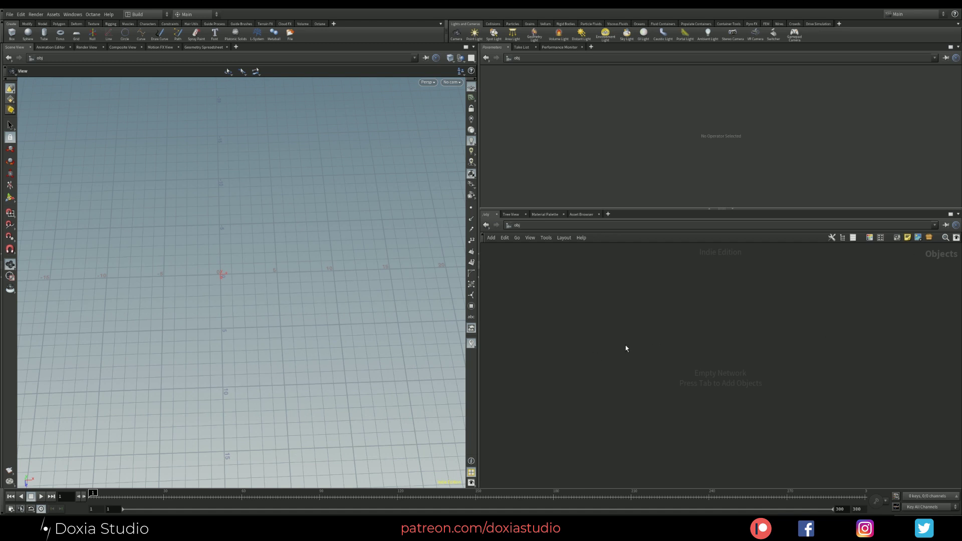
# Step: Create a Geometry object, rename it Particles and go inside it
pyautogui.press('Tab')
pyautogui.write('geo')
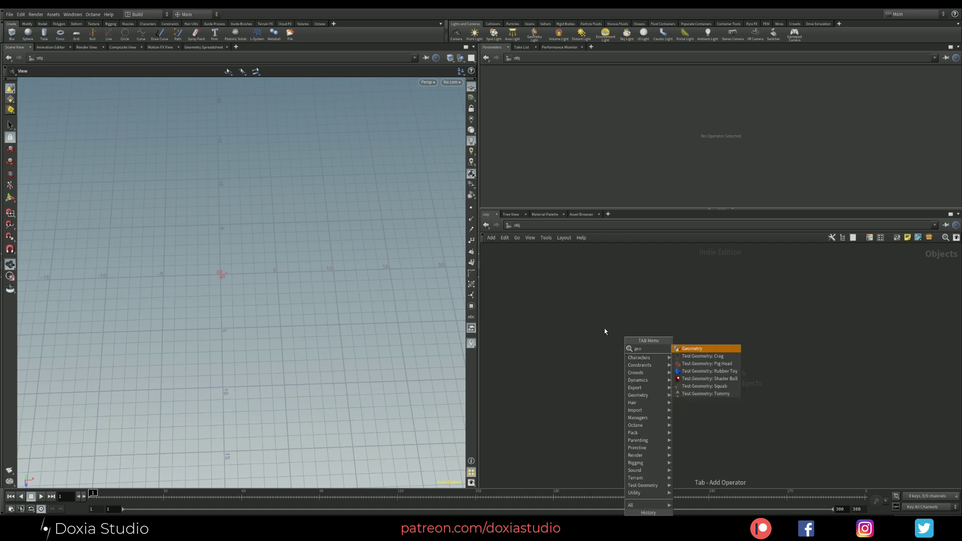
pyautogui.press('Return')
pyautogui.click(627, 303)
pyautogui.doubleClick(656, 307)
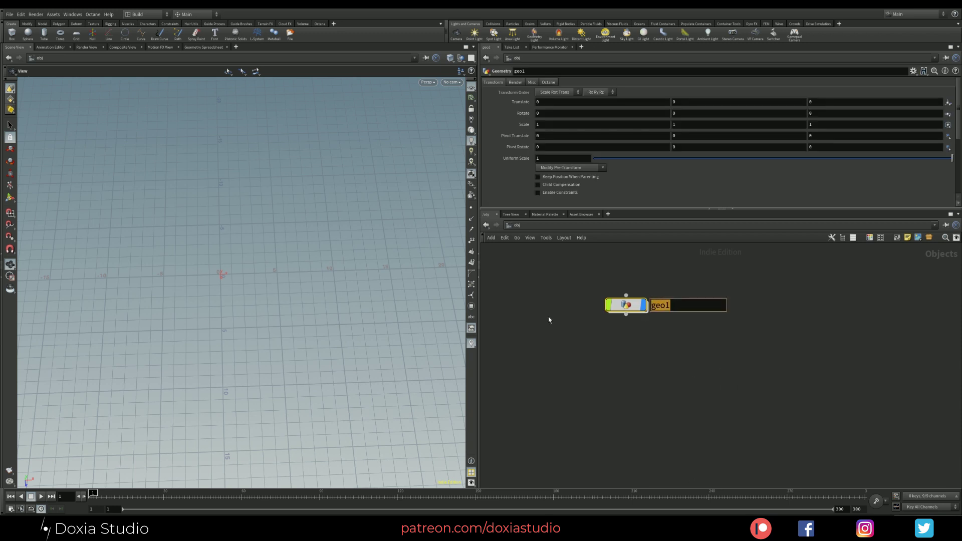
pyautogui.write('Particles')
pyautogui.press('Return')
pyautogui.press('i')
# Step: Add a Grid node and set its size to 20 by 20
pyautogui.press('Tab')
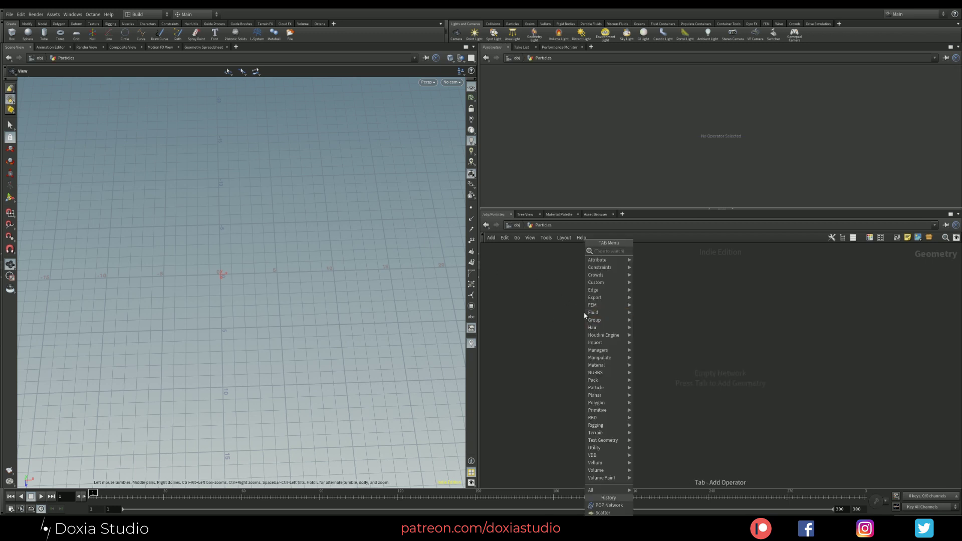
pyautogui.click(588, 304)
pyautogui.click(614, 298)
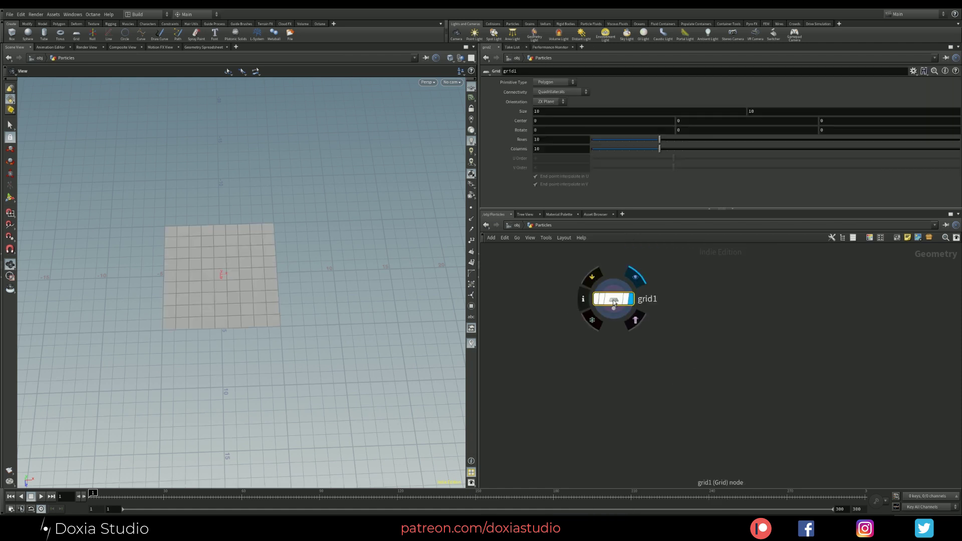
pyautogui.click(537, 111)
pyautogui.write('20')
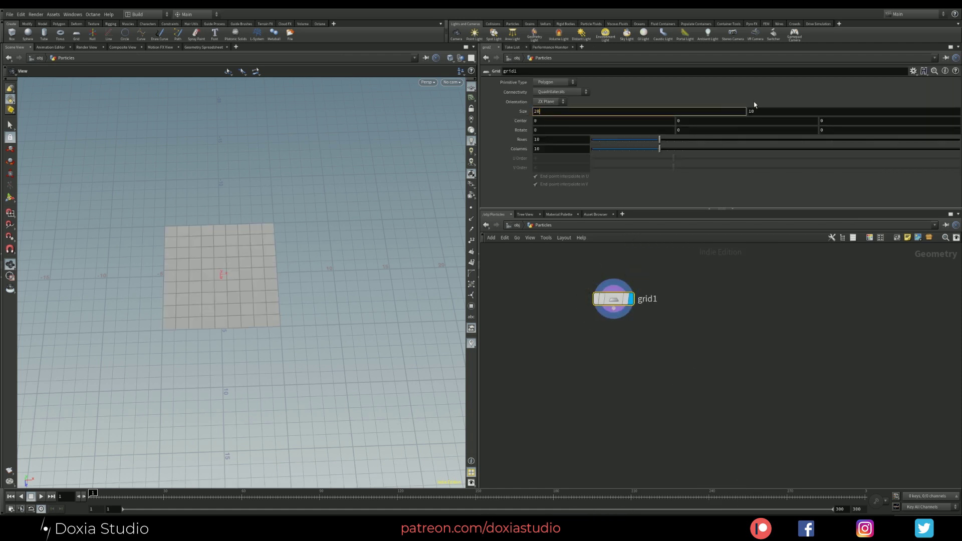
pyautogui.press('Tab')
pyautogui.write('20')
pyautogui.press('Return')
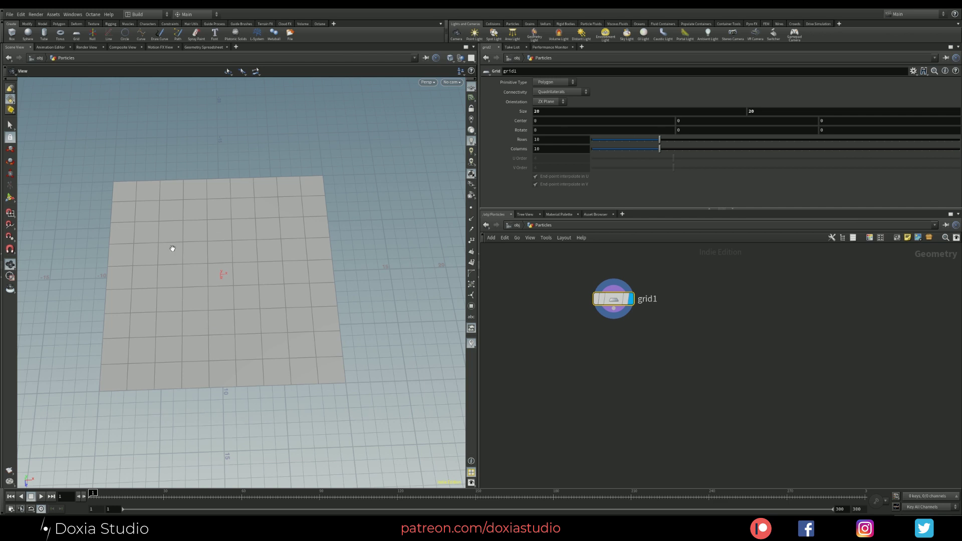
# Step: Add a Scatter node fed by the grid and set its Force Total Count to 10000
pyautogui.press('Tab')
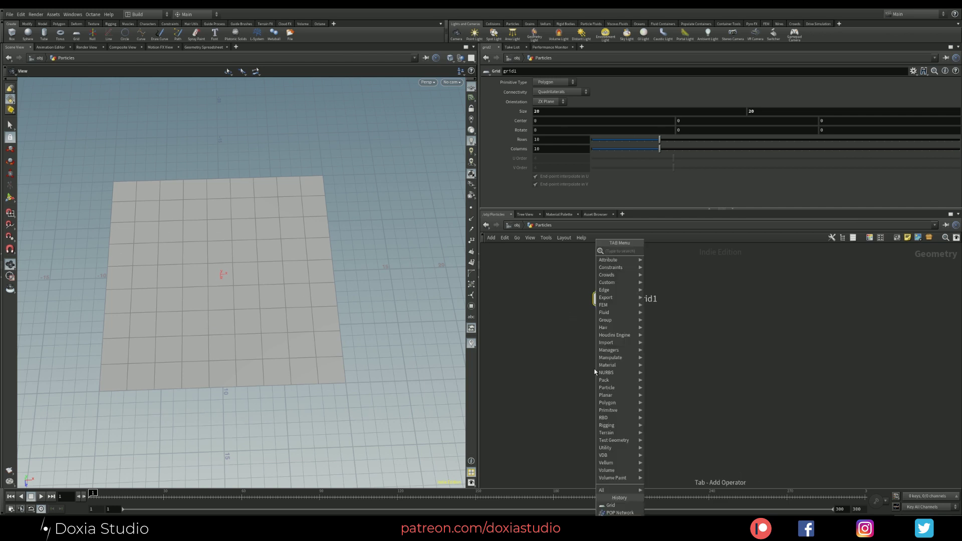
pyautogui.write('scatter')
pyautogui.press('Return')
pyautogui.click(596, 367)
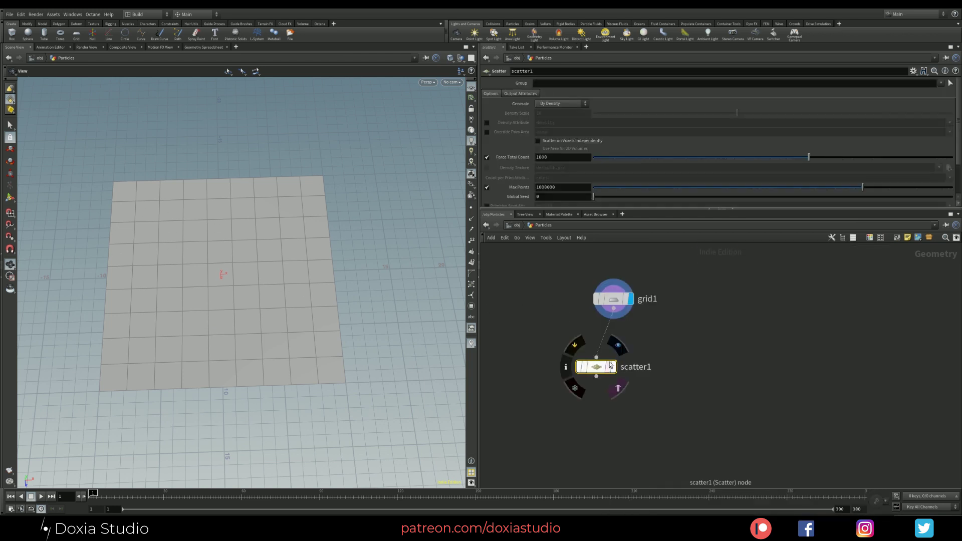
pyautogui.moveTo(604, 365); pyautogui.dragTo(607, 368)
pyautogui.click(554, 157)
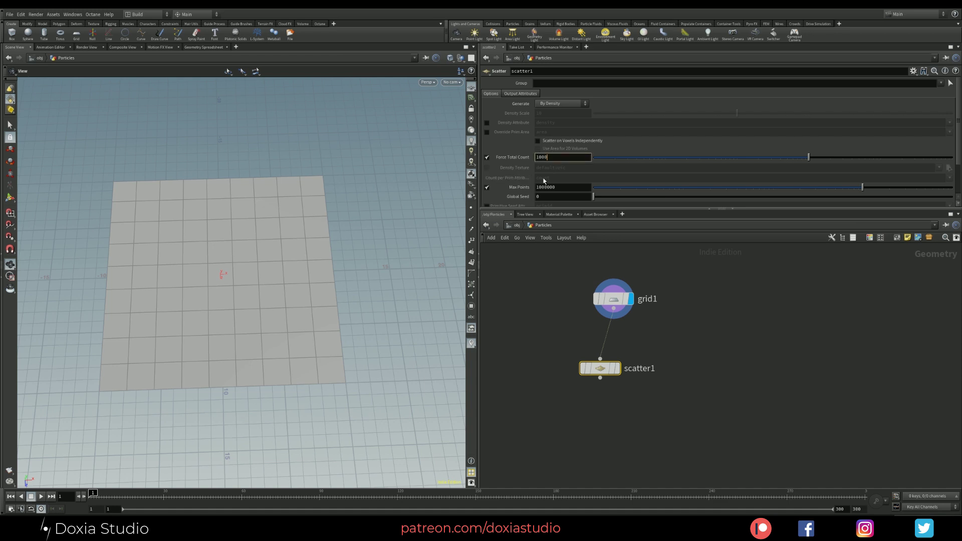
pyautogui.write('0')
pyautogui.press('Return')
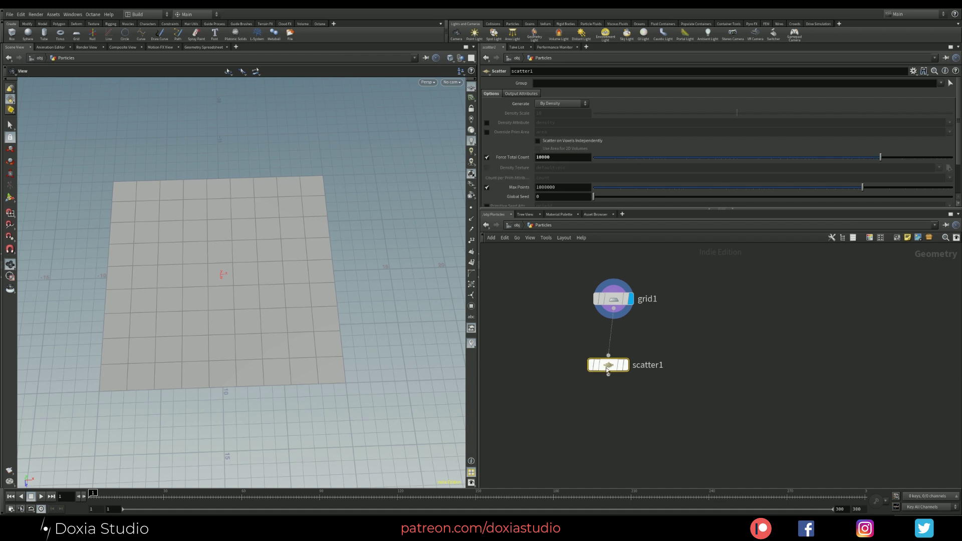
# Step: Add a POP Network below the Scatter node, wired to the scattered points
pyautogui.moveTo(600, 377); pyautogui.dragTo(593, 417)
pyautogui.write('dopnet')
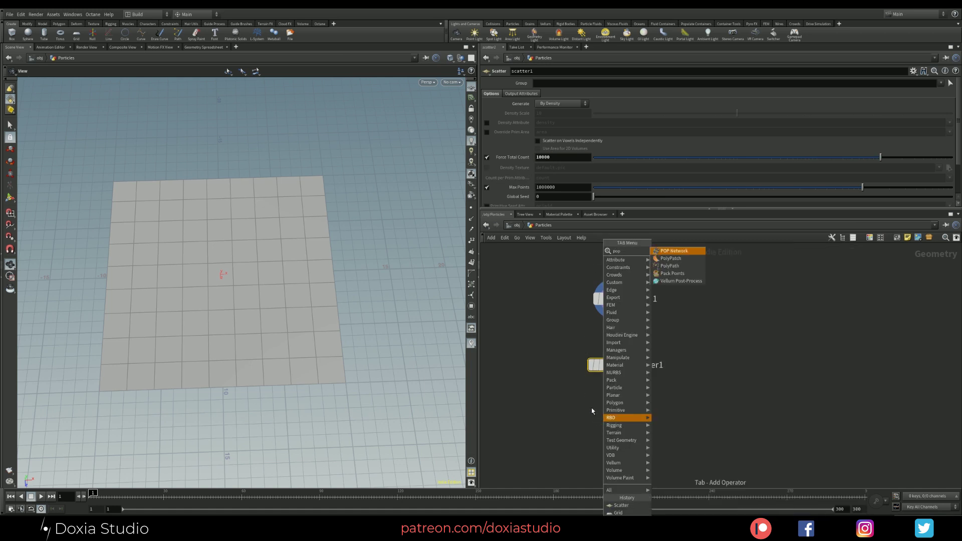
pyautogui.press('Return')
pyautogui.click(601, 409)
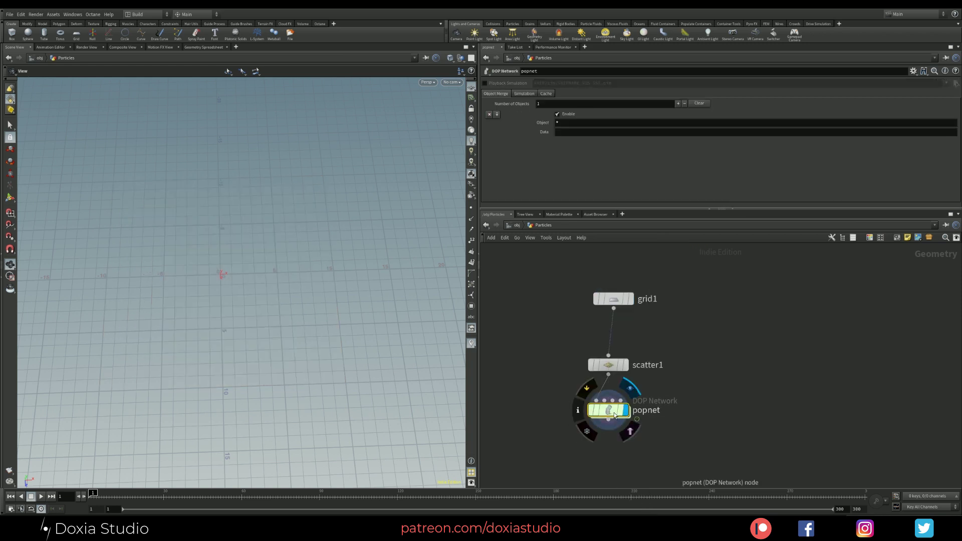
# Step: Go inside the POP network and spread out its source and popobject nodes
pyautogui.doubleClick(623, 410)
pyautogui.moveTo(756, 320); pyautogui.dragTo(756, 292)
pyautogui.moveTo(687, 336); pyautogui.dragTo(672, 347)
pyautogui.moveTo(757, 288); pyautogui.dragTo(758, 284)
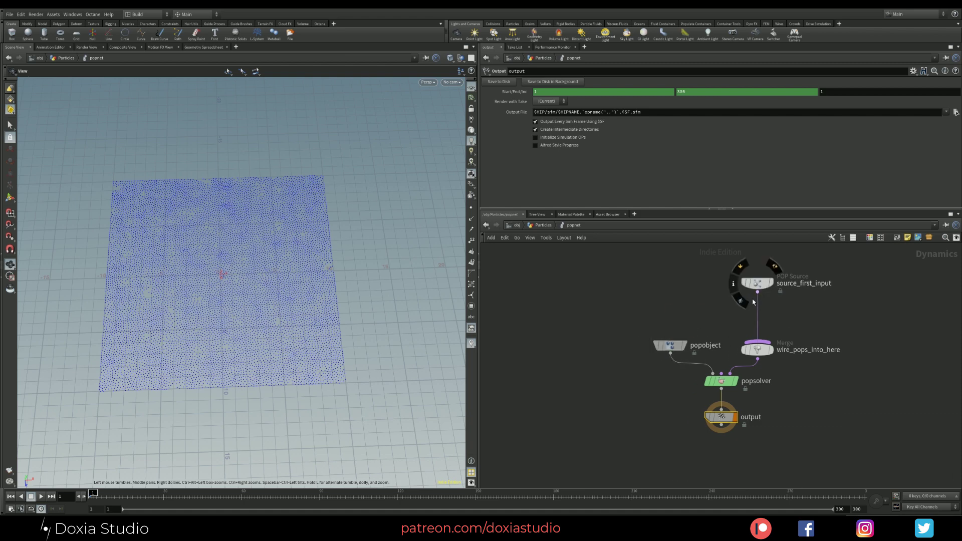
# Step: Set the Emission Type of the source_first_input POP Source to All Points
pyautogui.moveTo(661, 279); pyautogui.dragTo(654, 285, button='middle')
pyautogui.moveTo(707, 265); pyautogui.dragTo(828, 313)
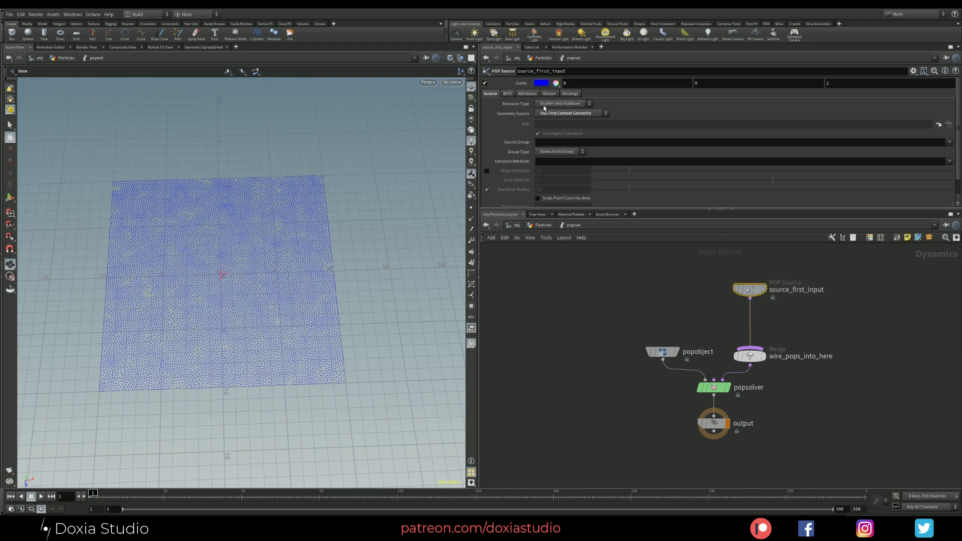
pyautogui.click(556, 104)
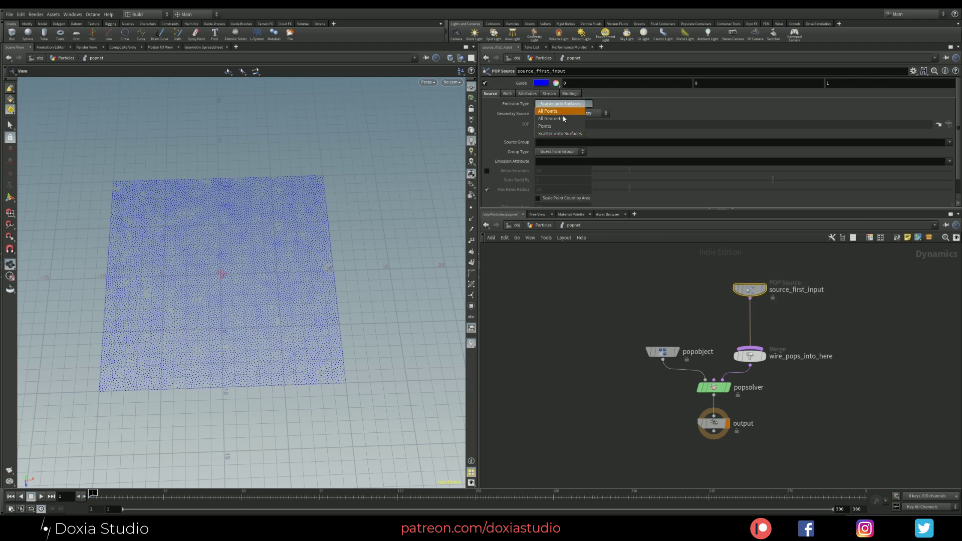
pyautogui.click(551, 111)
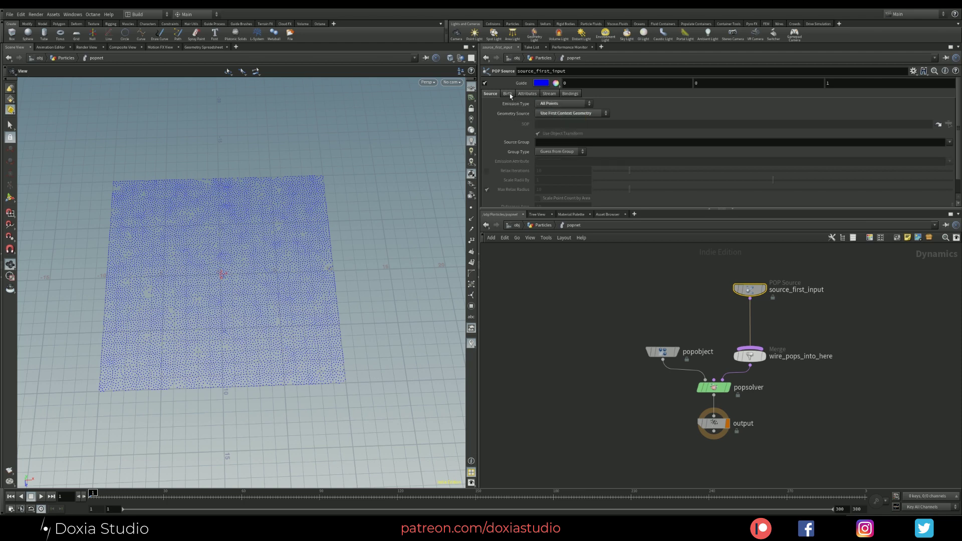
# Step: Set the POP Source's Impulse Activation to the expression $F == 1 and turn off its guide display
pyautogui.click(507, 93)
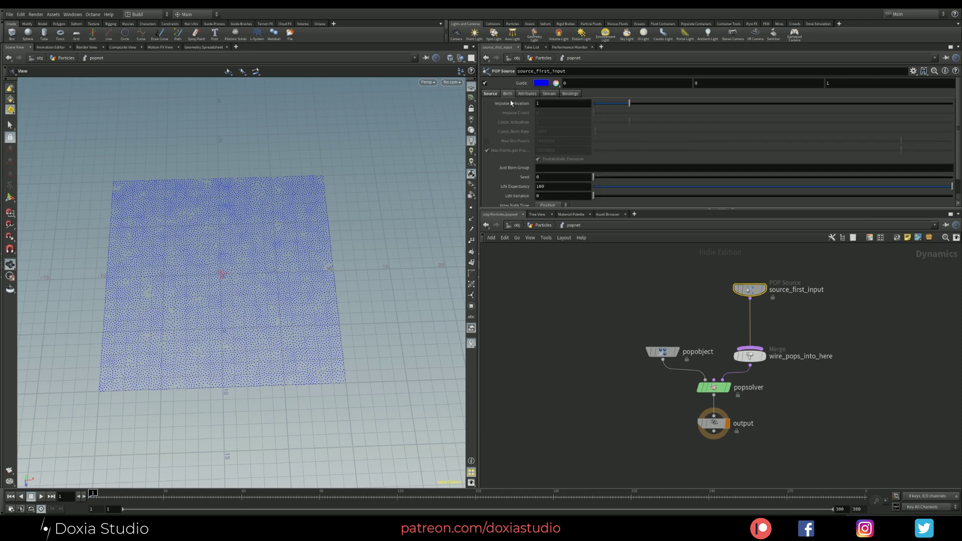
pyautogui.click(553, 104)
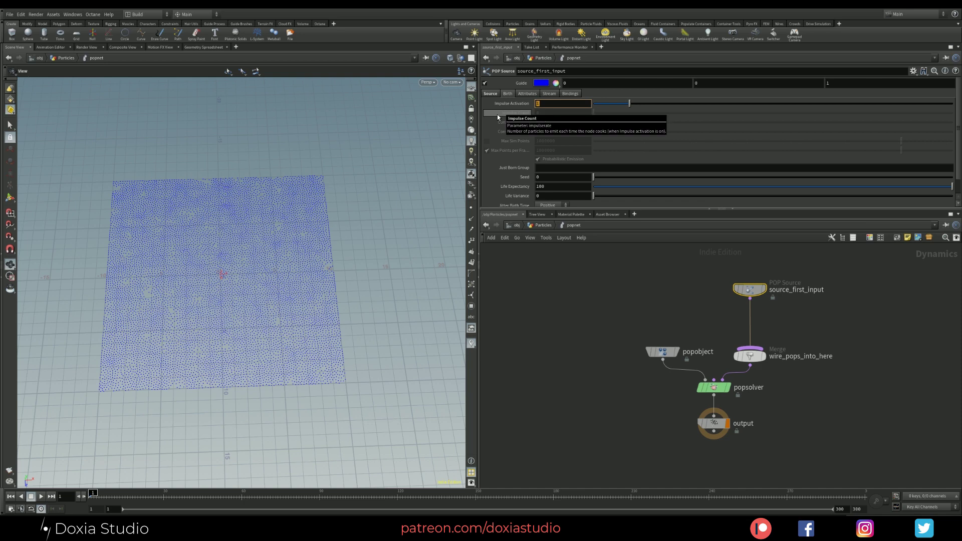
pyautogui.write('$F == 1')
pyautogui.press('Return')
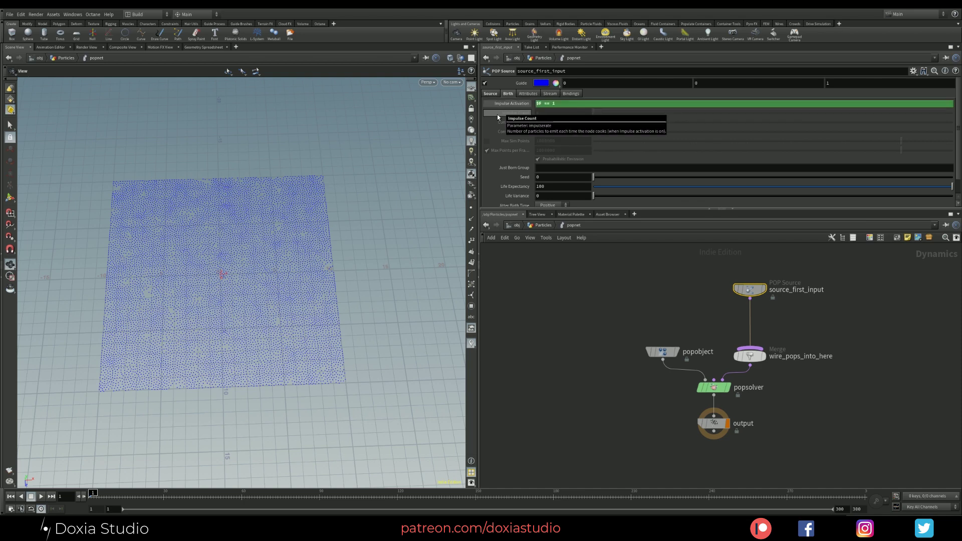
pyautogui.click(485, 84)
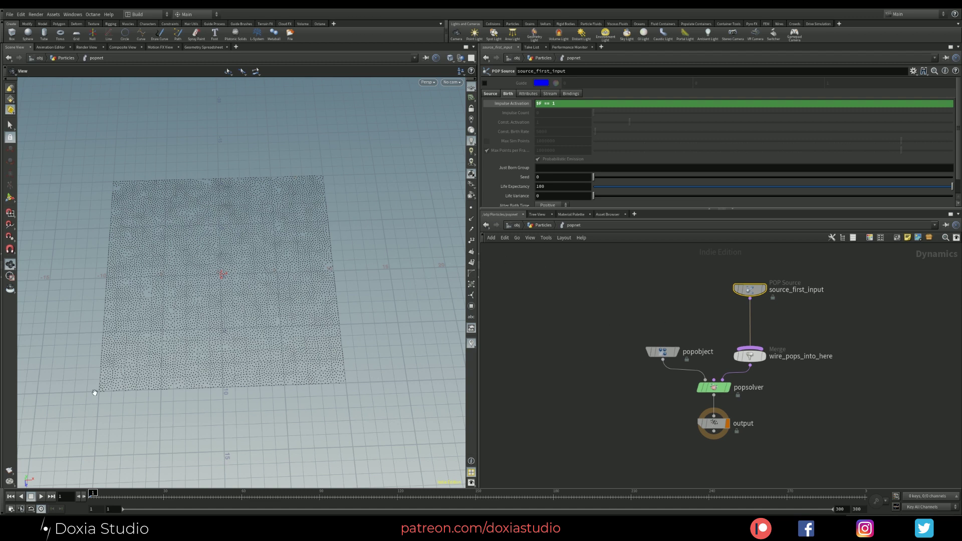
# Step: Play the particle simulation, examine the particles from a lower angle, and stop playback
pyautogui.click(42, 497)
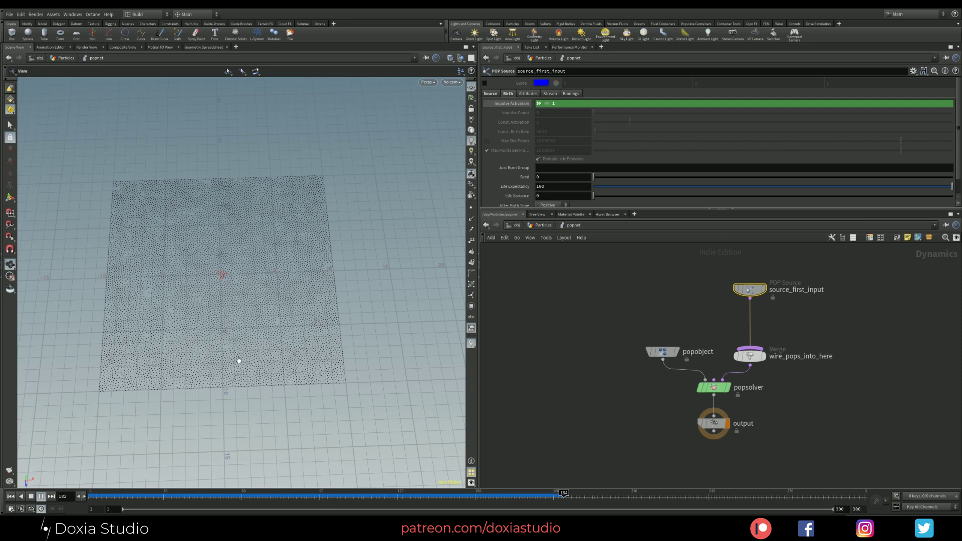
pyautogui.moveTo(240, 362); pyautogui.dragTo(234, 315)
pyautogui.moveTo(234, 315); pyautogui.dragTo(257, 341, button='right')
pyautogui.moveTo(258, 341)
pyautogui.mouseDown()
pyautogui.moveTo(250, 356)
pyautogui.moveTo(258, 328)
pyautogui.mouseUp()
pyautogui.click(32, 497)
# Step: Insert a POP VOP node on the wire between source_first_input and wire_pops_into_here
pyautogui.moveTo(744, 292)
pyautogui.moveTo(747, 291); pyautogui.dragTo(747, 286)
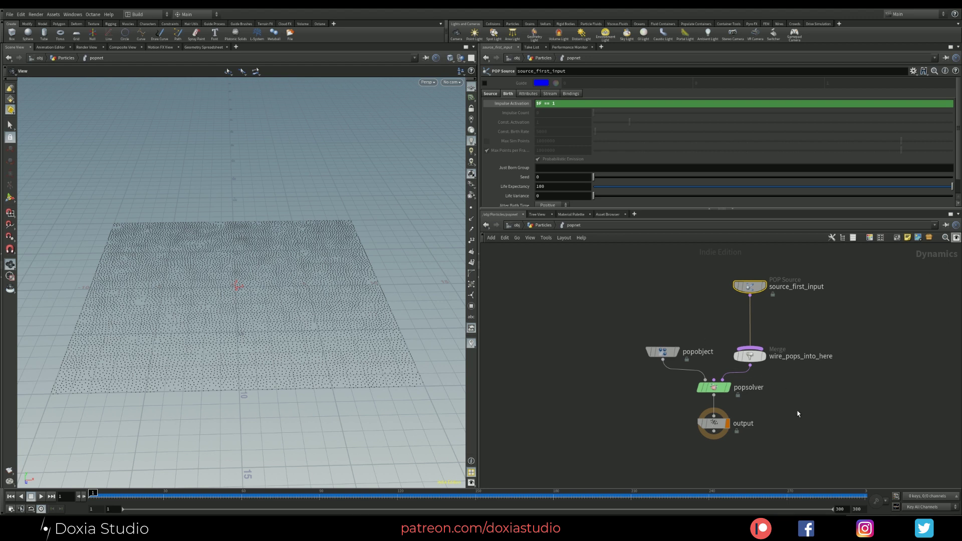
pyautogui.moveTo(785, 426)
pyautogui.mouseDown()
pyautogui.moveTo(652, 376)
pyautogui.moveTo(690, 363)
pyautogui.moveTo(792, 419)
pyautogui.mouseUp()
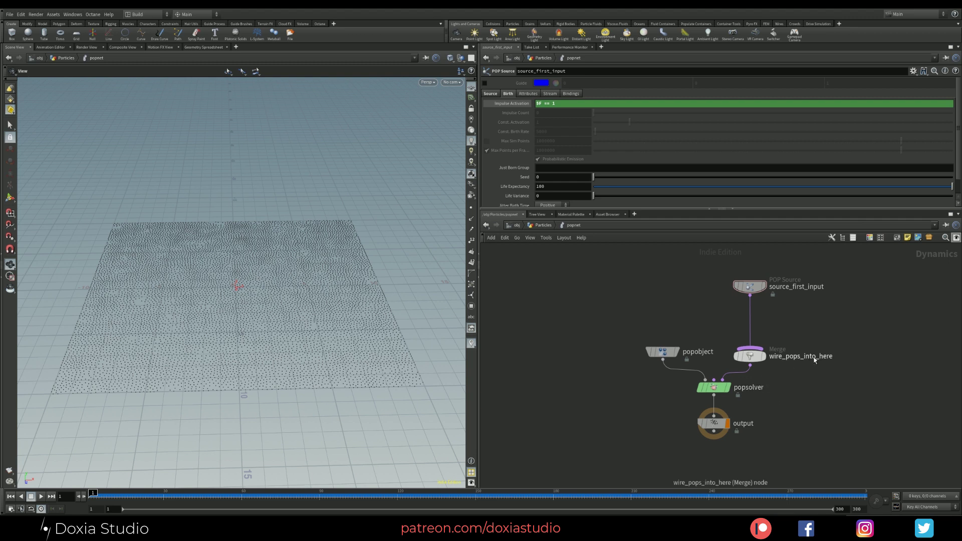
pyautogui.press('Tab')
pyautogui.write('vop')
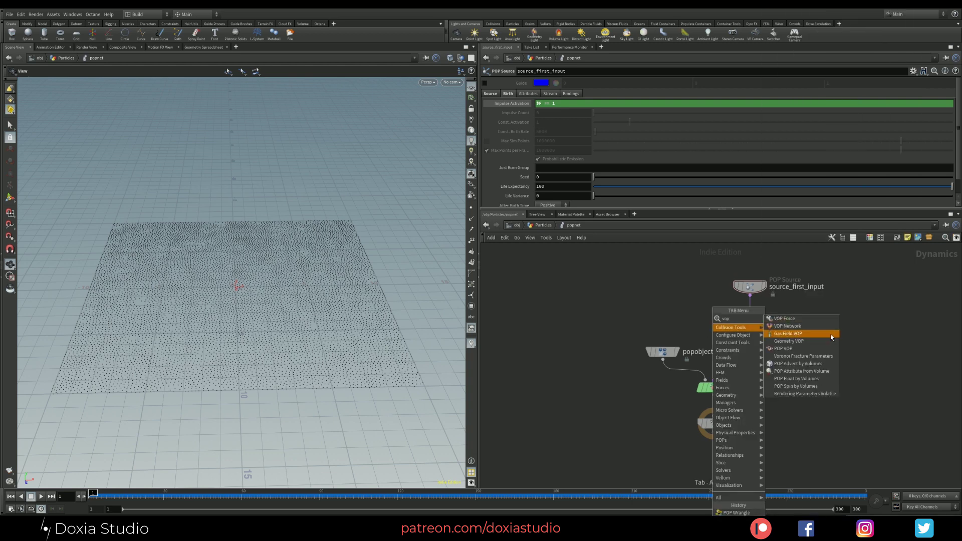
pyautogui.click(783, 348)
pyautogui.click(751, 319)
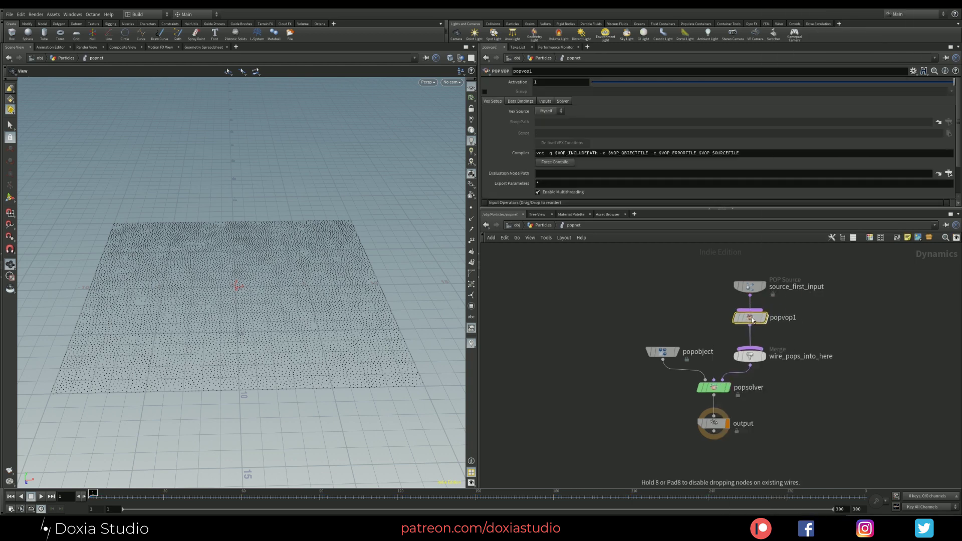
# Step: Go inside the POP VOP and move its global parameters and output nodes far apart
pyautogui.doubleClick(750, 319)
pyautogui.moveTo(641, 338); pyautogui.dragTo(541, 280)
pyautogui.moveTo(794, 282); pyautogui.dragTo(757, 284)
pyautogui.moveTo(541, 284); pyautogui.dragTo(537, 286)
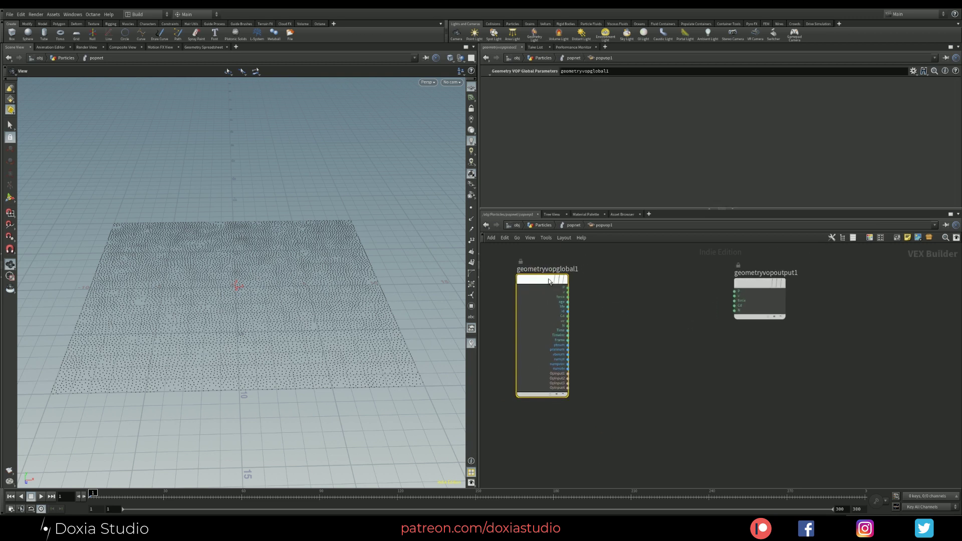
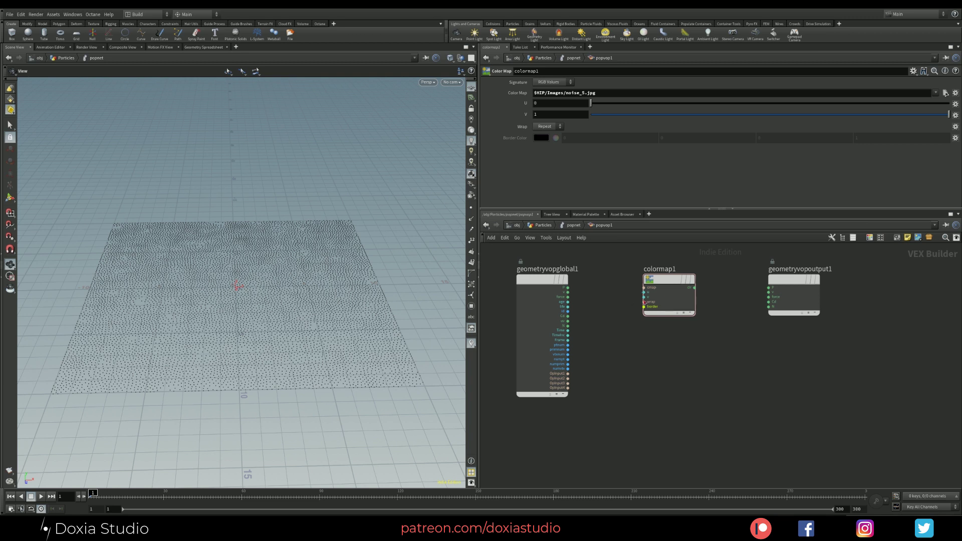
pyautogui.click(644, 296)
pyautogui.press('Escape')
pyautogui.click(643, 297)
pyautogui.press('Escape')
pyautogui.moveTo(612, 262); pyautogui.dragTo(714, 362)
# Step: Switch to the Color Map documentation in Chrome, examine how Wrap treats coordinates outside the 0 to 1 range, and return to Houdini
pyautogui.hotkey('alt', 'Tab')
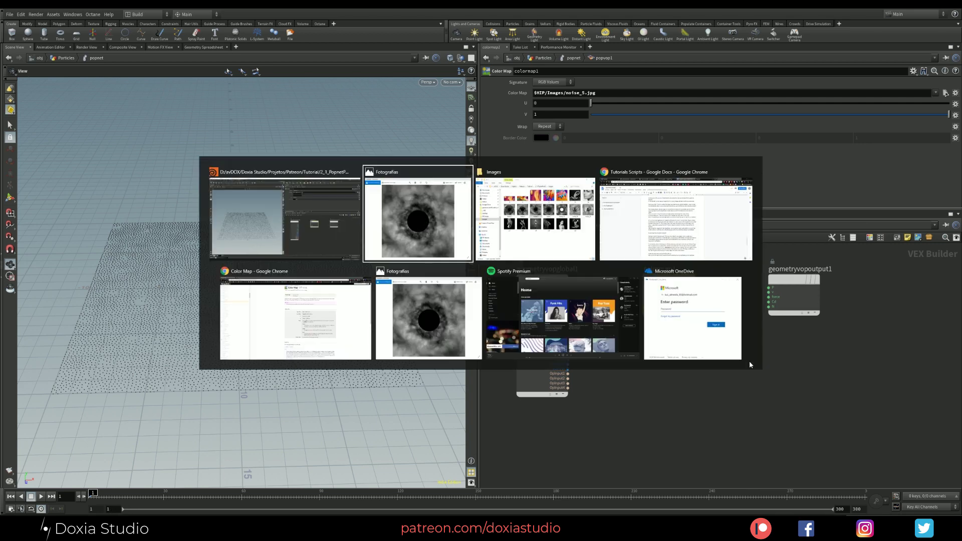
pyautogui.hotkey('alt', 'Tab')
pyautogui.hotkey('alt', 'Tab')
pyautogui.hotkey('alt', 'Tab')
pyautogui.hotkey('alt', 'Tab')
pyautogui.hotkey('alt', 'Tab')
pyautogui.hotkey('alt', 'Tab')
pyautogui.hotkey('alt', 'Tab')
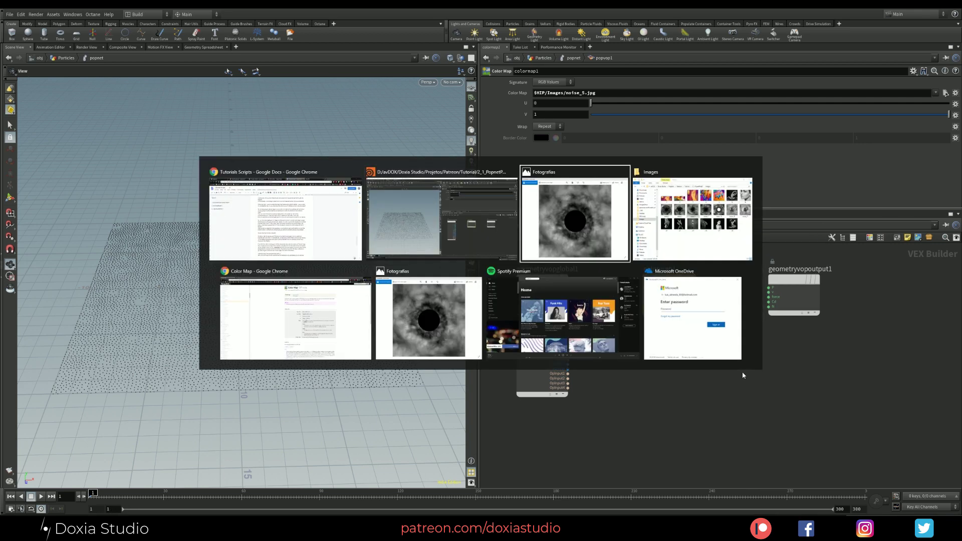
pyautogui.hotkey('alt', 'shift', 'Tab')
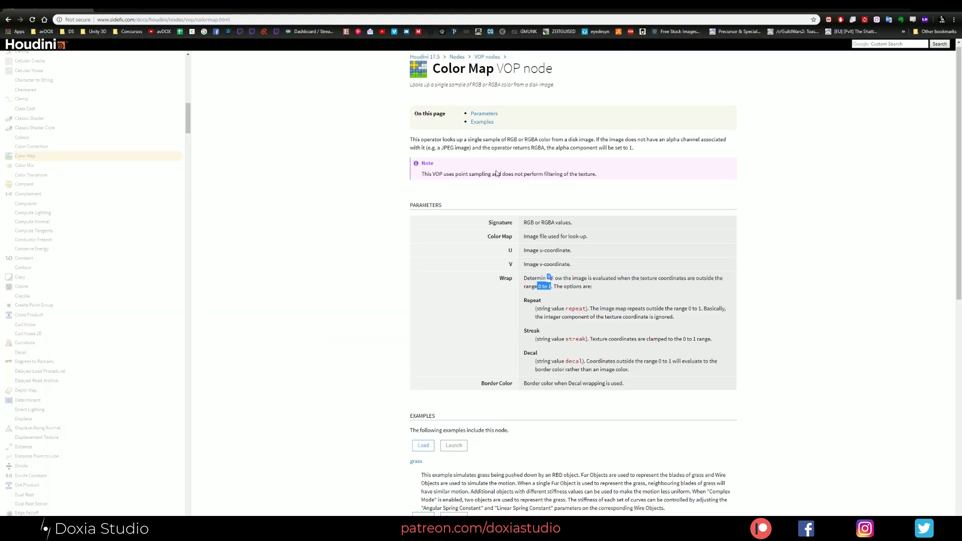
pyautogui.click(627, 302)
pyautogui.moveTo(524, 277); pyautogui.dragTo(552, 287)
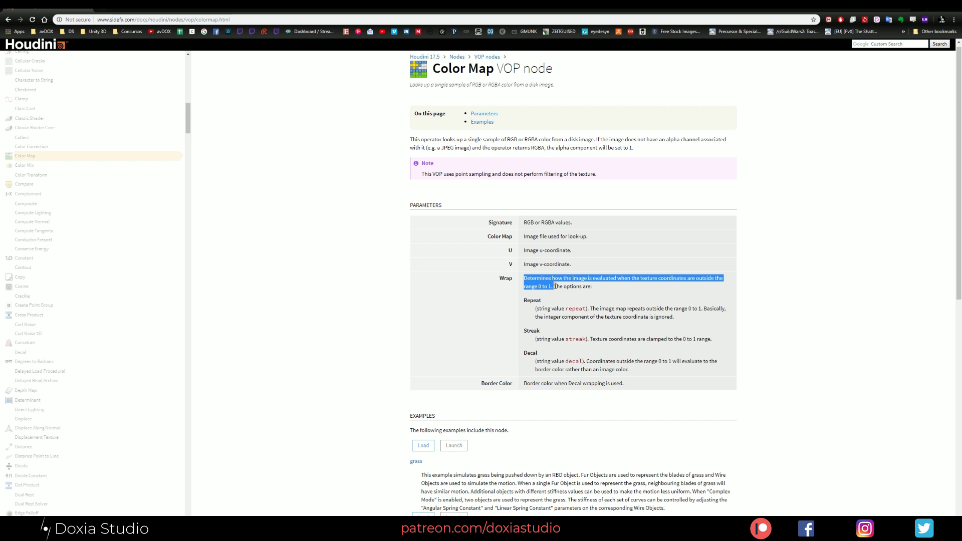
pyautogui.click(555, 286)
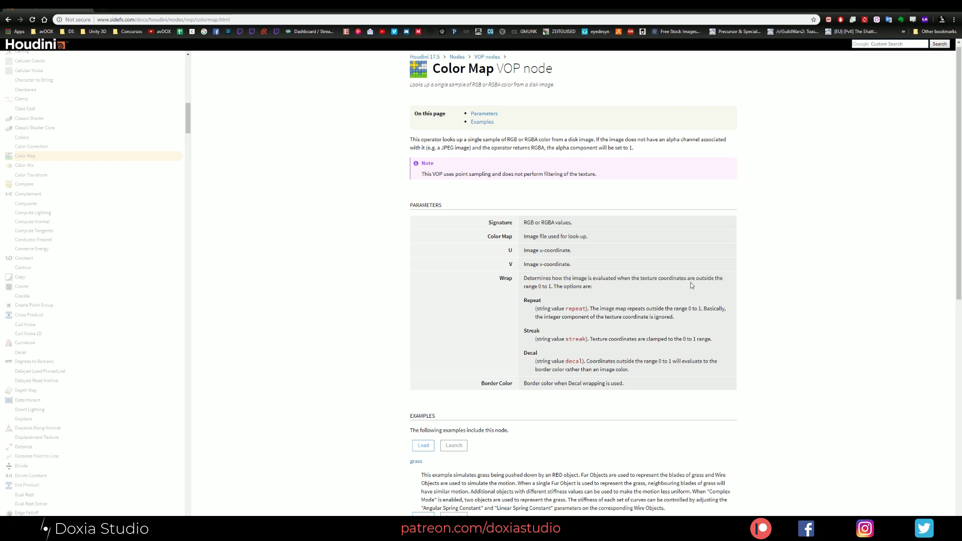
pyautogui.moveTo(553, 286); pyautogui.dragTo(537, 287)
pyautogui.click(424, 526)
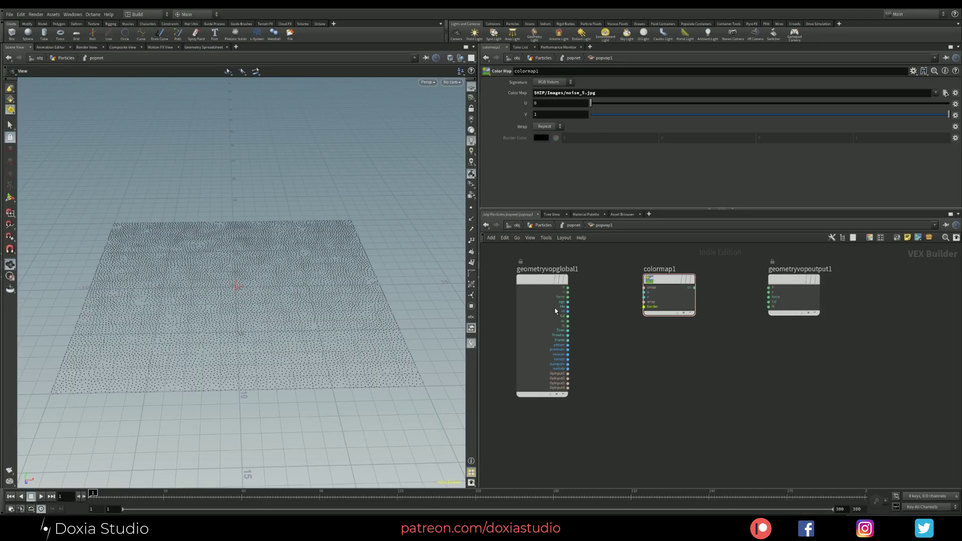
# Step: Move the Color Map and geometry output nodes away from the global parameters node to make room between them
pyautogui.moveTo(538, 284); pyautogui.dragTo(533, 289)
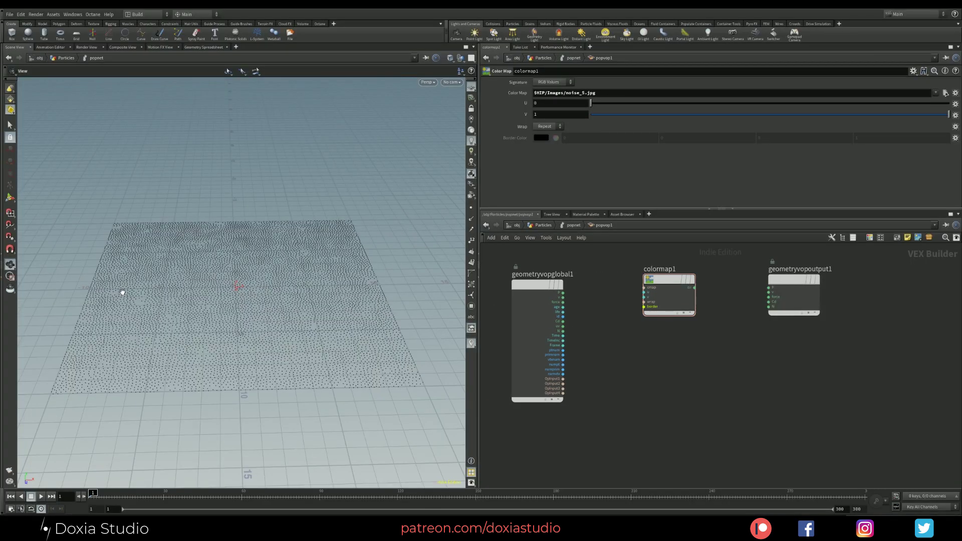
pyautogui.moveTo(138, 301)
pyautogui.keyDown('alt'); pyautogui.mouseDown()
pyautogui.moveTo(140, 318)
pyautogui.moveTo(129, 304)
pyautogui.mouseUp(); pyautogui.keyUp('alt')
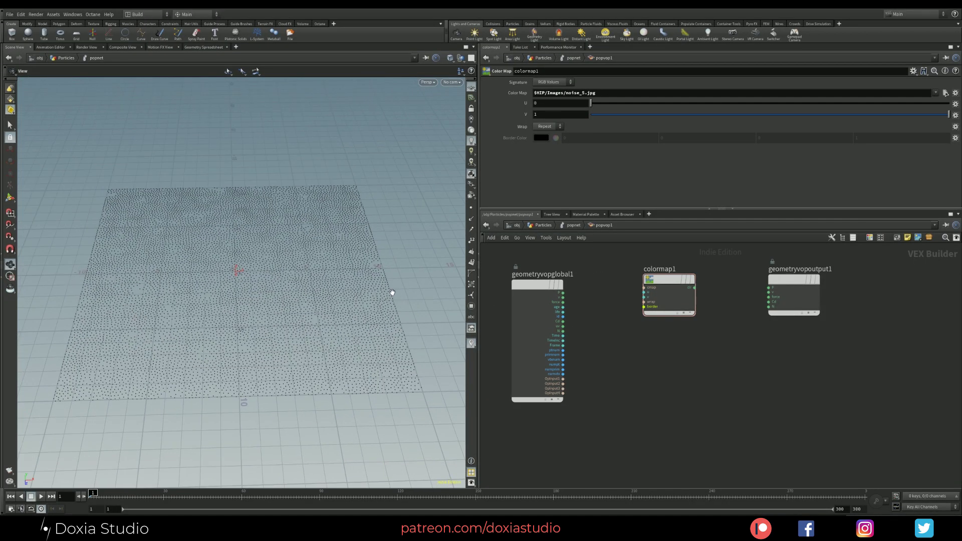
pyautogui.moveTo(674, 284); pyautogui.dragTo(677, 283)
pyautogui.moveTo(804, 278); pyautogui.dragTo(830, 279)
pyautogui.moveTo(668, 284); pyautogui.dragTo(692, 284)
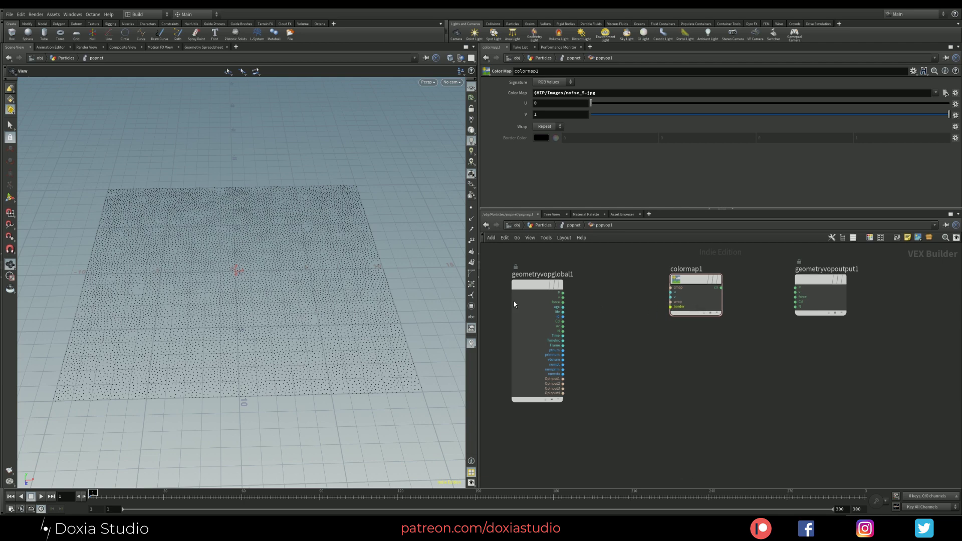
pyautogui.moveTo(690, 282); pyautogui.dragTo(701, 283)
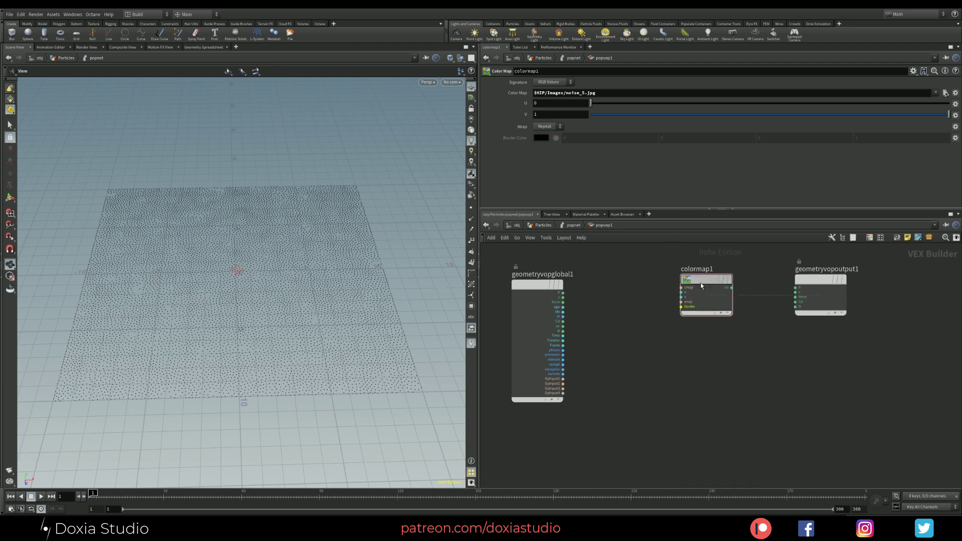
# Step: Add a Fit Range node between the global parameters and Color Map nodes, and wire P into its value input
pyautogui.press('Tab')
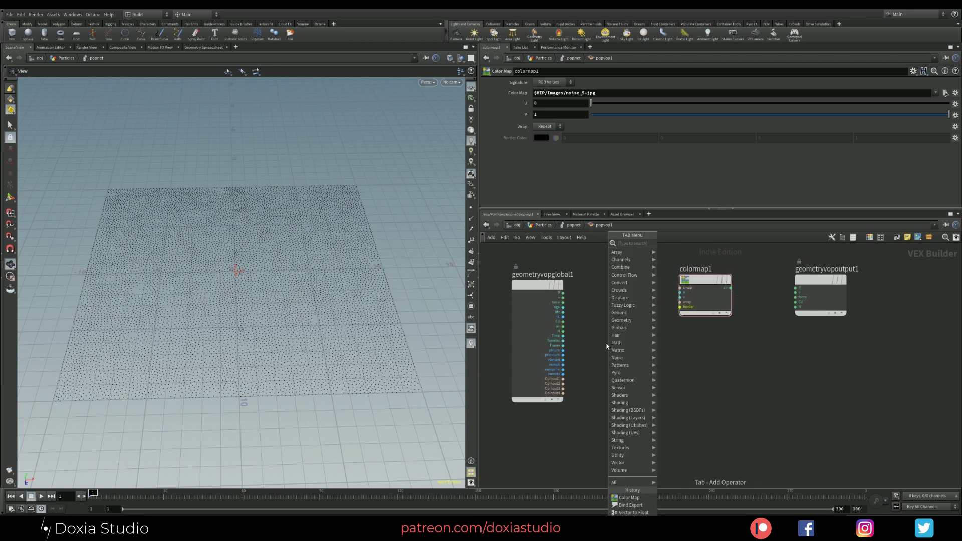
pyautogui.write('fit')
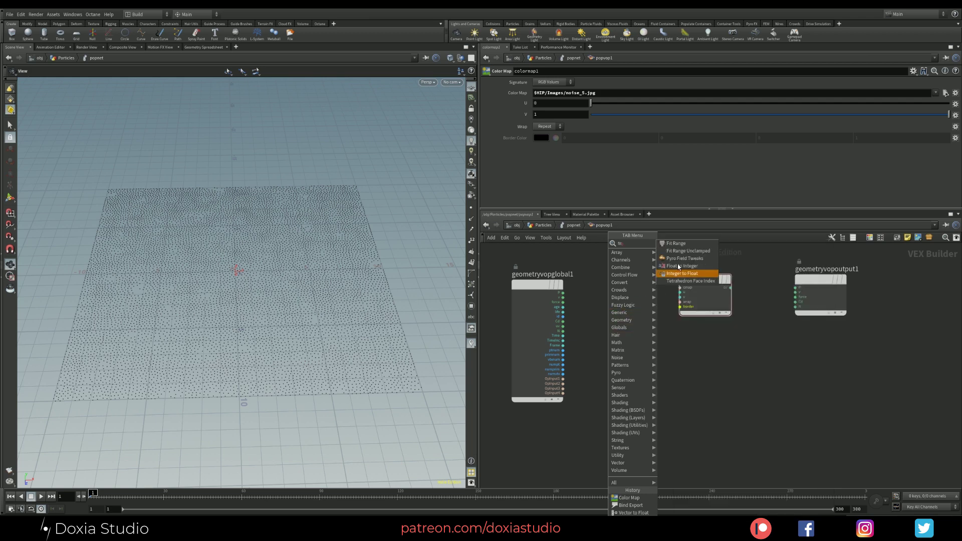
pyautogui.click(683, 244)
pyautogui.click(598, 286)
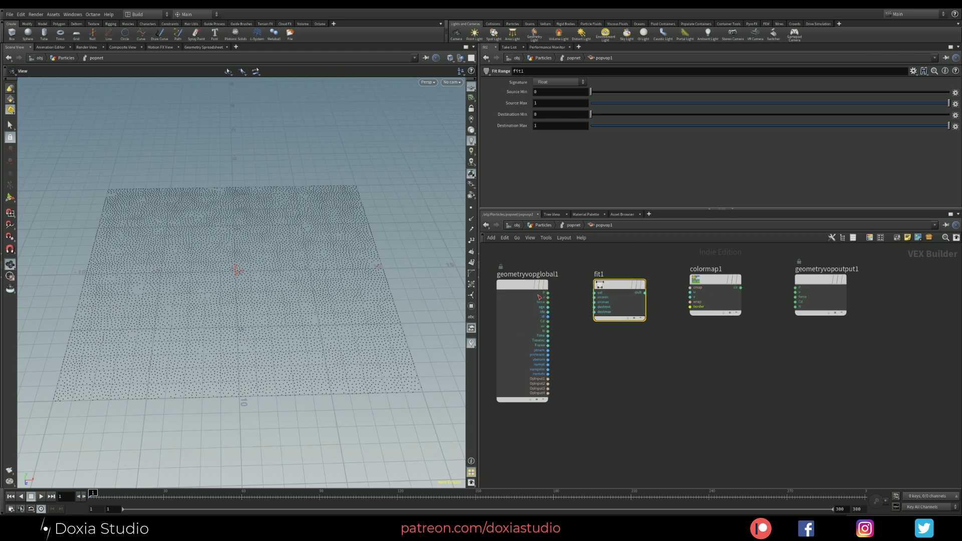
pyautogui.moveTo(548, 293); pyautogui.dragTo(595, 292)
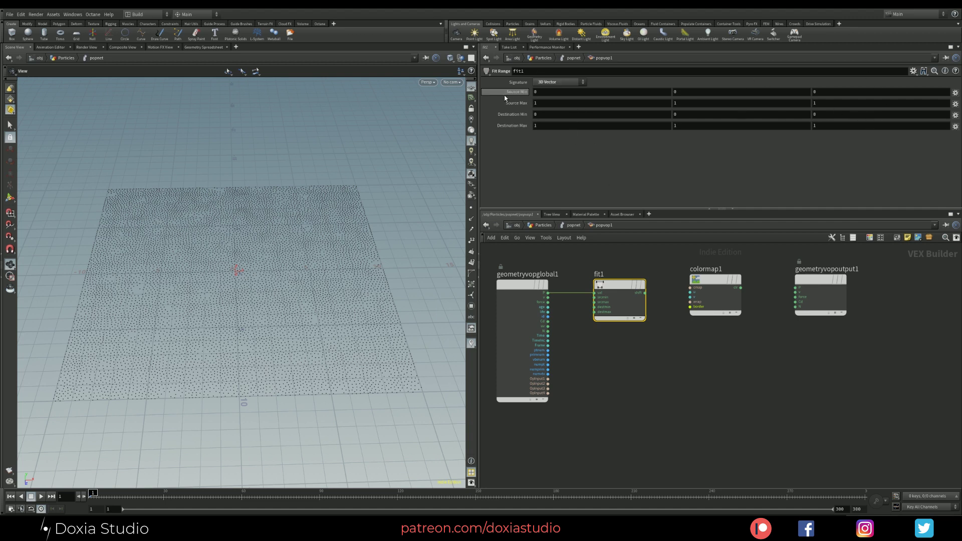
# Step: Set the X component of the Fit Range's Source Min to -10 and Source Max to 10
pyautogui.click(548, 92)
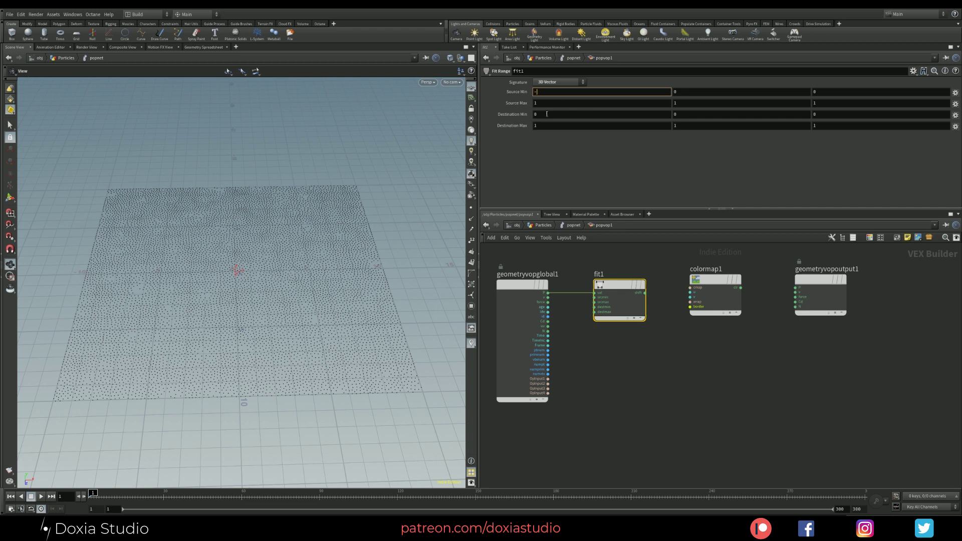
pyautogui.write('-10')
pyautogui.click(537, 102)
pyautogui.write('10')
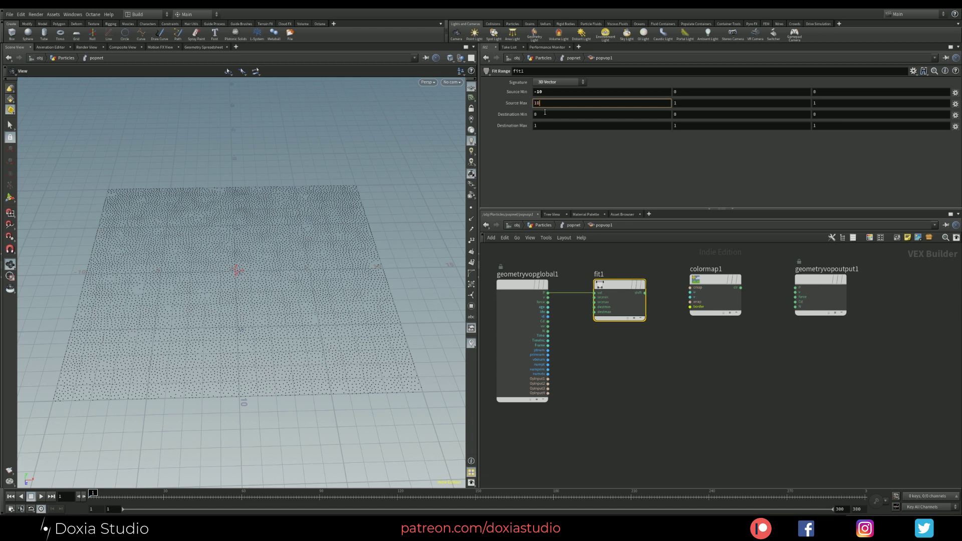
pyautogui.press('Return')
# Step: Go up to the Particles network, check the size of grid1, and return inside the POP VOP
pyautogui.click(543, 225)
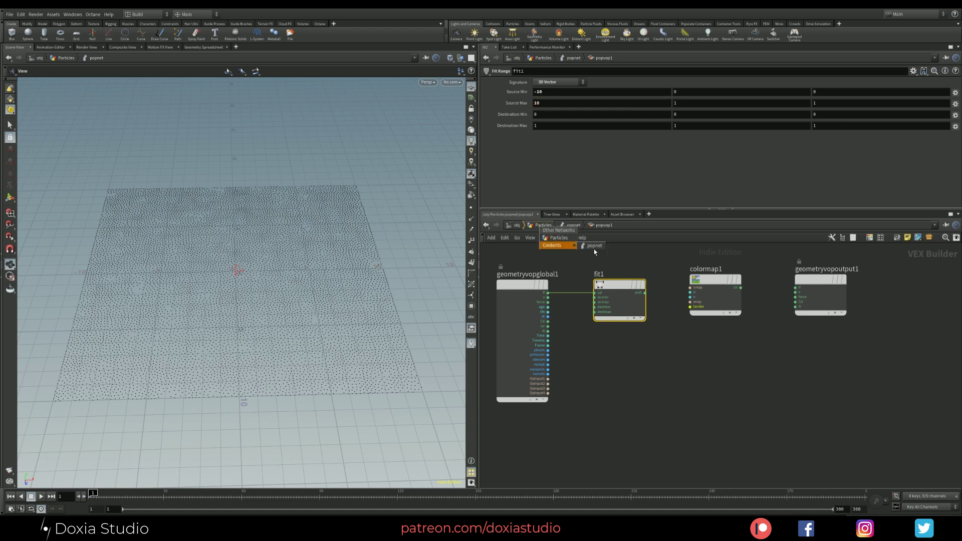
pyautogui.click(567, 243)
pyautogui.click(566, 265)
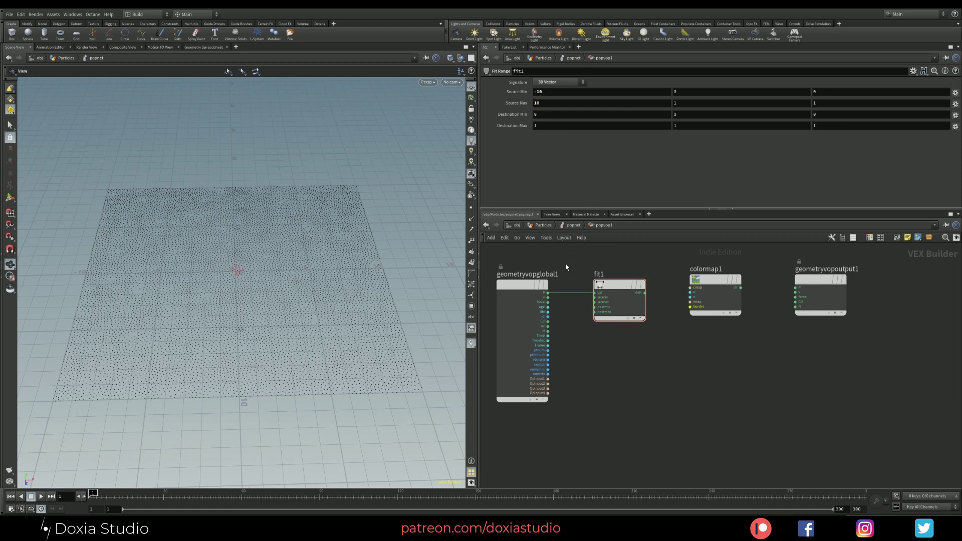
pyautogui.press('i')
pyautogui.press('Escape')
pyautogui.press('i')
pyautogui.press('u')
pyautogui.press('u')
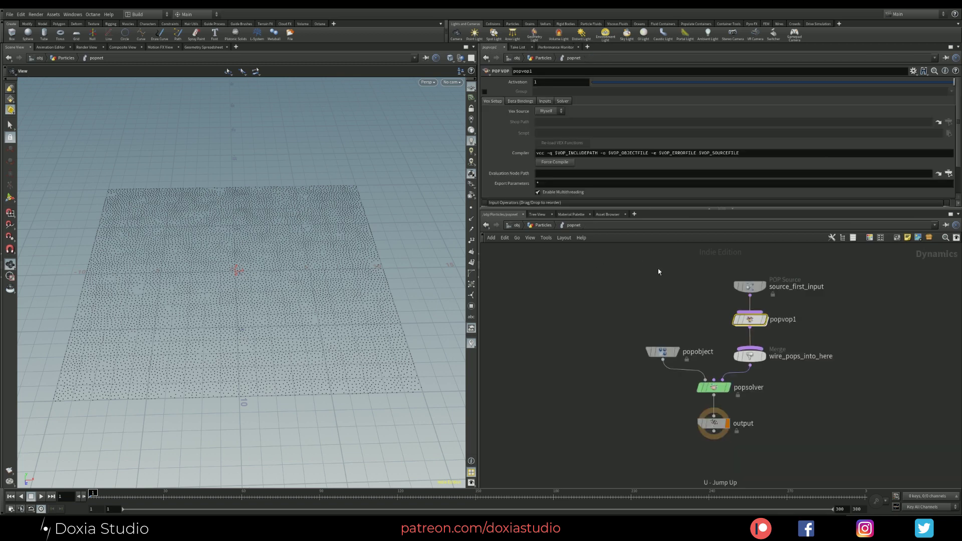
pyautogui.click(604, 303)
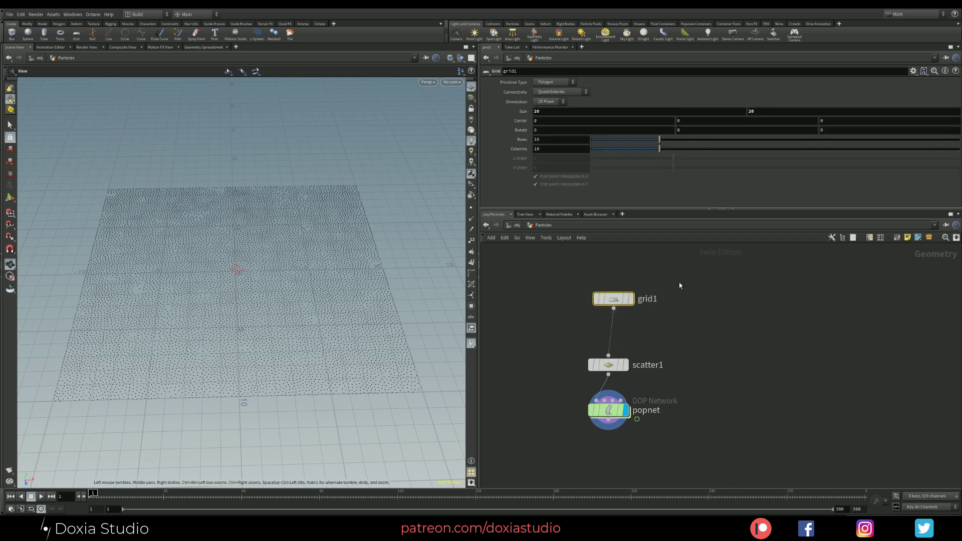
pyautogui.click(545, 111)
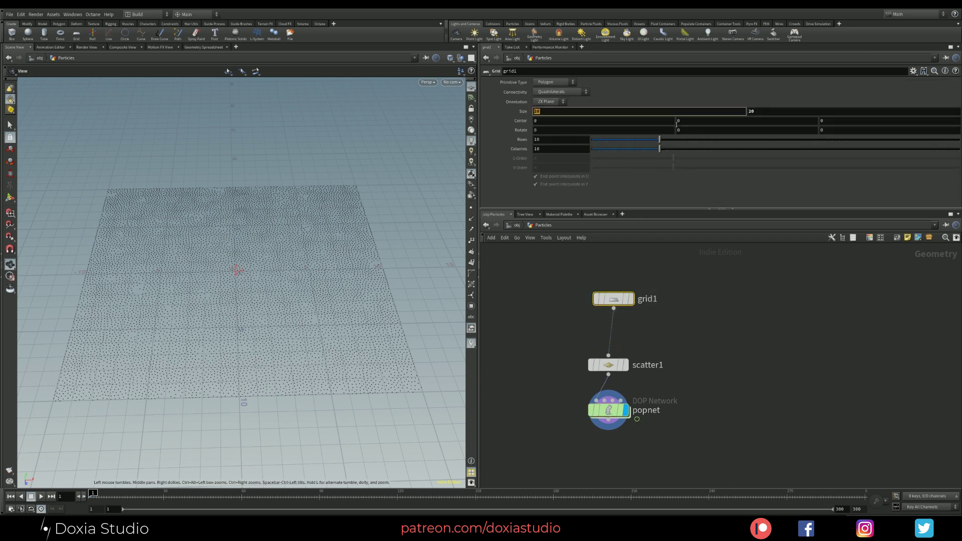
pyautogui.click(772, 111)
pyautogui.click(550, 111)
pyautogui.doubleClick(608, 409)
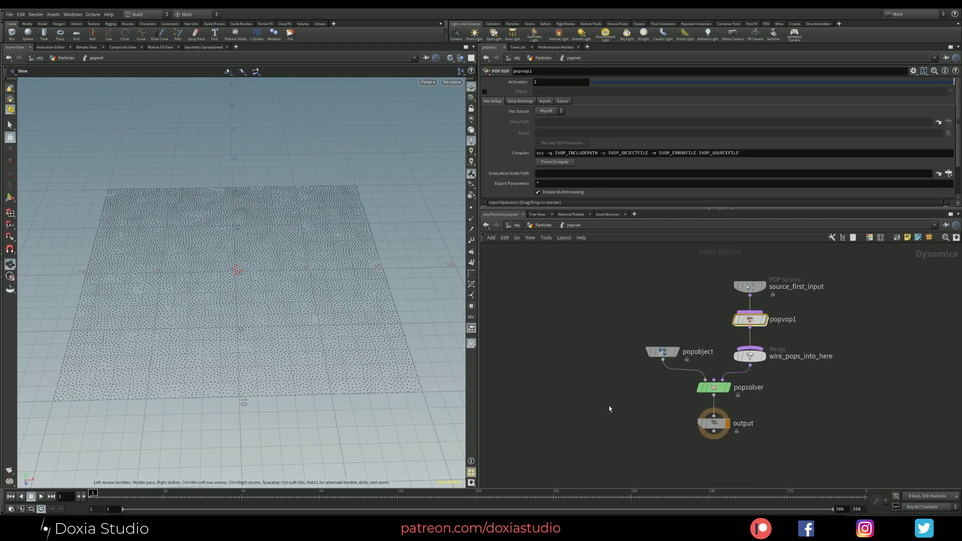
pyautogui.doubleClick(768, 318)
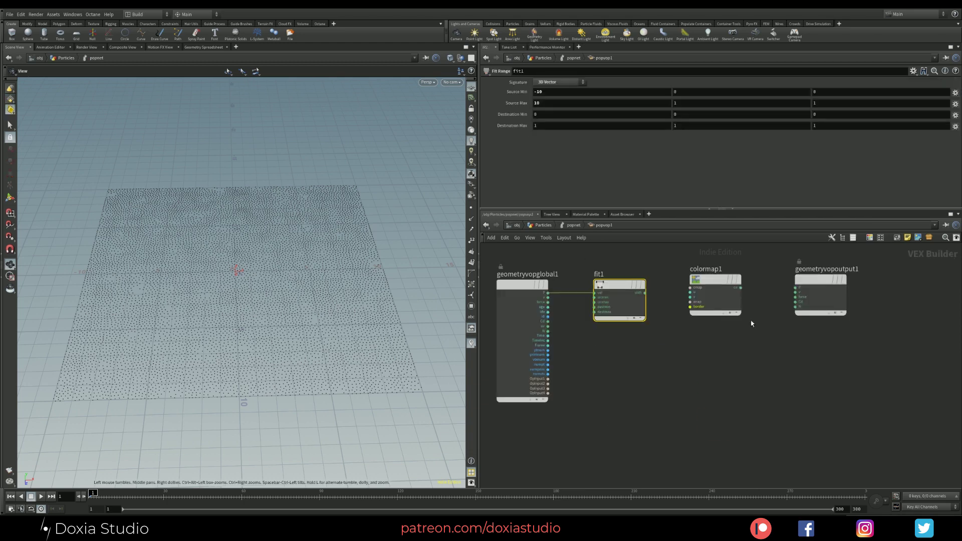
# Step: Compare the Fit Range's source and destination minimums with the 0 to 1 range in the Color Map documentation in Chrome, and return to Houdini
pyautogui.click(551, 92)
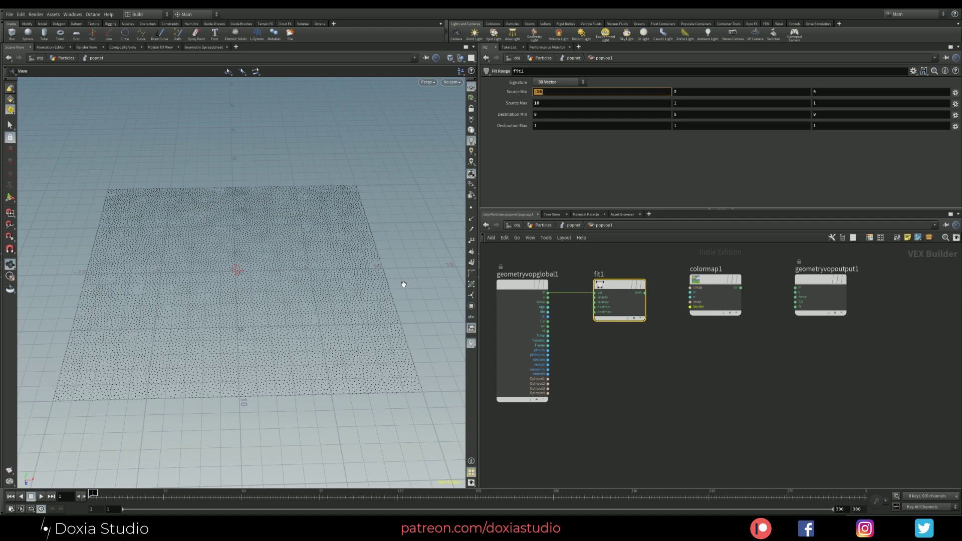
pyautogui.click(552, 113)
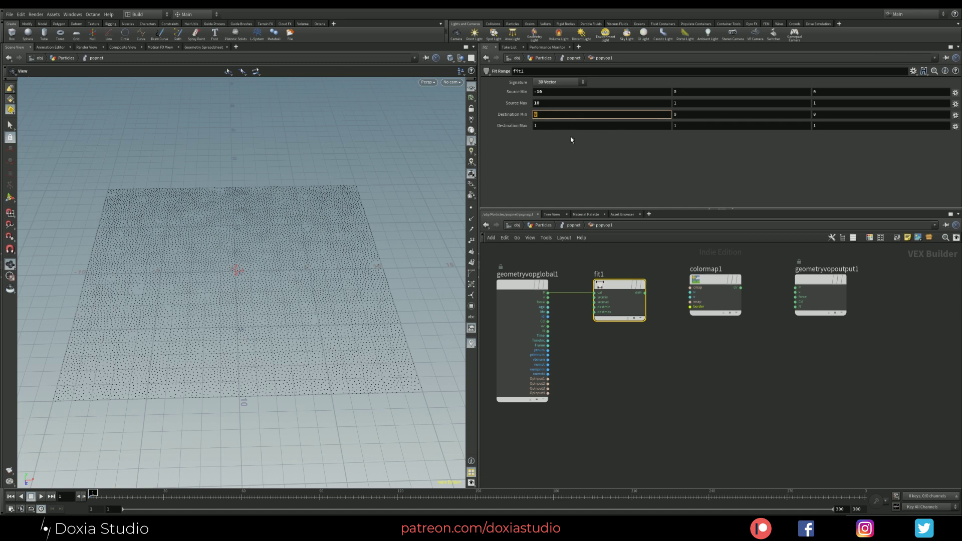
pyautogui.hotkey('alt', 'Tab')
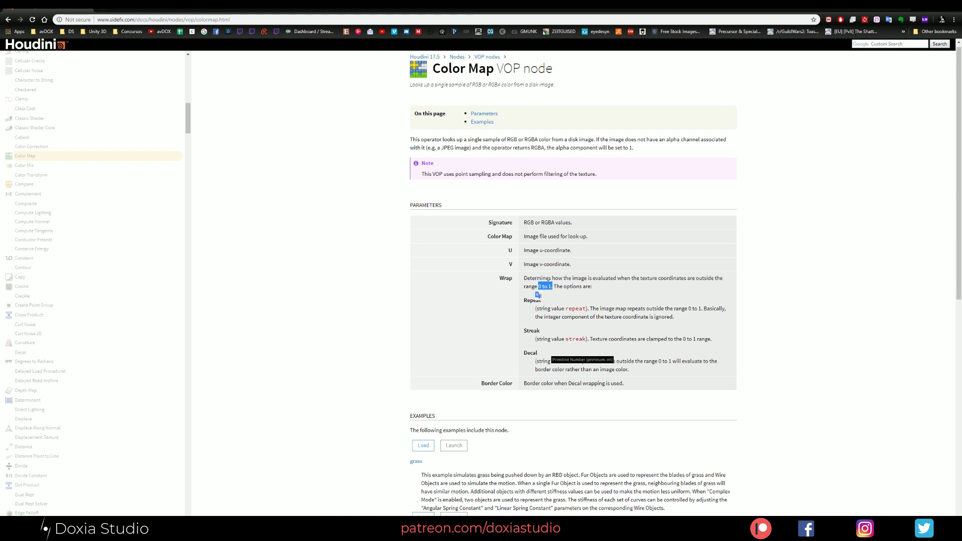
pyautogui.moveTo(554, 287); pyautogui.dragTo(522, 291)
pyautogui.hotkey('alt', 'Tab')
pyautogui.click(346, 239)
pyautogui.hotkey('alt', 'Tab')
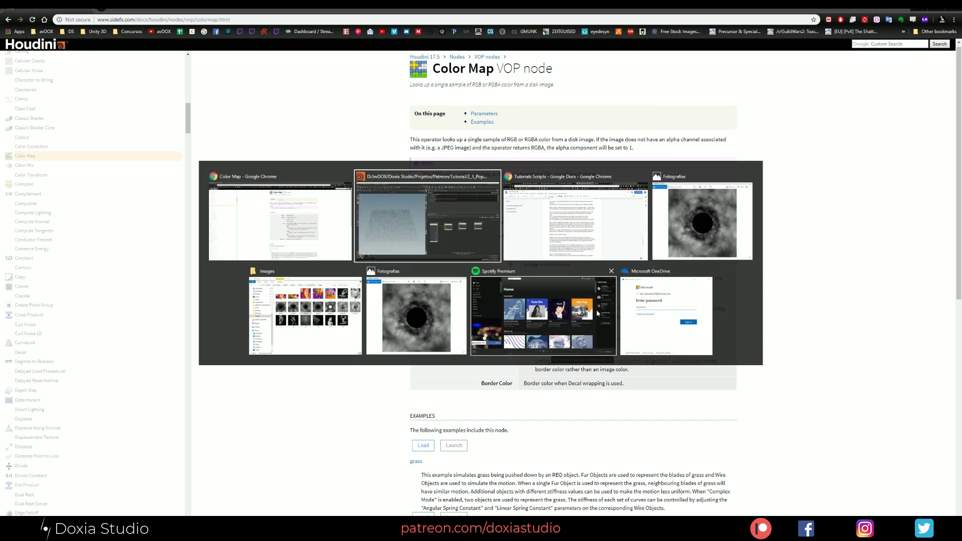
pyautogui.click(596, 309)
# Step: Widen the gap between fit1 and colormap1, and set the Fit Range's Z Source Min to -10 and Source Max to 10
pyautogui.moveTo(726, 281); pyautogui.dragTo(735, 281)
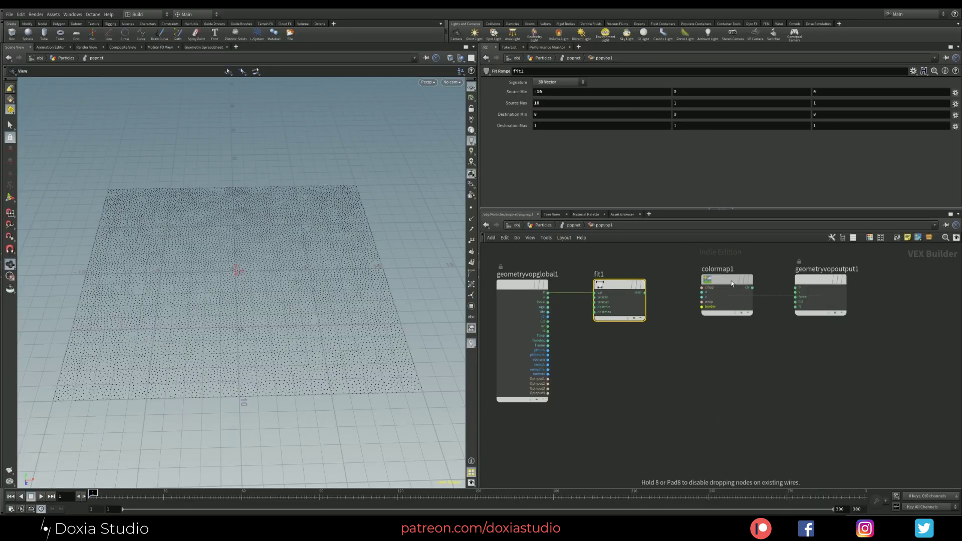
pyautogui.moveTo(604, 289); pyautogui.dragTo(596, 290)
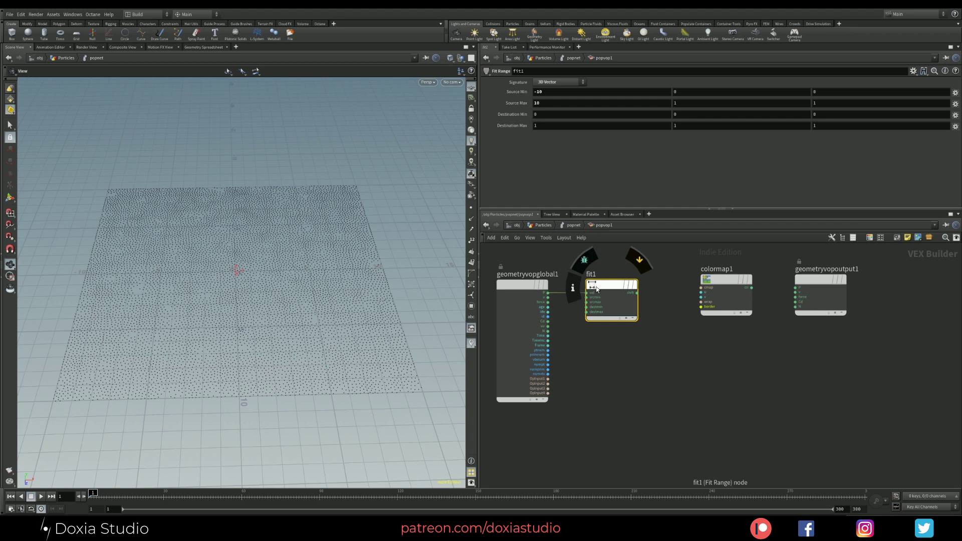
pyautogui.click(550, 102)
pyautogui.click(677, 93)
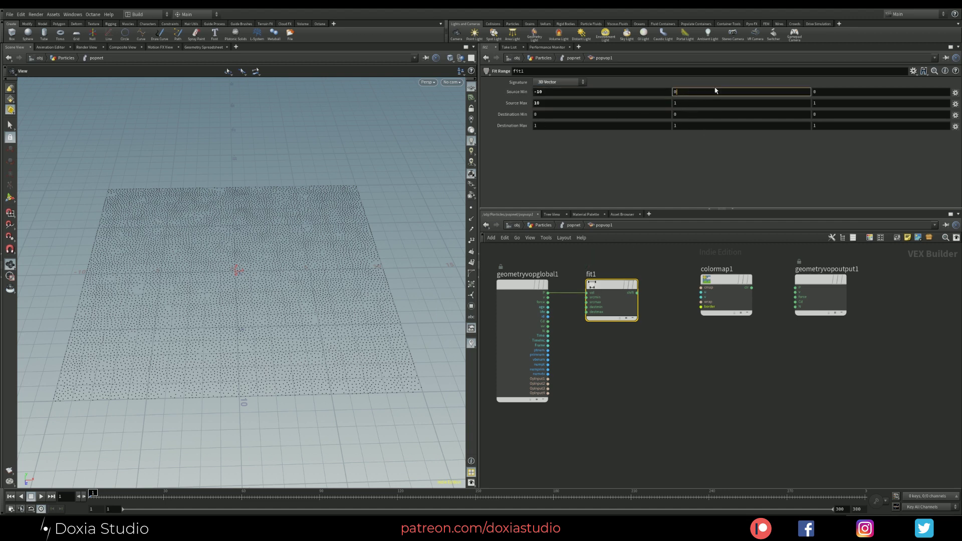
pyautogui.moveTo(195, 318); pyautogui.dragTo(103, 277)
pyautogui.moveTo(279, 326); pyautogui.dragTo(348, 290)
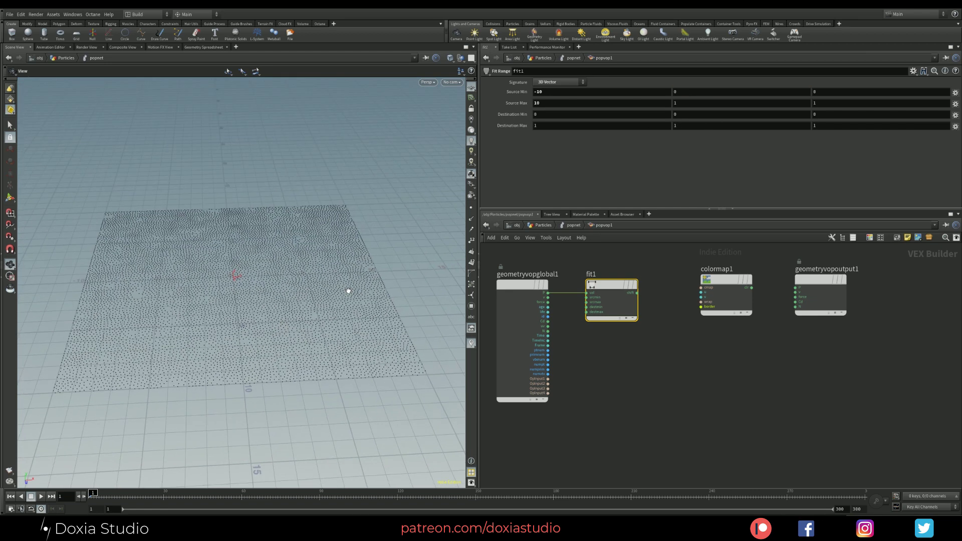
pyautogui.click(825, 91)
pyautogui.click(832, 103)
pyautogui.write('10')
pyautogui.press('Return')
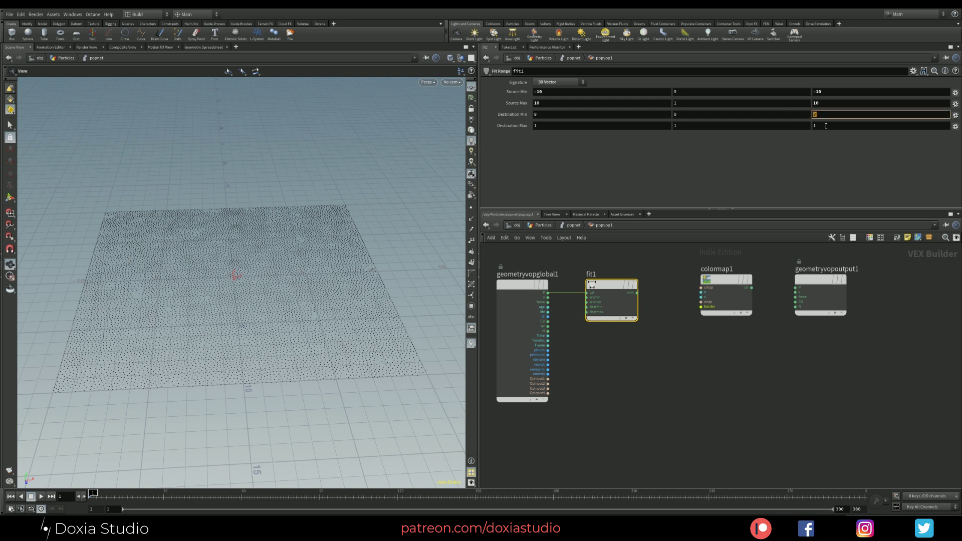
pyautogui.click(800, 156)
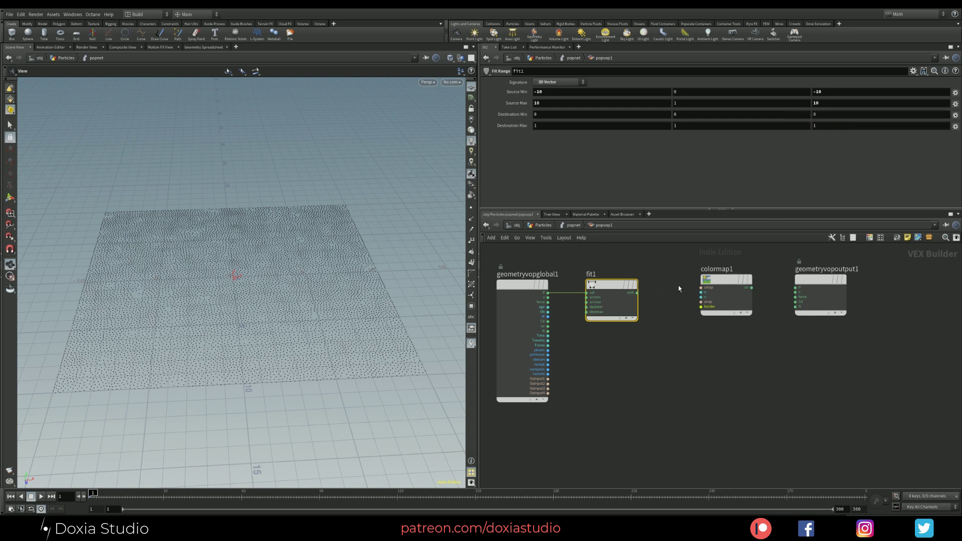
# Step: Spread the nodes further apart, moving colormap1 and the geometry output away from fit1 to leave space for another node
pyautogui.moveTo(717, 282); pyautogui.dragTo(726, 282)
pyautogui.moveTo(816, 282); pyautogui.dragTo(837, 282)
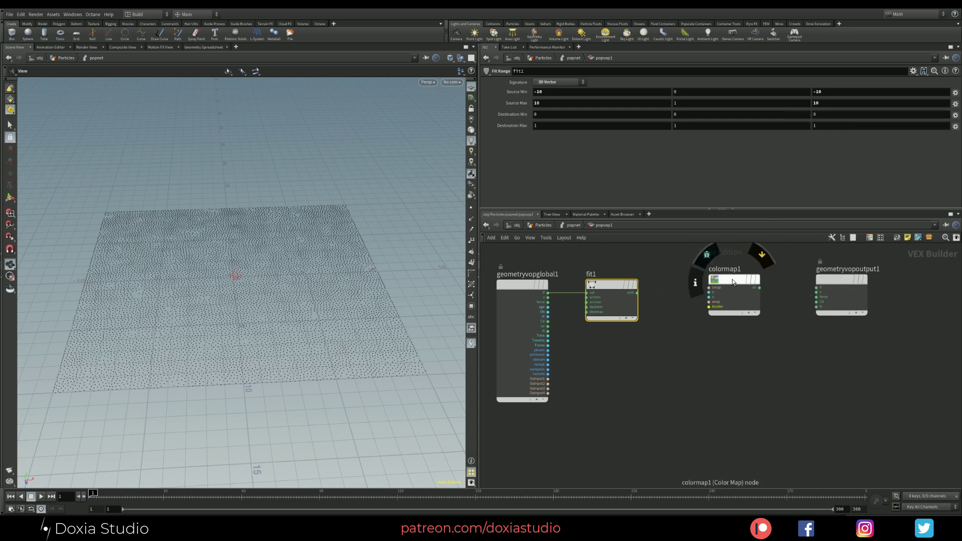
pyautogui.moveTo(732, 282); pyautogui.dragTo(739, 282)
pyautogui.moveTo(612, 284); pyautogui.dragTo(607, 284)
pyautogui.click(636, 369)
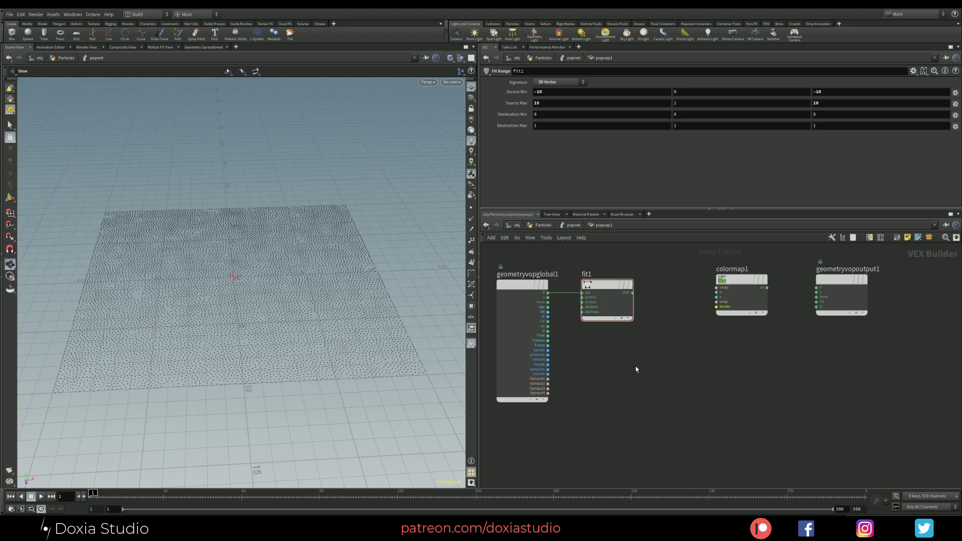
# Step: Add a Vector to Float node fed by fit1's output, and make room for it between fit1 and colormap1
pyautogui.press('Tab')
pyautogui.write('vecto')
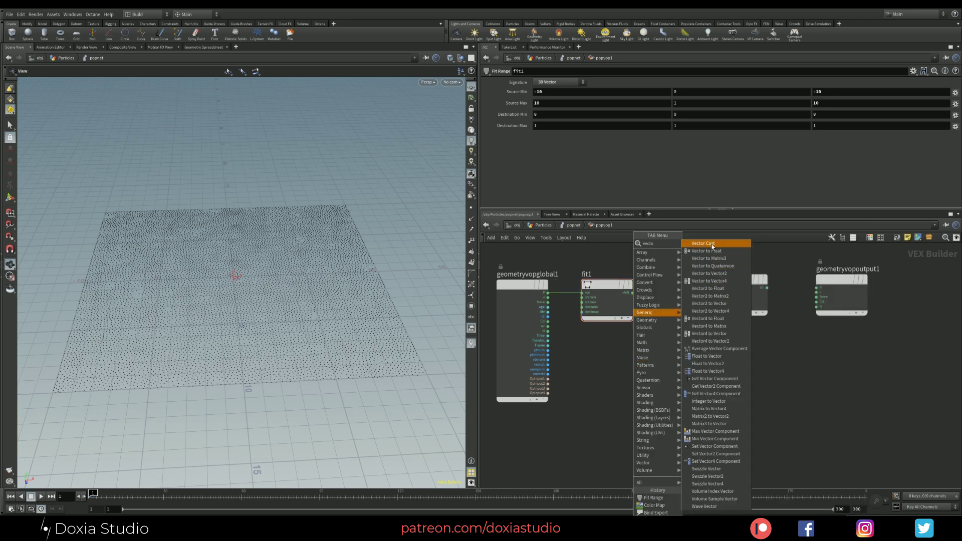
pyautogui.click(712, 250)
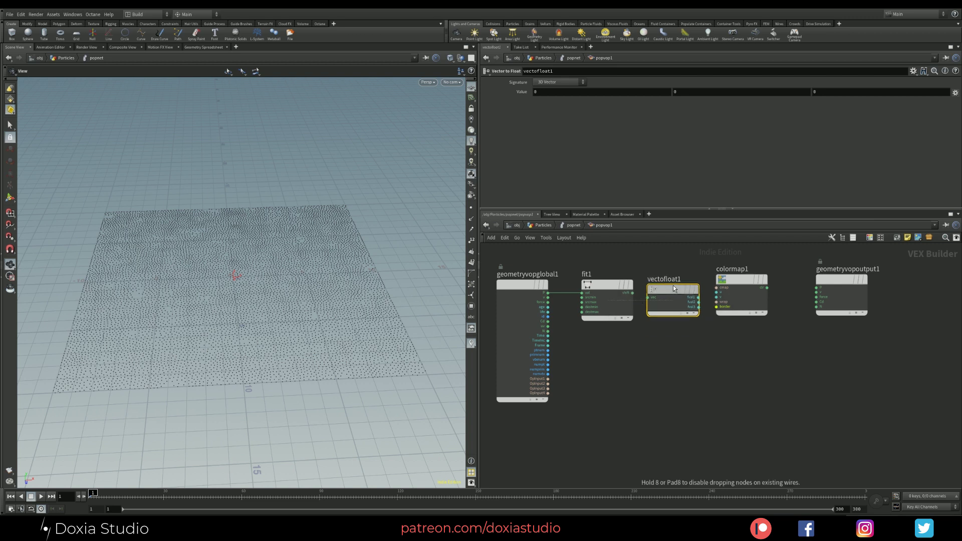
pyautogui.click(675, 289)
pyautogui.moveTo(633, 292); pyautogui.dragTo(649, 297)
pyautogui.moveTo(735, 280); pyautogui.dragTo(743, 280)
pyautogui.moveTo(675, 289); pyautogui.dragTo(676, 285)
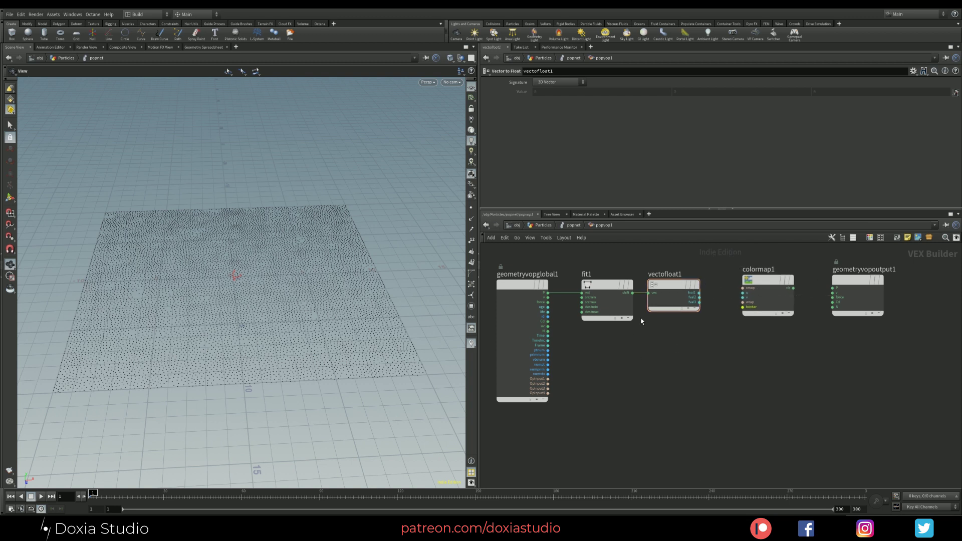
# Step: Wire vectofloat1's first and third floats into colormap1's two coordinate inputs, and colormap1's color output into the geometry output's Cd
pyautogui.moveTo(700, 293); pyautogui.dragTo(739, 270)
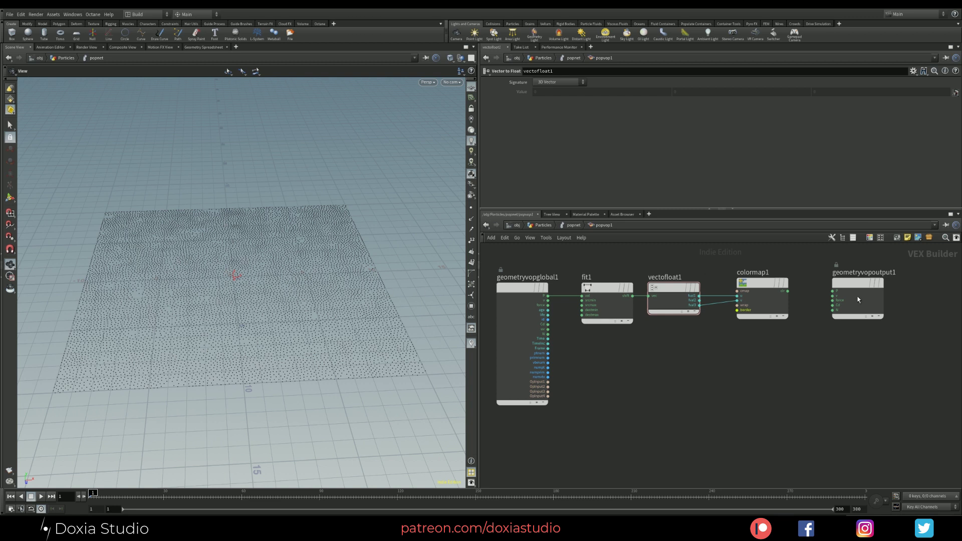
pyautogui.moveTo(857, 300); pyautogui.dragTo(867, 300)
pyautogui.moveTo(788, 290); pyautogui.dragTo(842, 306)
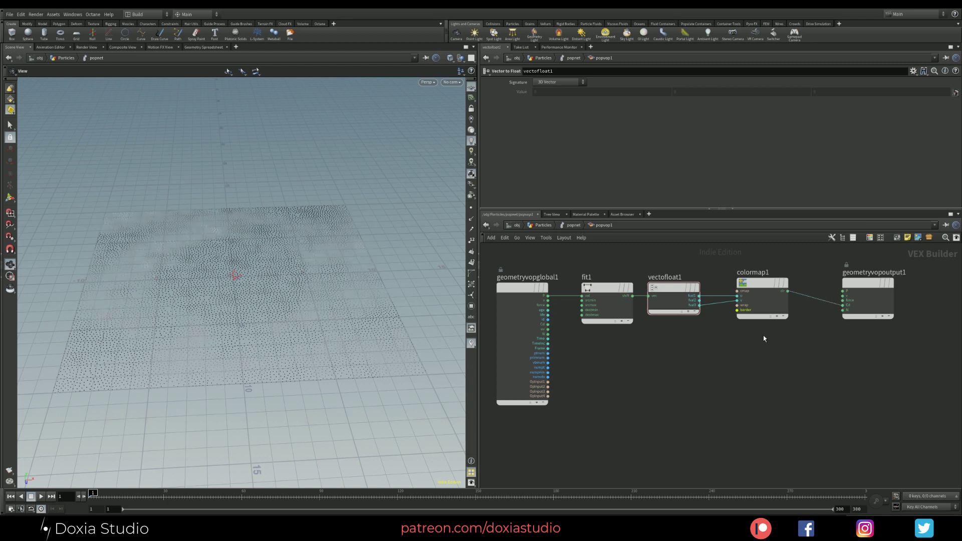
pyautogui.moveTo(251, 337)
pyautogui.mouseDown()
pyautogui.moveTo(219, 350)
pyautogui.moveTo(238, 360)
pyautogui.moveTo(246, 354)
pyautogui.mouseUp()
# Step: Go up to the Particles network and set scatter1's Force Total Count to 80000
pyautogui.press('u')
pyautogui.press('u')
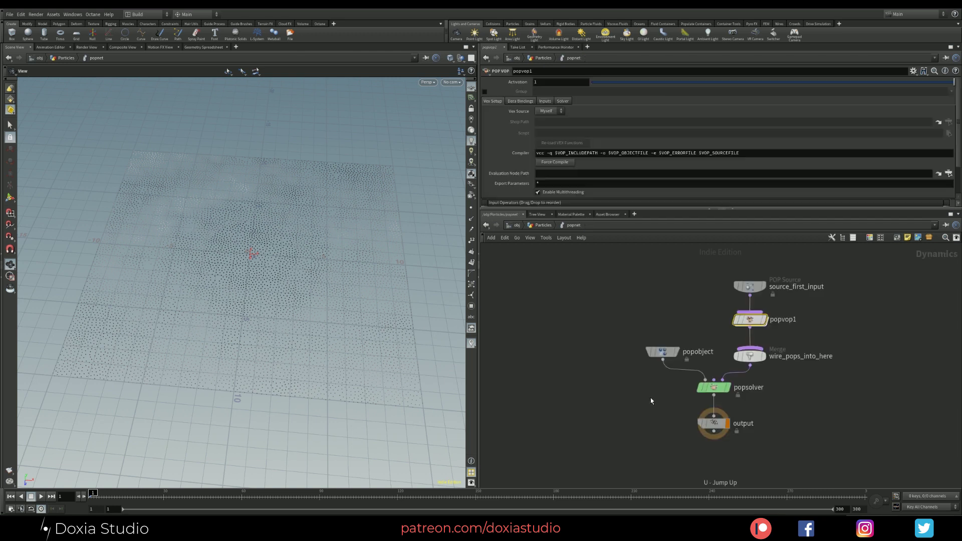
pyautogui.moveTo(636, 358); pyautogui.dragTo(616, 368)
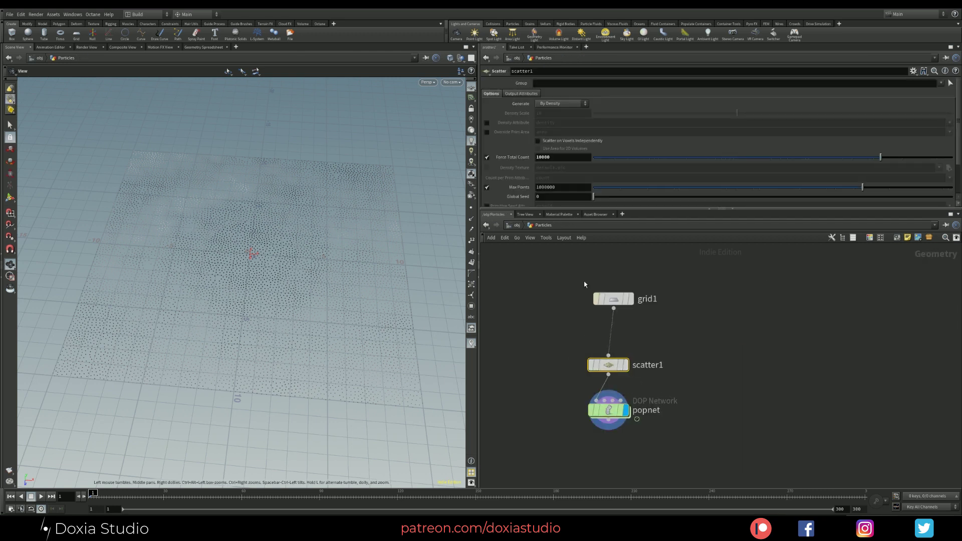
pyautogui.click(535, 157)
pyautogui.press('Return')
pyautogui.moveTo(180, 321); pyautogui.dragTo(213, 317)
pyautogui.moveTo(212, 318); pyautogui.dragTo(285, 312, button='right')
pyautogui.moveTo(285, 312); pyautogui.dragTo(195, 318)
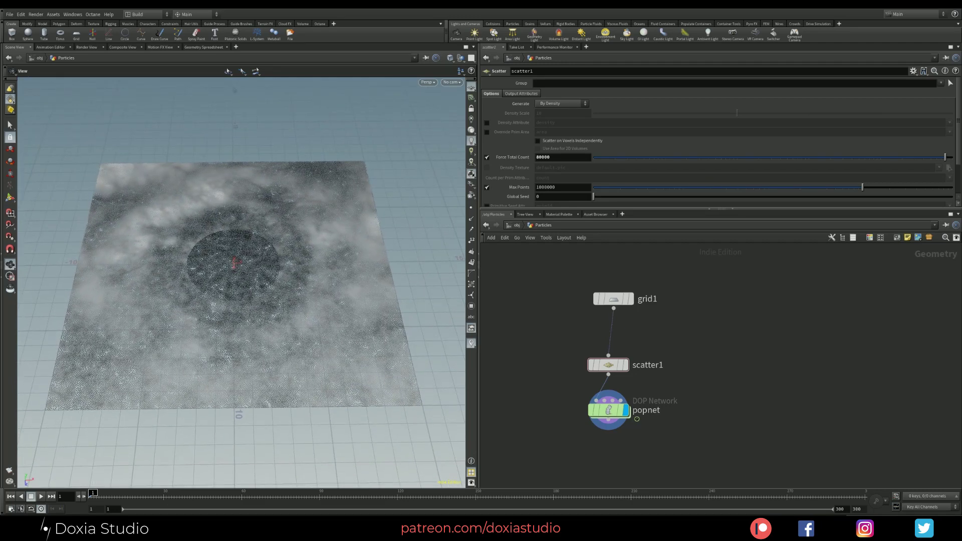
# Step: Open noise_5.jpg from the Images folder, compare it with the particle colors in the viewport, and return to Houdini
pyautogui.hotkey('alt', 'Tab')
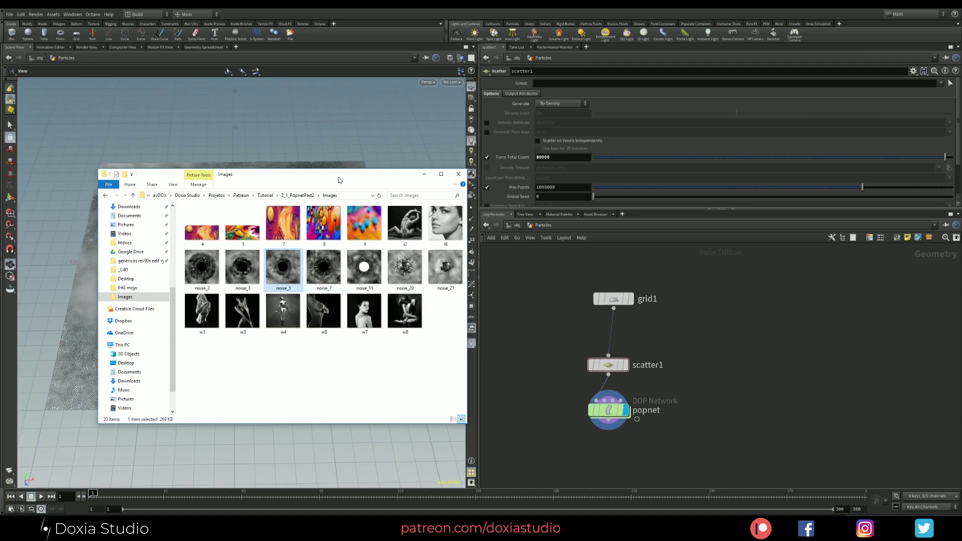
pyautogui.moveTo(338, 175); pyautogui.dragTo(665, 170)
pyautogui.doubleClick(610, 261)
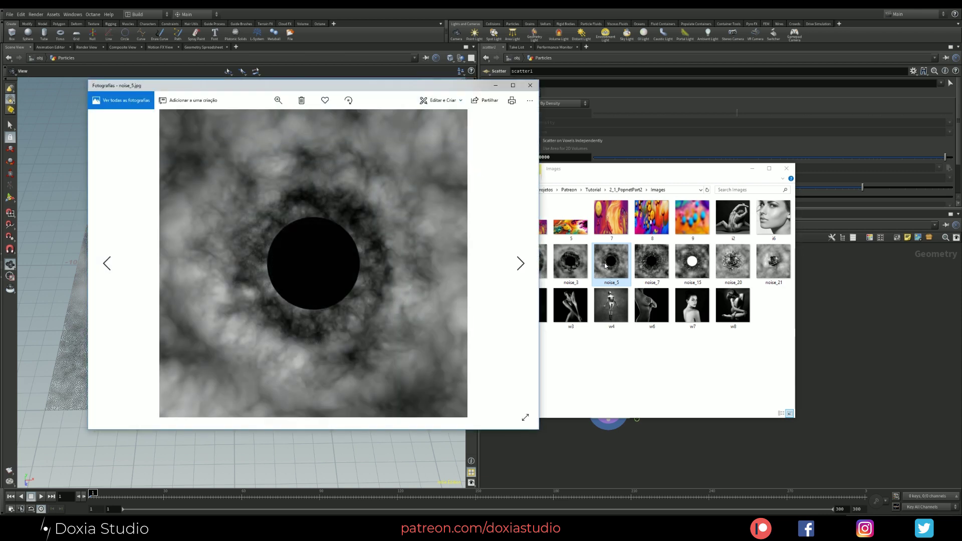
pyautogui.moveTo(308, 86); pyautogui.dragTo(636, 99)
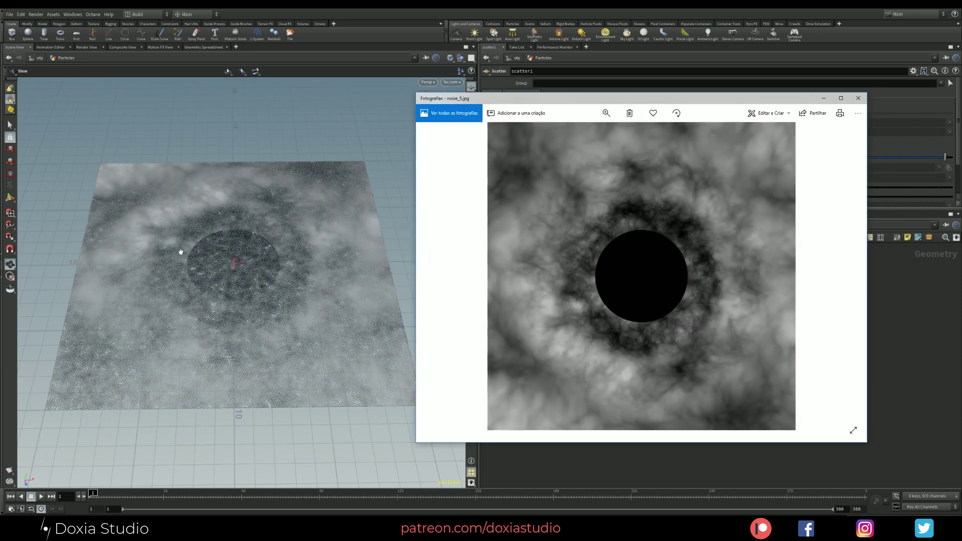
pyautogui.click(944, 315)
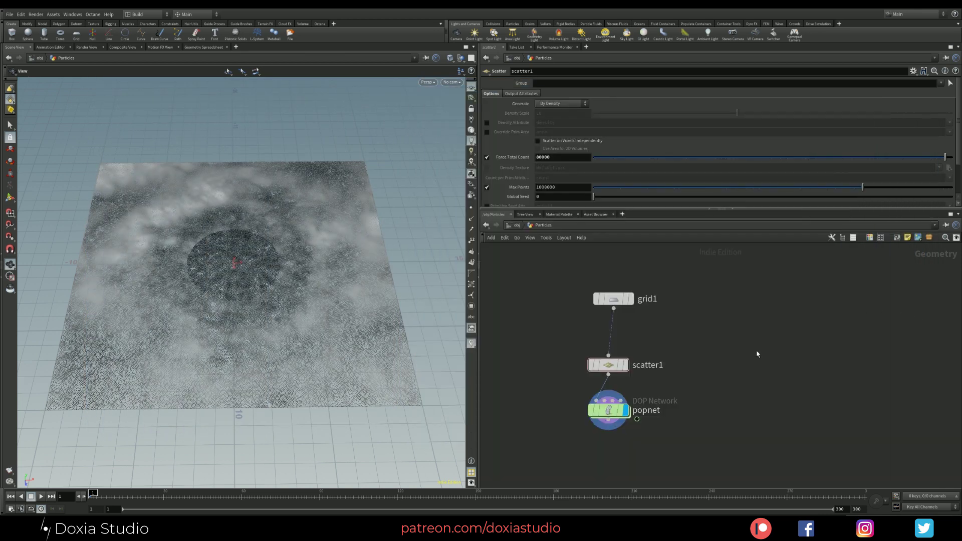
# Step: Enter popnet, move source_first_input and popvop1 up away from the merge node, and go inside popvop1
pyautogui.doubleClick(608, 410)
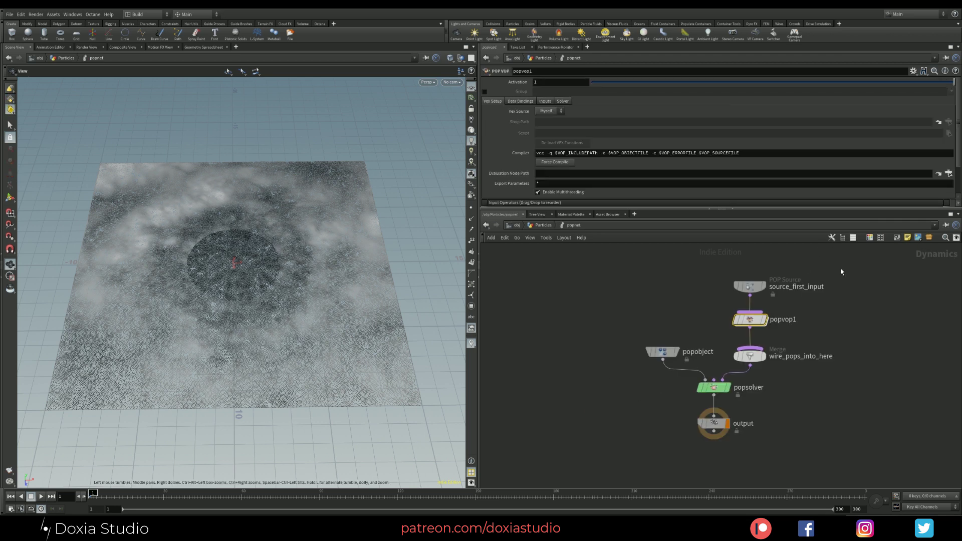
pyautogui.moveTo(841, 272); pyautogui.dragTo(749, 295)
pyautogui.moveTo(755, 295); pyautogui.dragTo(756, 294)
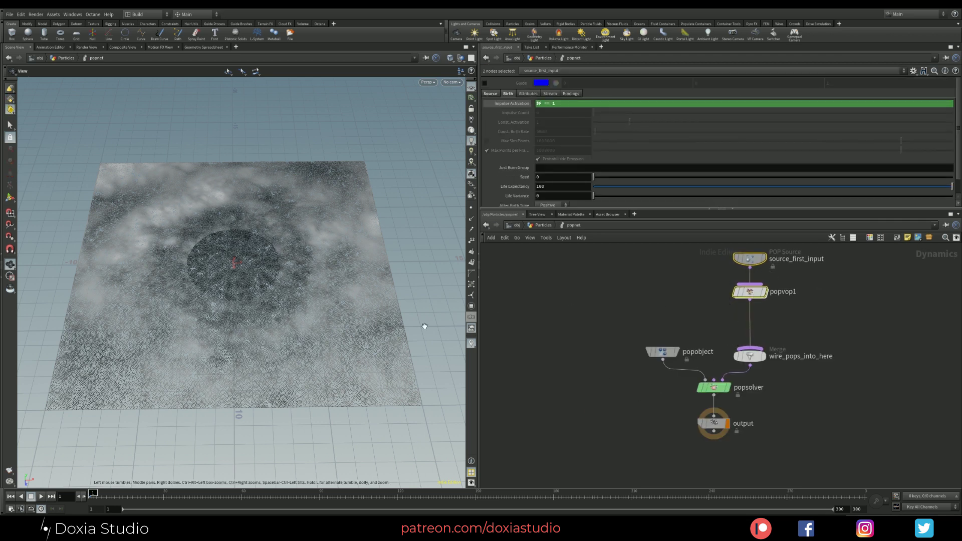
pyautogui.doubleClick(756, 293)
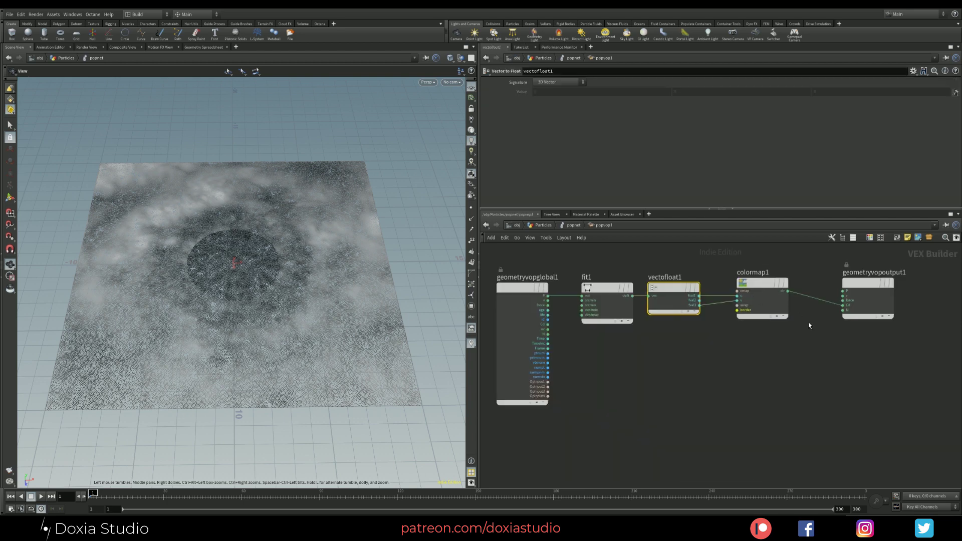
# Step: Spread colormap1 and the geometry output apart, and add a Bind node below them fed by colormap1's color output
pyautogui.moveTo(867, 285); pyautogui.dragTo(877, 274)
pyautogui.moveTo(760, 283); pyautogui.dragTo(754, 283)
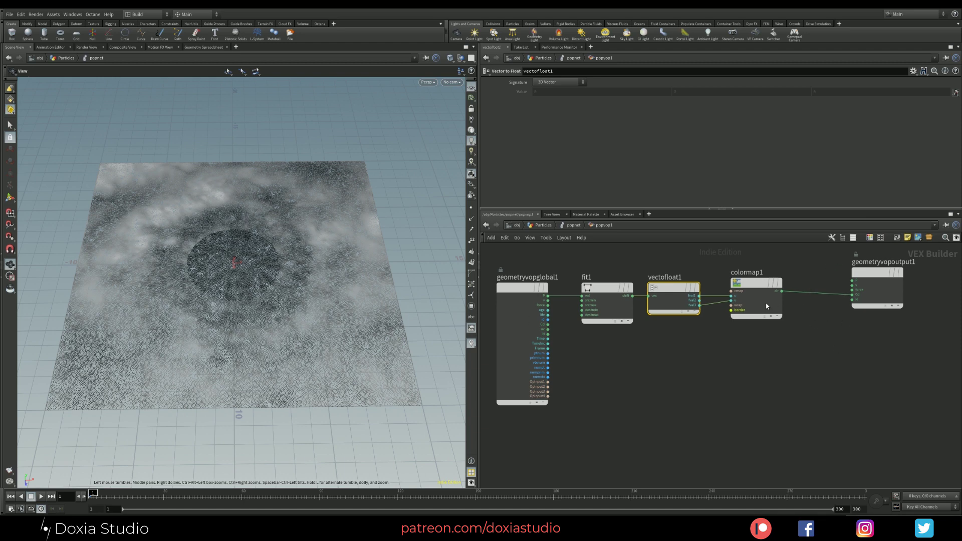
pyautogui.moveTo(786, 294); pyautogui.dragTo(802, 389)
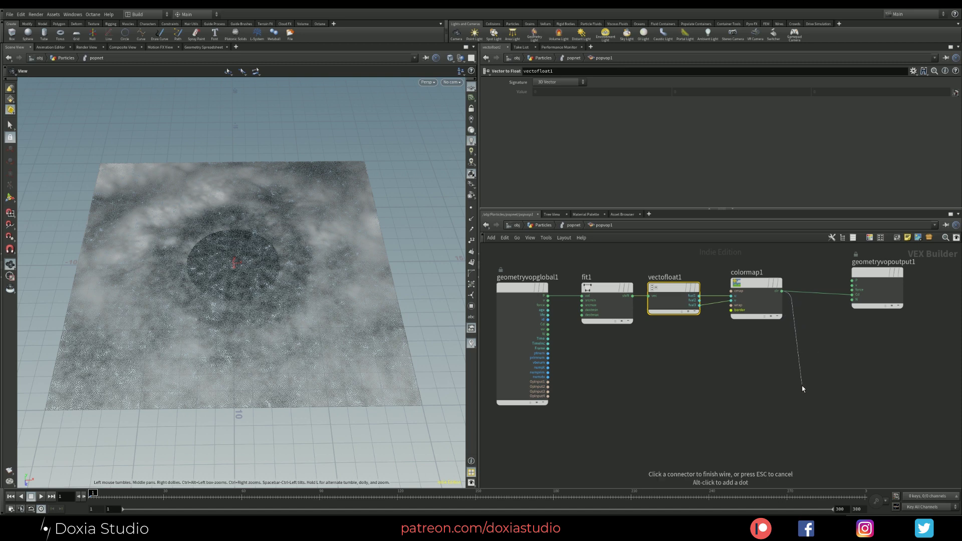
pyautogui.press('Tab')
pyautogui.write('b')
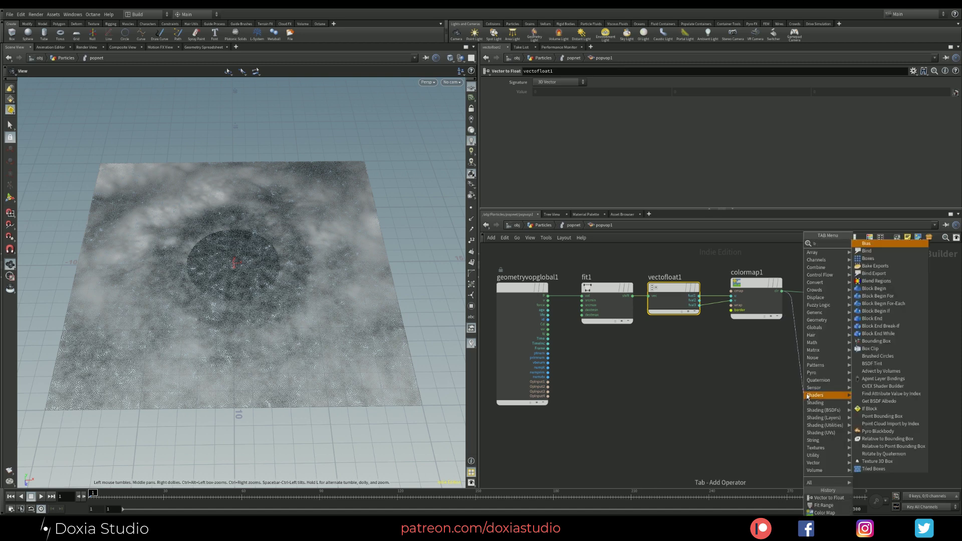
pyautogui.click(866, 250)
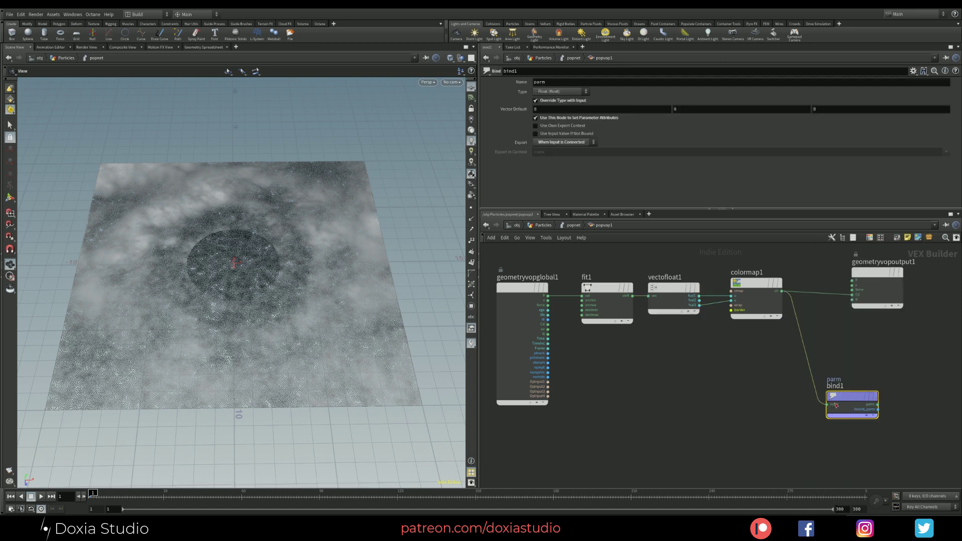
pyautogui.moveTo(835, 405); pyautogui.dragTo(825, 391)
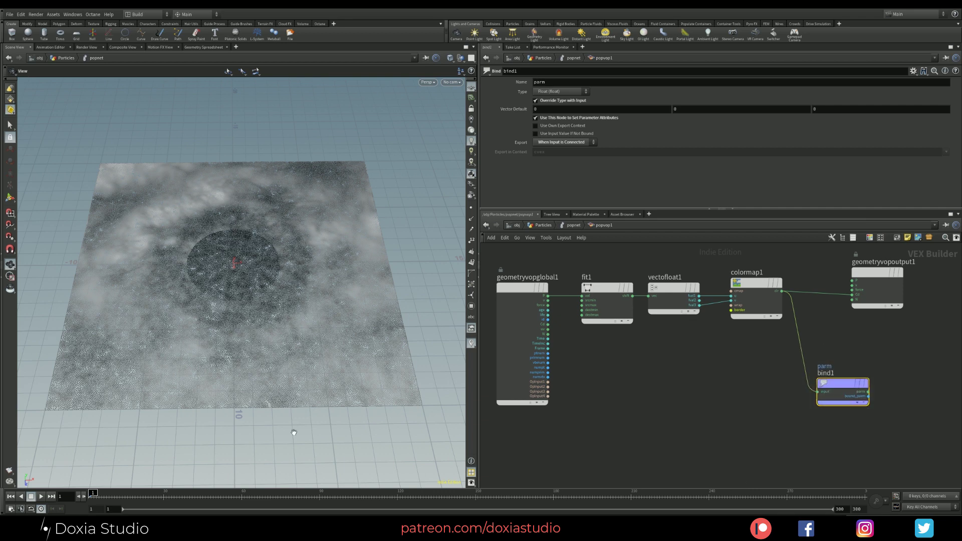
# Step: Name the Bind parameter colorPosition and set its type to 3 Floats (vector)
pyautogui.moveTo(564, 83); pyautogui.dragTo(452, 95)
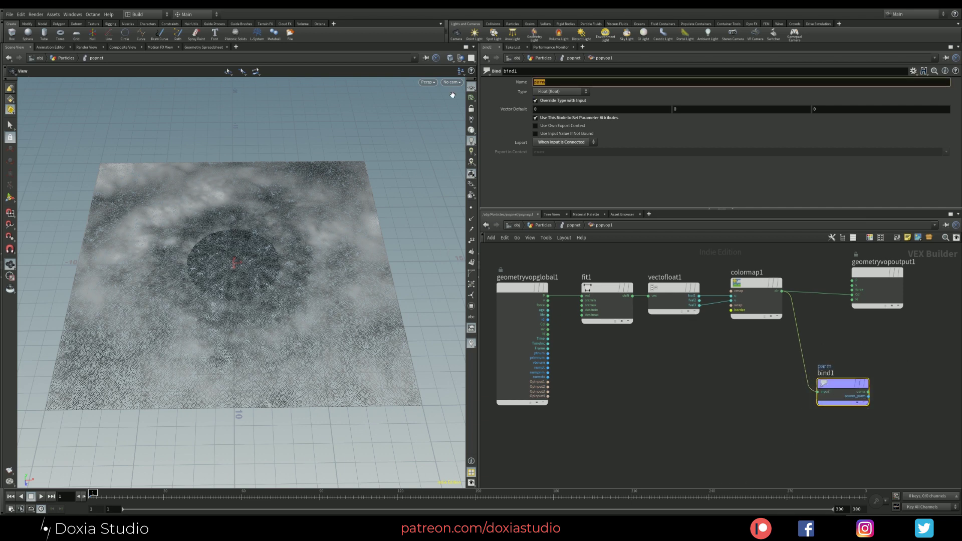
pyautogui.write('colorPosition')
pyautogui.press('Return')
pyautogui.click(549, 93)
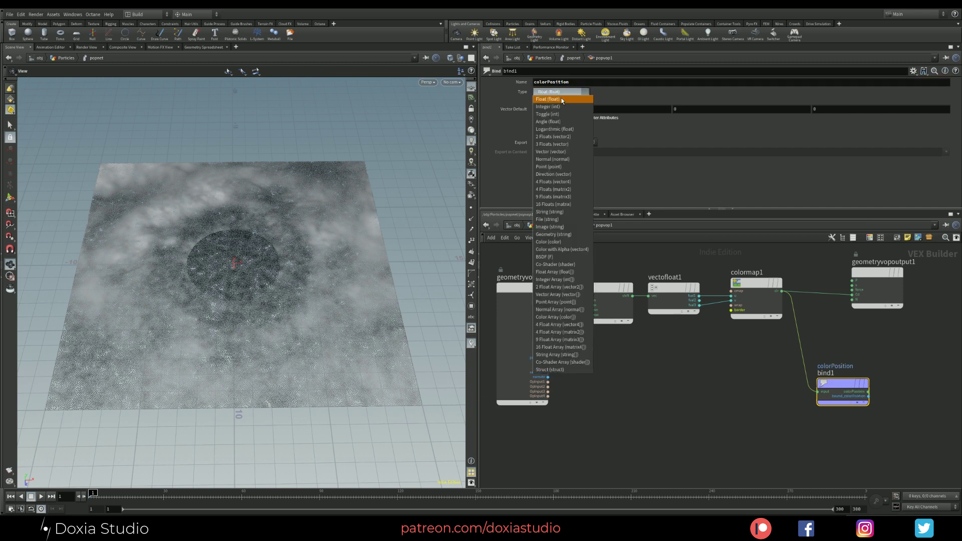
pyautogui.click(561, 144)
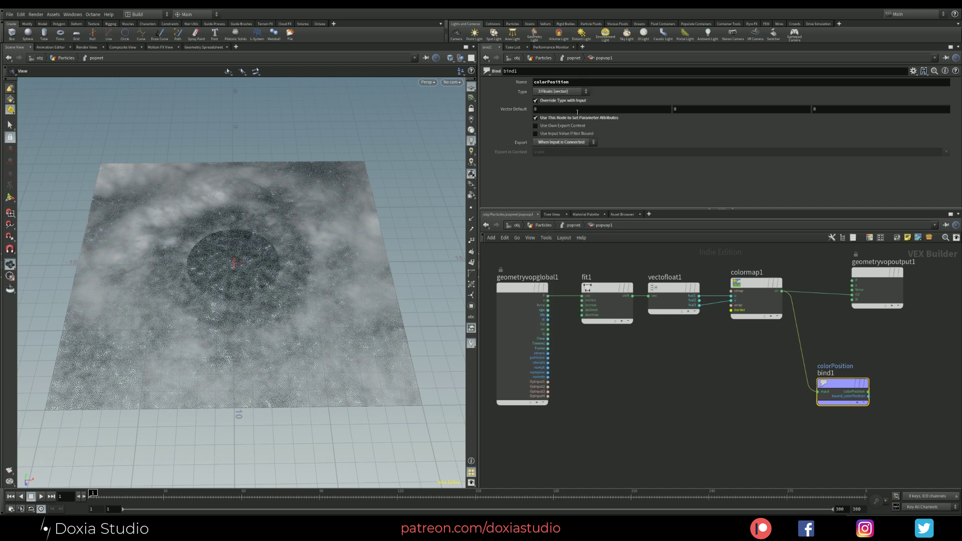
pyautogui.moveTo(840, 383); pyautogui.dragTo(854, 384)
# Step: Go up to the Particles network and check popnet's node info for the colorPosition point attribute
pyautogui.press('u')
pyautogui.press('u')
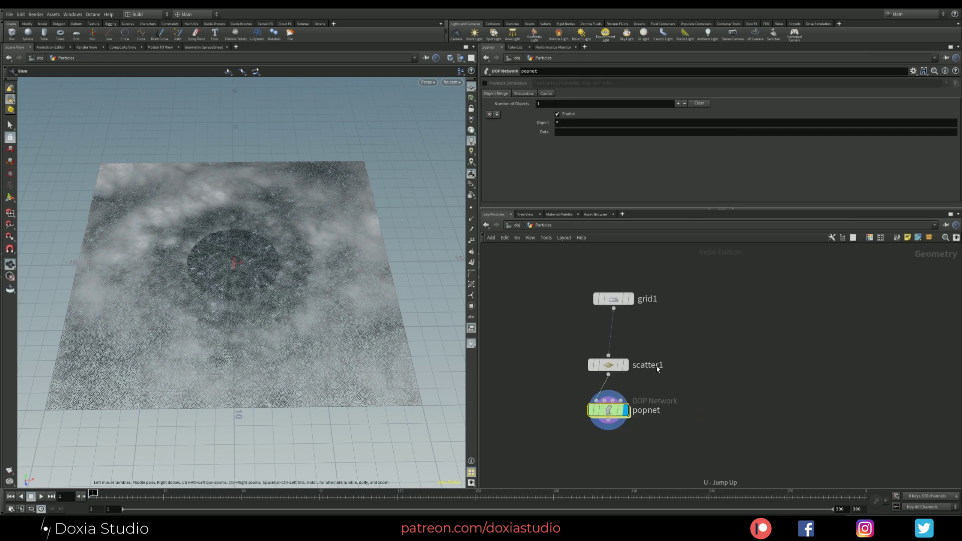
pyautogui.moveTo(612, 411); pyautogui.dragTo(622, 414)
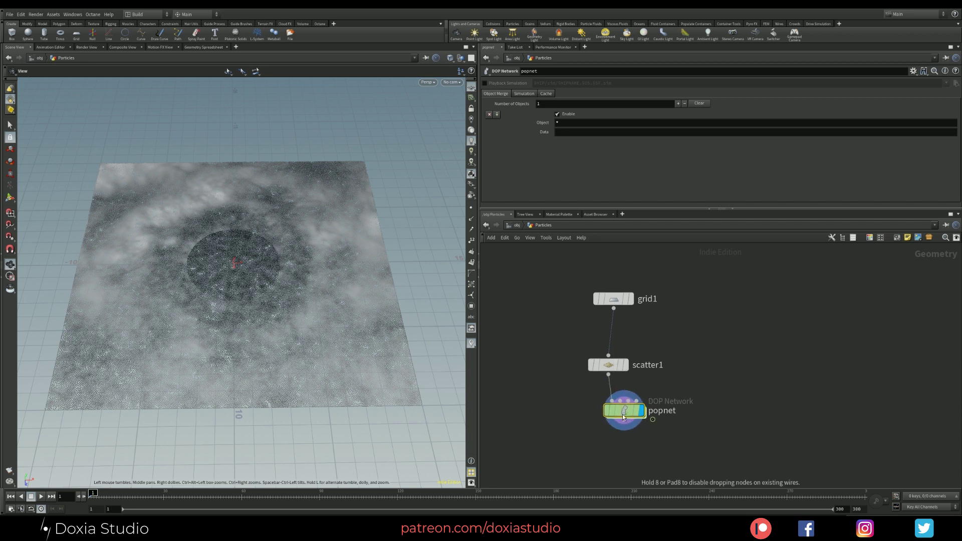
pyautogui.click(587, 415)
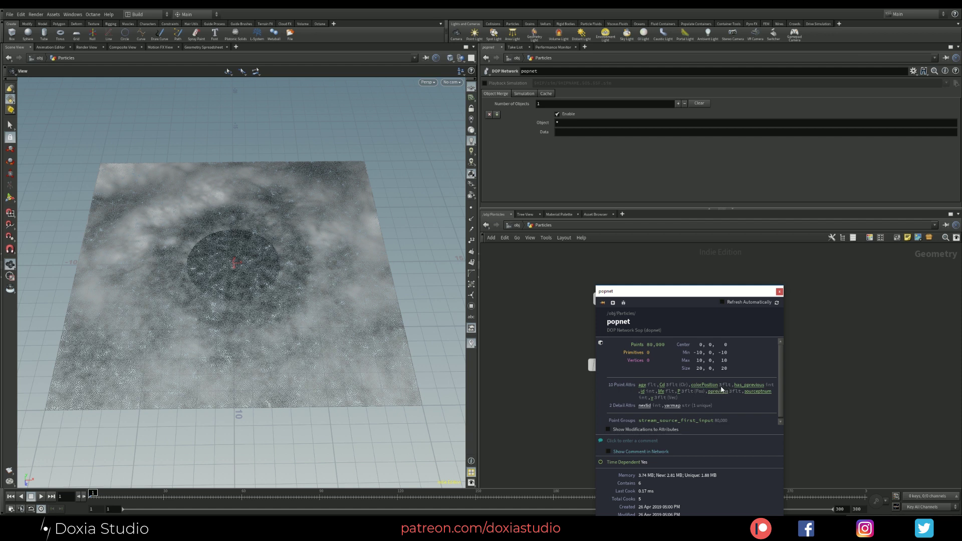
pyautogui.click(840, 375)
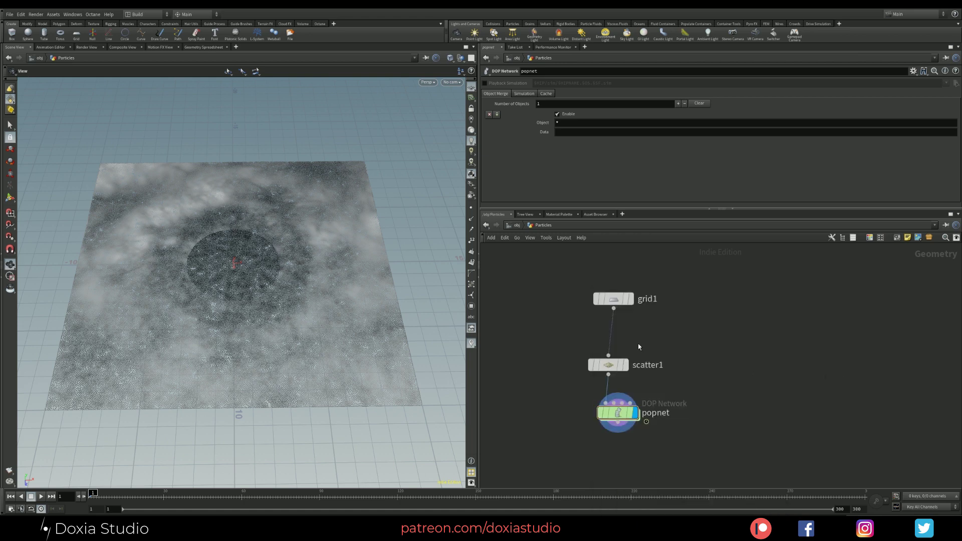
# Step: Enter popnet and move source_first_input and popvop1 up to widen the gap above the merge node
pyautogui.doubleClick(620, 414)
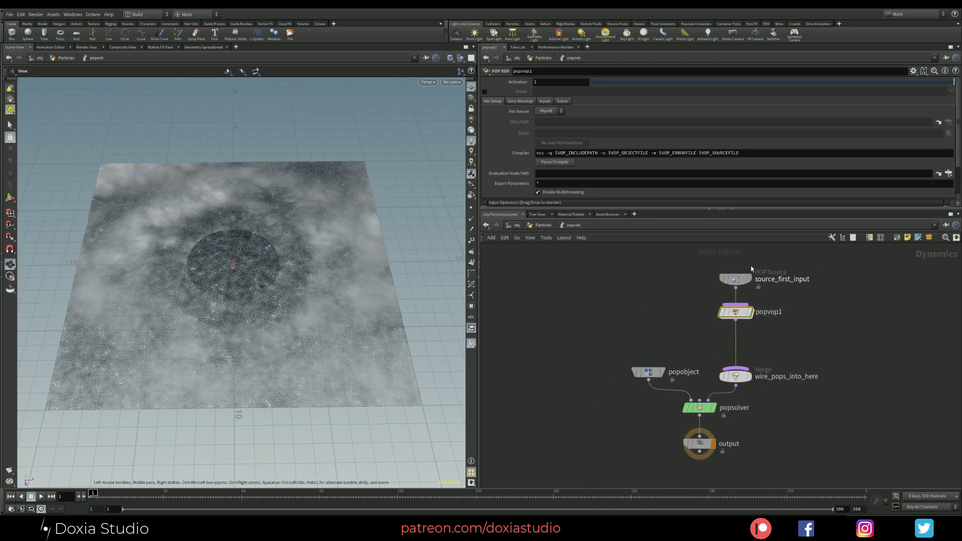
pyautogui.moveTo(879, 269); pyautogui.dragTo(739, 307)
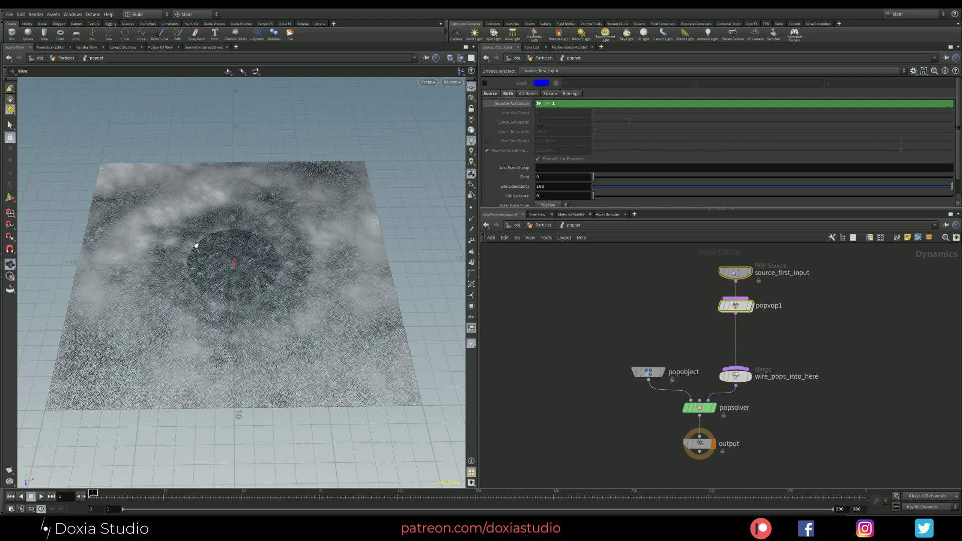
pyautogui.moveTo(769, 344); pyautogui.dragTo(768, 343, button='middle')
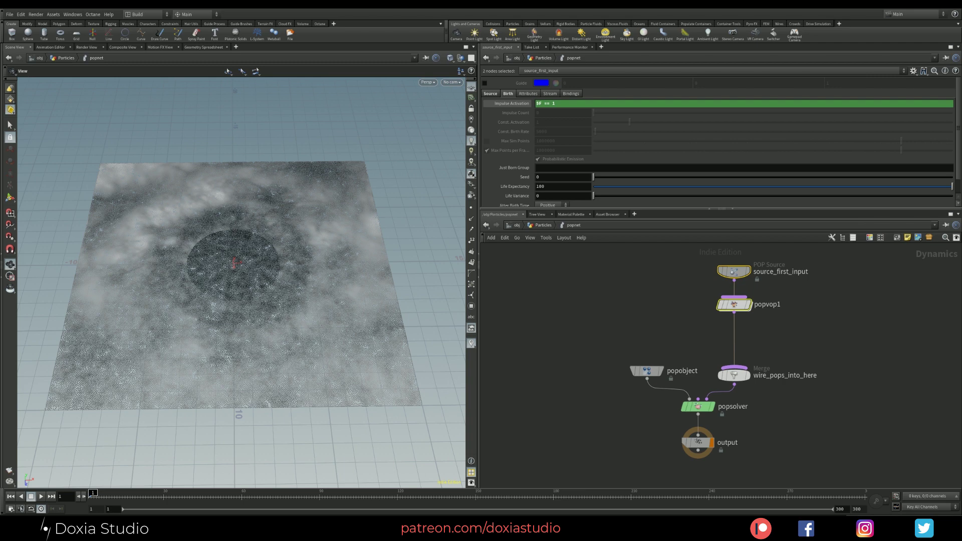
pyautogui.click(800, 349)
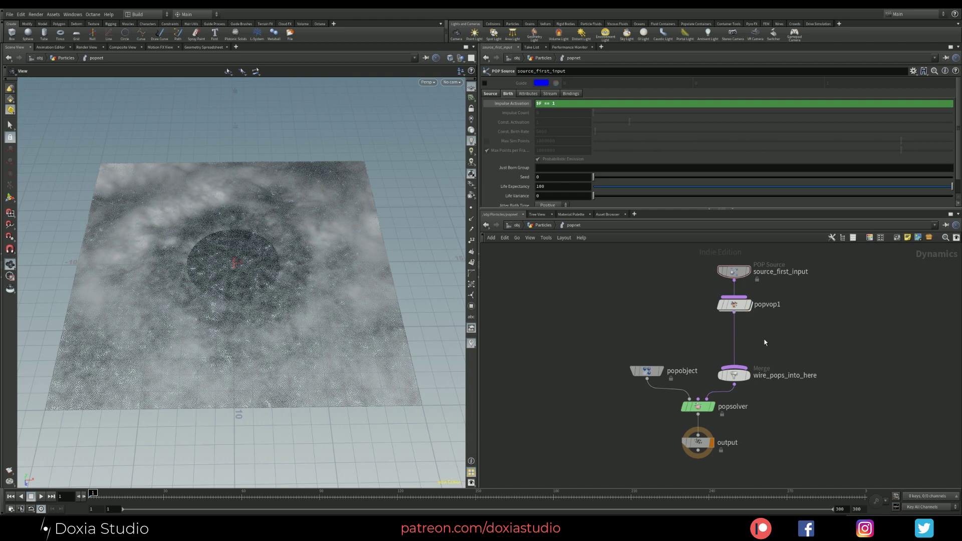
# Step: Insert a POP Wrangle between popvop1 and wire_pops_into_here, and enlarge the parameter area for its VEXpression
pyautogui.press('Tab')
pyautogui.write('wrangl')
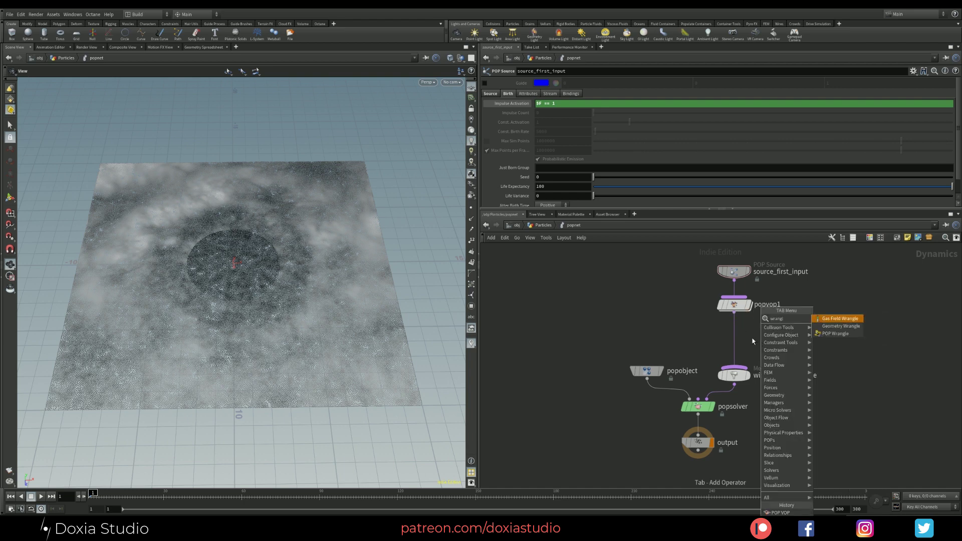
pyautogui.click(838, 333)
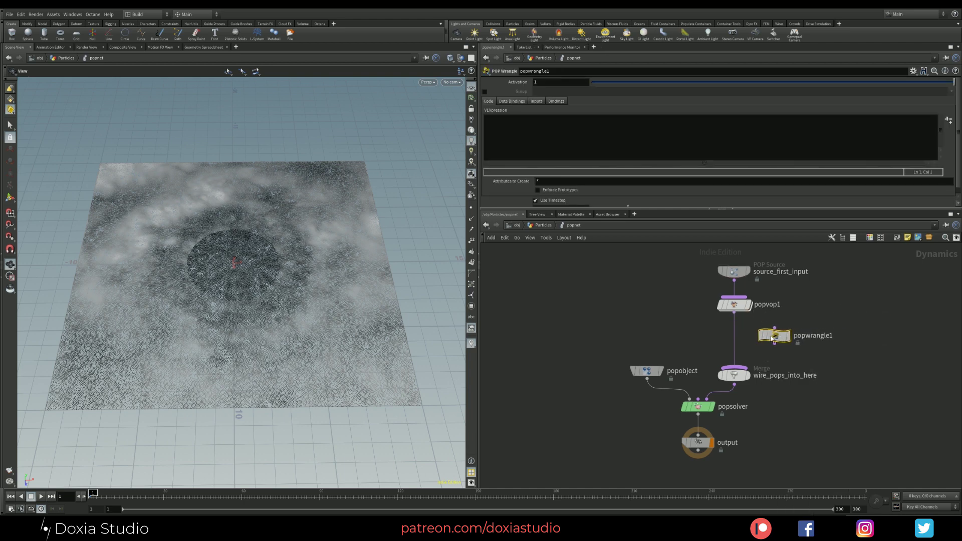
pyautogui.click(738, 340)
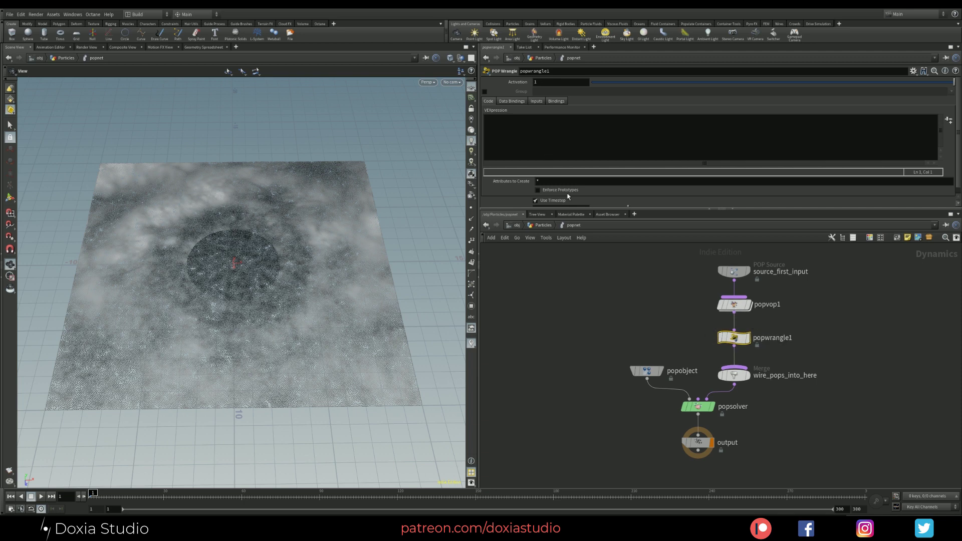
pyautogui.moveTo(675, 210); pyautogui.dragTo(701, 257)
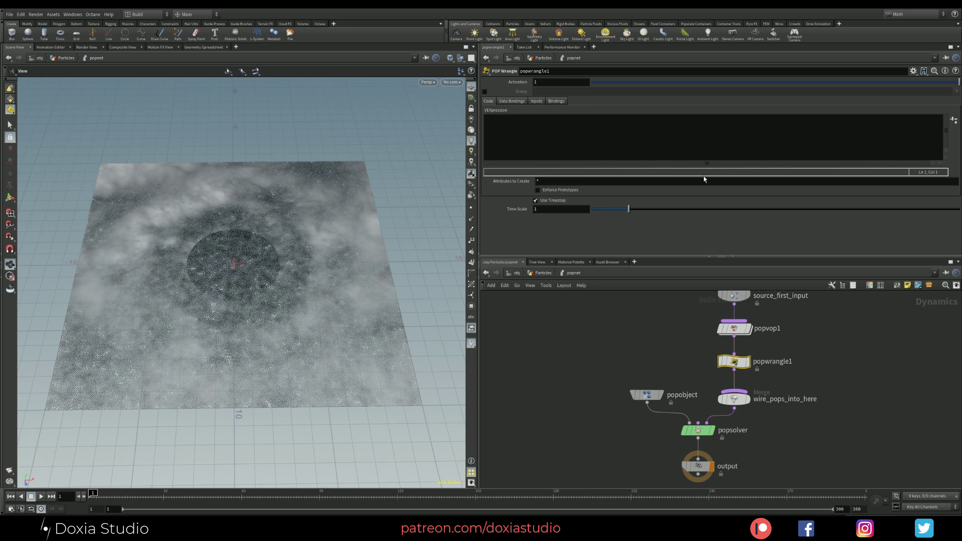
pyautogui.click(612, 141)
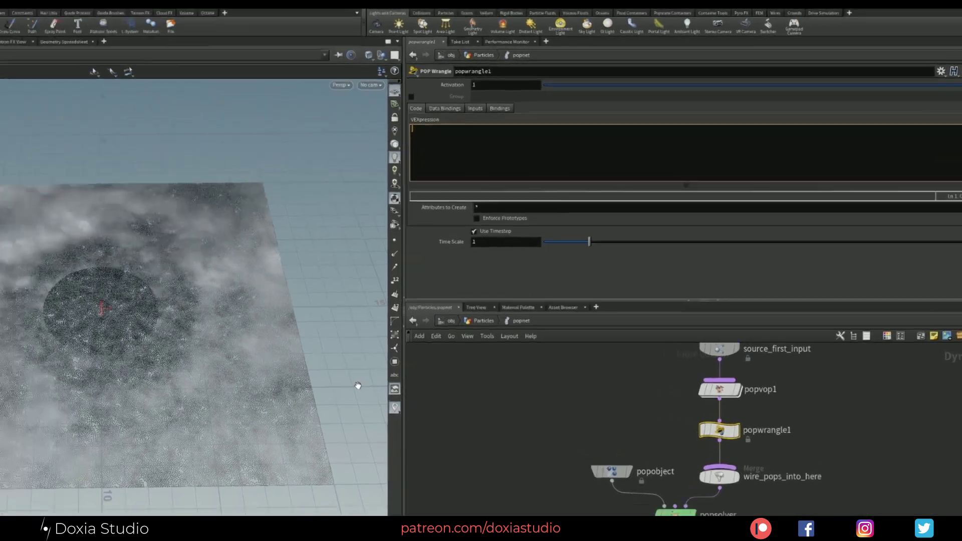
pyautogui.write('vector ')
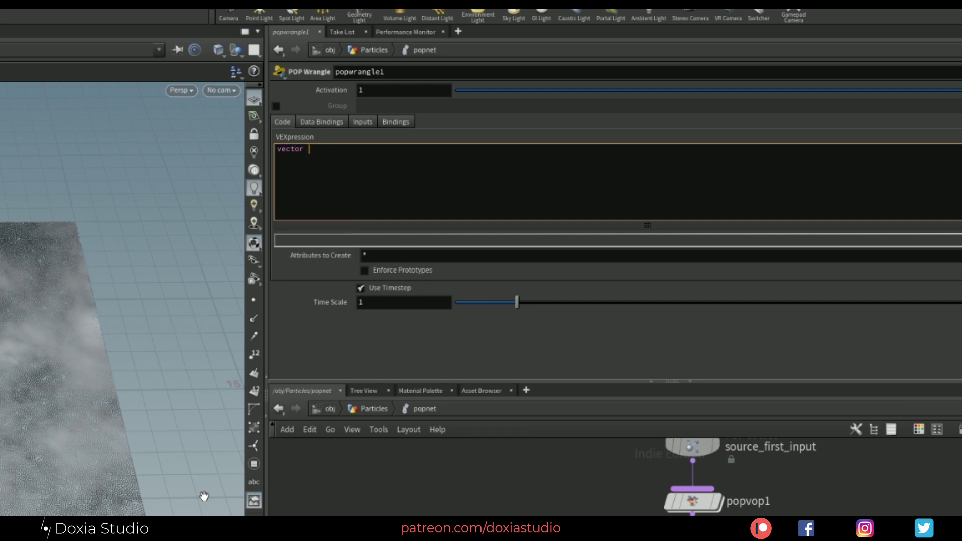
pyautogui.write('hsv')
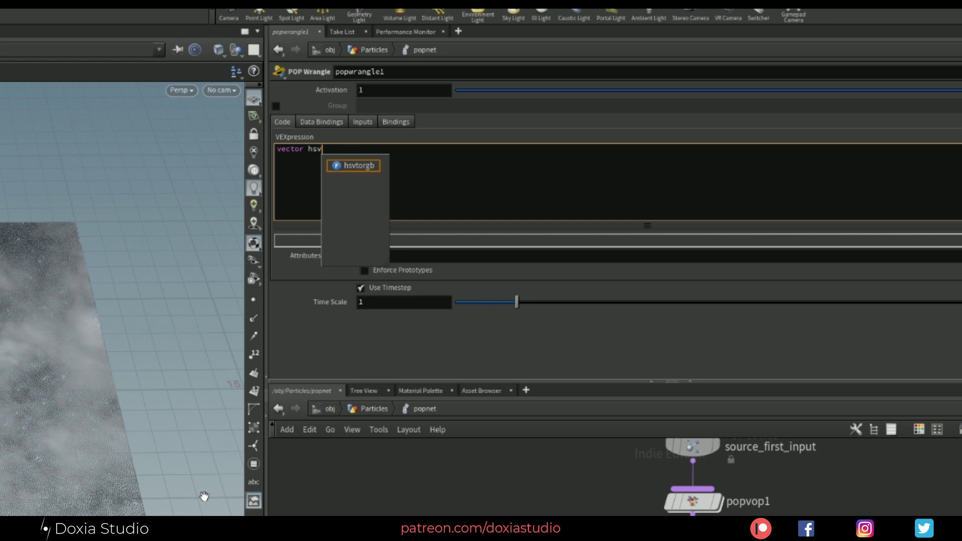
pyautogui.write(' = ')
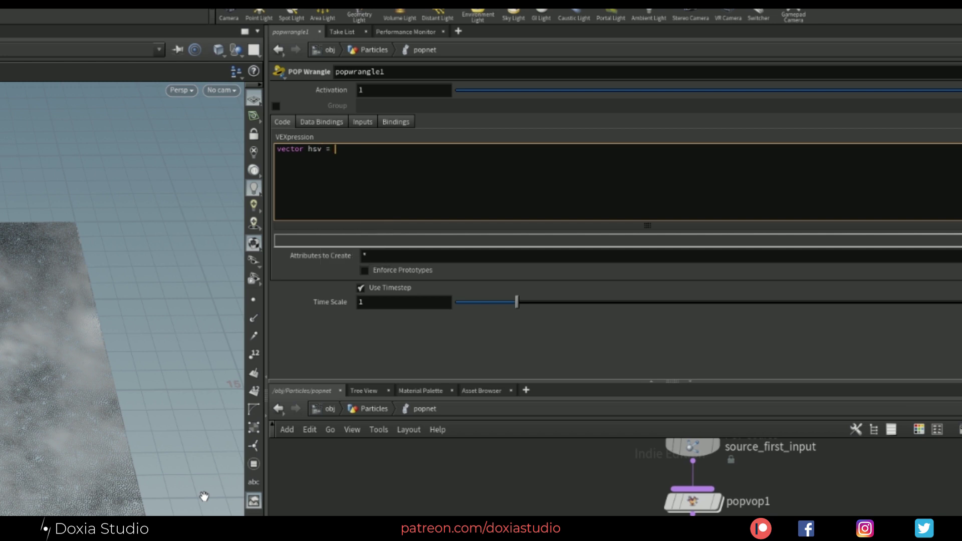
pyautogui.write('rgbtro')
pyautogui.press('BackSpace')
pyautogui.press('BackSpace')
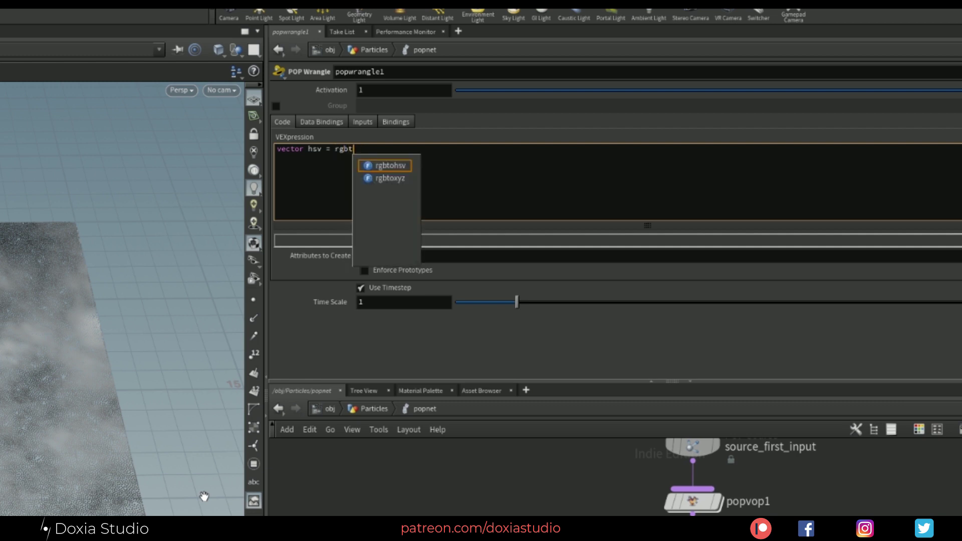
pyautogui.press('Return')
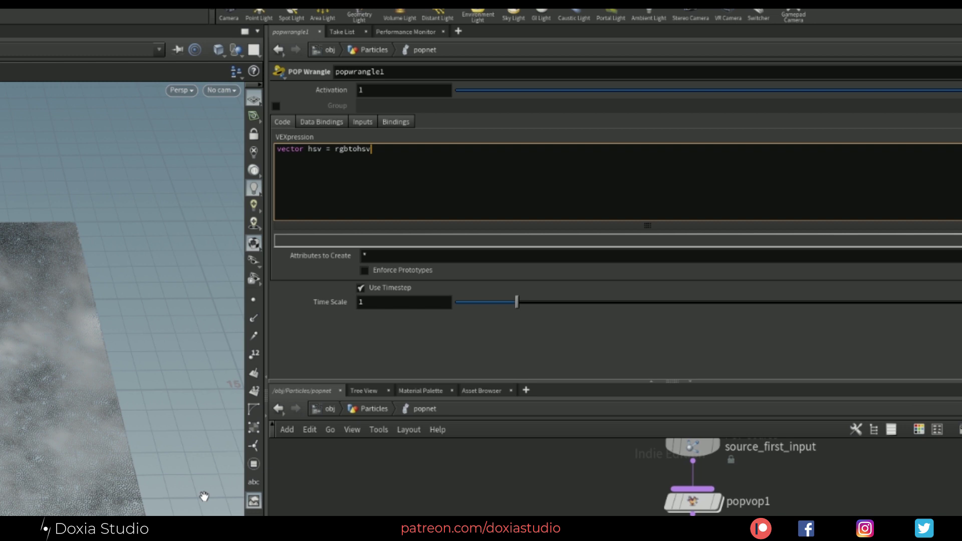
pyautogui.write('(@colorPosition')
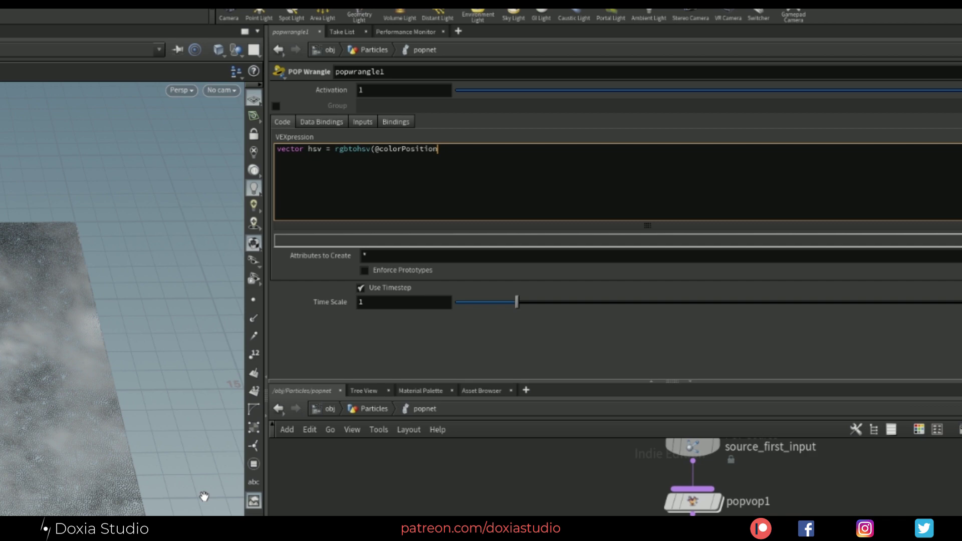
pyautogui.write(');')
# Step: Check the name of the Bind node inside popvop1 against the wrangle's attribute, and return to popwrangle1
pyautogui.moveTo(379, 148); pyautogui.dragTo(434, 149)
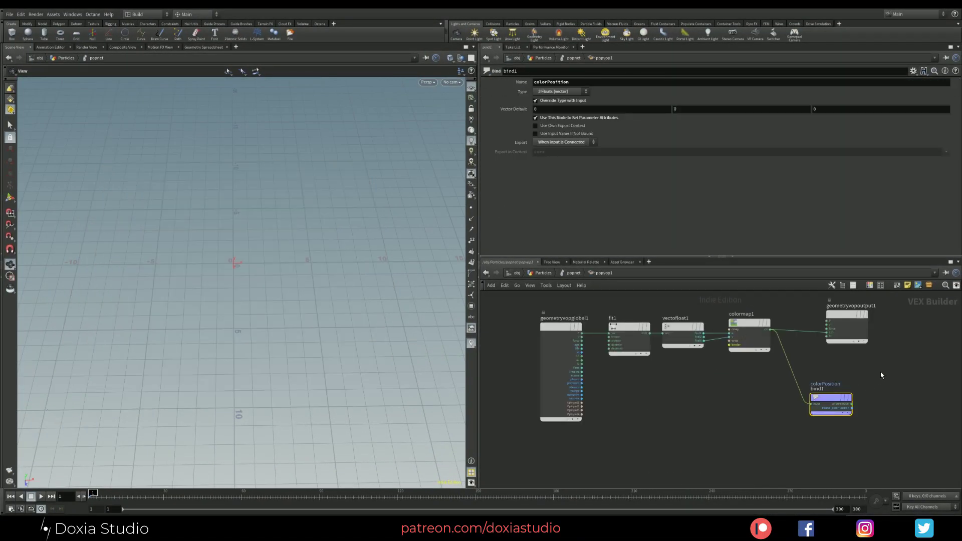
pyautogui.moveTo(829, 400); pyautogui.dragTo(830, 399)
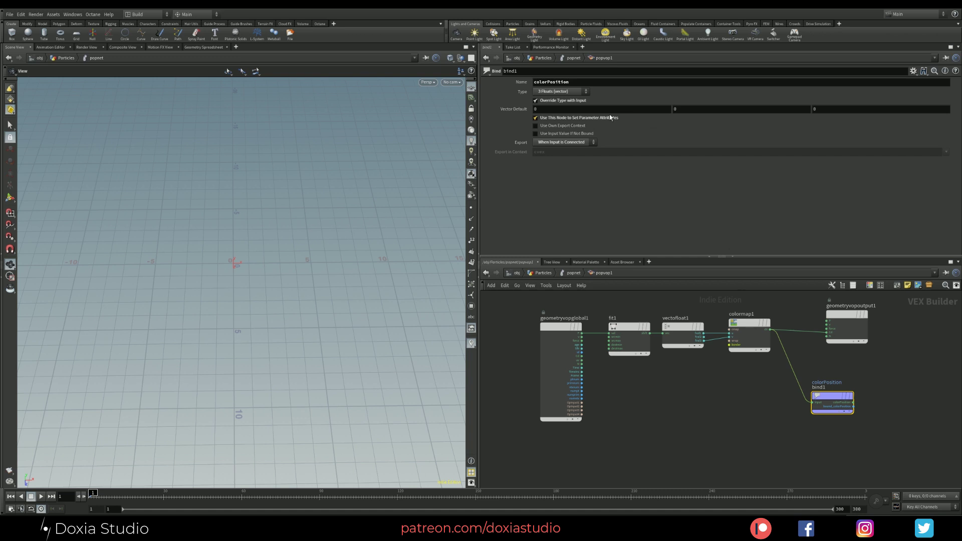
pyautogui.press('u')
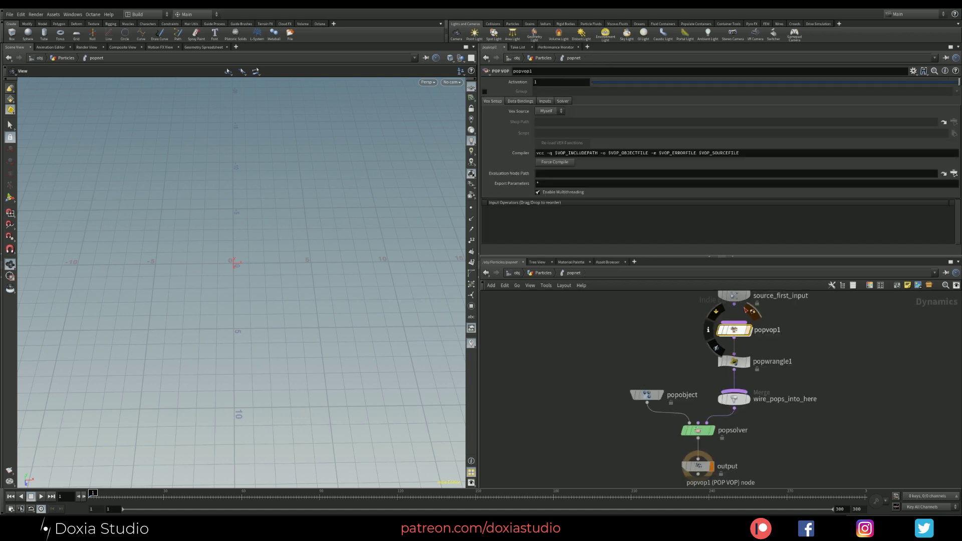
pyautogui.click(735, 364)
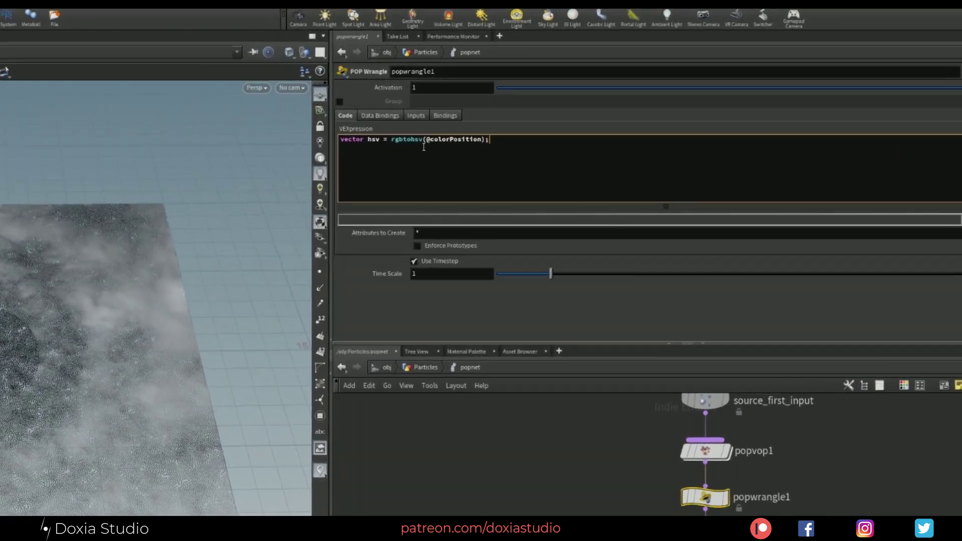
# Step: Add the line float brightness = hsv.z; below the hsv declaration, separated by an empty line
pyautogui.press('Return')
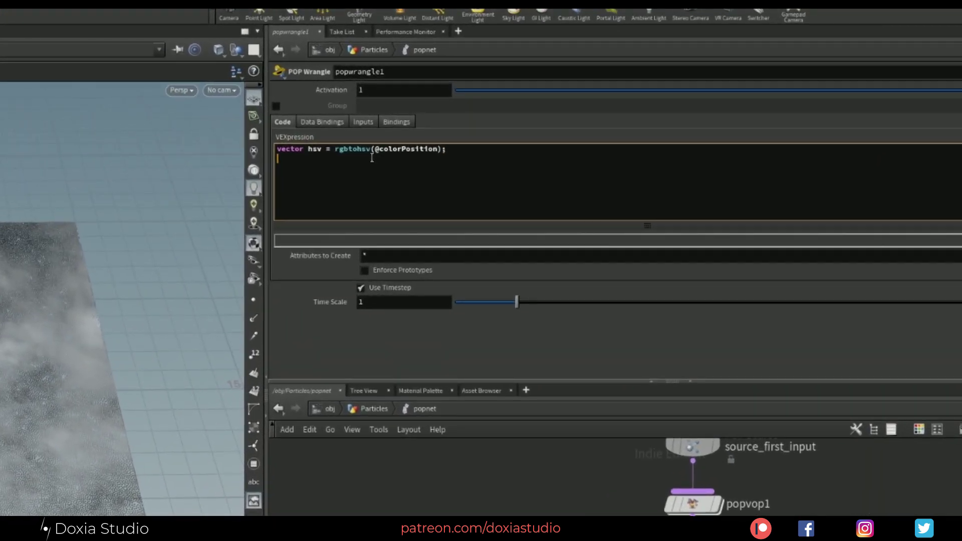
pyautogui.press('Return')
pyautogui.write('float brightness = hs')
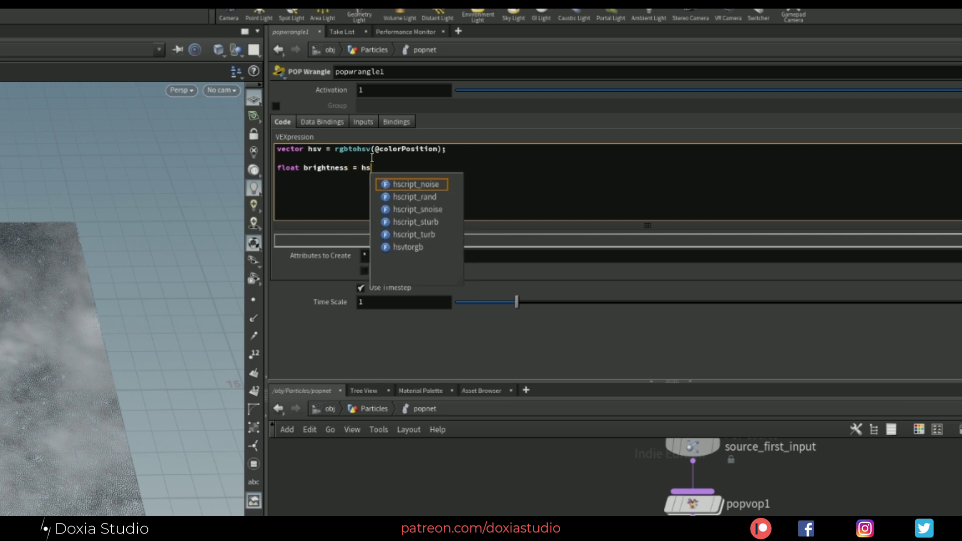
pyautogui.write('v.')
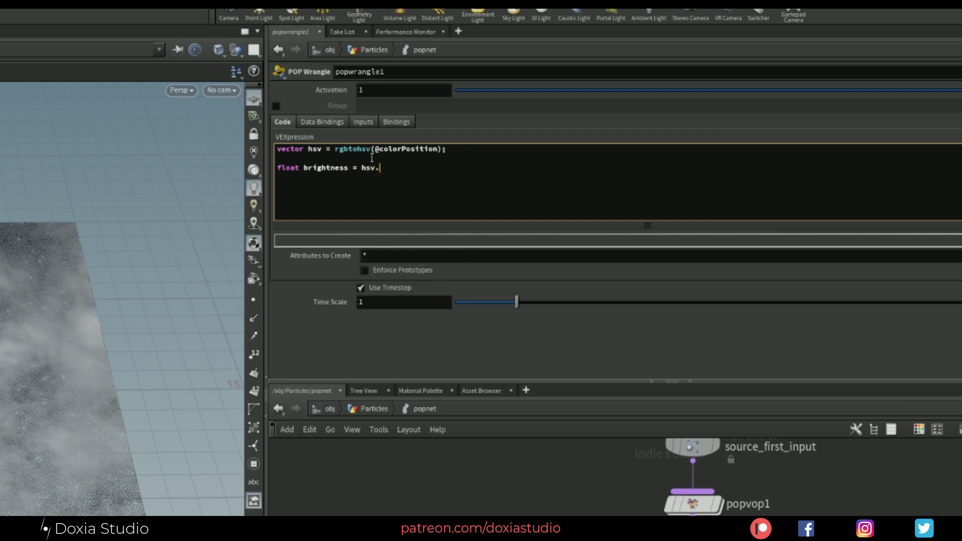
pyautogui.write('z;')
# Step: Declare float angle = fit(); below the brightness line, leaving the function's arguments empty
pyautogui.press('Return')
pyautogui.press('Return')
pyautogui.press('Return')
pyautogui.press('BackSpace')
pyautogui.write('float aecc')
pyautogui.press('BackSpace')
pyautogui.press('BackSpace')
pyautogui.press('BackSpace')
pyautogui.write('ngle = fit()')
pyautogui.write(';')
# Step: Fill the fit function's arguments with brightness, 0, 1, 0, 2 * $PI
pyautogui.press('Left')
pyautogui.press('Left')
pyautogui.write('brightness')
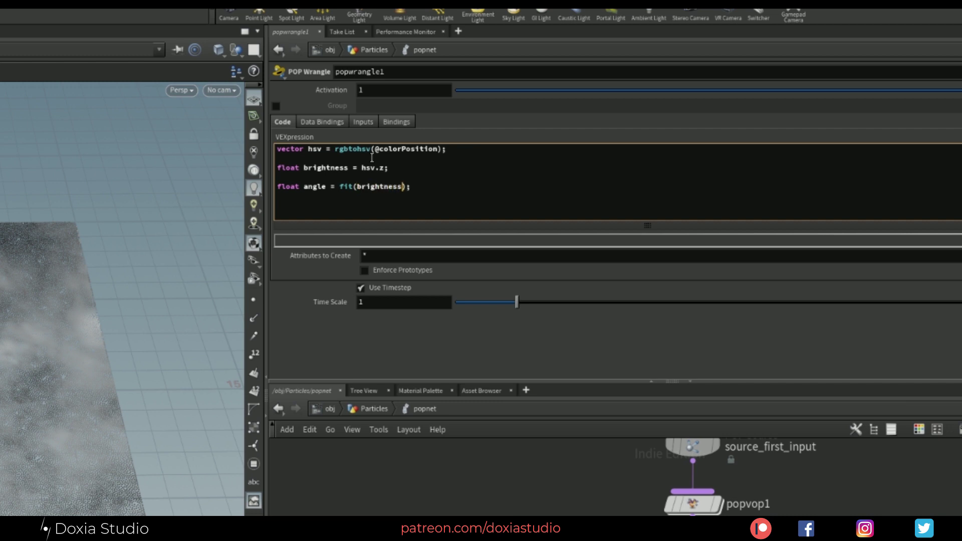
pyautogui.write(', 0, 1, 0, 2 * $PI')
# Step: Add the velocity line @v = set(1,0,0); below the angle line and apply the expression
pyautogui.press('Right')
pyautogui.press('Right')
pyautogui.press('Return')
pyautogui.press('Return')
pyautogui.write('= set')
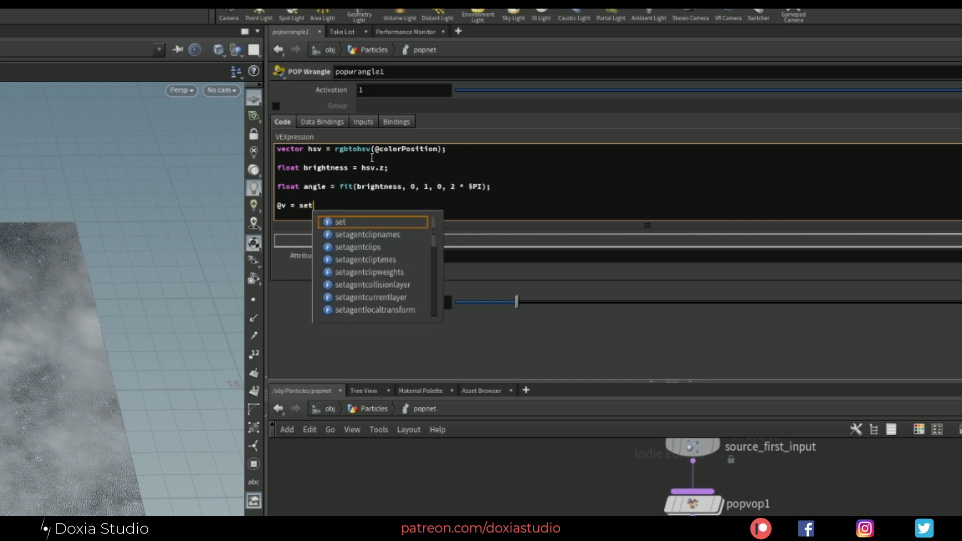
pyautogui.write('();')
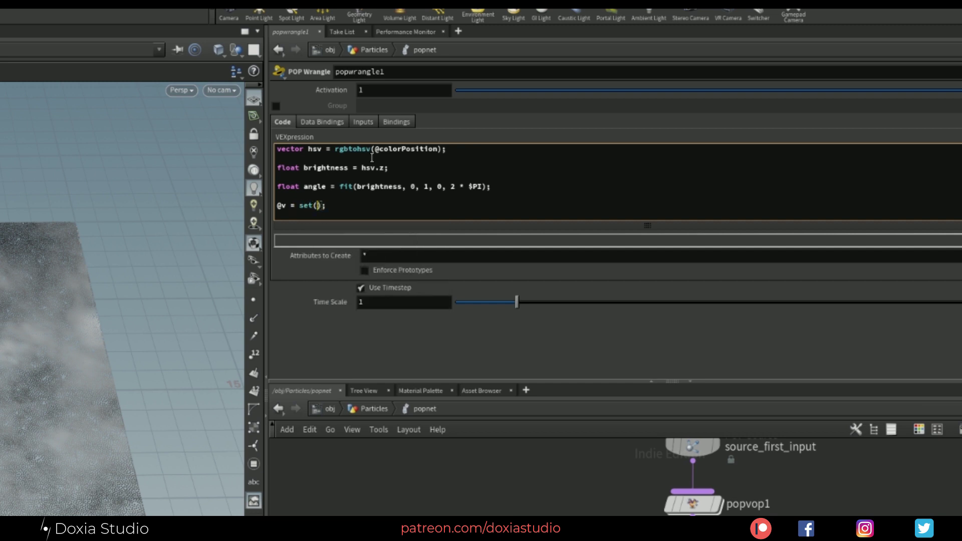
pyautogui.write('1,0,0')
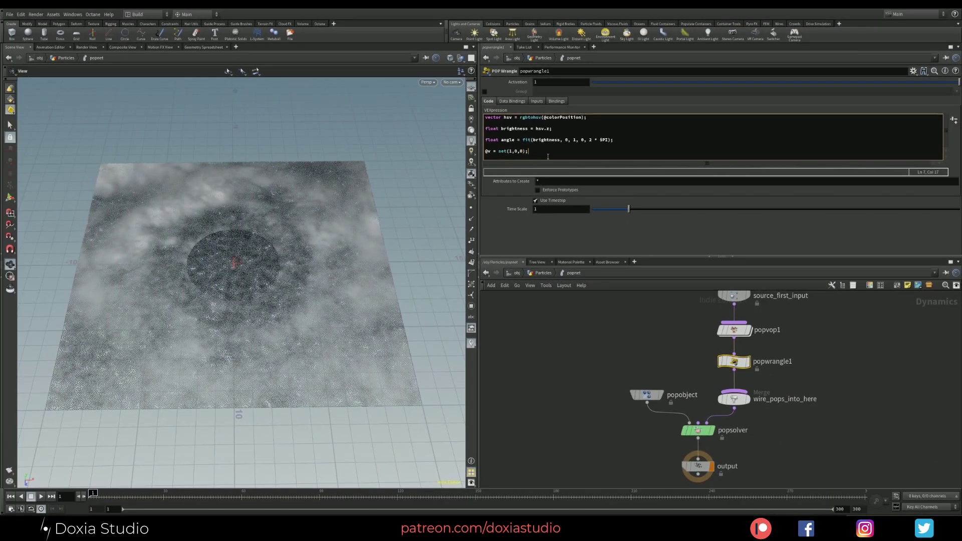
pyautogui.click(636, 361)
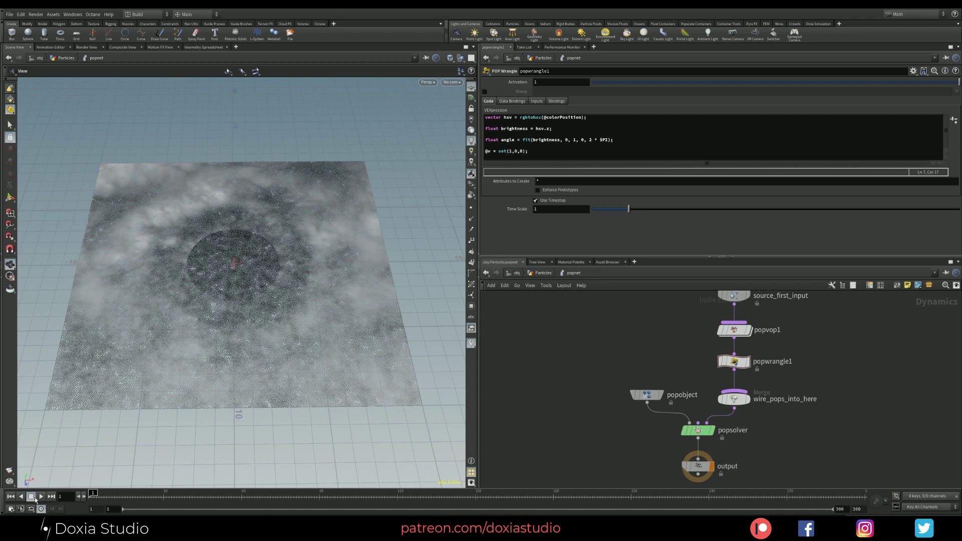
# Step: Play the simulation to check the particles' motion, and rewind it to the first frame
pyautogui.click(41, 497)
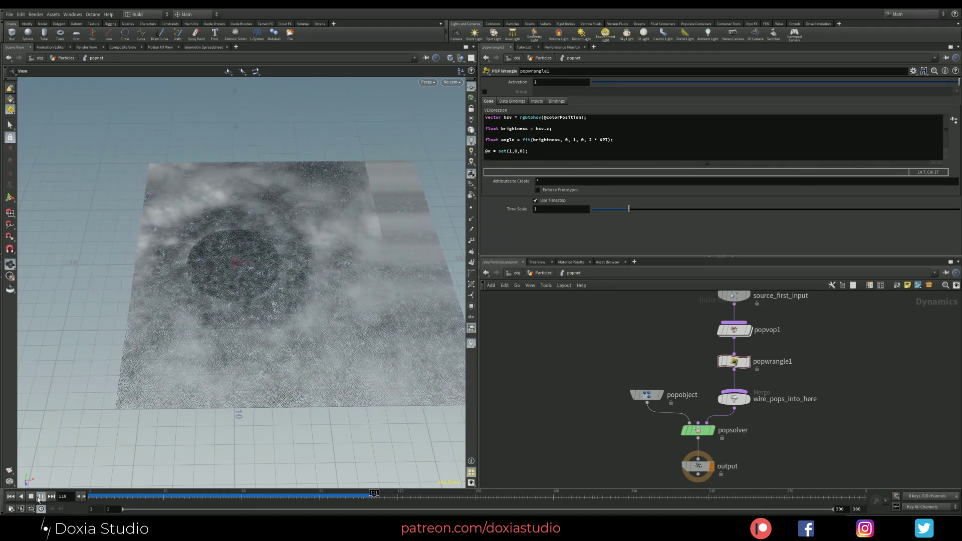
pyautogui.click(27, 499)
pyautogui.click(10, 496)
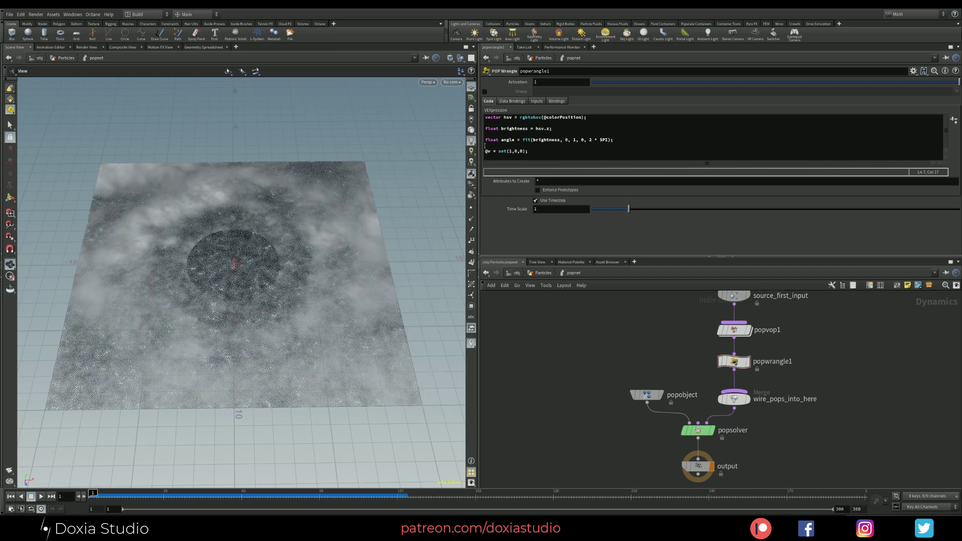
pyautogui.moveTo(509, 151)
pyautogui.mouseDown()
pyautogui.moveTo(517, 151)
pyautogui.moveTo(497, 142)
pyautogui.mouseUp()
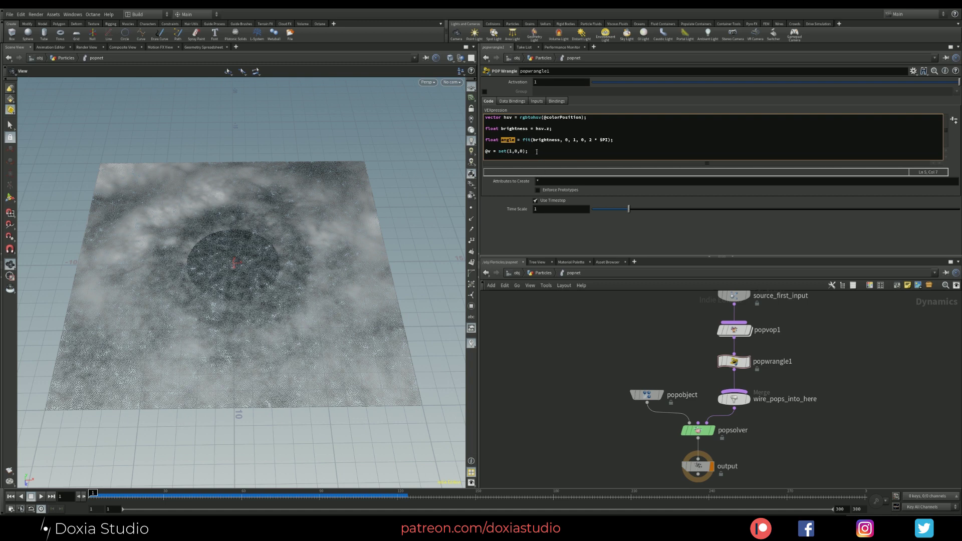
pyautogui.click(530, 153)
pyautogui.moveTo(522, 150); pyautogui.dragTo(508, 151)
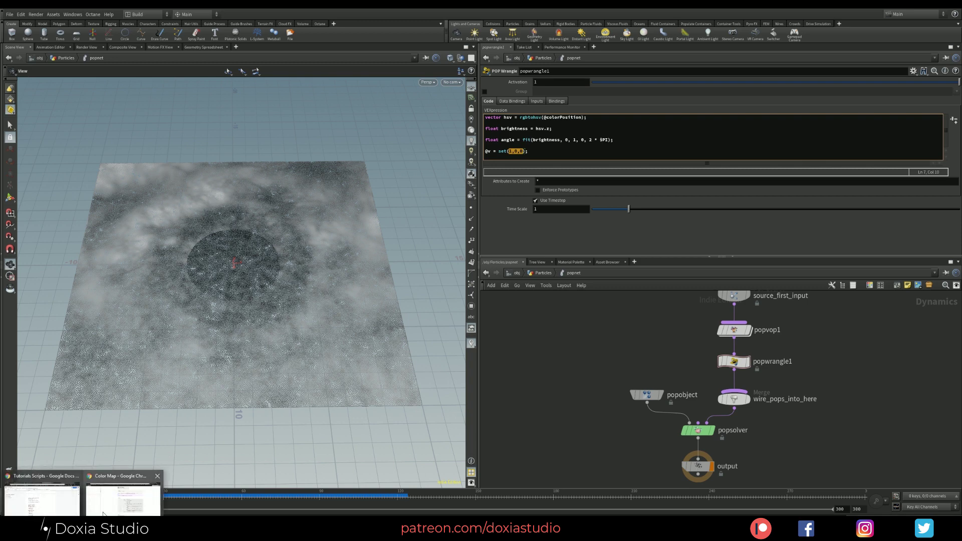
# Step: Switch to Chrome and search Google in a new tab for "convert angle radians to vector"
pyautogui.click(104, 508)
pyautogui.hotkey('ctrl', 't')
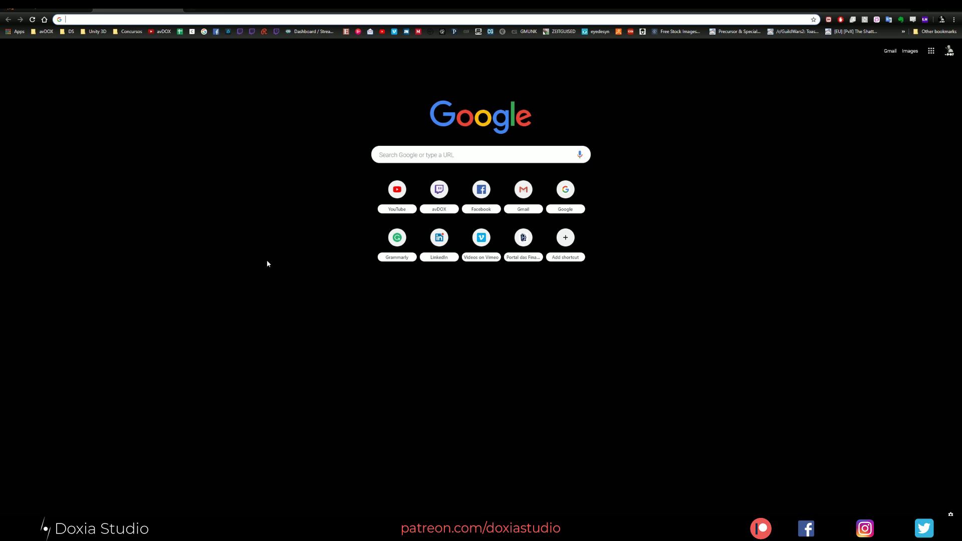
pyautogui.write('convert an')
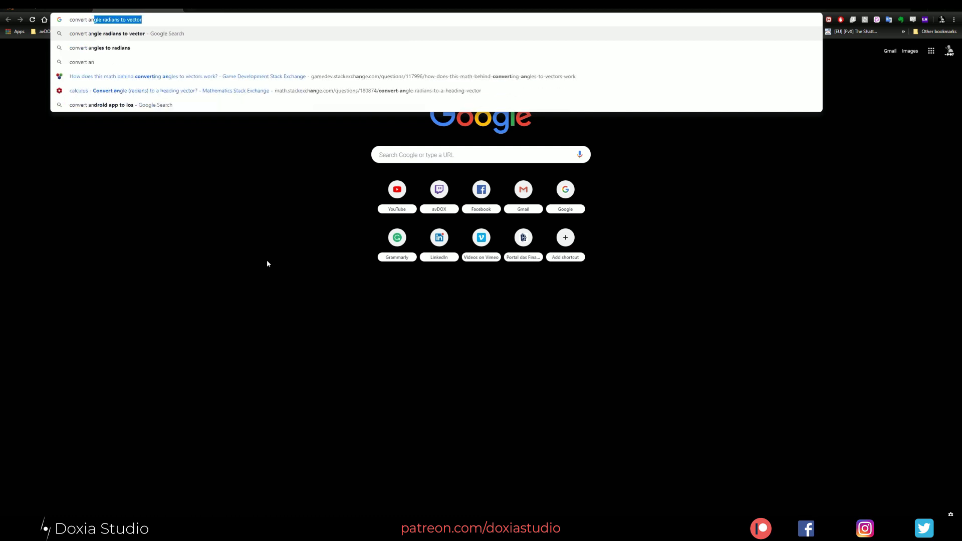
pyautogui.write('gle radians to ')
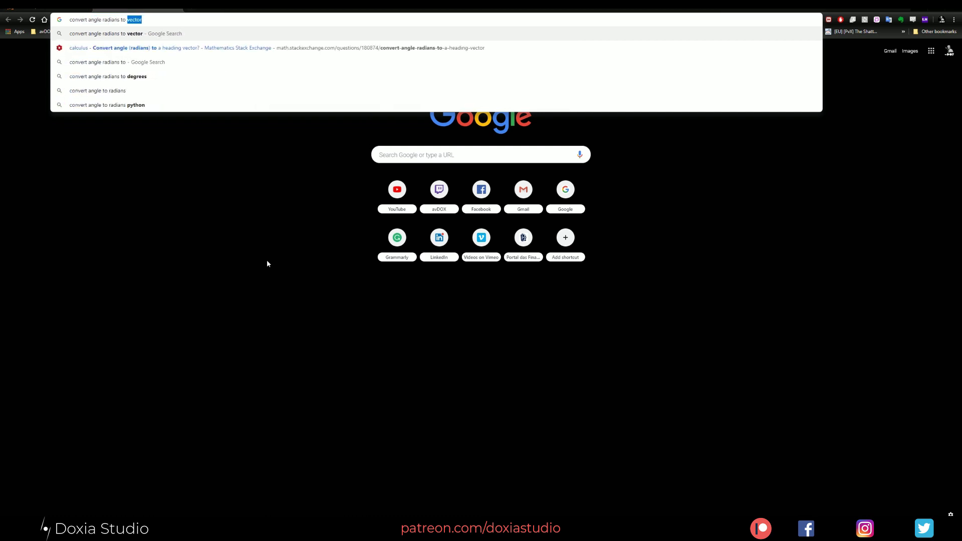
pyautogui.write('vector')
pyautogui.press('Return')
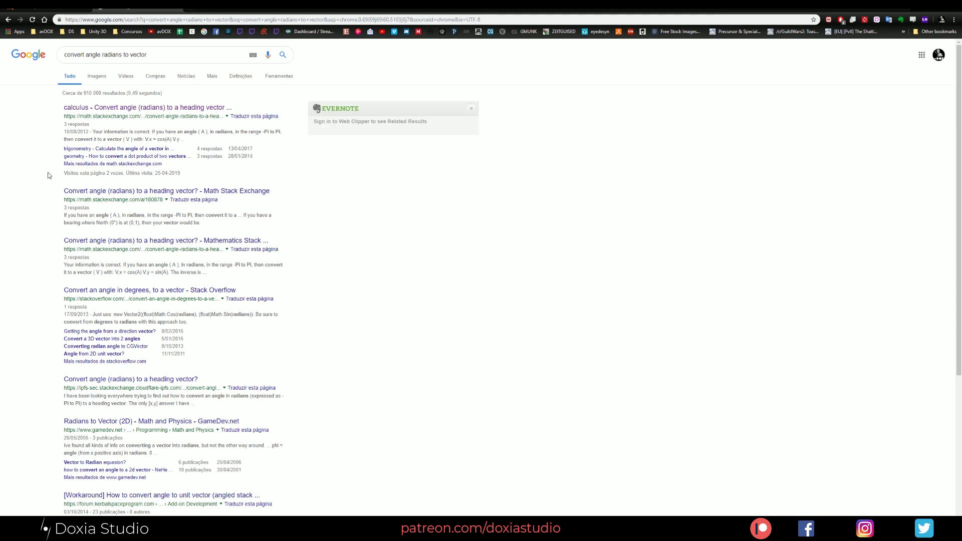
# Step: Open the Mathematics Stack Exchange result and examine the top answer's formula for converting an angle to a vector
pyautogui.click(150, 109)
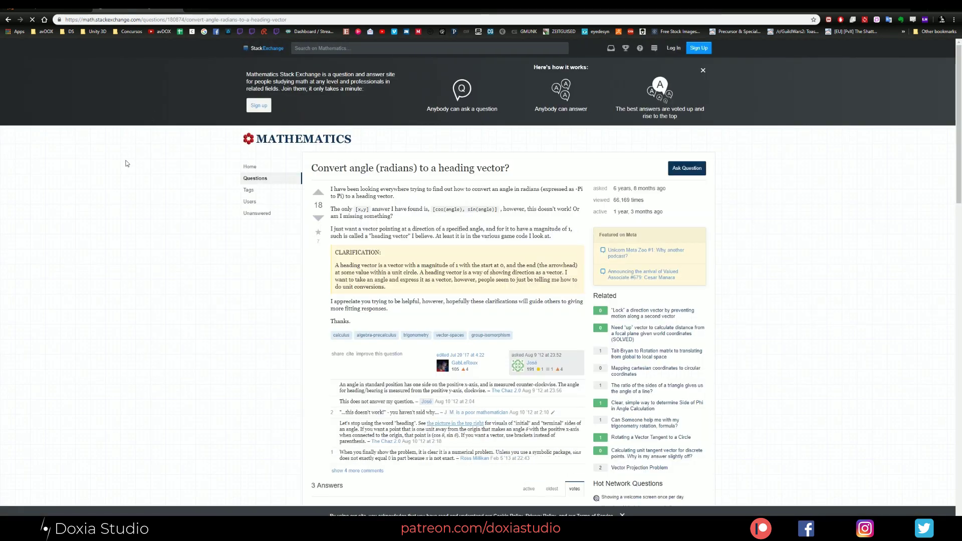
pyautogui.scroll(-3, 330, 372)
pyautogui.scroll(-3, 330, 372)
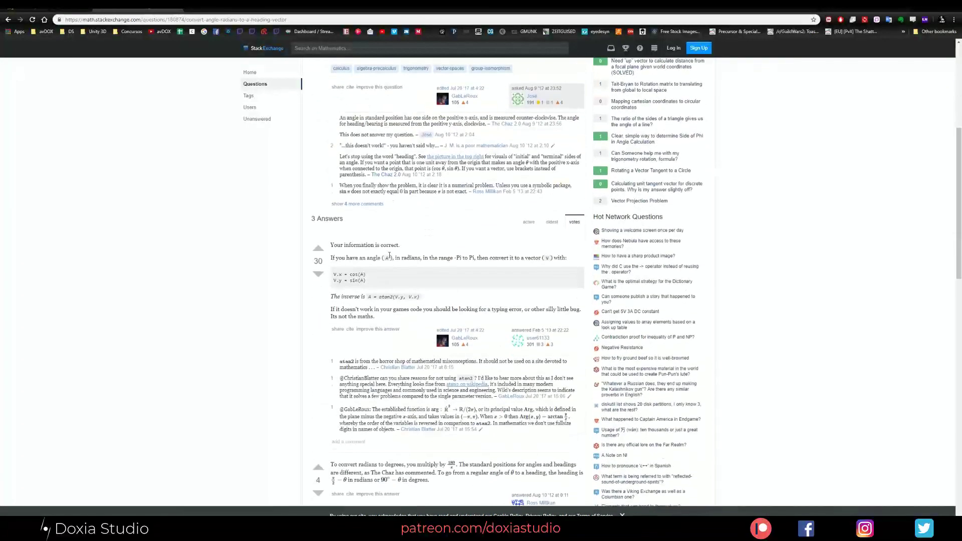
pyautogui.moveTo(367, 280)
pyautogui.mouseDown()
pyautogui.moveTo(335, 274)
pyautogui.moveTo(375, 281)
pyautogui.mouseUp()
pyautogui.click(344, 277)
pyautogui.click(352, 283)
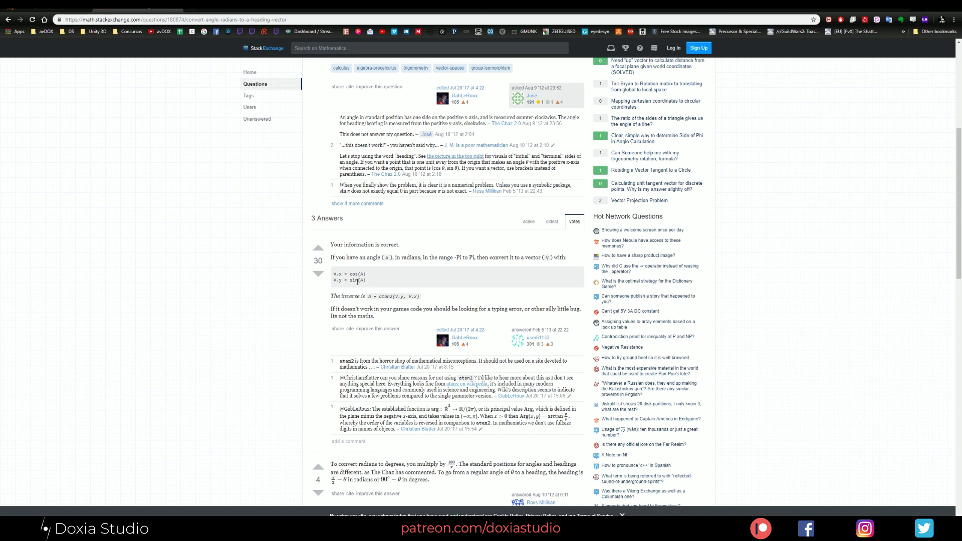
pyautogui.doubleClick(339, 280)
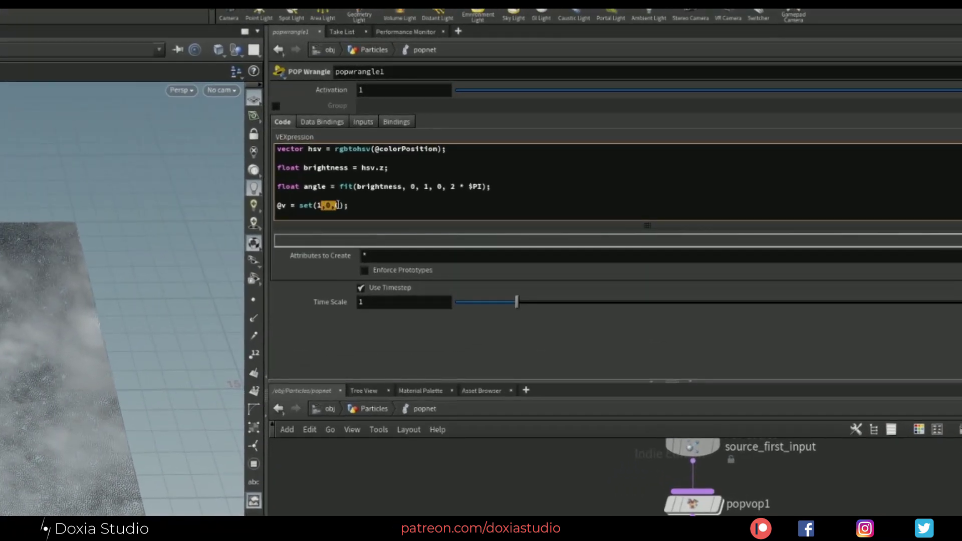
# Step: Back in Houdini, replace the 1,0,0 arguments of the @v set function with cos(angle) as the first component
pyautogui.press('BackSpace')
pyautogui.press('BackSpace')
pyautogui.press('BackSpace')
pyautogui.press('BackSpace')
pyautogui.press('BackSpace')
pyautogui.write('cos(angle), 0, sin')
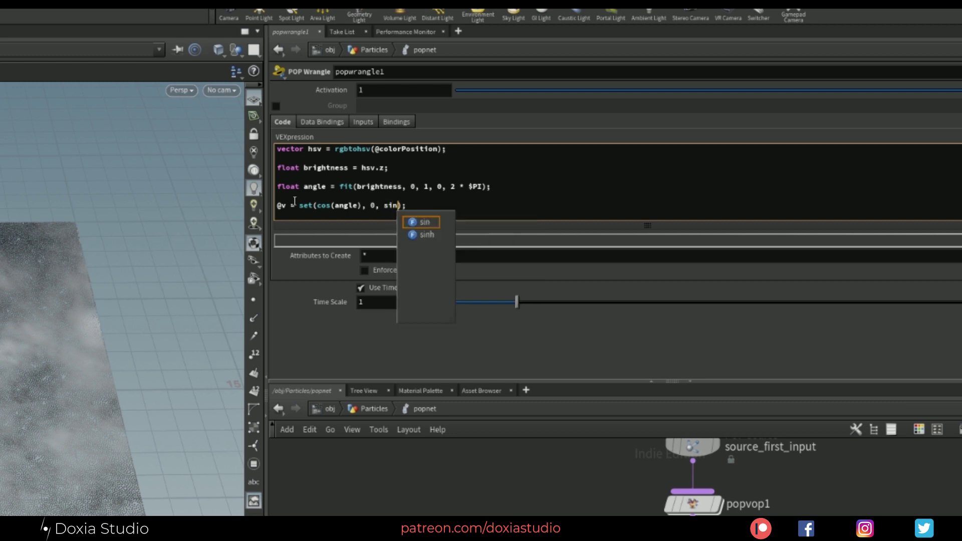
pyautogui.write('(')
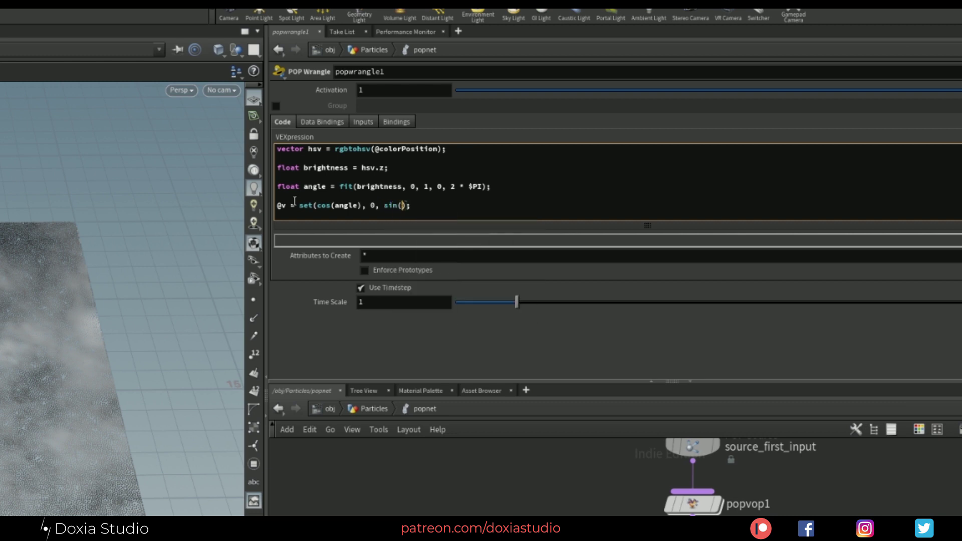
pyautogui.write('angle)')
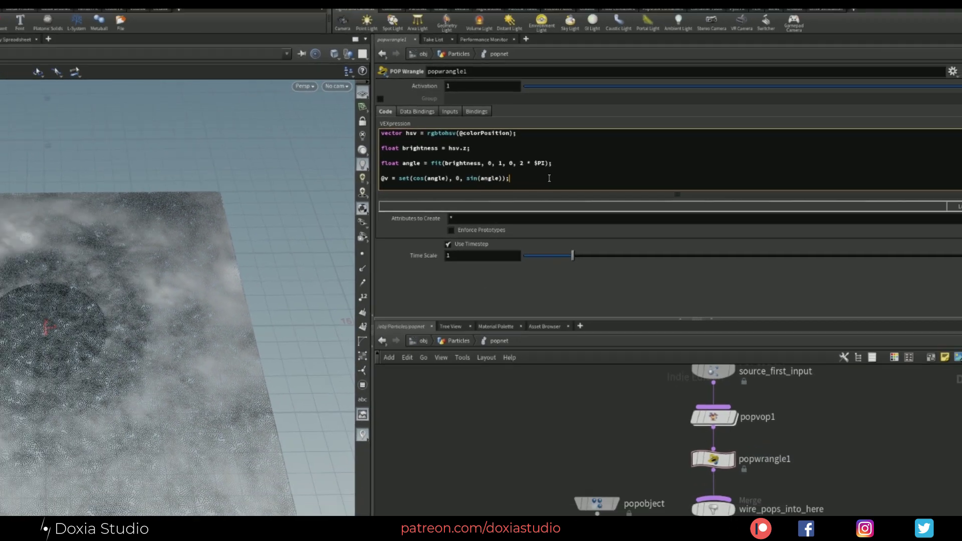
# Step: Complete the @v set function with 0 and sin(angle) as the second and third components, and apply the expression
pyautogui.click(482, 207)
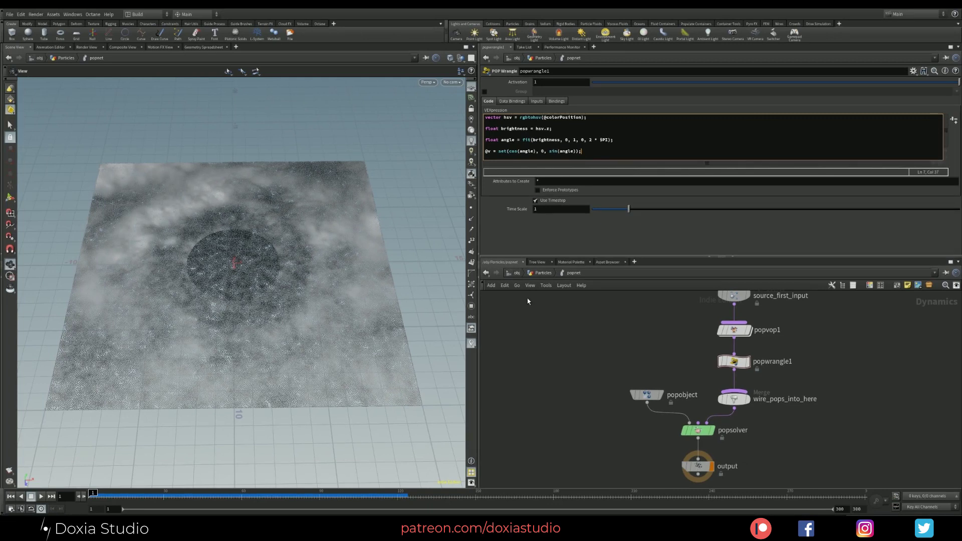
pyautogui.click(525, 342)
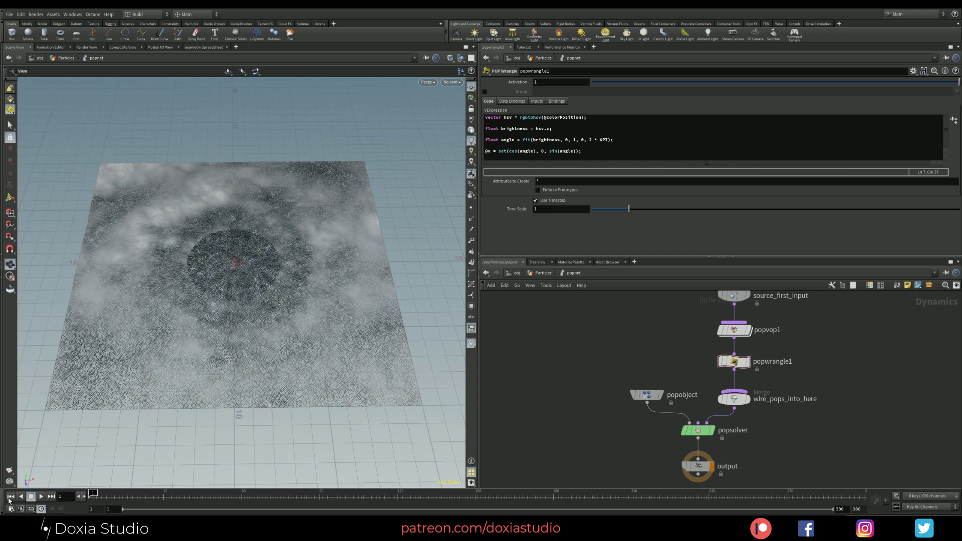
# Step: Play the particle simulation, then rewind and scrub to frame 94 to examine how the particles move
pyautogui.click(41, 496)
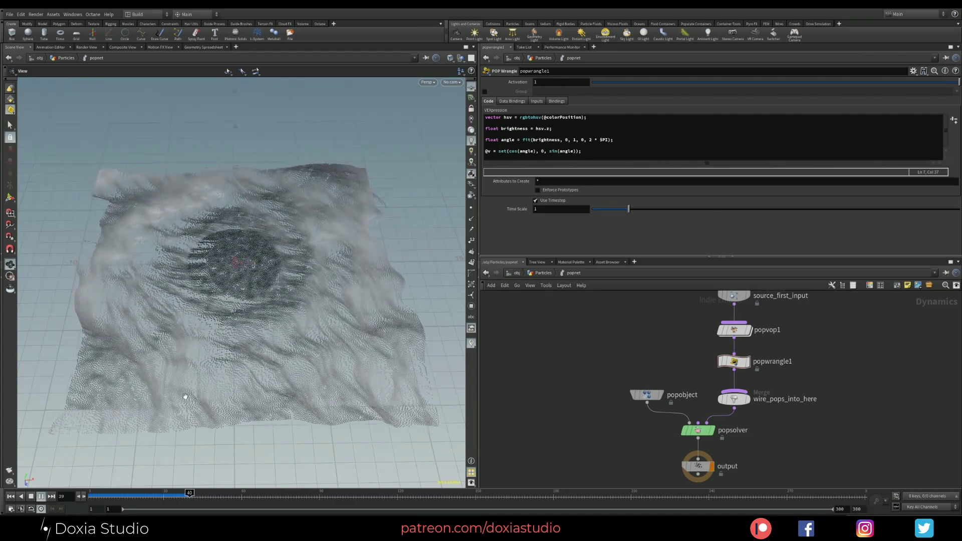
pyautogui.moveTo(198, 313); pyautogui.dragTo(245, 315)
pyautogui.moveTo(245, 315); pyautogui.dragTo(217, 374, button='right')
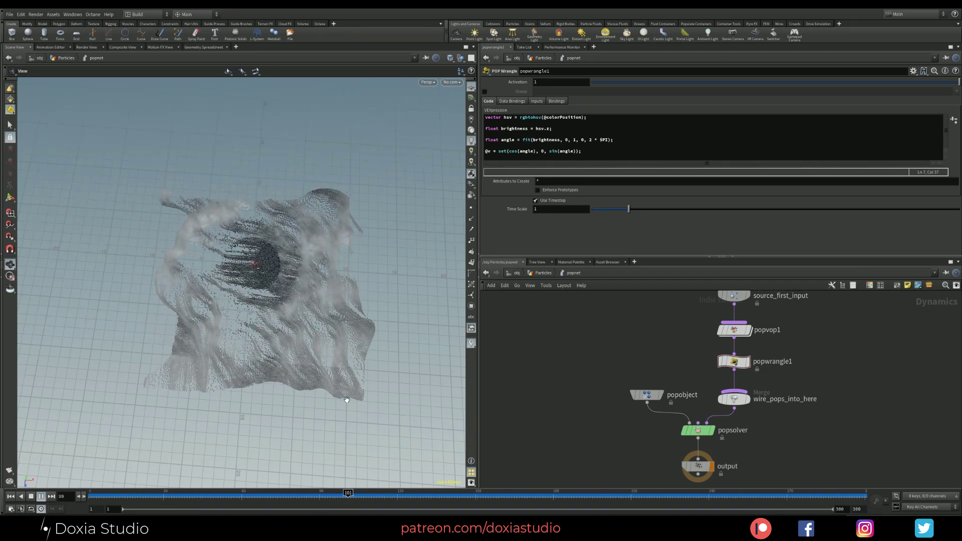
pyautogui.click(41, 496)
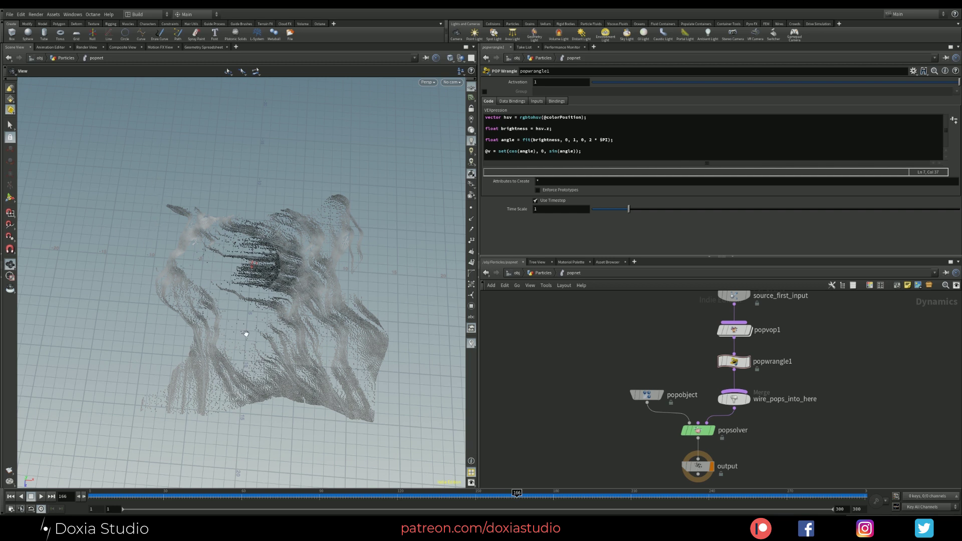
pyautogui.hotkey('ctrl', 'Left')
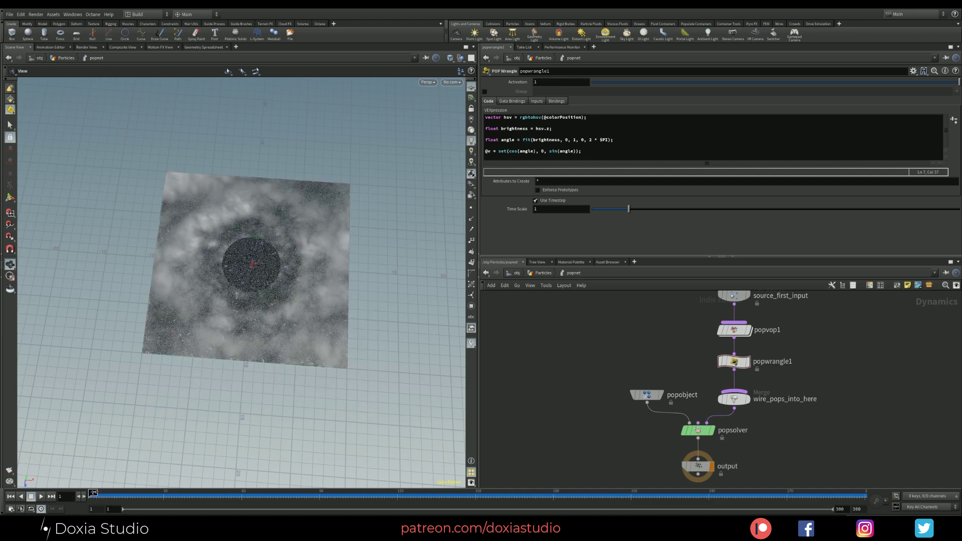
pyautogui.moveTo(103, 496); pyautogui.dragTo(329, 496)
pyautogui.moveTo(275, 343); pyautogui.dragTo(321, 332, button='right')
pyautogui.moveTo(321, 332); pyautogui.dragTo(304, 238)
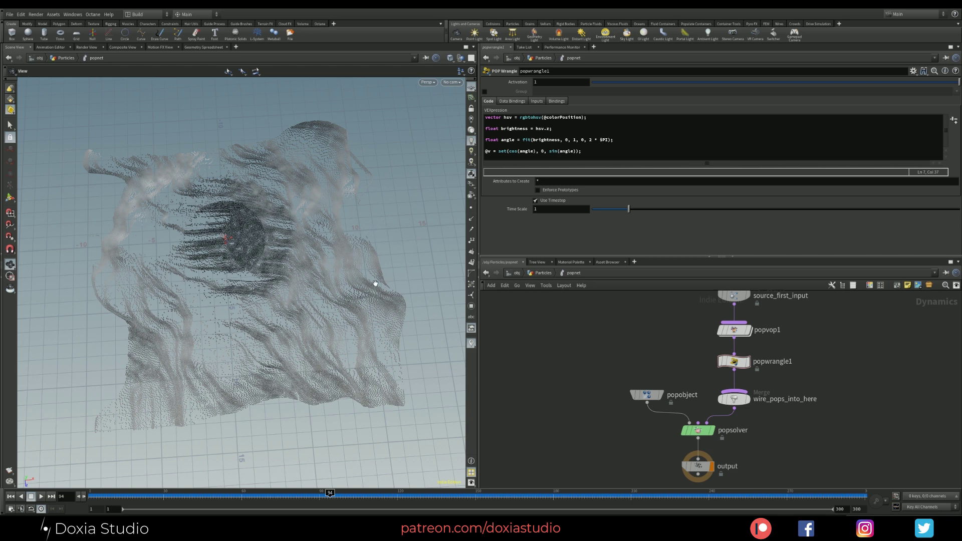
pyautogui.moveTo(362, 266)
pyautogui.mouseDown()
pyautogui.moveTo(343, 292)
pyautogui.moveTo(354, 292)
pyautogui.moveTo(350, 277)
pyautogui.mouseUp()
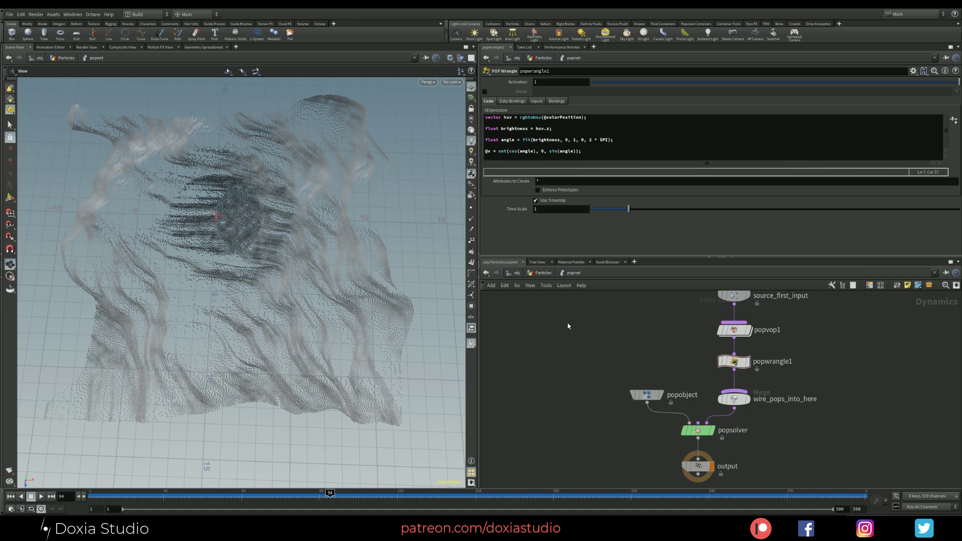
# Step: Move the source, popvop1 and wrangle nodes up, and rename the wrangle as wrangle_velocityBrightness
pyautogui.moveTo(555, 324); pyautogui.dragTo(558, 342, button='middle')
pyautogui.click(737, 313)
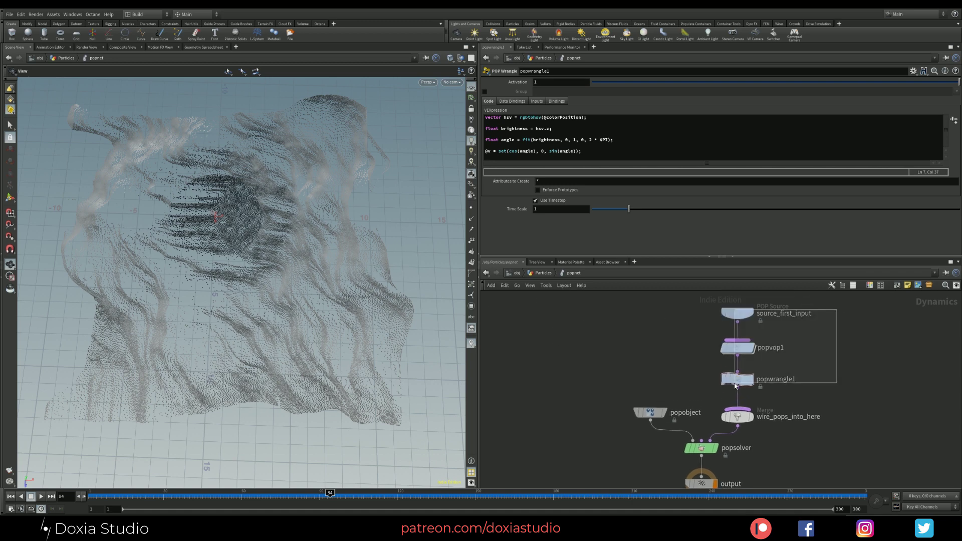
pyautogui.moveTo(784, 378); pyautogui.dragTo(784, 337, button='middle')
pyautogui.doubleClick(784, 339)
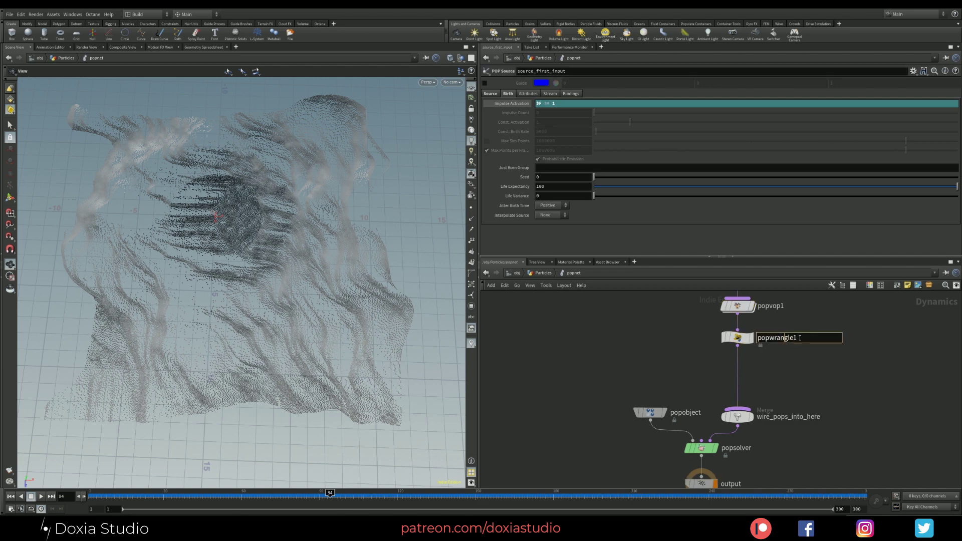
pyautogui.write('wrangle_velocityBrightness')
pyautogui.press('Return')
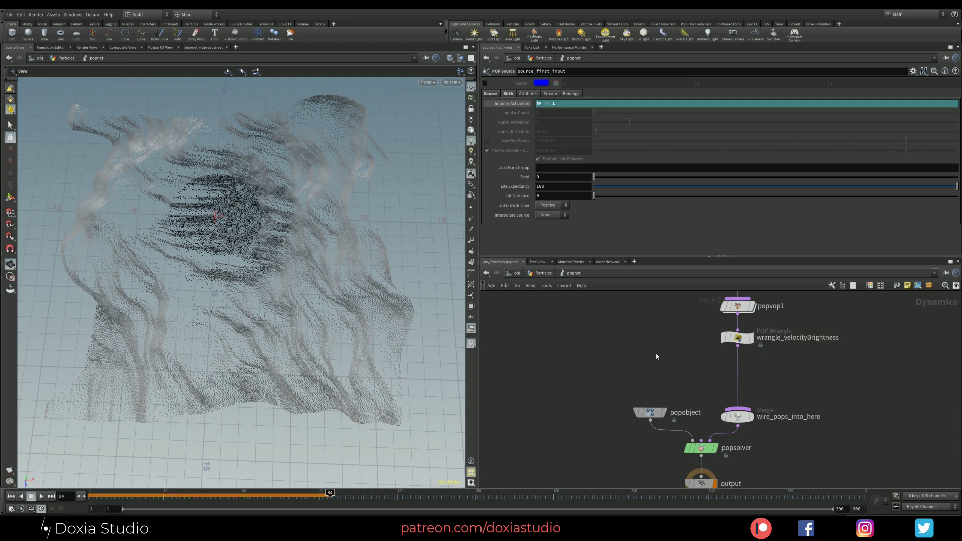
# Step: Insert a new POP Wrangle on the wire between wrangle_velocityBrightness and wire_pops_into_here
pyautogui.press('Tab')
pyautogui.write('wrang')
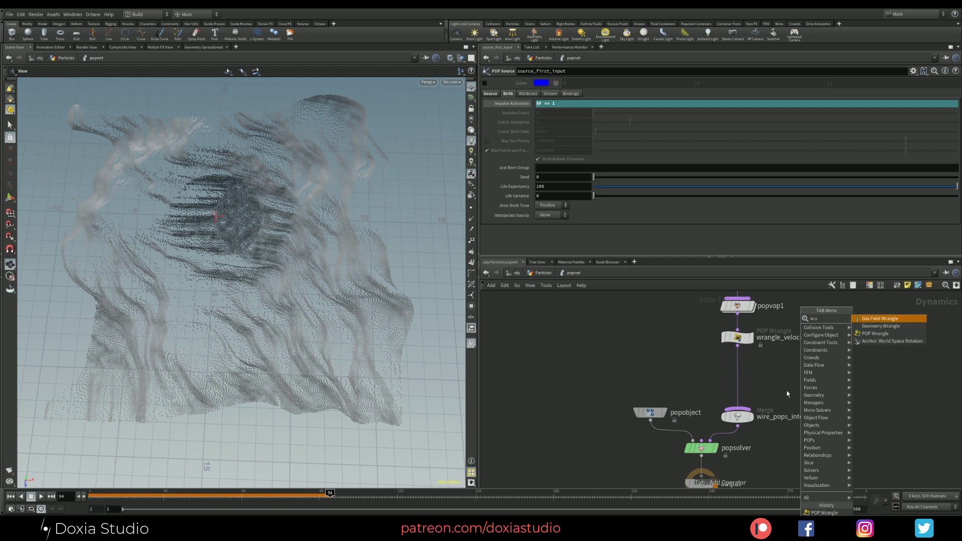
pyautogui.click(876, 333)
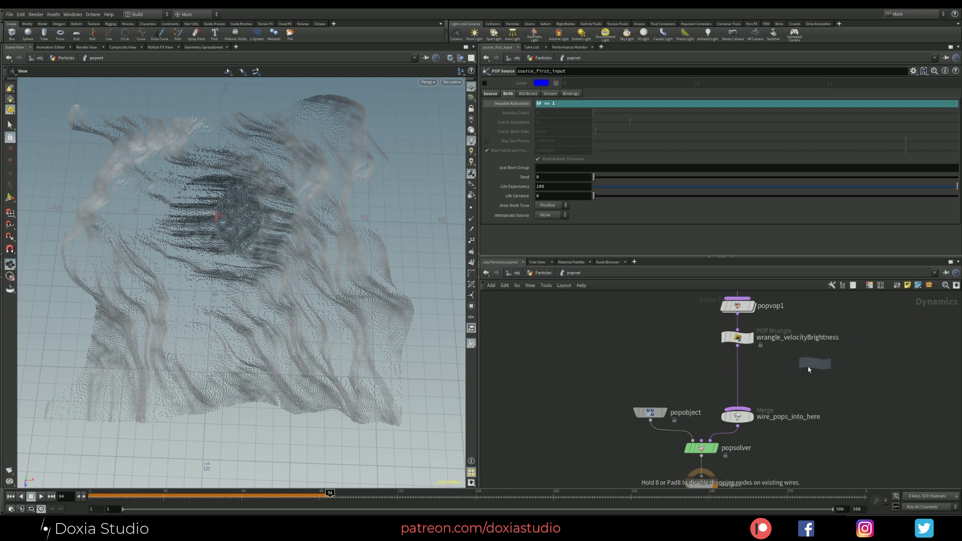
pyautogui.click(737, 378)
# Step: Rename the new POP Wrangle as wrangle_CheckBounds and adjust its placement slightly in the node chain
pyautogui.click(772, 379)
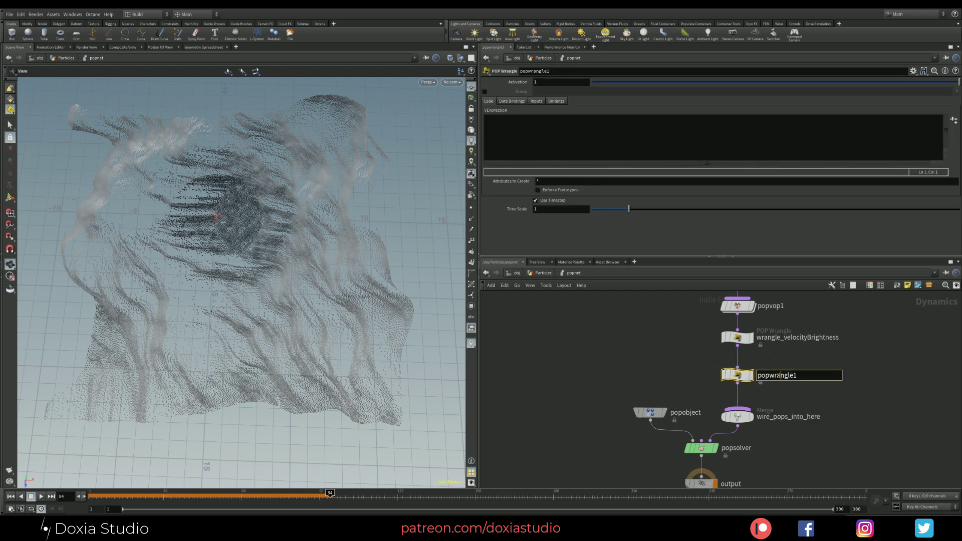
pyautogui.moveTo(798, 376); pyautogui.dragTo(663, 378)
pyautogui.write('wrangle_CheckBounds')
pyautogui.press('Return')
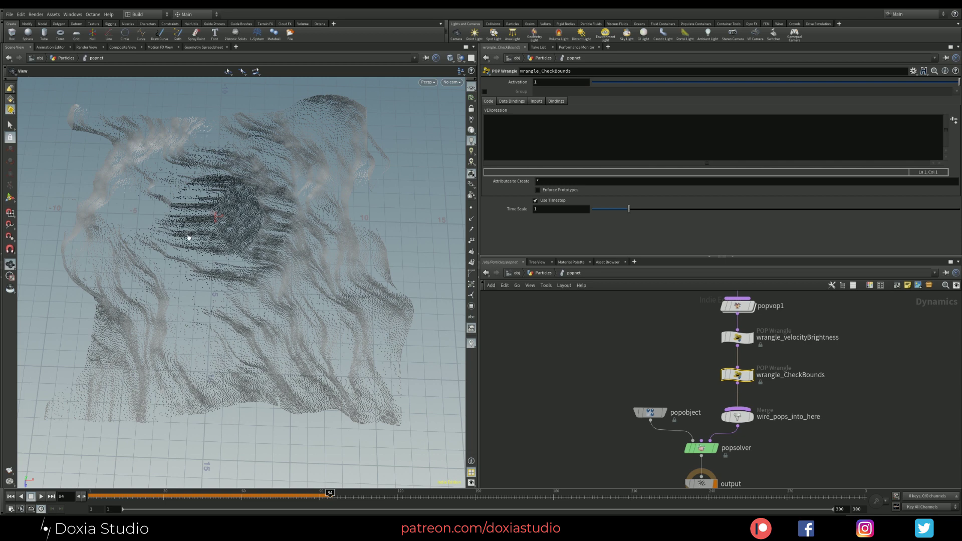
pyautogui.moveTo(222, 230); pyautogui.dragTo(226, 266, button='middle')
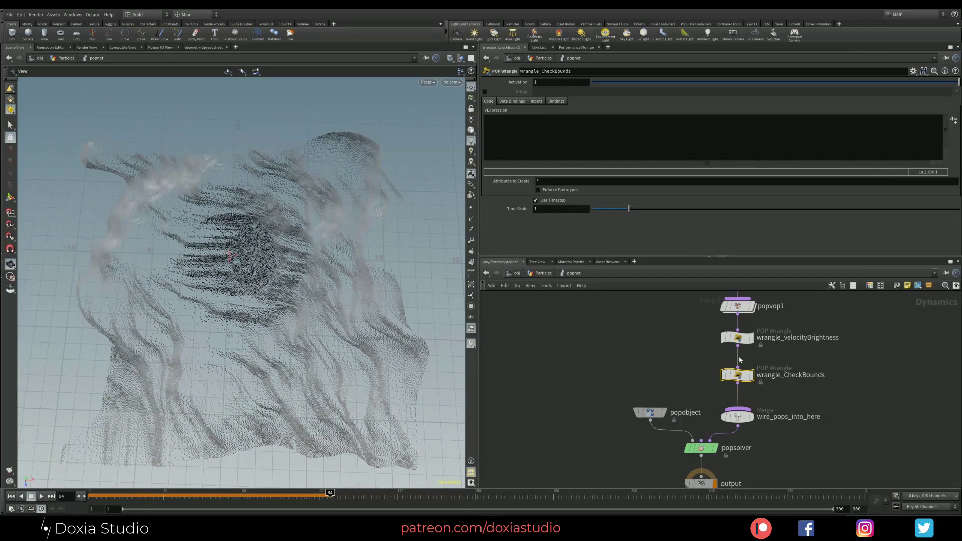
pyautogui.moveTo(743, 377); pyautogui.dragTo(744, 375)
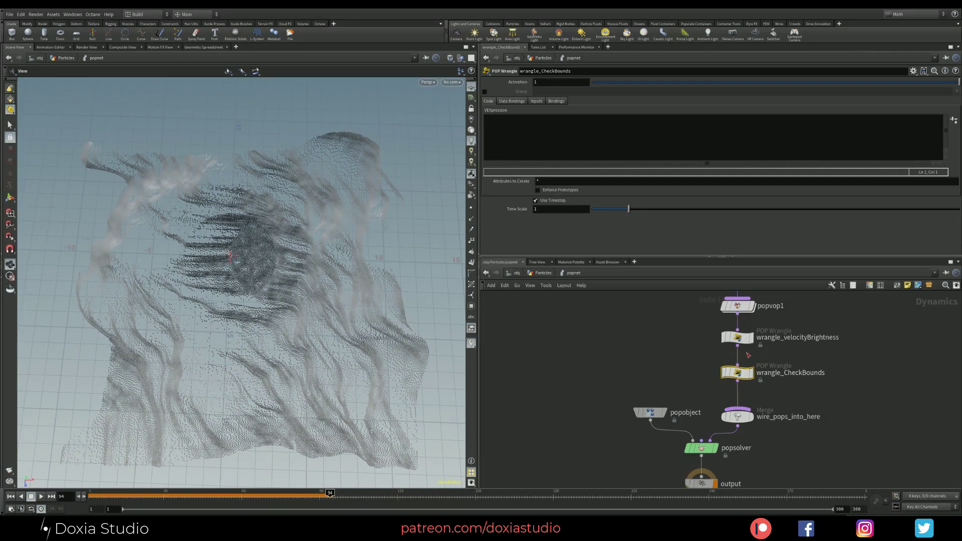
# Step: Start the VEXpression of wrangle_CheckBounds with the condition if (@P.x > 10)
pyautogui.click(521, 129)
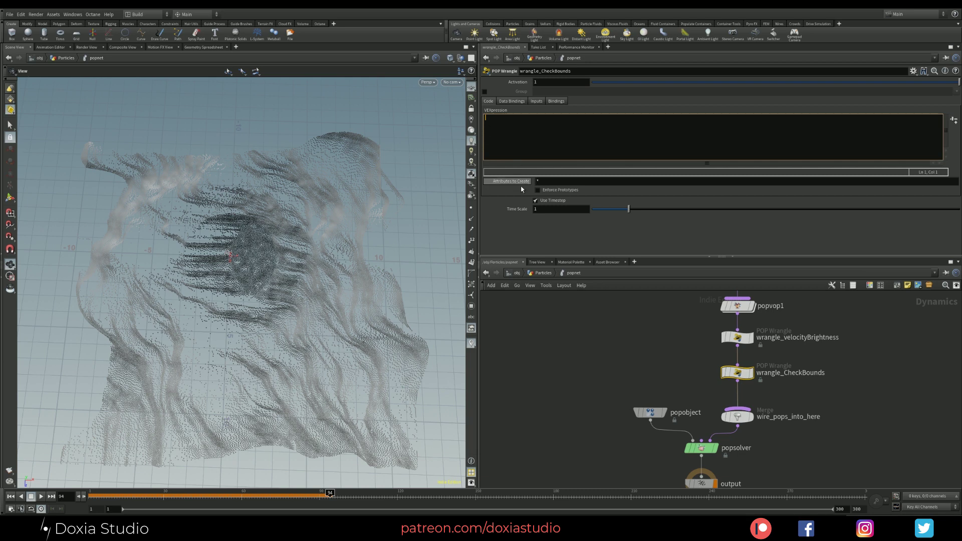
pyautogui.write('if (')
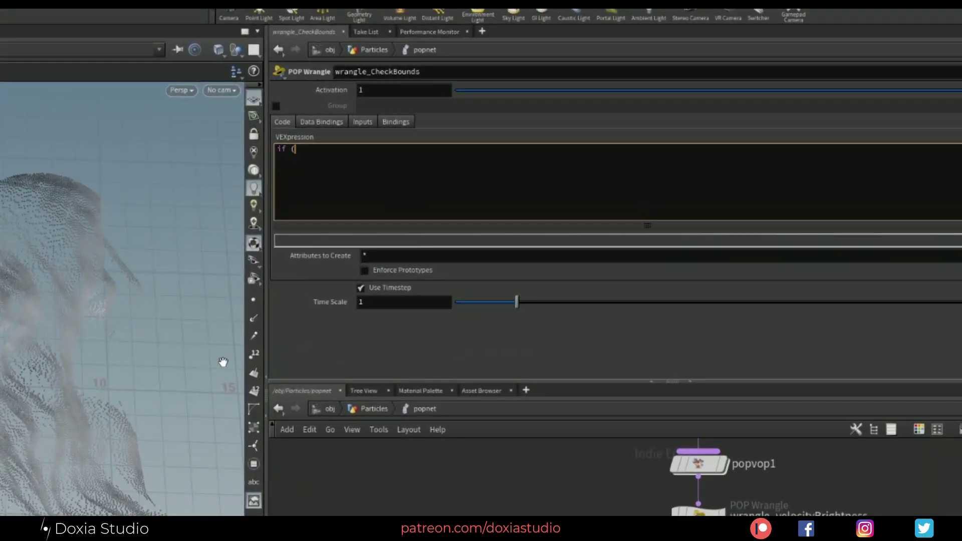
pyautogui.write('@P.x > 10)')
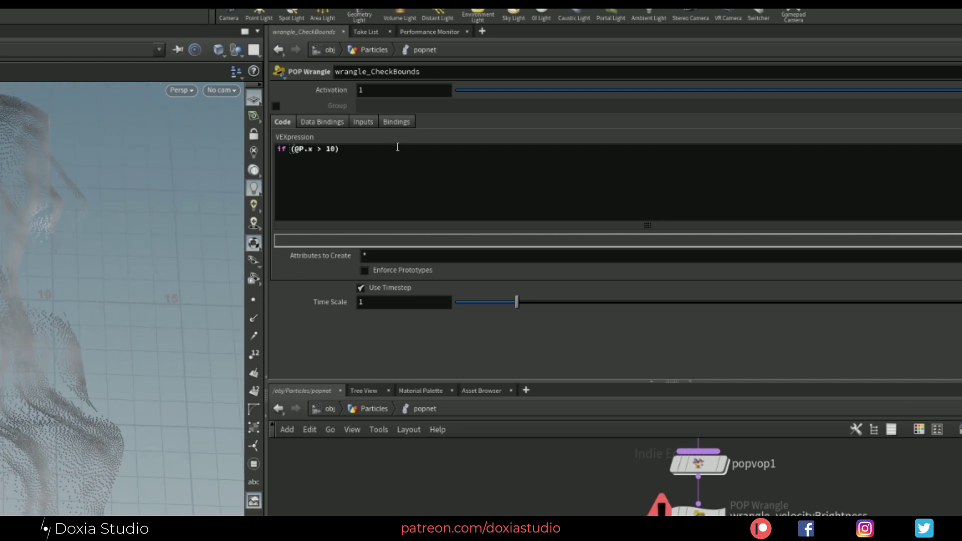
# Step: Add a braced body to the if condition that sets @P.x = -10;
pyautogui.click(324, 186)
pyautogui.write('{')
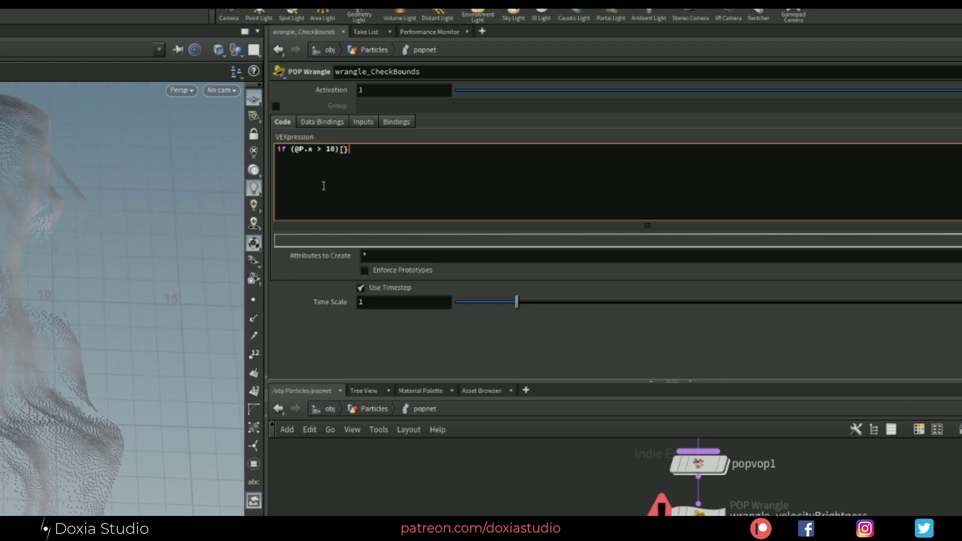
pyautogui.write('}')
pyautogui.press('Left')
pyautogui.press('Return')
pyautogui.press('Return')
pyautogui.press('Up')
pyautogui.press('Tab')
pyautogui.write('@P.x = -10;')
pyautogui.click(324, 173)
# Step: Copy the whole if block and paste it below as an else if branch
pyautogui.hotkey('ctrl', 'a')
pyautogui.hotkey('ctrl', 'c')
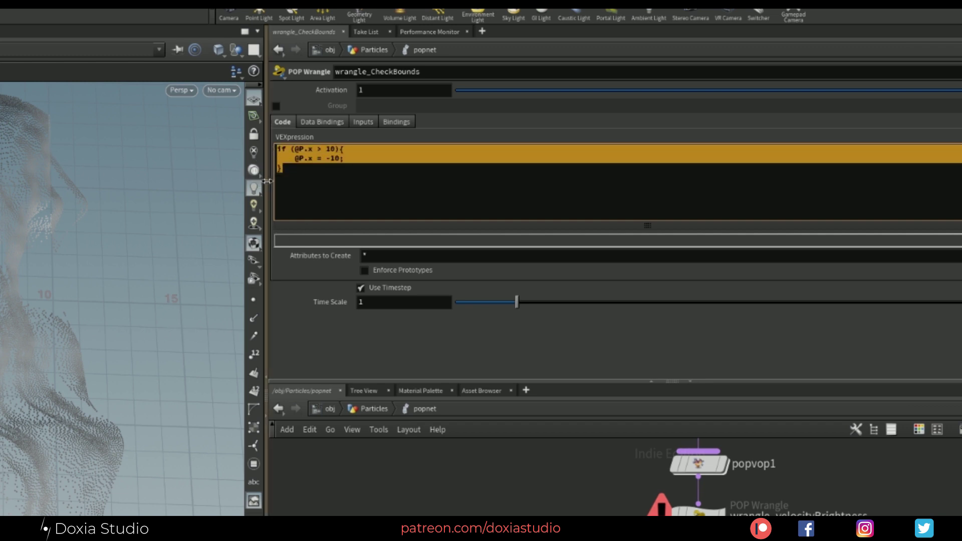
pyautogui.click(290, 174)
pyautogui.press('Return')
pyautogui.press('Return')
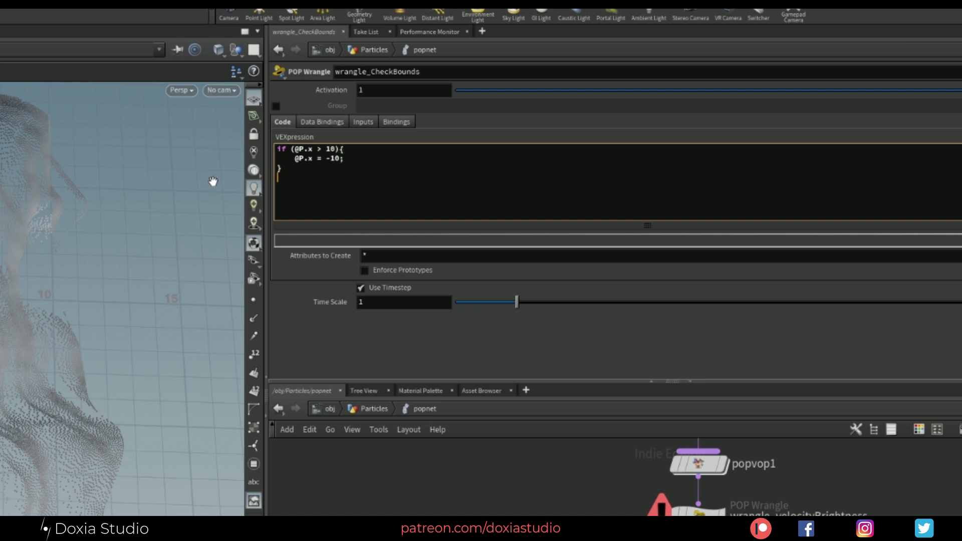
pyautogui.write('else')
pyautogui.hotkey('ctrl', 'v')
pyautogui.press('Left')
pyautogui.press('Left')
pyautogui.press('Left')
pyautogui.press('Left')
pyautogui.press('Left')
pyautogui.press('Left')
pyautogui.press('Left')
pyautogui.press('Left')
pyautogui.press('Left')
pyautogui.press('Left')
pyautogui.press('Left')
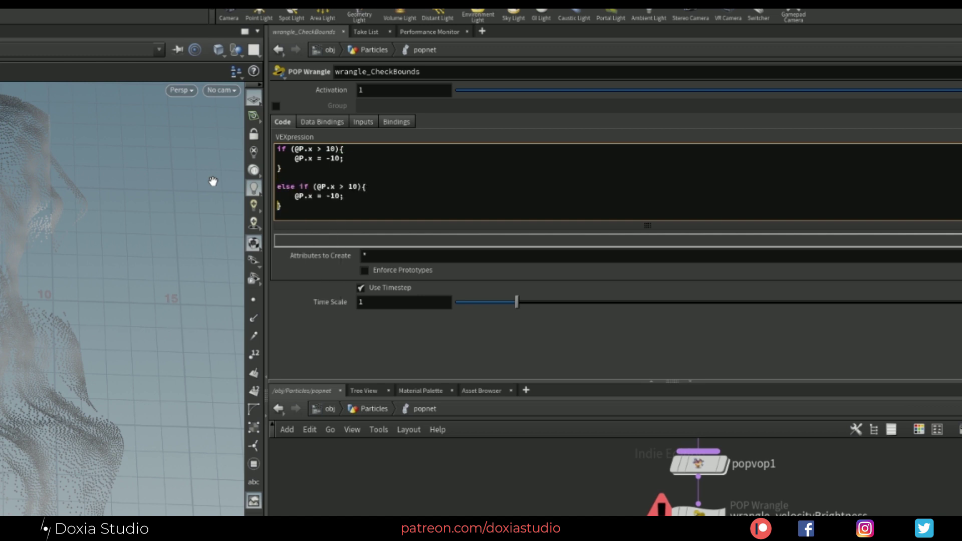
# Step: Change the else if branch to test @P.x < -10 and assign @P.x = 10
pyautogui.press('Up')
pyautogui.press('Right')
pyautogui.press('BackSpace')
pyautogui.write('<')
pyautogui.press('Right')
pyautogui.write('-')
pyautogui.press('Down')
pyautogui.press('Left')
pyautogui.press('Left')
pyautogui.press('Left')
pyautogui.press('BackSpace')
# Step: Paste the copied if block below the second branch as a third branch starting with else
pyautogui.press('Down')
pyautogui.press('Return')
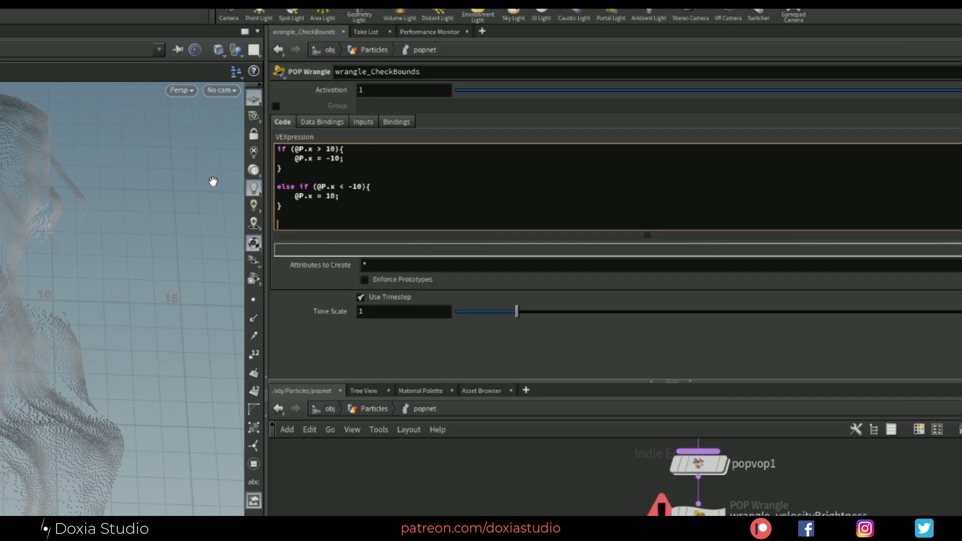
pyautogui.write('else')
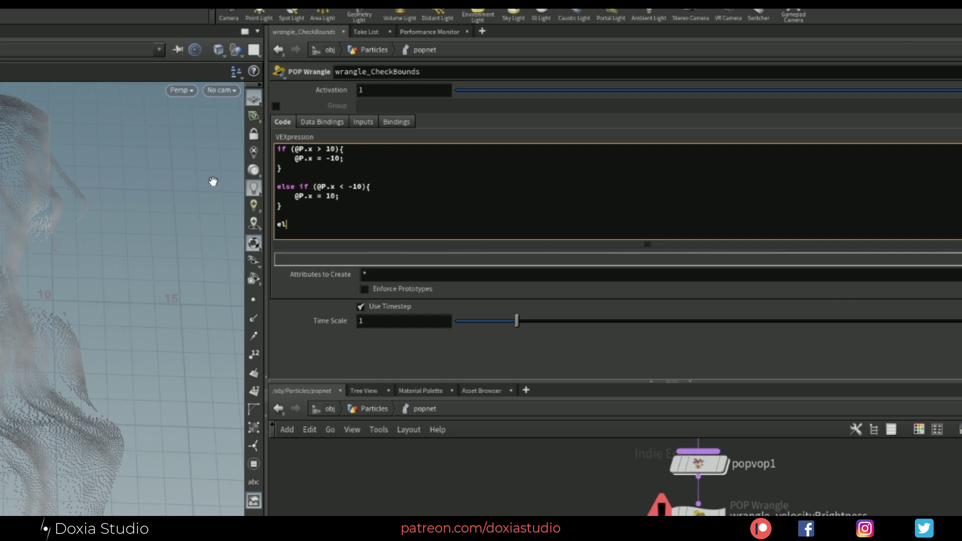
pyautogui.hotkey('ctrl', 'v')
pyautogui.press('Left')
pyautogui.press('Left')
pyautogui.press('Left')
pyautogui.press('Left')
pyautogui.press('Left')
pyautogui.press('Left')
pyautogui.press('Left')
pyautogui.press('Left')
pyautogui.press('Left')
pyautogui.press('Left')
pyautogui.press('Left')
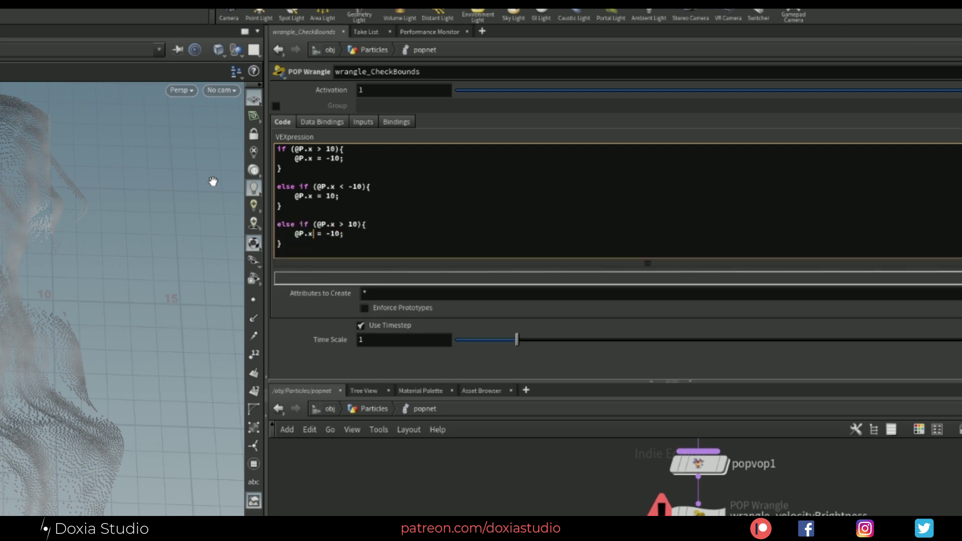
# Step: Replace x with z in the third branch so it tests @P.z > 10 and assigns @P.z = -10
pyautogui.press('Up')
pyautogui.press('Right')
pyautogui.press('Down')
pyautogui.press('Right')
pyautogui.press('Delete')
pyautogui.write('z')
pyautogui.press('Up')
pyautogui.press('Right')
pyautogui.press('Right')
pyautogui.press('Right')
pyautogui.press('Right')
pyautogui.press('Delete')
pyautogui.write('z')
pyautogui.press('Right')
pyautogui.press('Right')
pyautogui.press('Right')
pyautogui.press('Right')
pyautogui.press('Down')
pyautogui.press('Left')
pyautogui.press('Left')
pyautogui.press('Left')
pyautogui.press('Left')
pyautogui.press('Left')
pyautogui.press('Right')
pyautogui.press('Right')
pyautogui.press('Right')
pyautogui.press('Left')
pyautogui.press('Down')
# Step: Paste the copied if block once more as a fourth branch, preceded by else
pyautogui.press('Return')
pyautogui.press('Return')
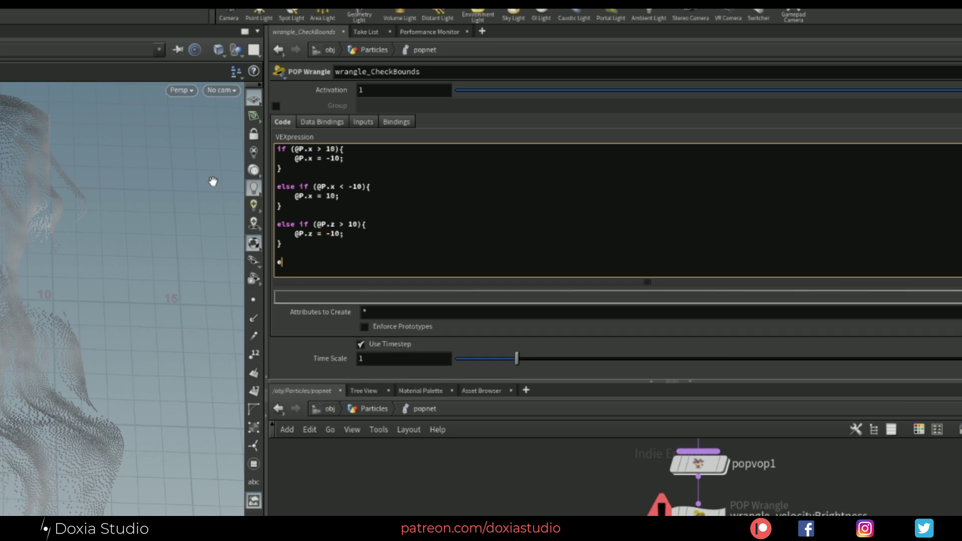
pyautogui.write('else')
pyautogui.hotkey('ctrl', 'v')
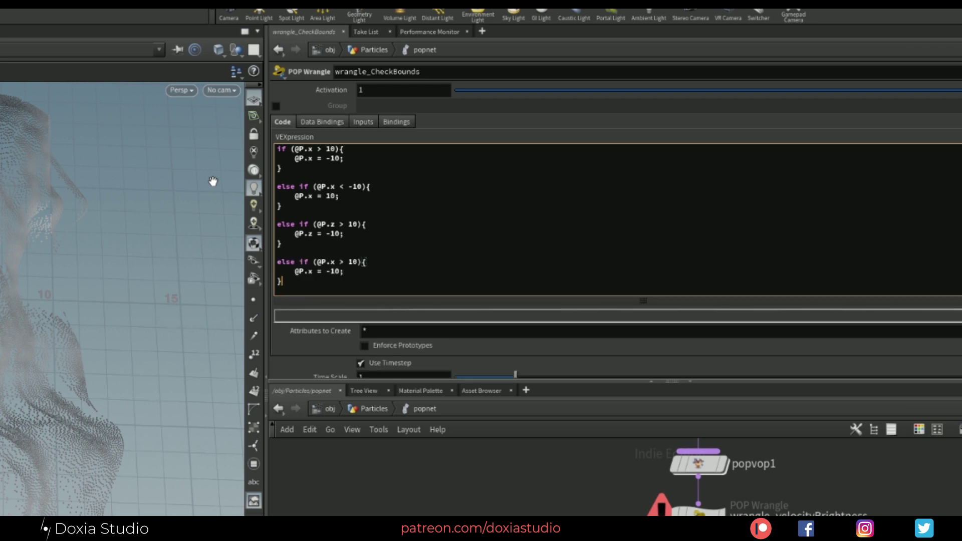
# Step: Change the fourth branch to test @P.z < -10 and assign @P.z = 10, and apply the expression
pyautogui.press('Up')
pyautogui.press('Left')
pyautogui.press('Left')
pyautogui.press('Left')
pyautogui.press('Left')
pyautogui.press('Left')
pyautogui.press('Left')
pyautogui.press('Left')
pyautogui.press('Left')
pyautogui.press('Left')
pyautogui.press('Right')
pyautogui.press('Right')
pyautogui.press('Right')
pyautogui.press('Right')
pyautogui.press('BackSpace')
pyautogui.press('Up')
pyautogui.press('Right')
pyautogui.press('Delete')
pyautogui.write('z')
pyautogui.press('Right')
pyautogui.press('Right')
pyautogui.press('BackSpace')
pyautogui.write('<')
pyautogui.press('Right')
pyautogui.write('-')
pyautogui.press('Down')
pyautogui.press('Left')
pyautogui.press('Left')
pyautogui.press('Left')
pyautogui.press('Left')
pyautogui.press('Left')
pyautogui.press('Left')
pyautogui.press('BackSpace')
pyautogui.write('z')
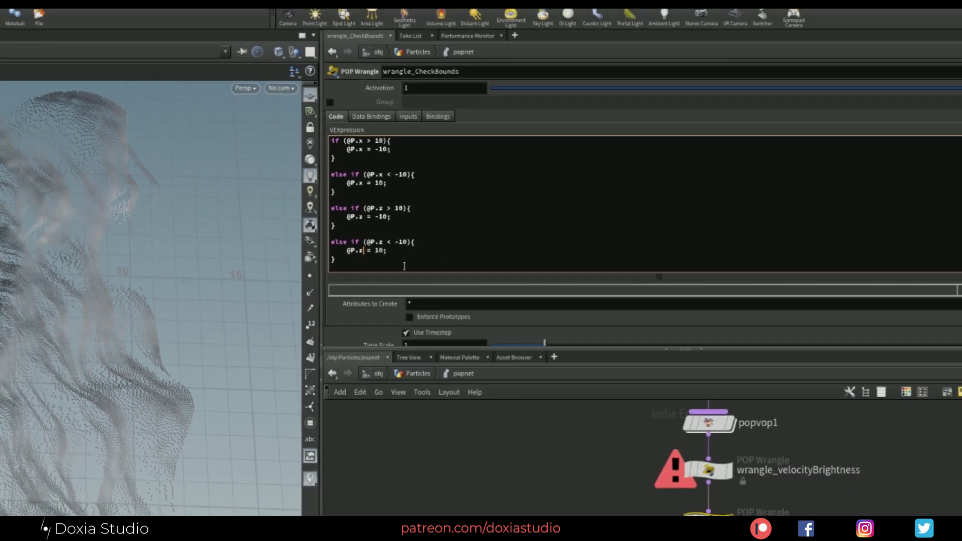
pyautogui.click(358, 285)
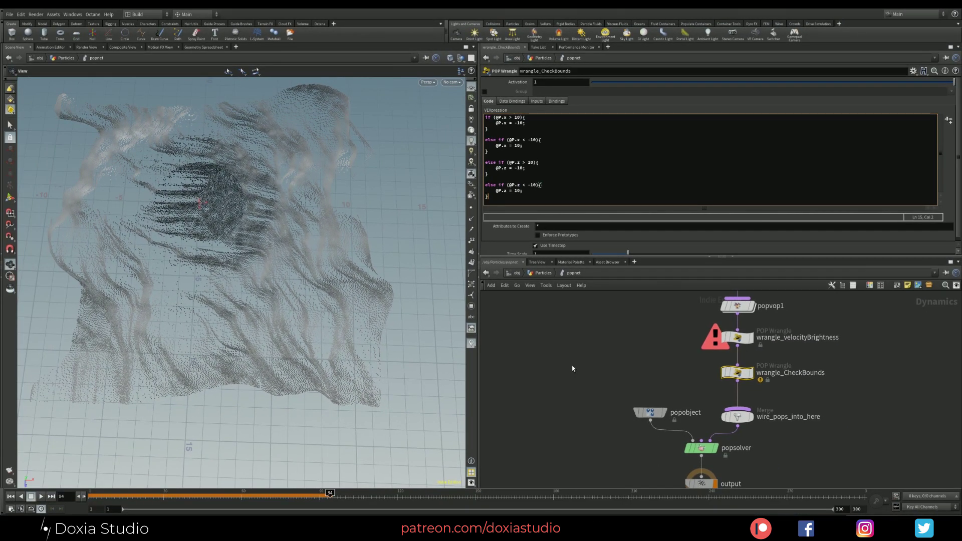
pyautogui.click(586, 357)
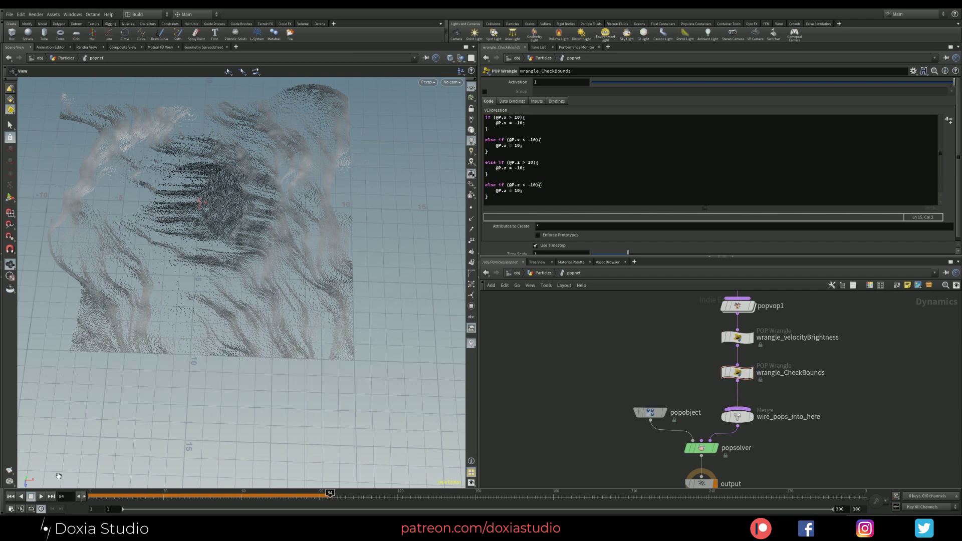
# Step: Rewind to the first frame, review the bounds values in the code, and play the simulation to examine how particles wrap around
pyautogui.click(15, 498)
pyautogui.scroll(-3, 210, 331)
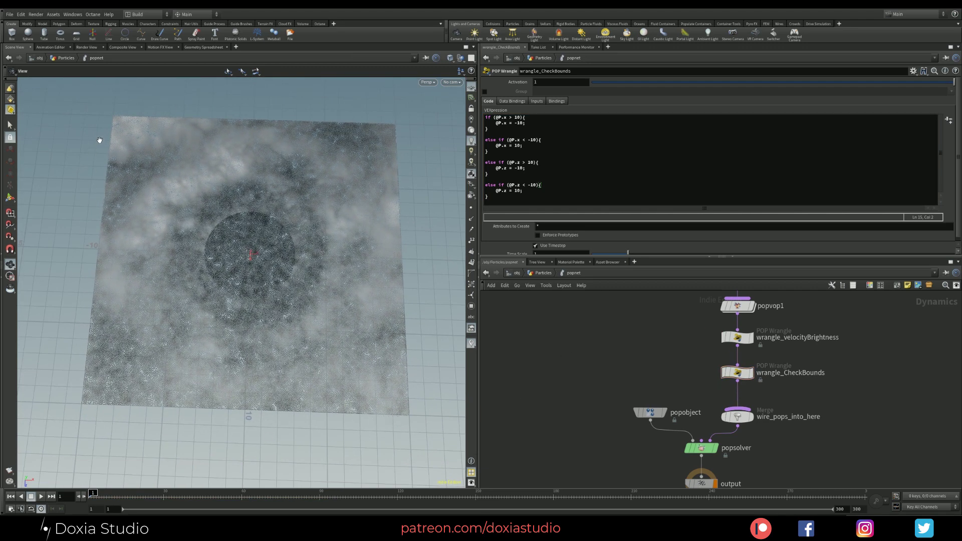
pyautogui.moveTo(277, 366); pyautogui.dragTo(288, 362)
pyautogui.doubleClick(533, 140)
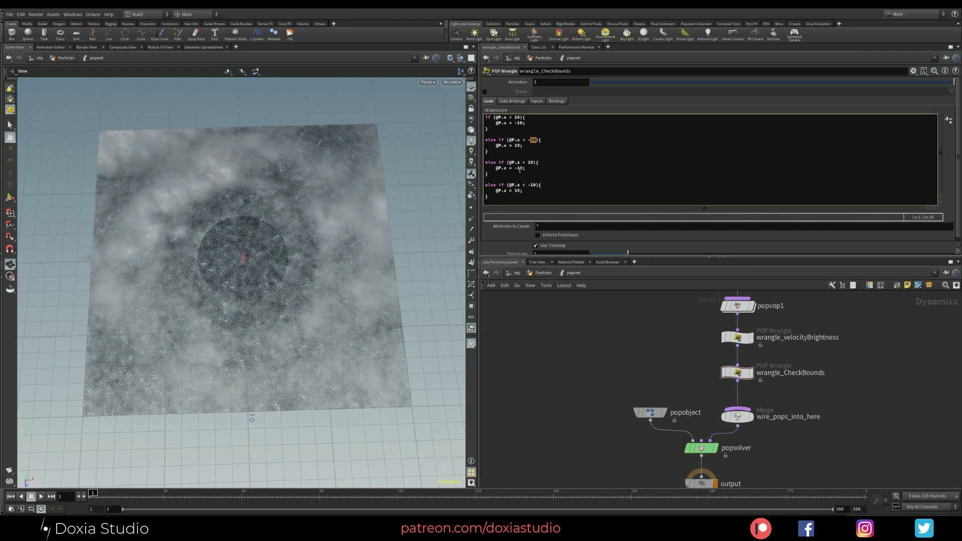
pyautogui.doubleClick(532, 163)
pyautogui.click(568, 370)
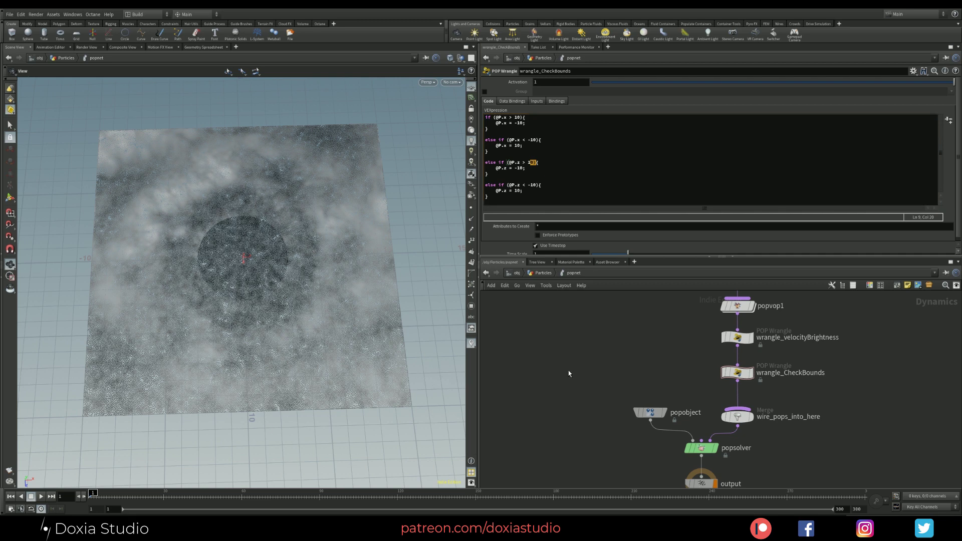
pyautogui.click(41, 496)
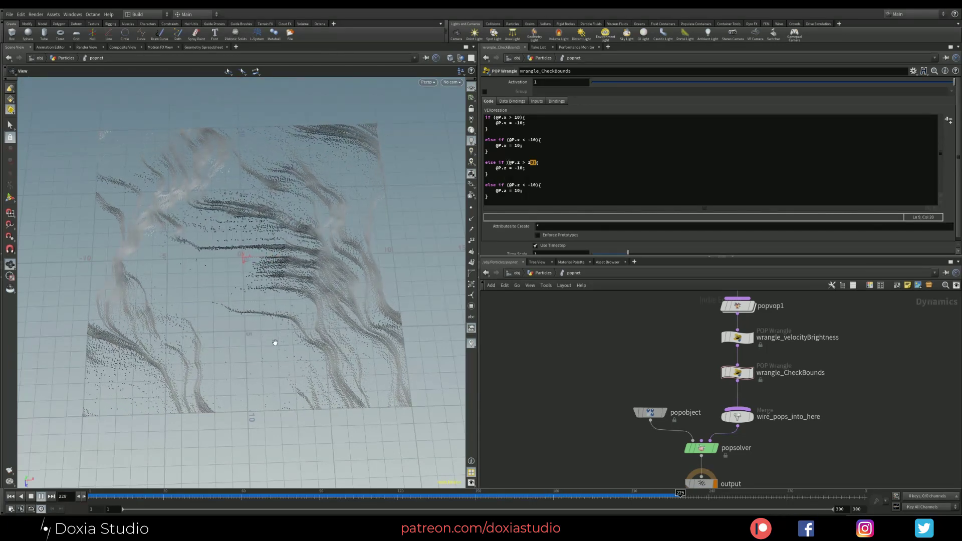
pyautogui.click(41, 497)
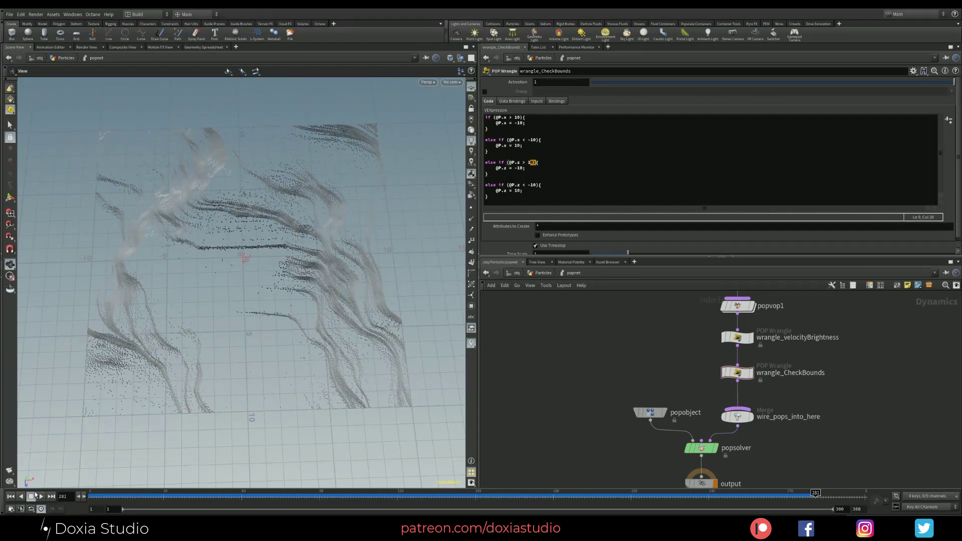
# Step: Return to the Particles geometry network, add a Trail node wired below popnet, and set its display flag
pyautogui.moveTo(637, 361); pyautogui.dragTo(592, 346, button='middle')
pyautogui.press('u')
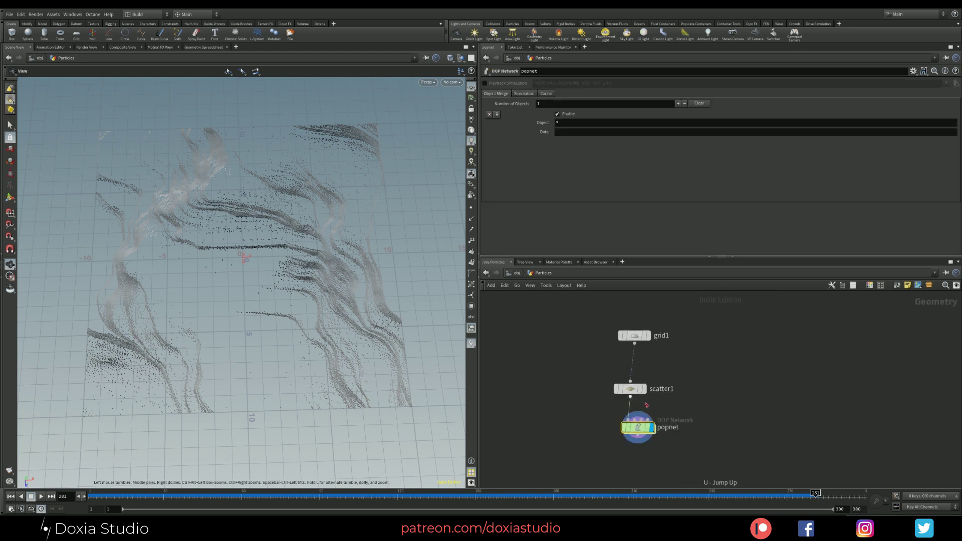
pyautogui.moveTo(646, 405); pyautogui.dragTo(619, 366, button='middle')
pyautogui.moveTo(604, 400); pyautogui.dragTo(592, 443)
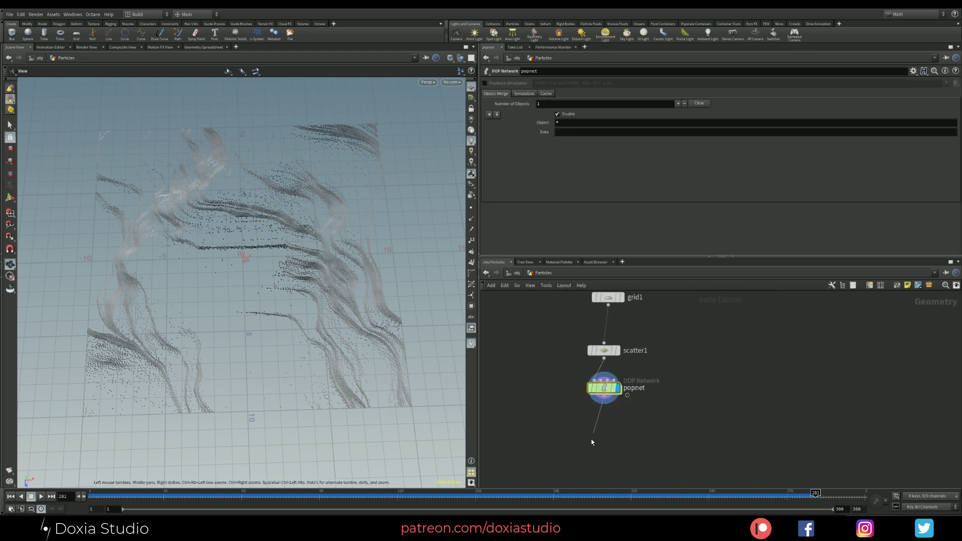
pyautogui.press('Tab')
pyautogui.write('trail')
pyautogui.press('Return')
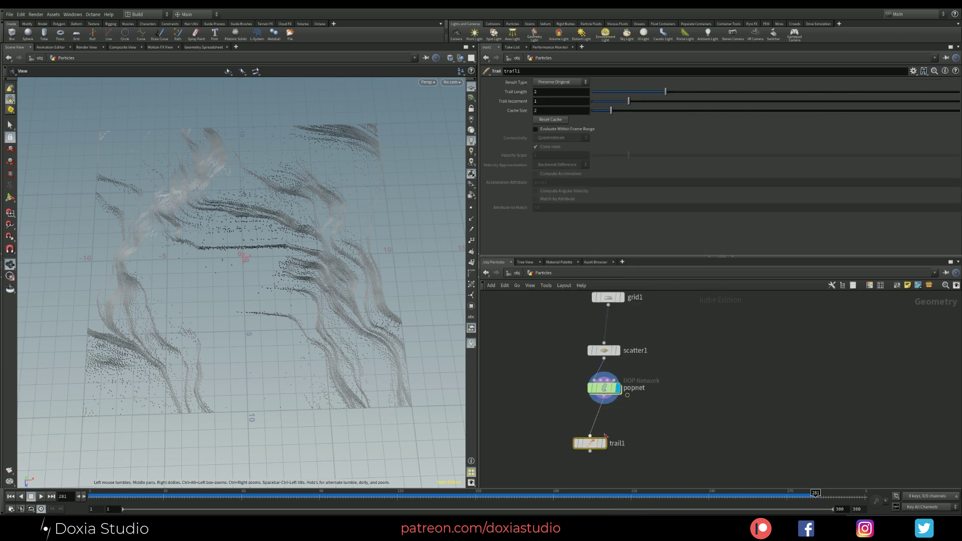
pyautogui.moveTo(591, 442); pyautogui.dragTo(605, 436)
pyautogui.click(617, 436)
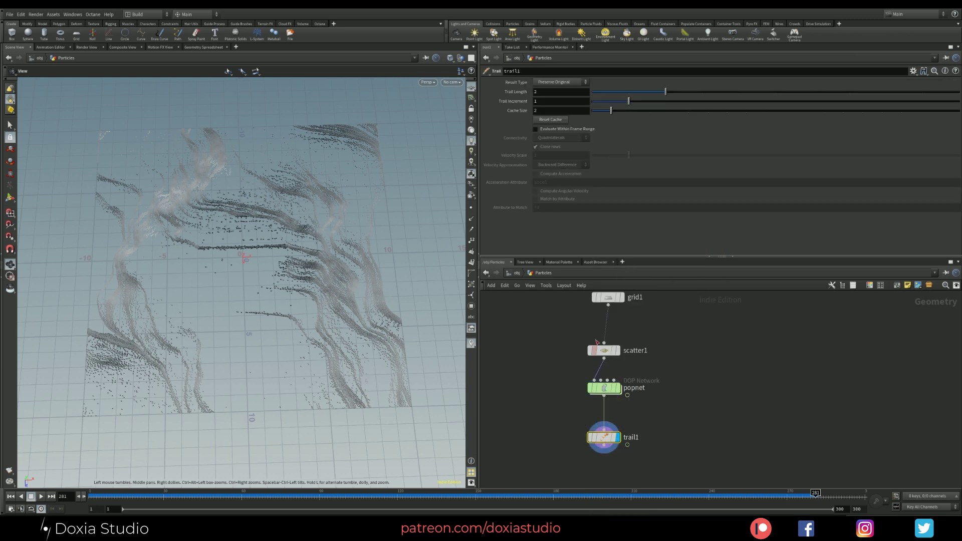
# Step: Set the trail node's Trail Length to the expression $FEND and show its evaluated value
pyautogui.click(534, 92)
pyautogui.press('Return')
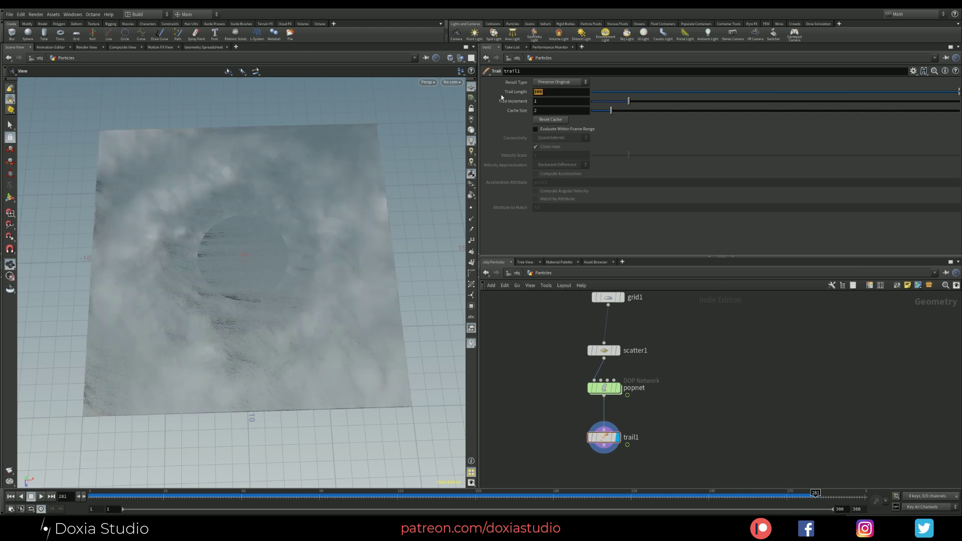
pyautogui.write('$')
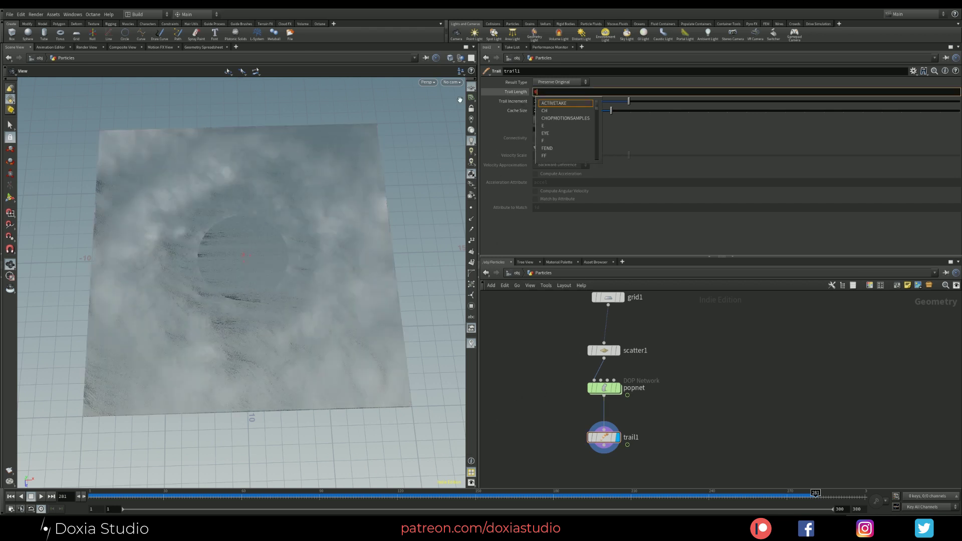
pyautogui.write('FEND')
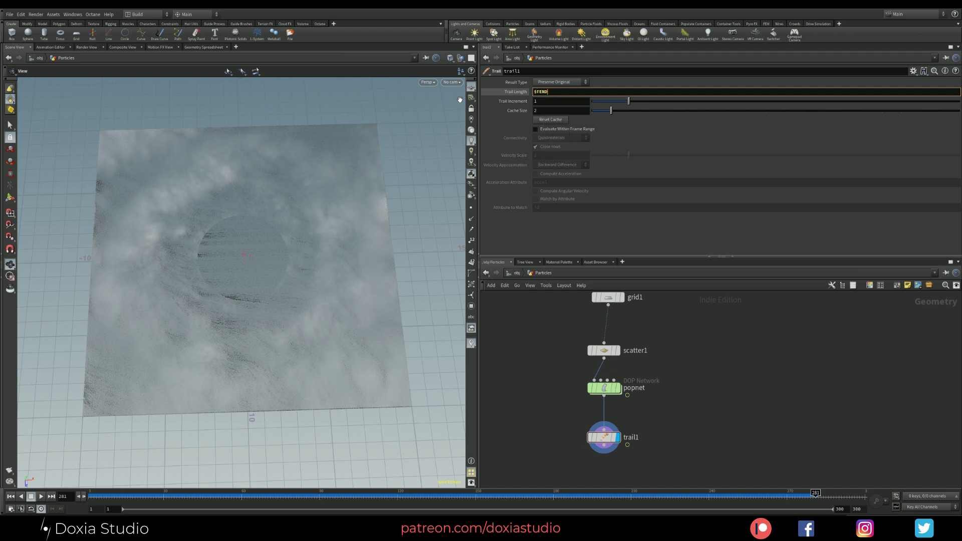
pyautogui.press('Return')
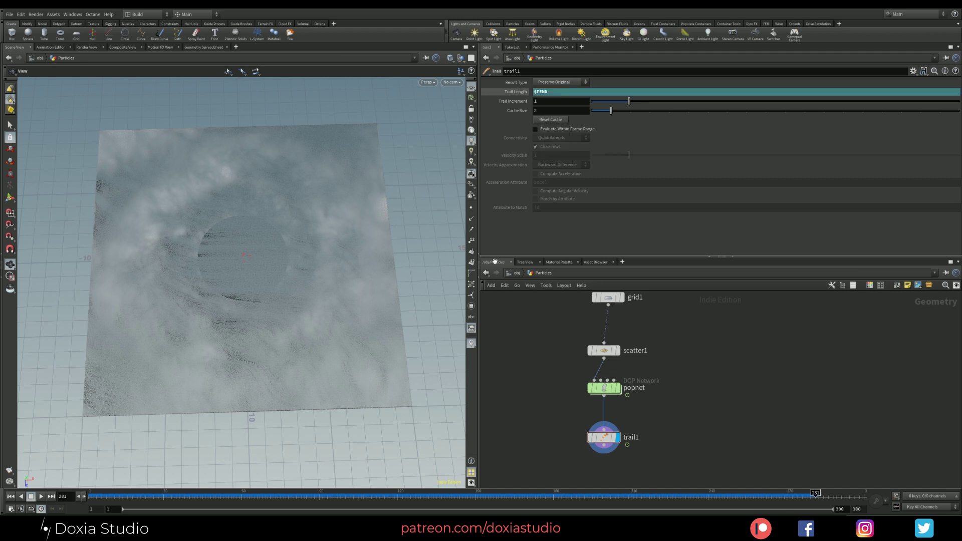
pyautogui.click(516, 92)
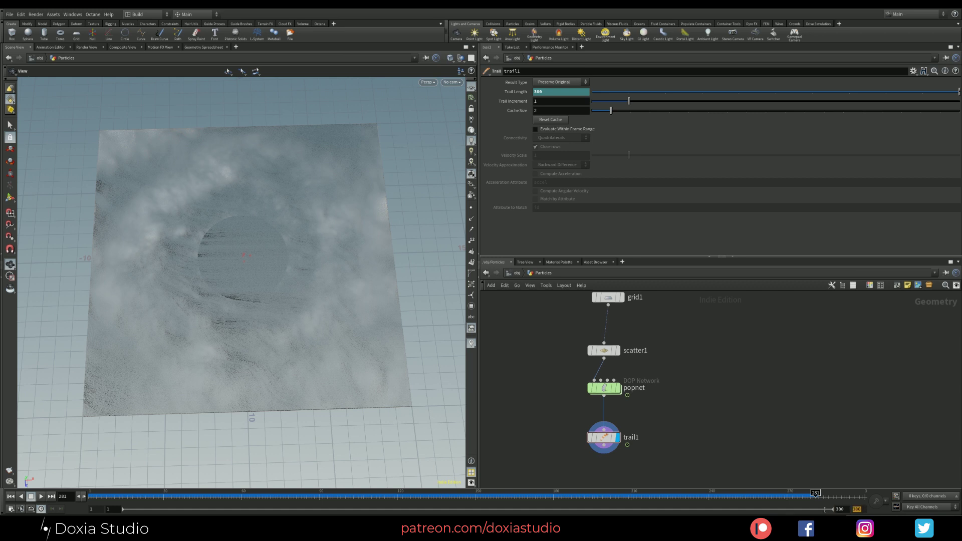
# Step: Set the end frame in the global animation options to 150 and check the evaluated Trail Length
pyautogui.click(11, 510)
pyautogui.moveTo(81, 362); pyautogui.dragTo(134, 351)
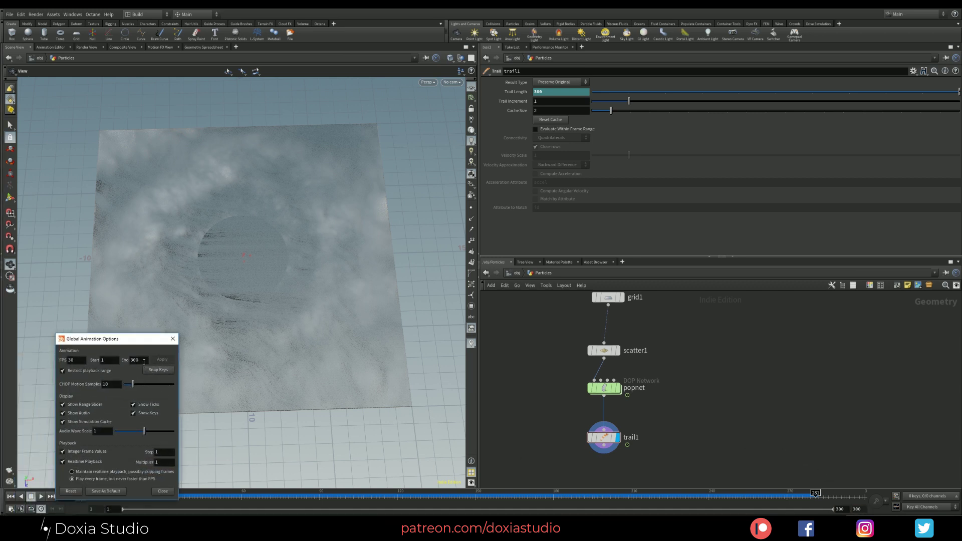
pyautogui.doubleClick(144, 361)
pyautogui.write('150')
pyautogui.moveTo(138, 344); pyautogui.dragTo(192, 292)
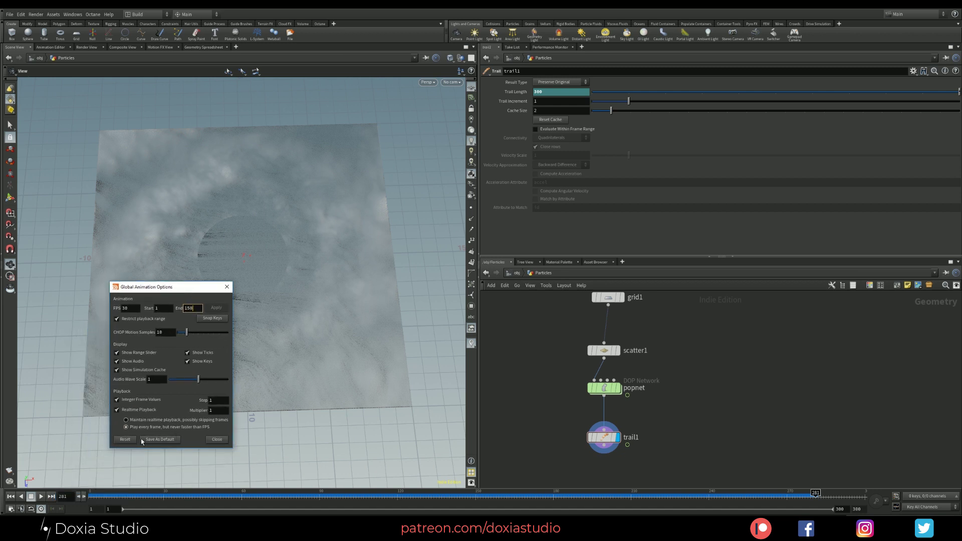
pyautogui.press('Return')
pyautogui.click(219, 440)
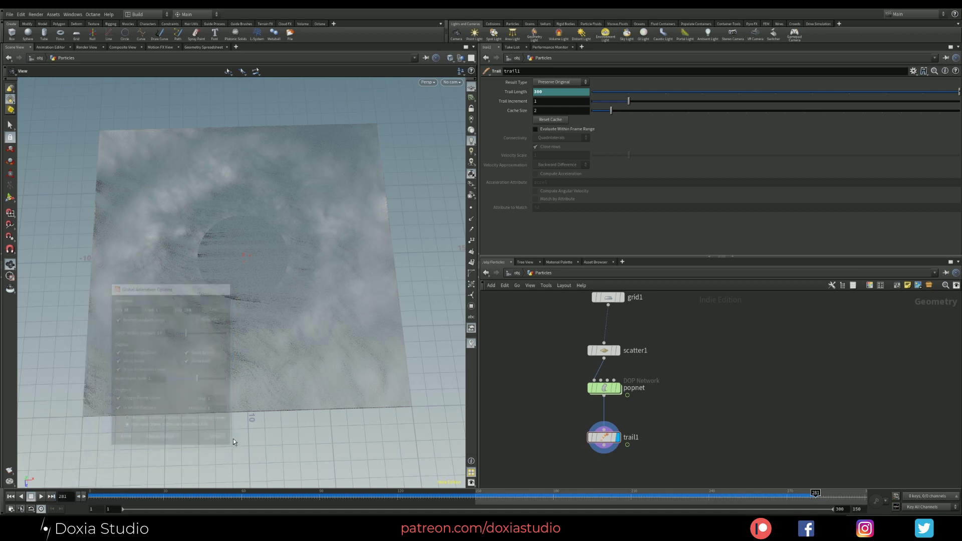
pyautogui.click(543, 91)
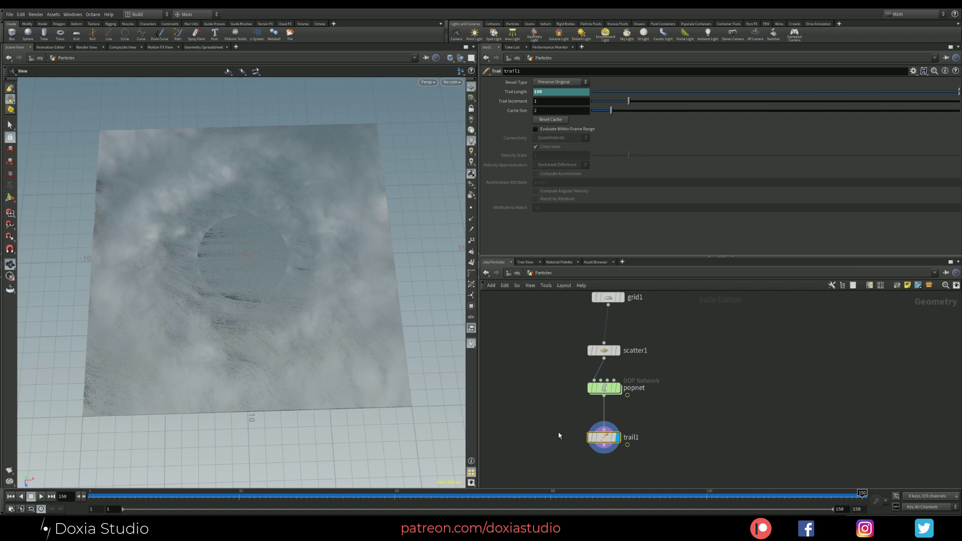
pyautogui.moveTo(221, 276); pyautogui.dragTo(215, 300)
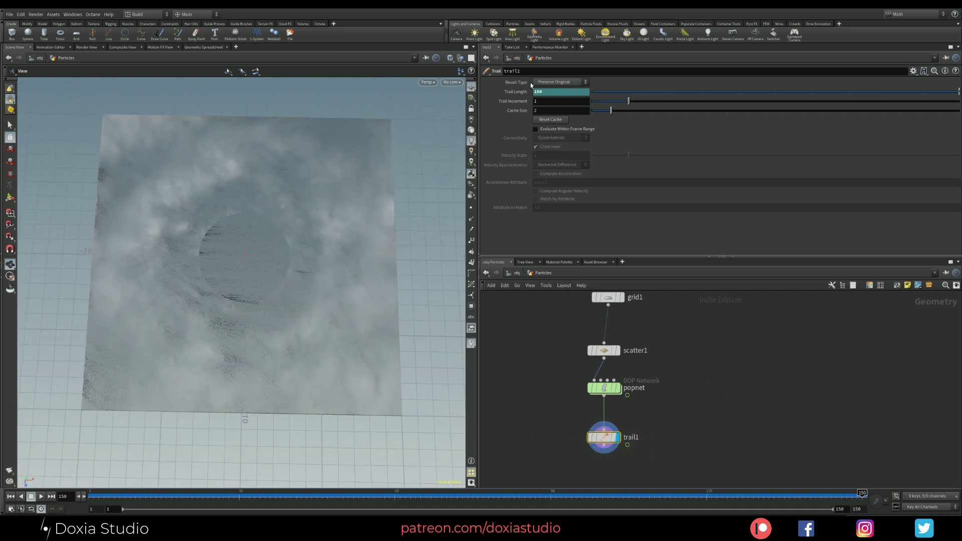
pyautogui.click(558, 82)
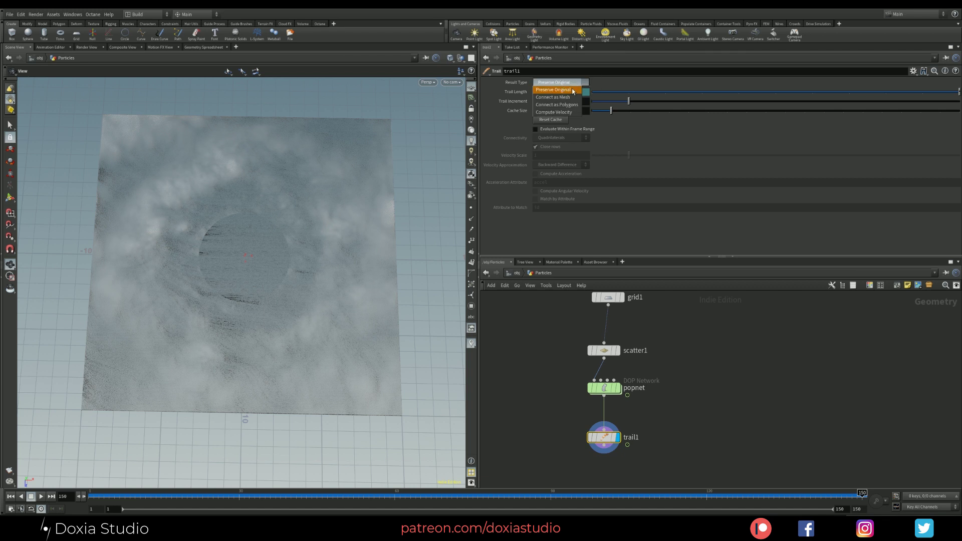
pyautogui.click(579, 89)
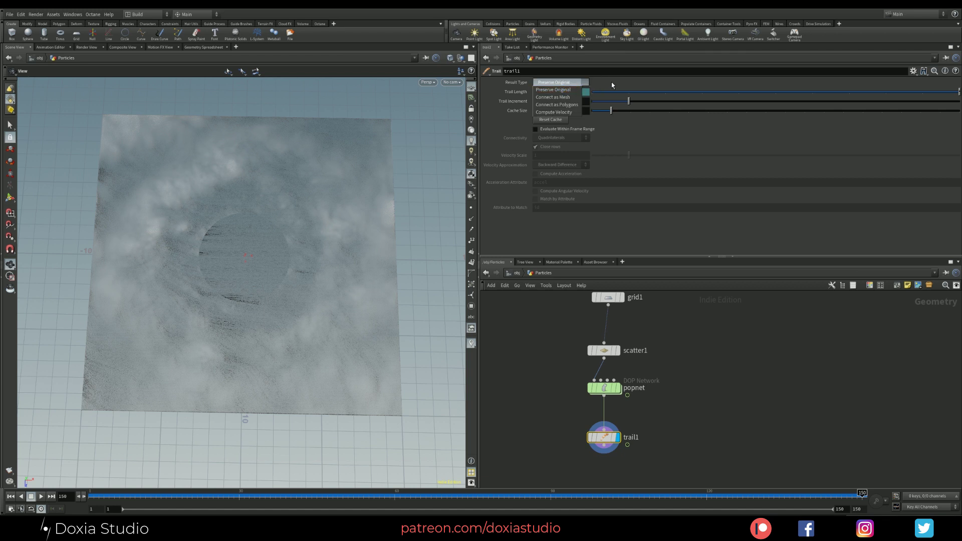
pyautogui.click(567, 82)
pyautogui.click(559, 245)
# Step: Rewind to the first frame, set the trail's Result Type to Connect as Polygons with Close Rows off, and play the simulation
pyautogui.click(11, 496)
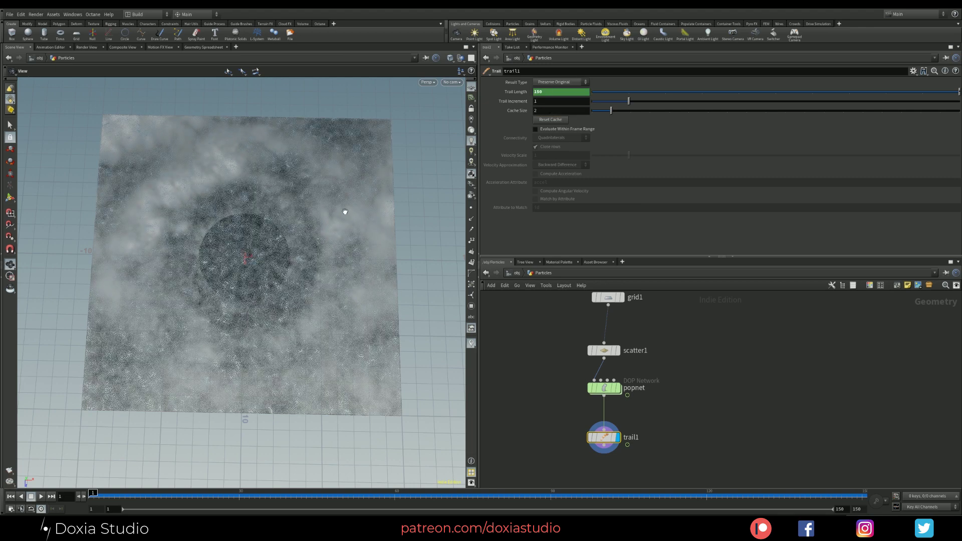
pyautogui.click(560, 84)
pyautogui.click(557, 101)
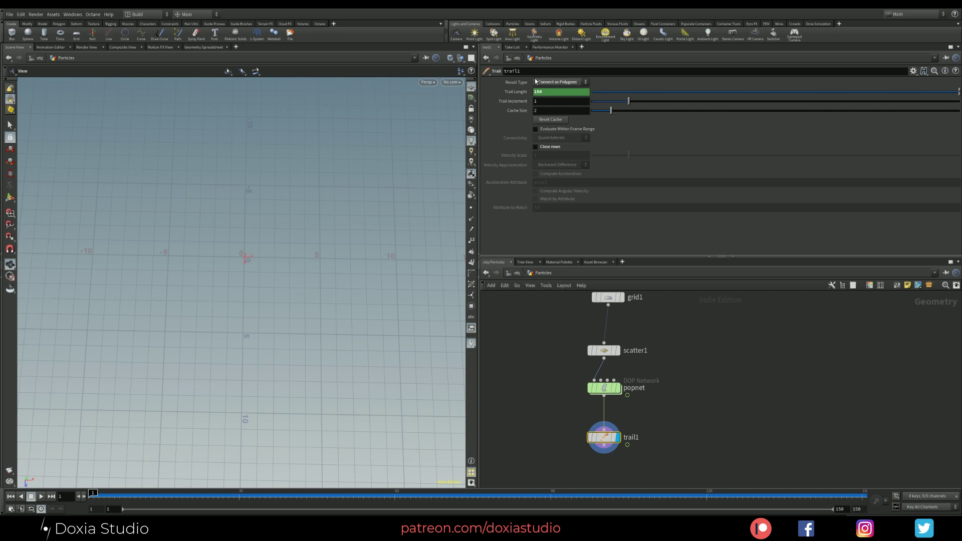
pyautogui.click(40, 496)
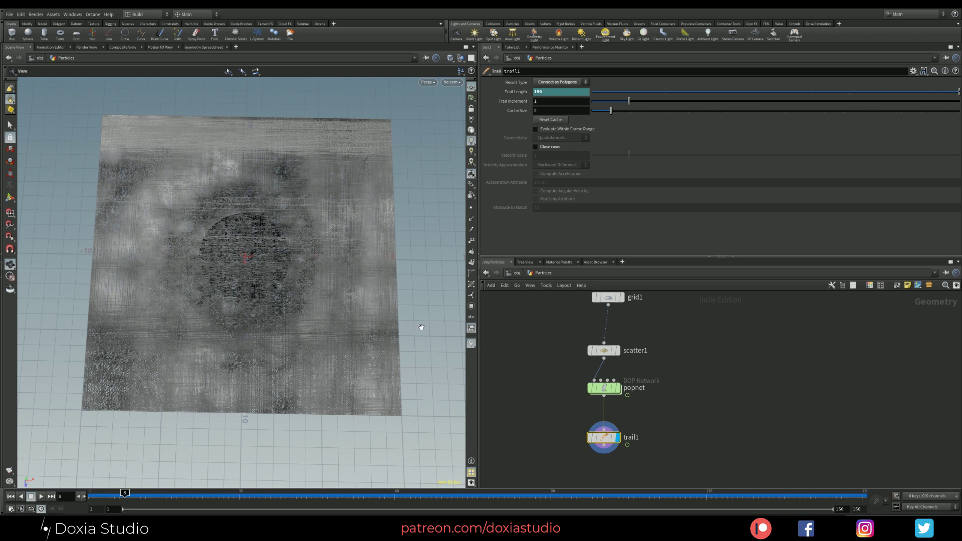
# Step: Examine the connected polygon trails up close and as a whole from several angles in the viewport
pyautogui.scroll(6, 228, 350)
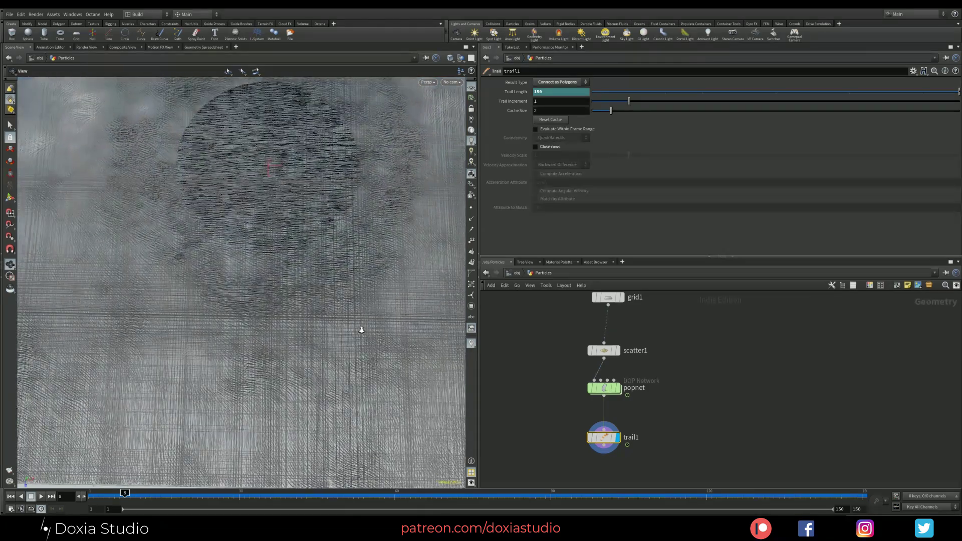
pyautogui.moveTo(361, 330); pyautogui.dragTo(256, 363, button='right')
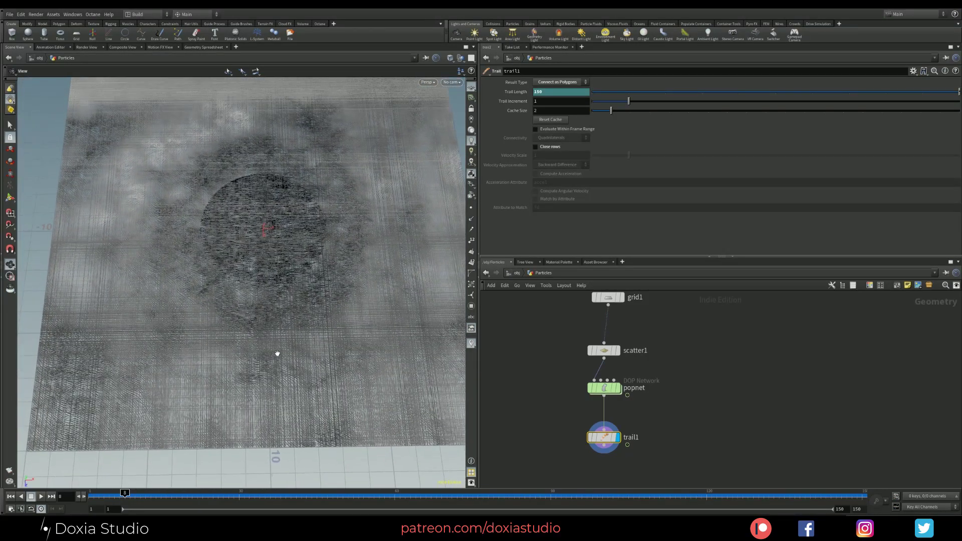
pyautogui.scroll(-3, 277, 353)
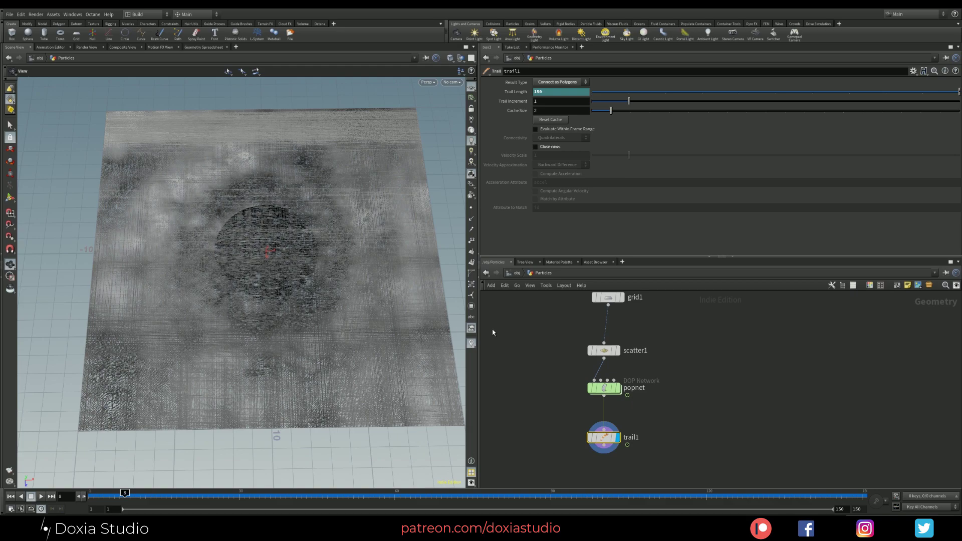
pyautogui.moveTo(403, 320); pyautogui.dragTo(387, 324, button='middle')
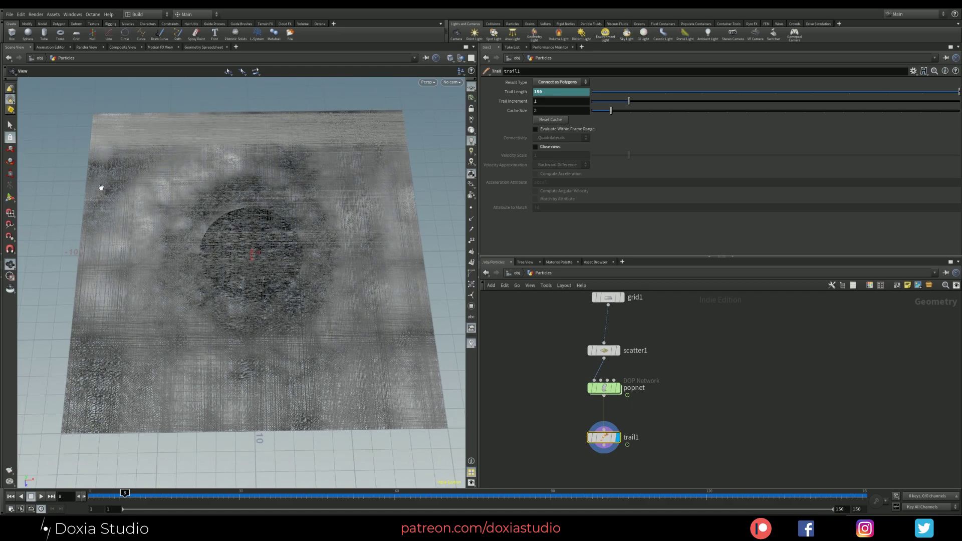
pyautogui.moveTo(123, 322); pyautogui.dragTo(260, 269, button='right')
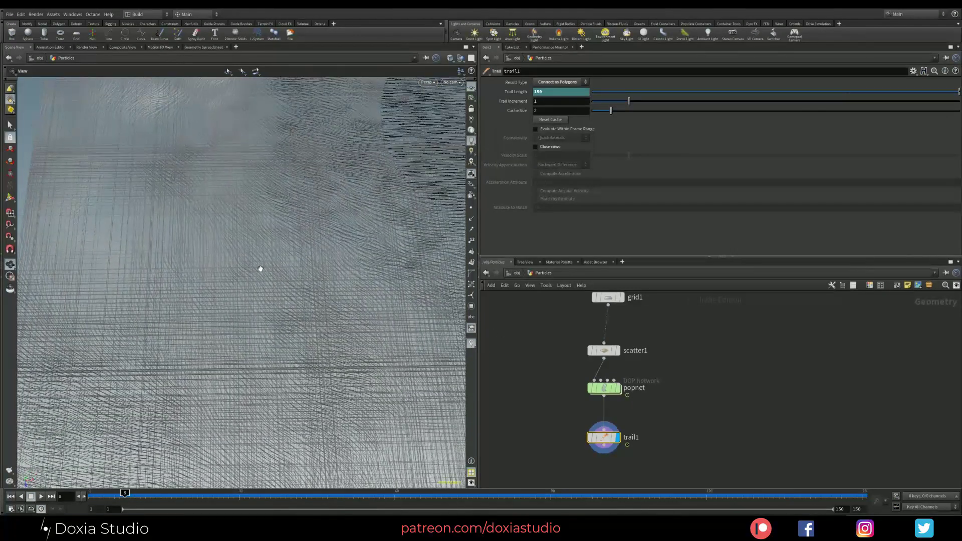
pyautogui.moveTo(156, 281); pyautogui.dragTo(235, 271, button='middle')
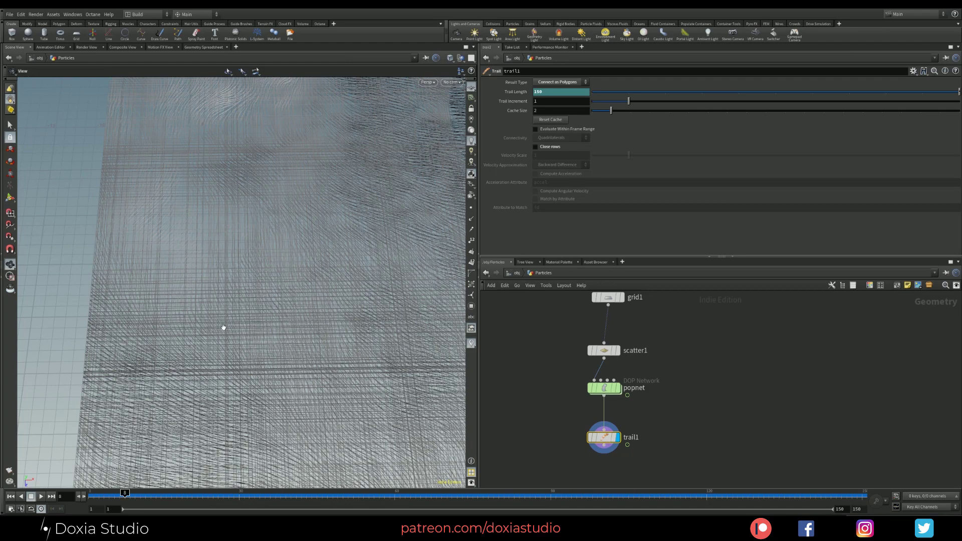
pyautogui.moveTo(284, 318); pyautogui.dragTo(167, 346, button='right')
pyautogui.moveTo(256, 325); pyautogui.dragTo(236, 320, button='right')
pyautogui.moveTo(236, 320); pyautogui.dragTo(118, 341, button='middle')
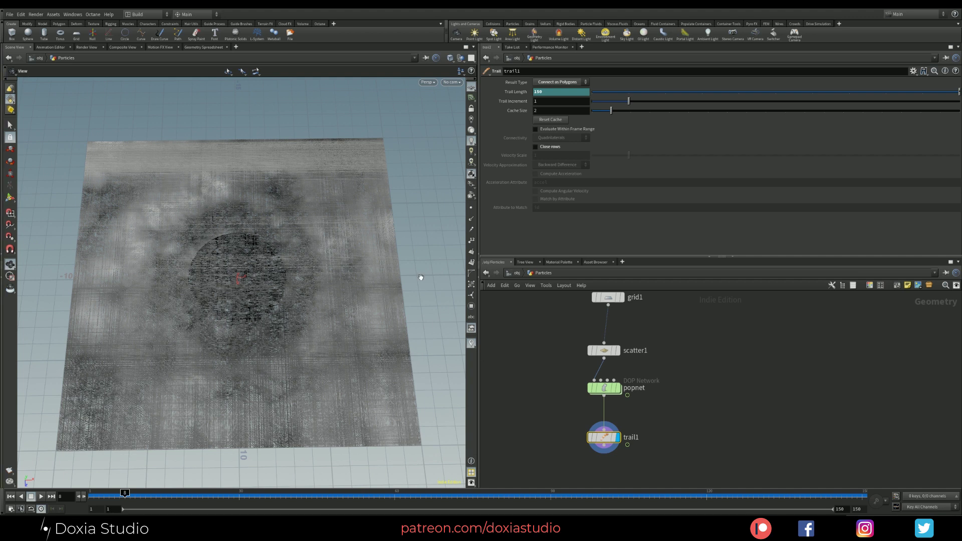
# Step: Set the trail node's Result Type to Preserve Original and view the resulting point trails
pyautogui.click(555, 83)
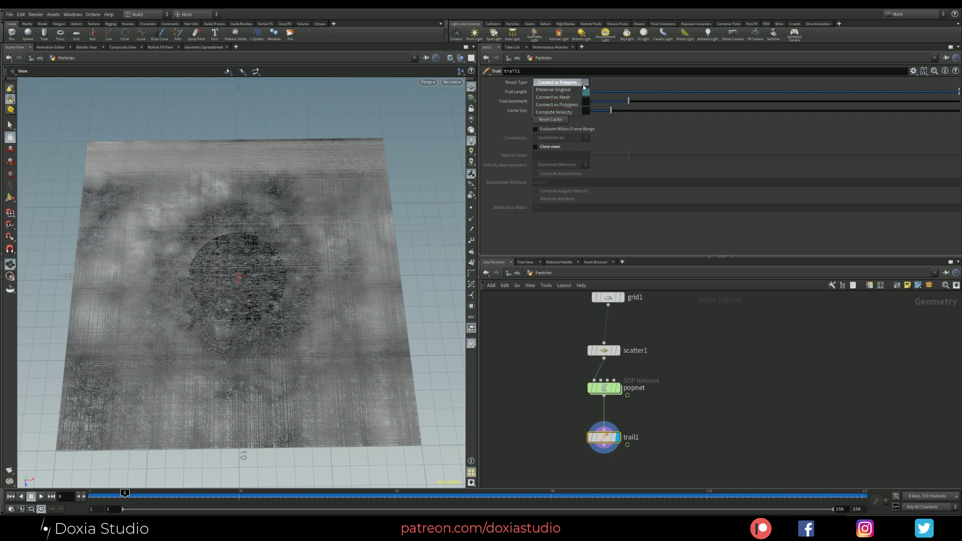
pyautogui.click(567, 89)
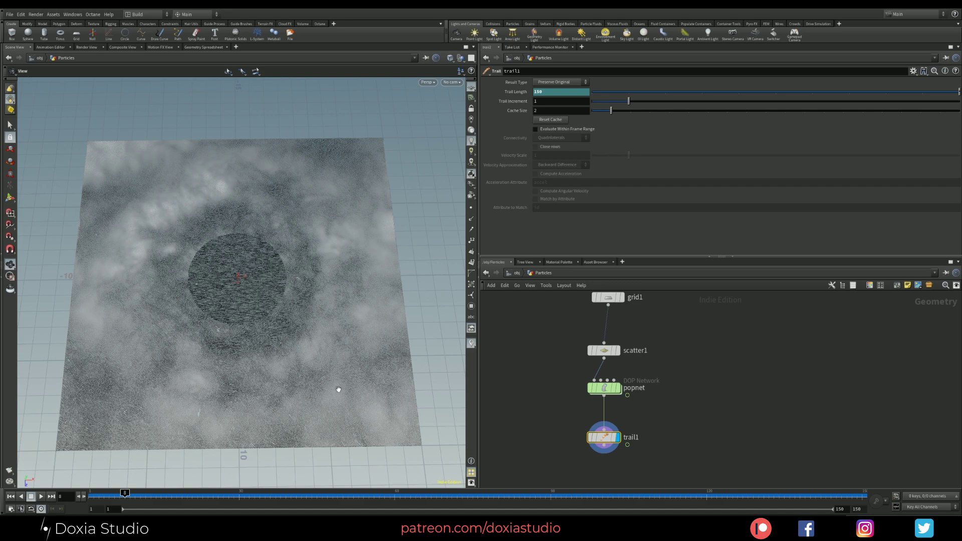
pyautogui.moveTo(338, 389); pyautogui.dragTo(252, 380)
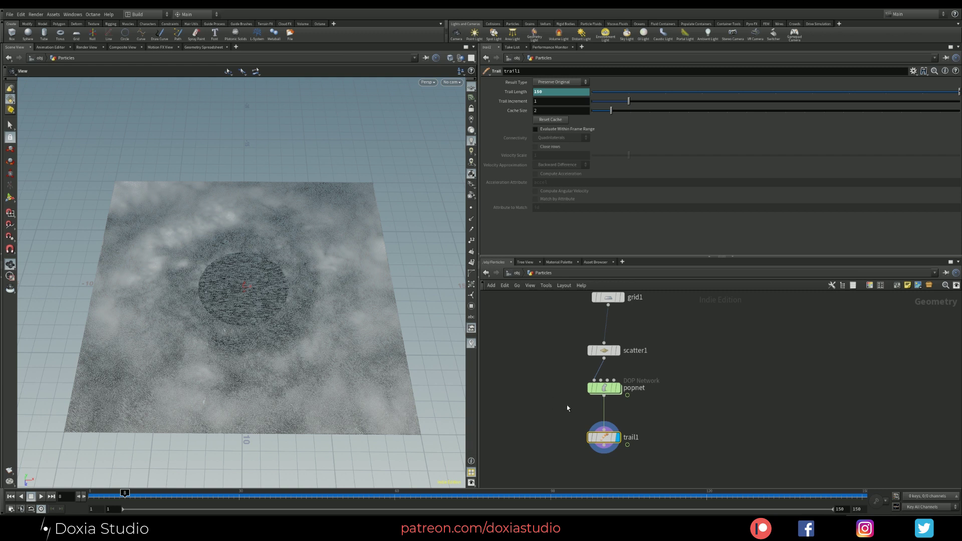
pyautogui.moveTo(603, 438); pyautogui.dragTo(604, 433)
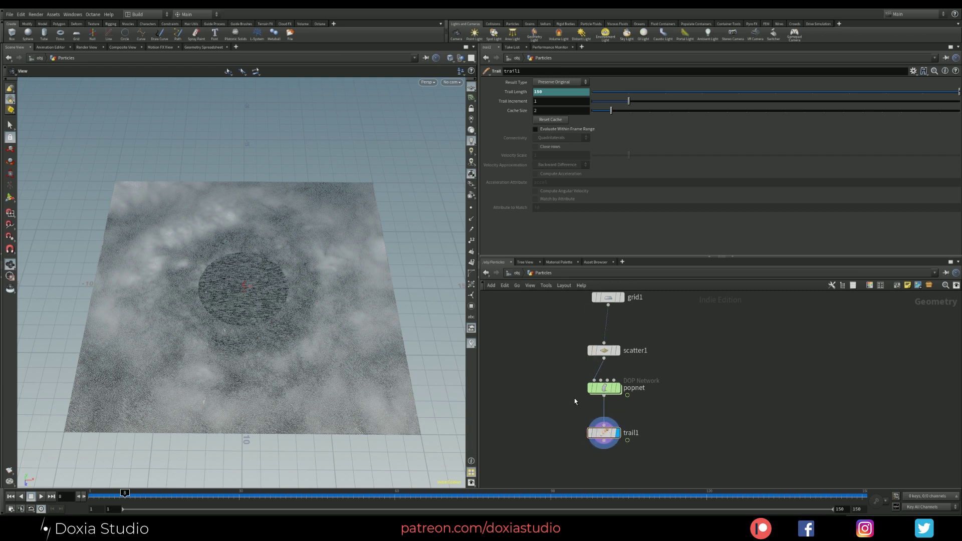
pyautogui.moveTo(684, 363); pyautogui.dragTo(686, 361, button='middle')
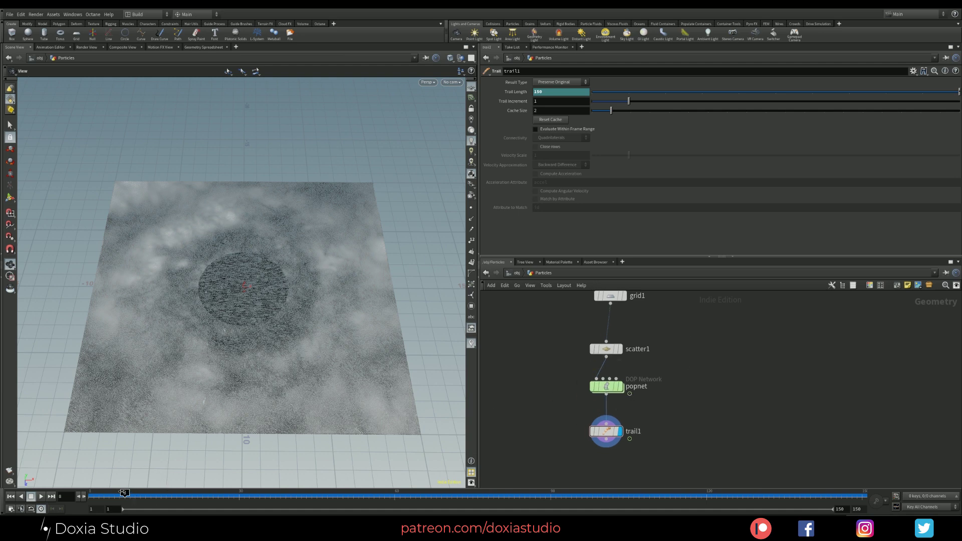
# Step: Play the simulation from the first frame, stop it, and return to frame 1
pyautogui.click(11, 496)
pyautogui.click(41, 497)
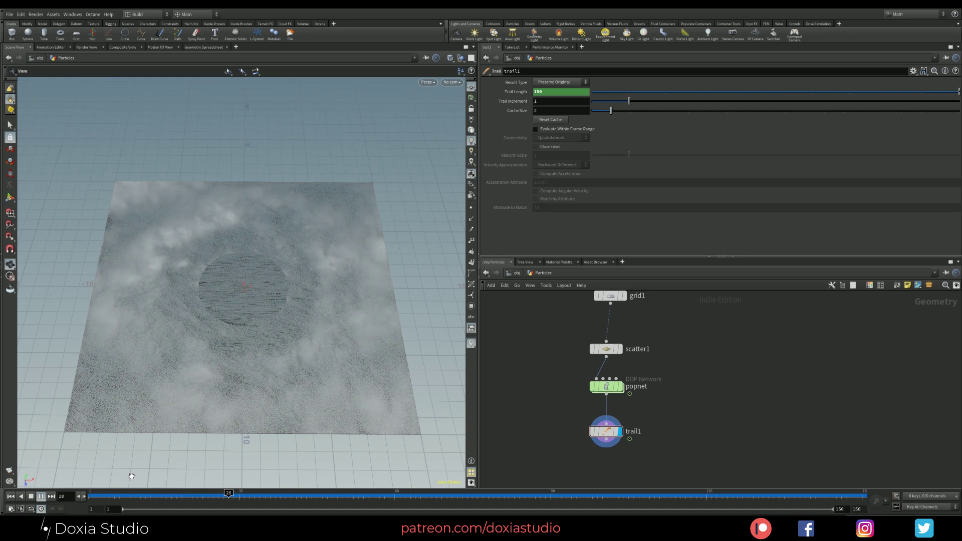
pyautogui.click(41, 497)
pyautogui.moveTo(143, 493); pyautogui.dragTo(93, 493)
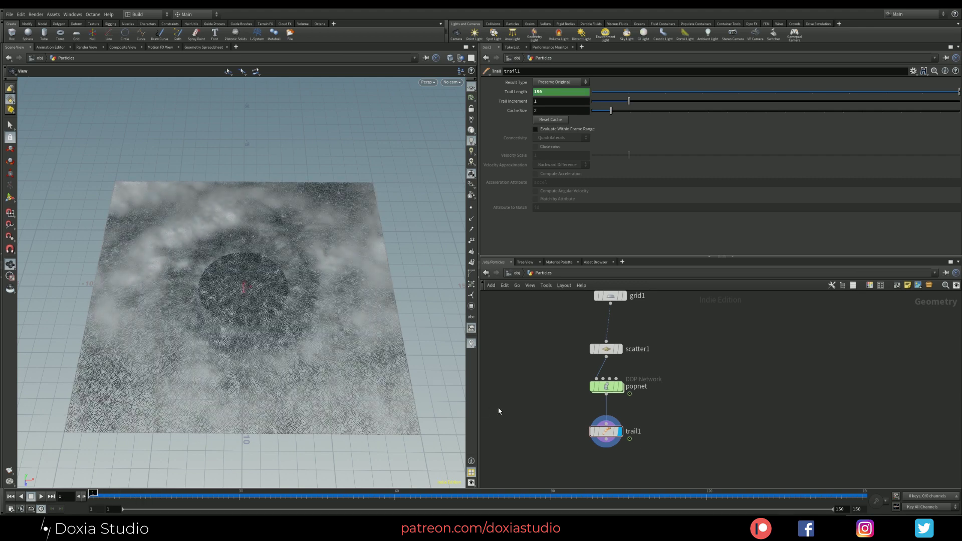
# Step: Inside popnet's popvop1, remove the wire from colormap1 to geometryvopoutput1, leaving only the connection to the colorPosition bind node
pyautogui.doubleClick(607, 386)
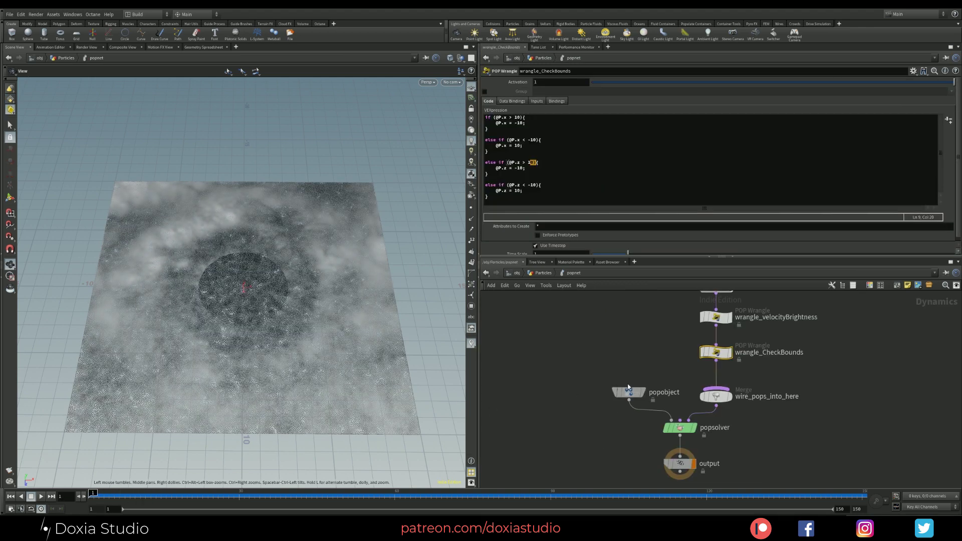
pyautogui.moveTo(659, 316); pyautogui.dragTo(628, 363, button='middle')
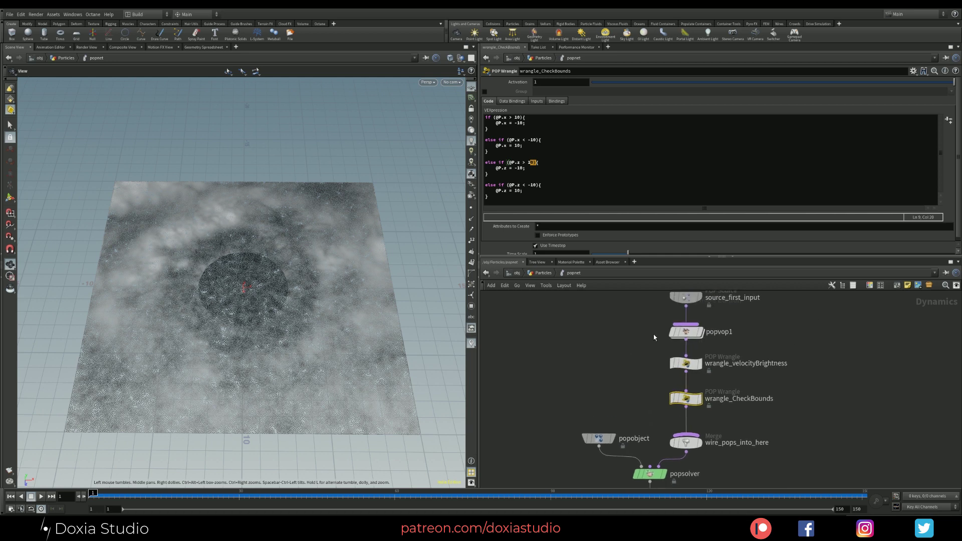
pyautogui.doubleClick(686, 331)
pyautogui.moveTo(752, 322); pyautogui.dragTo(749, 321)
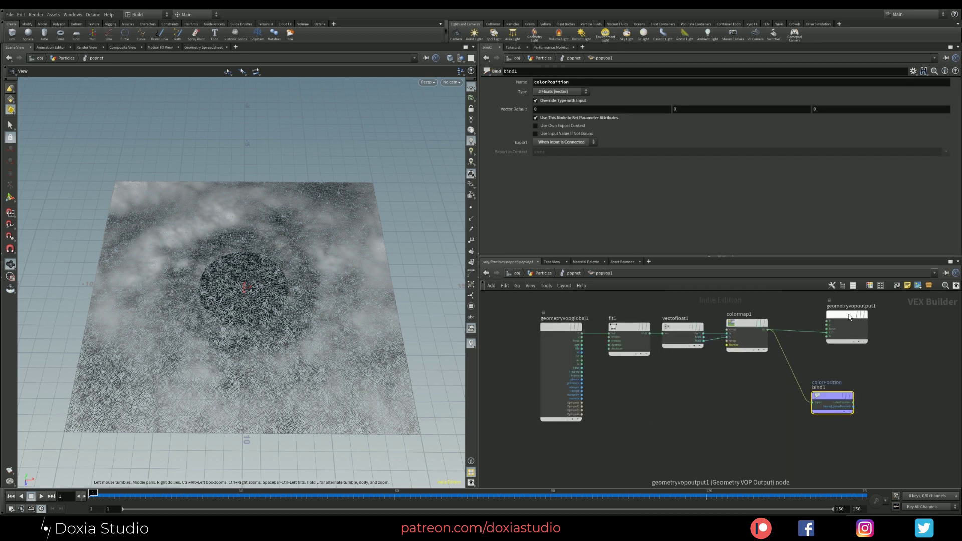
pyautogui.moveTo(842, 314); pyautogui.dragTo(837, 314)
pyautogui.click(801, 331)
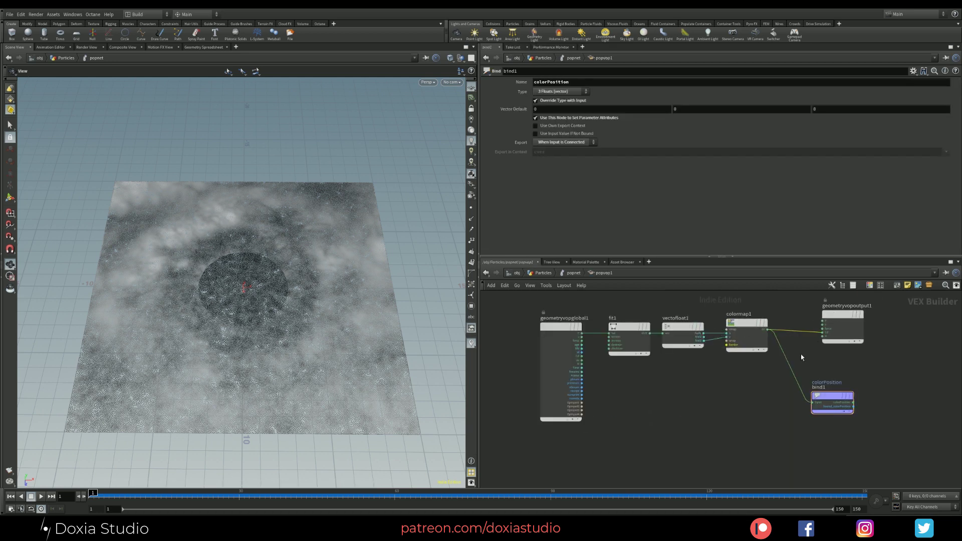
pyautogui.press('Delete')
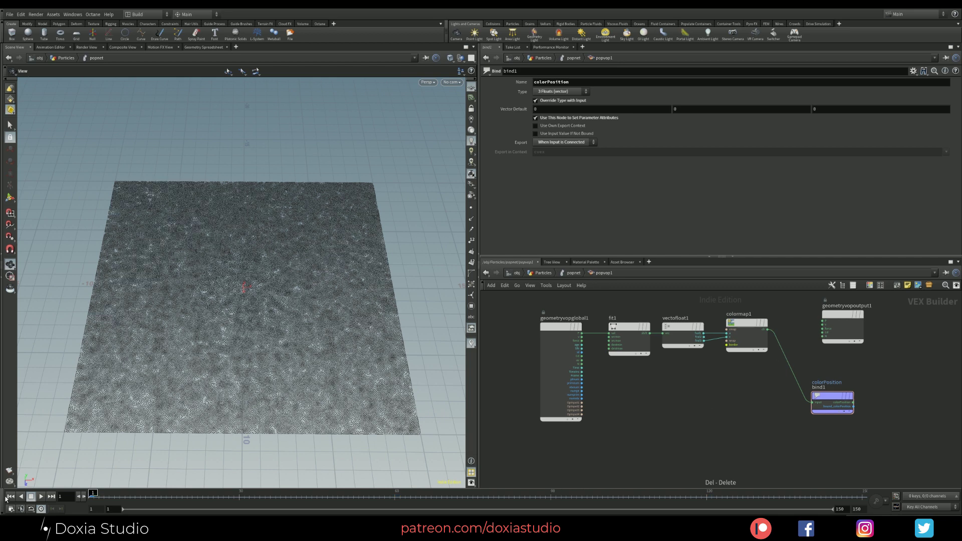
# Step: Return to the Particles geometry network and play the simulation up to frame 27
pyautogui.press('u')
pyautogui.press('u')
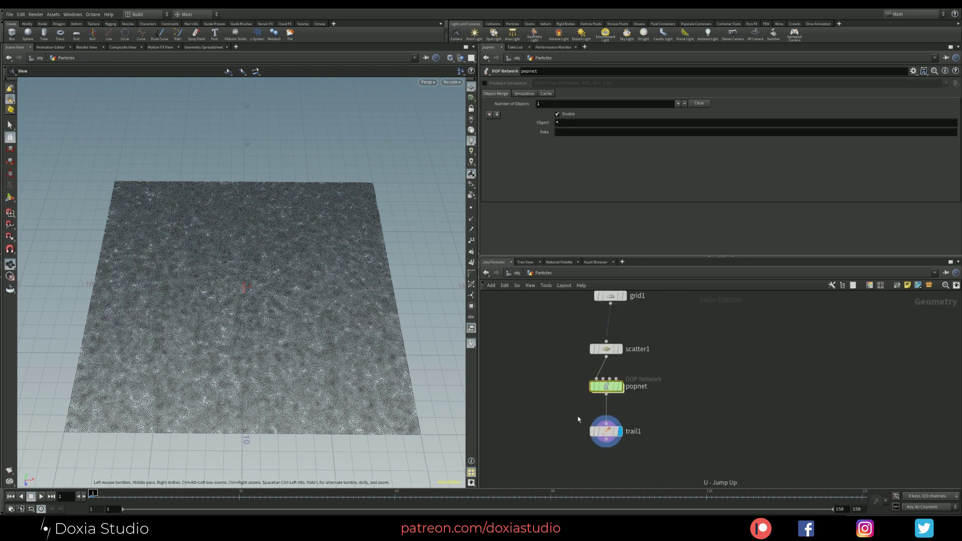
pyautogui.click(41, 497)
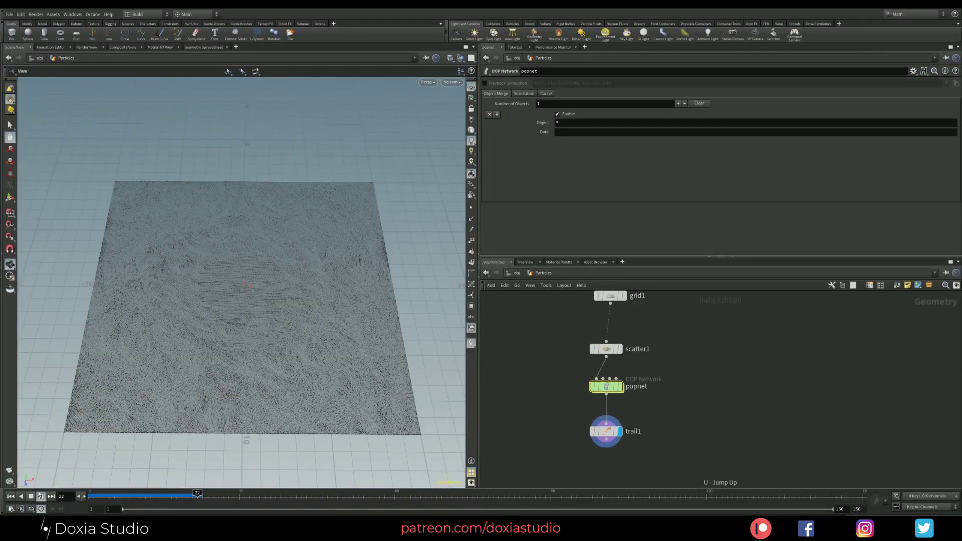
pyautogui.moveTo(302, 409); pyautogui.dragTo(419, 390)
# Step: Move grid1 and scatter1 closer together, leaving space on the wire above popnet
pyautogui.moveTo(537, 380); pyautogui.dragTo(522, 400, button='middle')
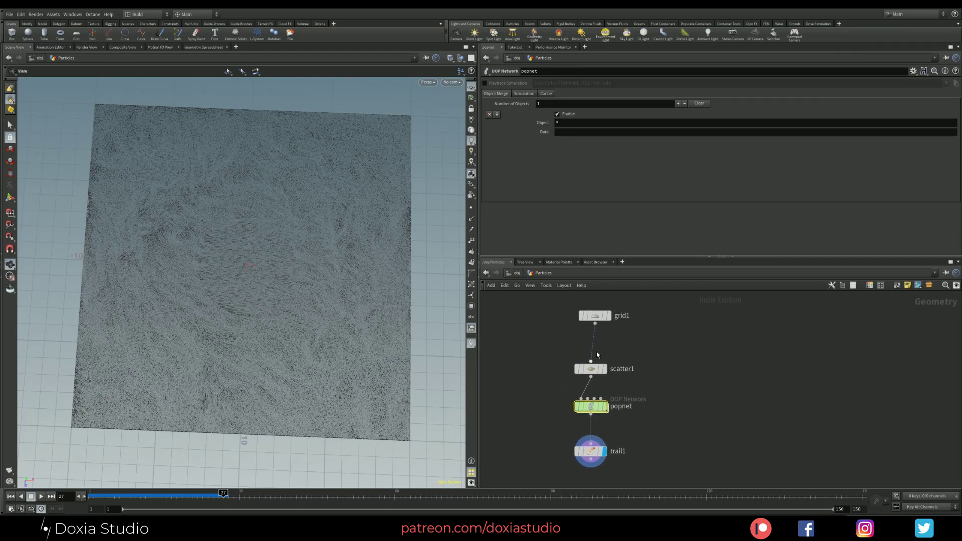
pyautogui.moveTo(595, 315); pyautogui.dragTo(584, 311)
pyautogui.moveTo(592, 368); pyautogui.dragTo(583, 342)
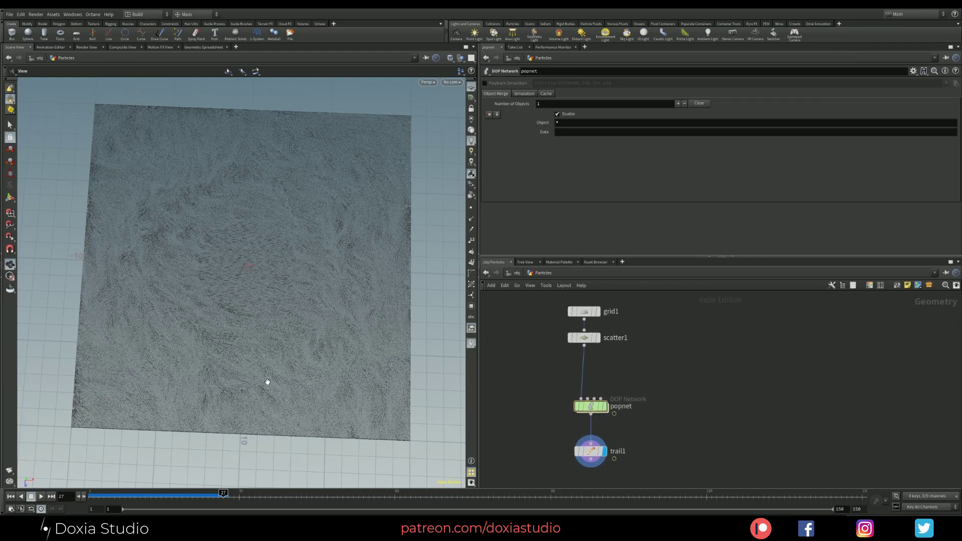
pyautogui.press('Tab')
pyautogui.write('col')
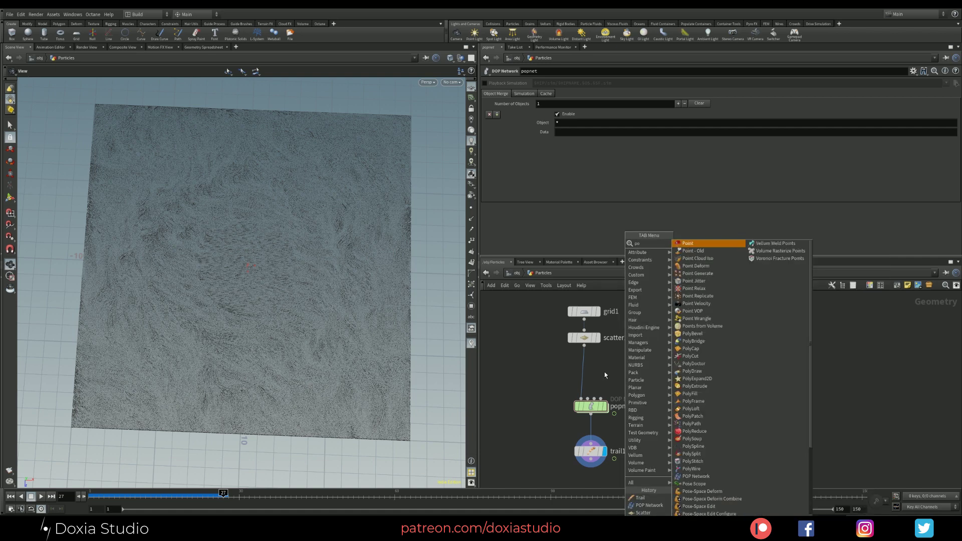
pyautogui.press('Escape')
# Step: Insert a Color node on the wire between scatter1 and popnet
pyautogui.press('Tab')
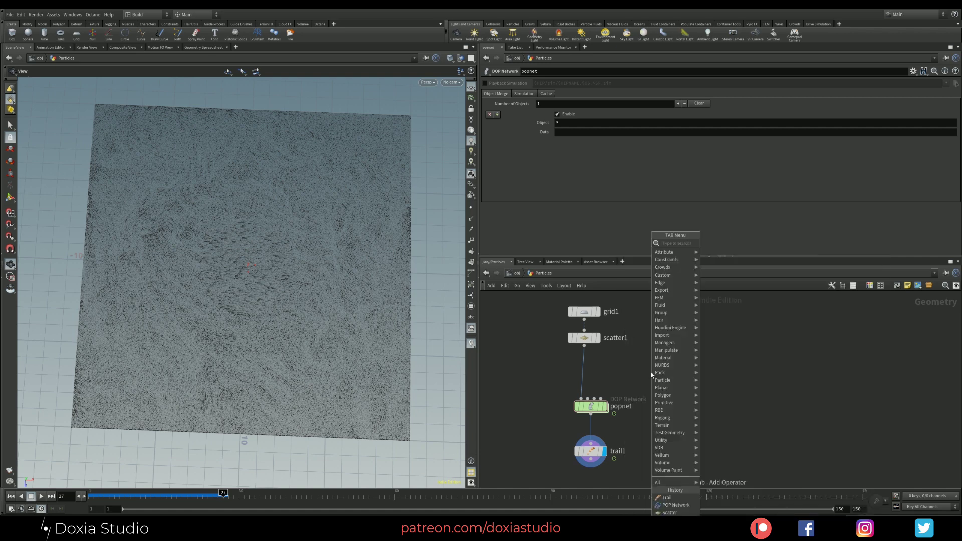
pyautogui.write('colo')
pyautogui.click(725, 246)
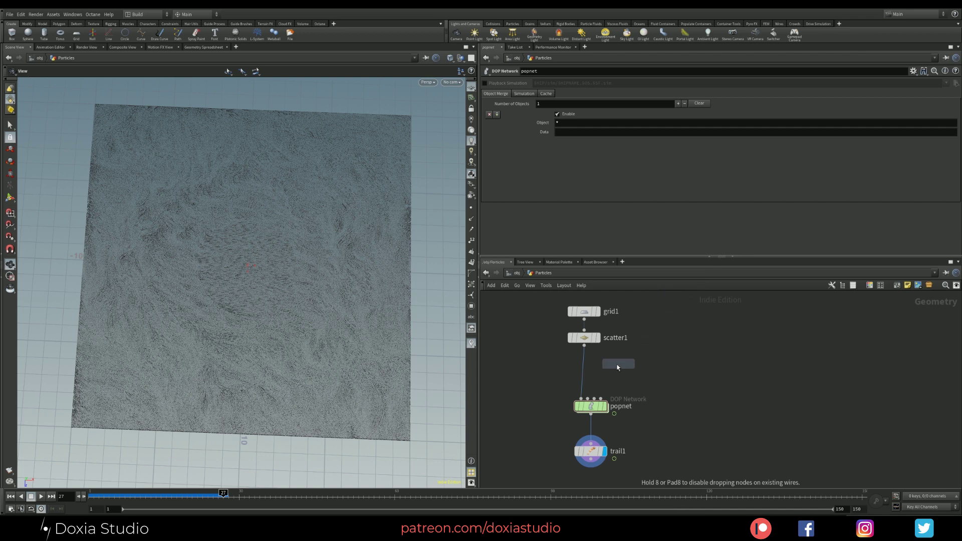
pyautogui.click(588, 375)
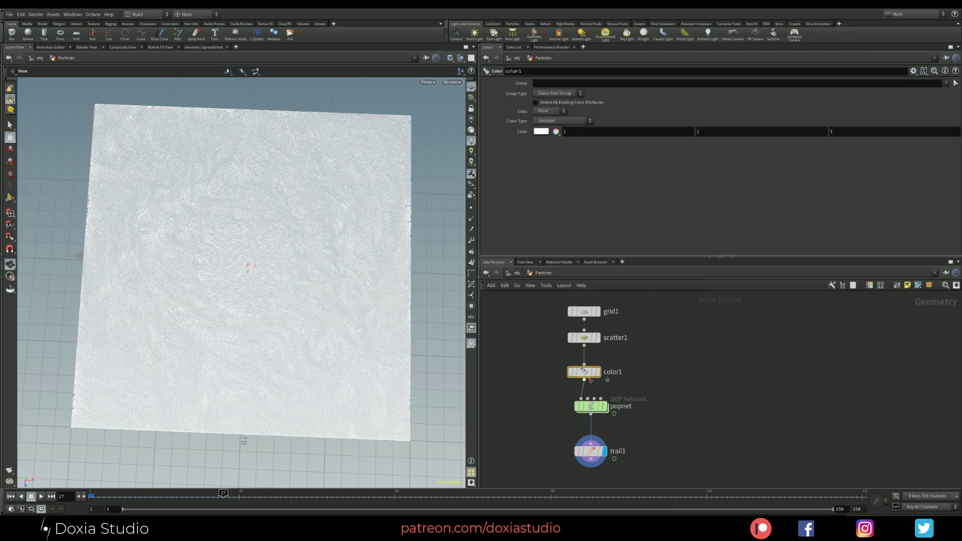
# Step: Set the particle Point Size to 1 pixel in the viewport's geometry display options and close the dialog
pyautogui.moveTo(434, 390); pyautogui.dragTo(341, 283)
pyautogui.moveTo(145, 416); pyautogui.dragTo(306, 362, button='right')
pyautogui.moveTo(306, 362)
pyautogui.mouseDown()
pyautogui.moveTo(276, 398)
pyautogui.moveTo(311, 403)
pyautogui.moveTo(292, 373)
pyautogui.mouseUp()
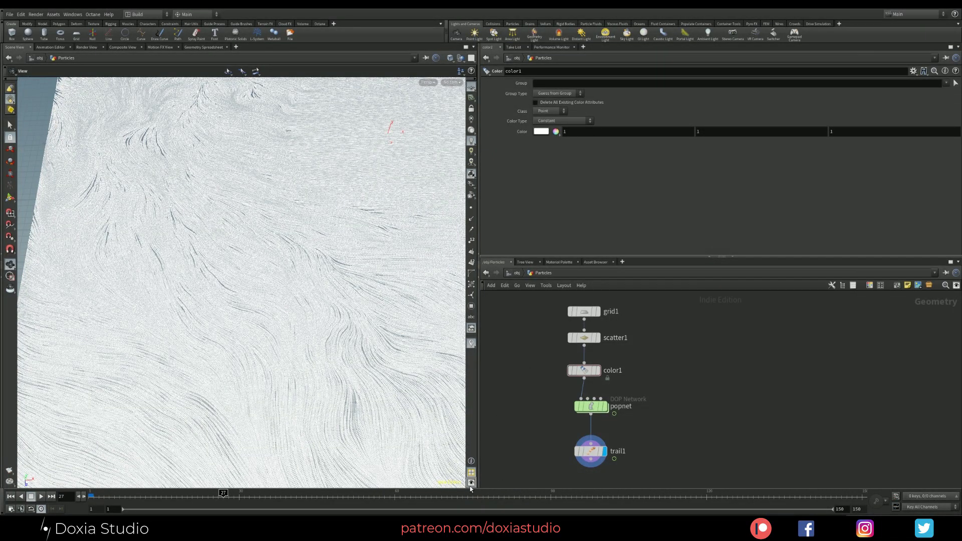
pyautogui.click(471, 483)
pyautogui.click(594, 346)
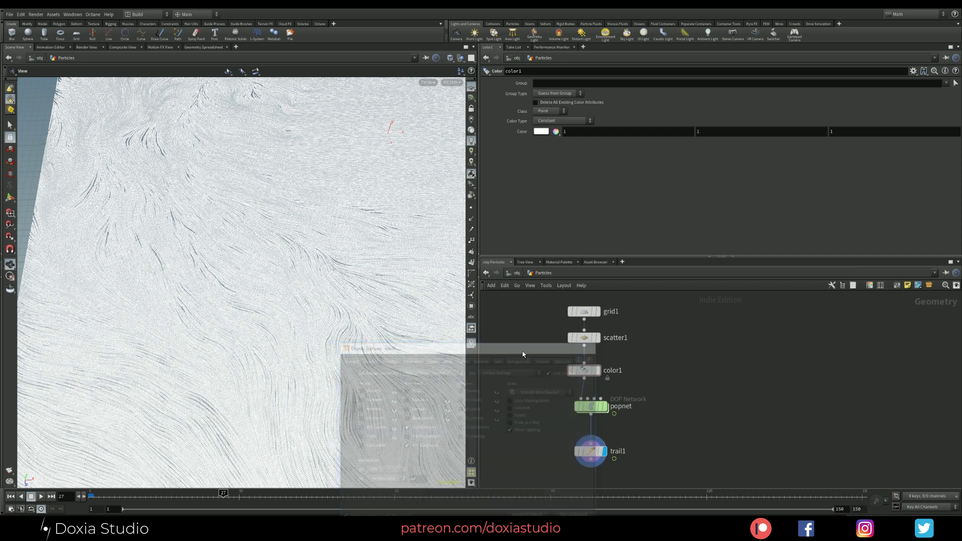
pyautogui.press('d')
pyautogui.moveTo(409, 347); pyautogui.dragTo(286, 202)
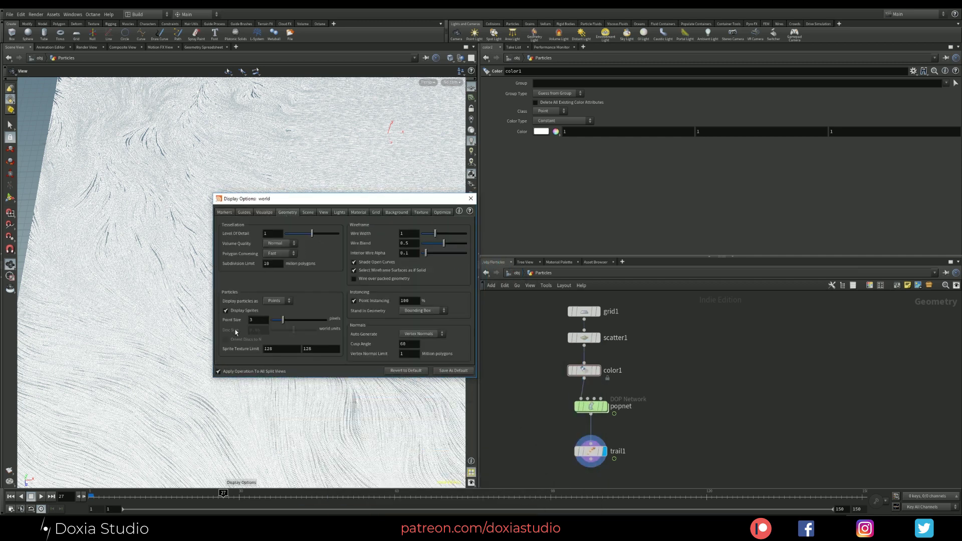
pyautogui.press('Return')
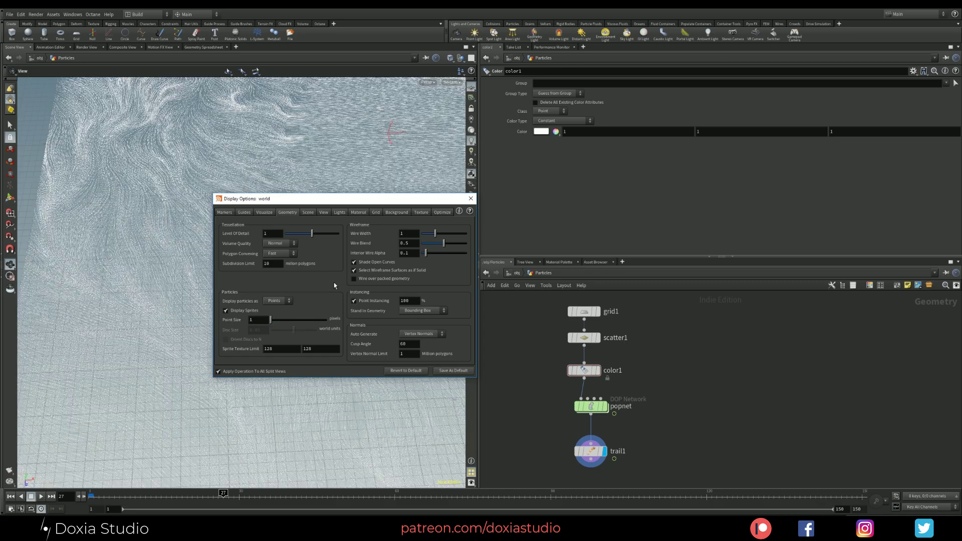
pyautogui.click(471, 199)
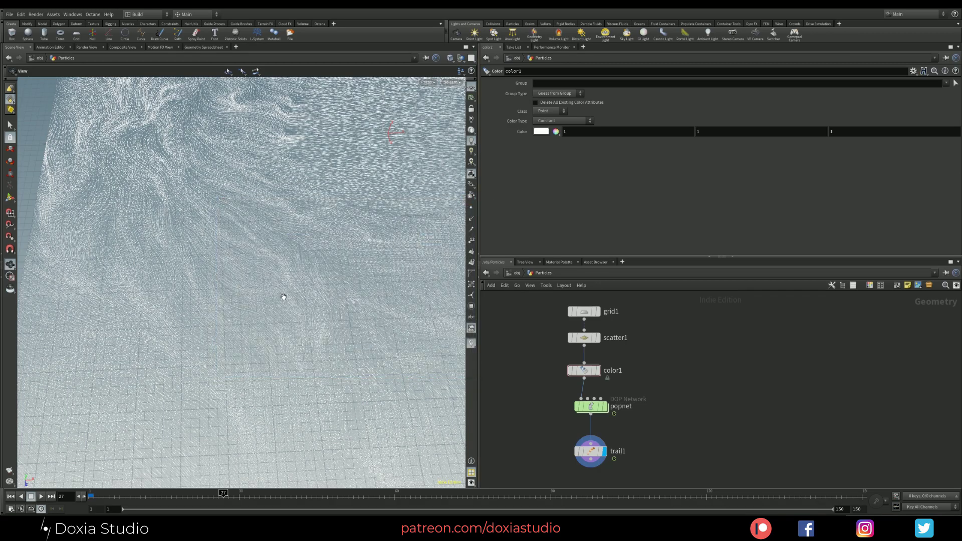
# Step: Examine the flow patterns of the white point trails from different angles and distances in the viewport
pyautogui.moveTo(283, 297); pyautogui.dragTo(208, 319, button='right')
pyautogui.moveTo(269, 300); pyautogui.dragTo(153, 326, button='middle')
pyautogui.moveTo(263, 303); pyautogui.dragTo(173, 323, button='right')
pyautogui.moveTo(230, 316); pyautogui.dragTo(300, 305, button='right')
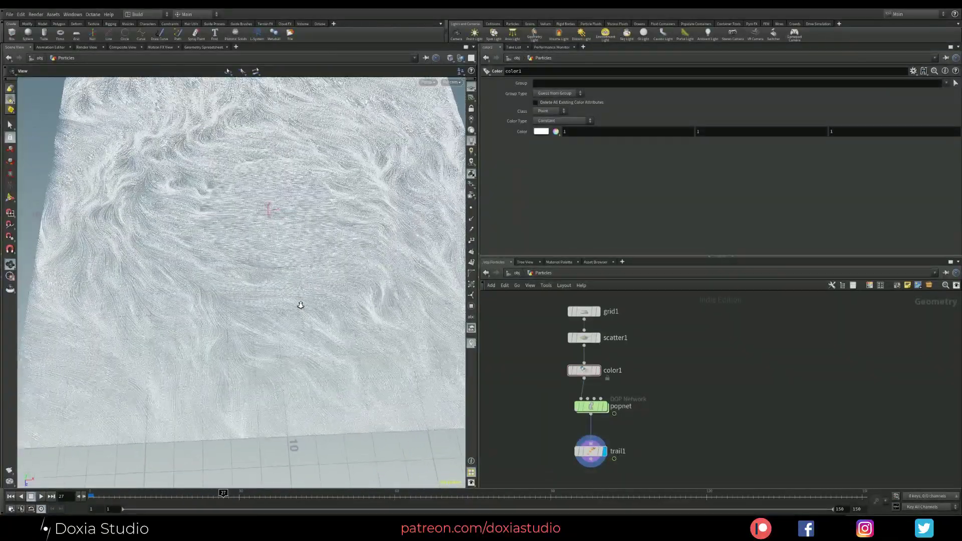
pyautogui.moveTo(300, 305); pyautogui.dragTo(281, 300)
pyautogui.moveTo(281, 300); pyautogui.dragTo(259, 341, button='middle')
pyautogui.moveTo(259, 342); pyautogui.dragTo(256, 302)
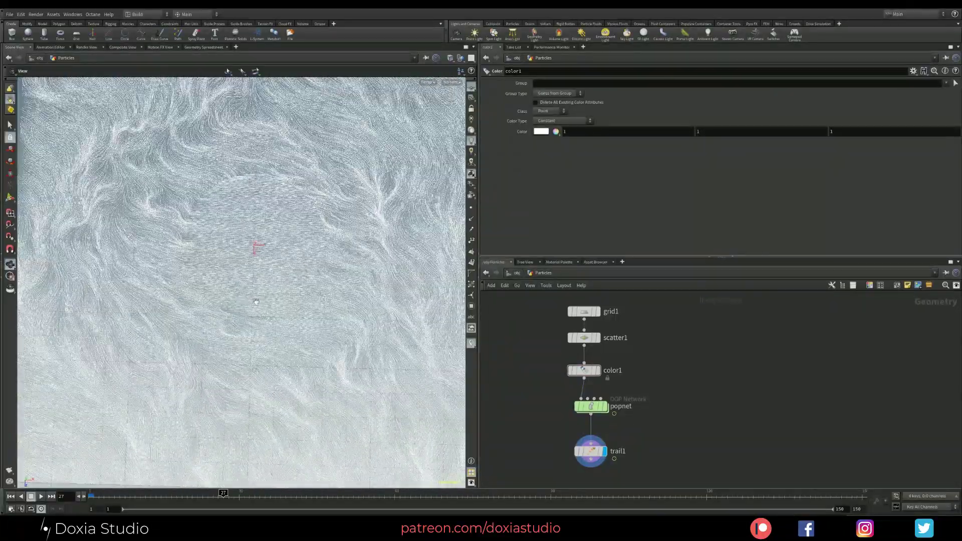
pyautogui.moveTo(256, 302); pyautogui.dragTo(270, 285, button='middle')
pyautogui.moveTo(270, 285); pyautogui.dragTo(344, 292, button='right')
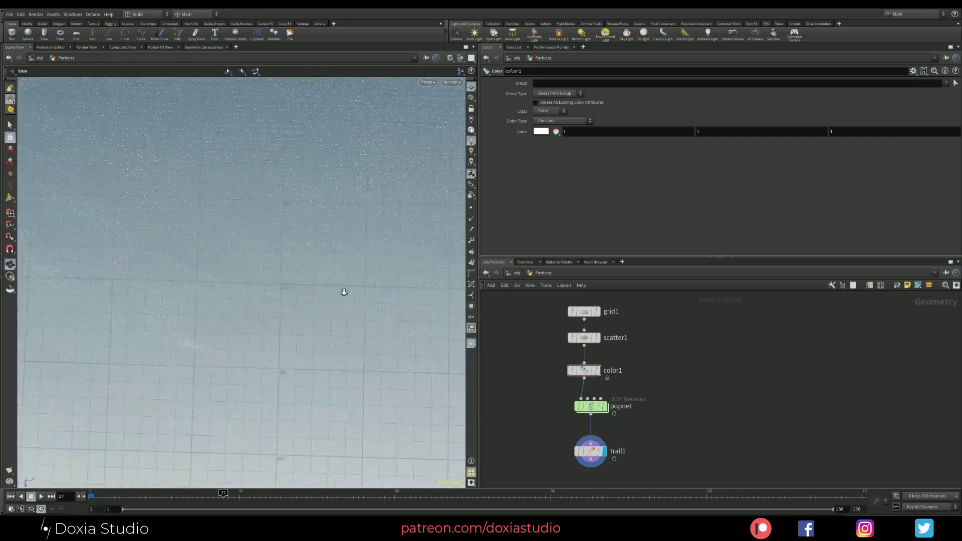
# Step: Switch the viewport's background color scheme to Dark, close the display options and inspect the white trails against it
pyautogui.moveTo(375, 284); pyautogui.dragTo(318, 294)
pyautogui.moveTo(386, 283); pyautogui.dragTo(215, 329)
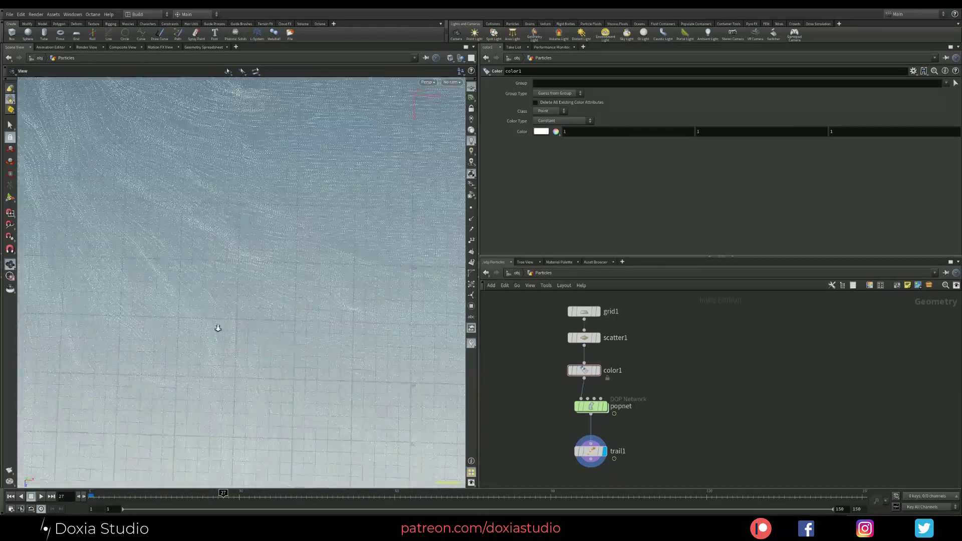
pyautogui.press('d')
pyautogui.click(392, 213)
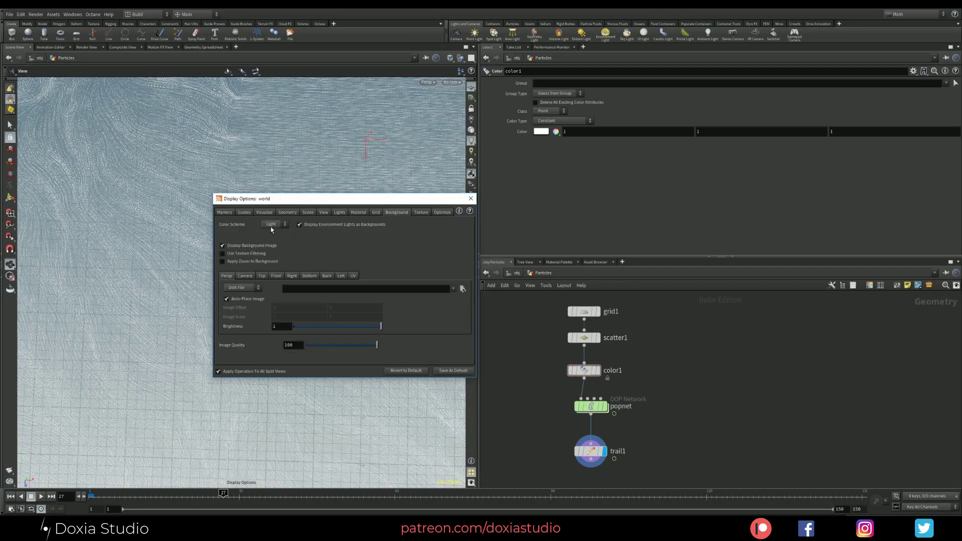
pyautogui.click(273, 225)
pyautogui.click(269, 239)
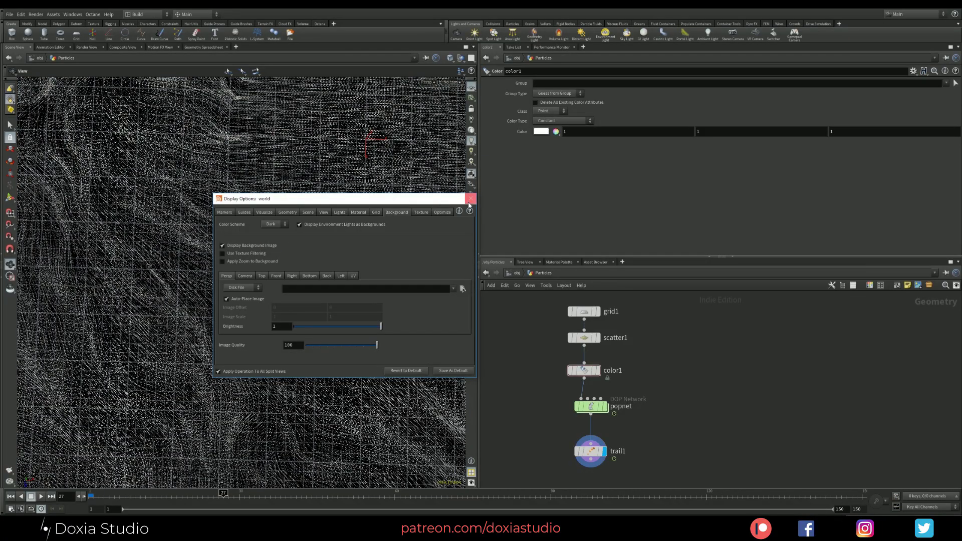
pyautogui.click(469, 200)
pyautogui.moveTo(326, 240)
pyautogui.mouseDown()
pyautogui.moveTo(221, 279)
pyautogui.moveTo(221, 264)
pyautogui.moveTo(301, 259)
pyautogui.moveTo(239, 290)
pyautogui.moveTo(209, 221)
pyautogui.moveTo(154, 275)
pyautogui.moveTo(322, 232)
pyautogui.mouseUp()
pyautogui.moveTo(322, 231); pyautogui.dragTo(110, 302, button='right')
pyautogui.moveTo(111, 301)
pyautogui.mouseDown()
pyautogui.moveTo(176, 258)
pyautogui.moveTo(251, 234)
pyautogui.moveTo(210, 233)
pyautogui.moveTo(137, 275)
pyautogui.moveTo(126, 301)
pyautogui.mouseUp()
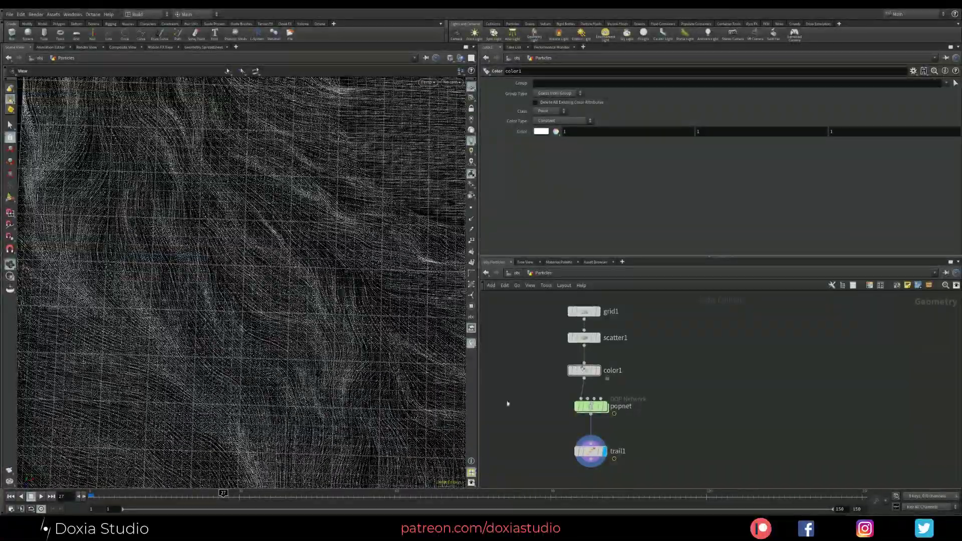
# Step: In popnet's wrangle_velocityBrightness, add the line float speed = chf("SpeedMult"); and create its Speedmult parameter, set to 0.101
pyautogui.doubleClick(595, 407)
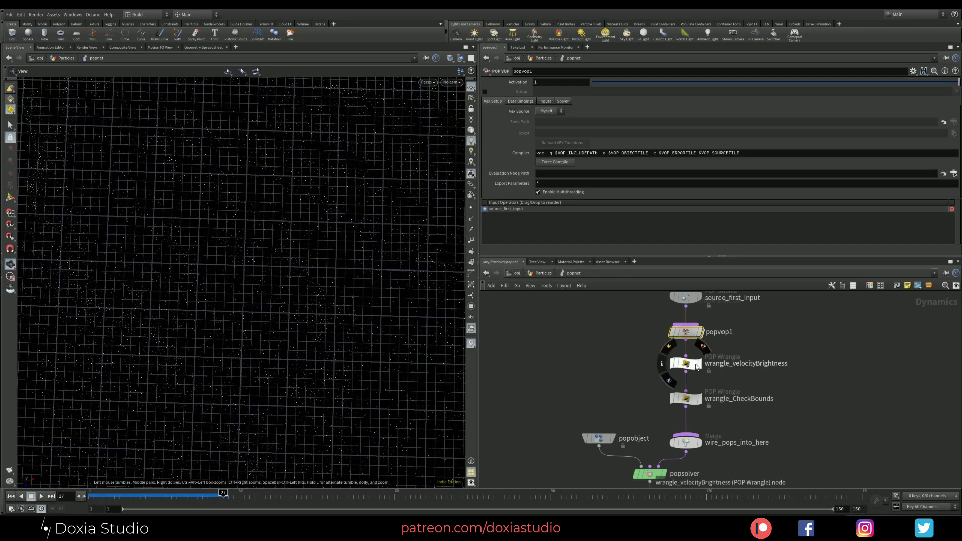
pyautogui.click(696, 367)
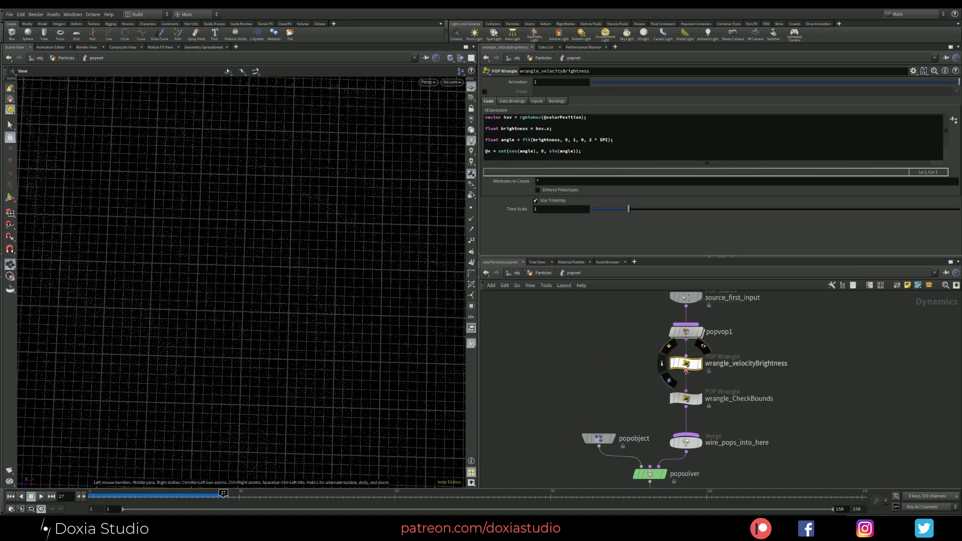
pyautogui.click(598, 144)
pyautogui.press('Return')
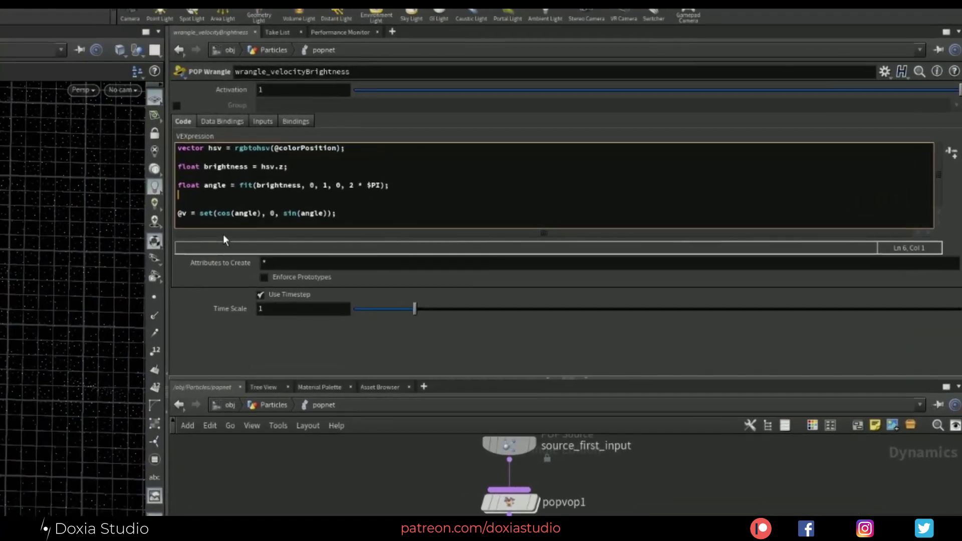
pyautogui.press('Return')
pyautogui.write('float')
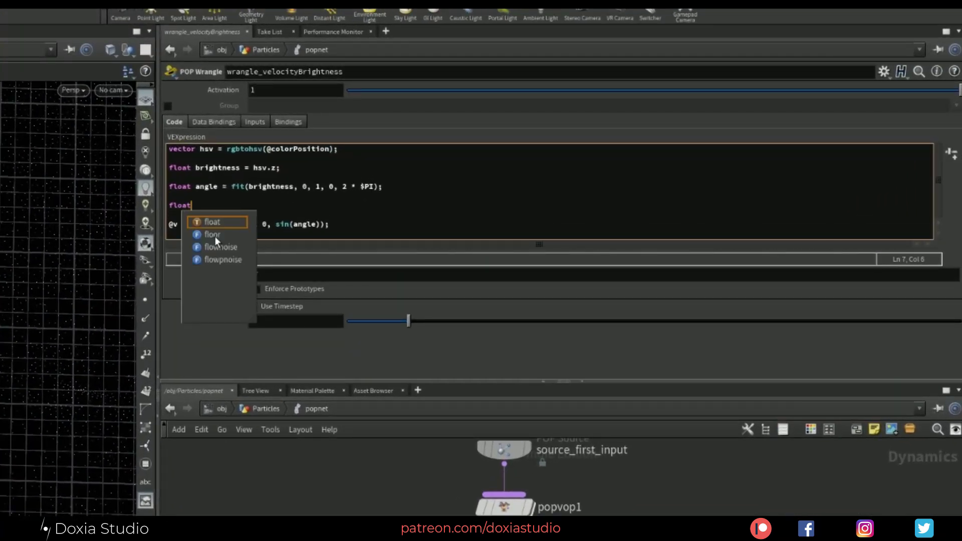
pyautogui.write(' speed = ')
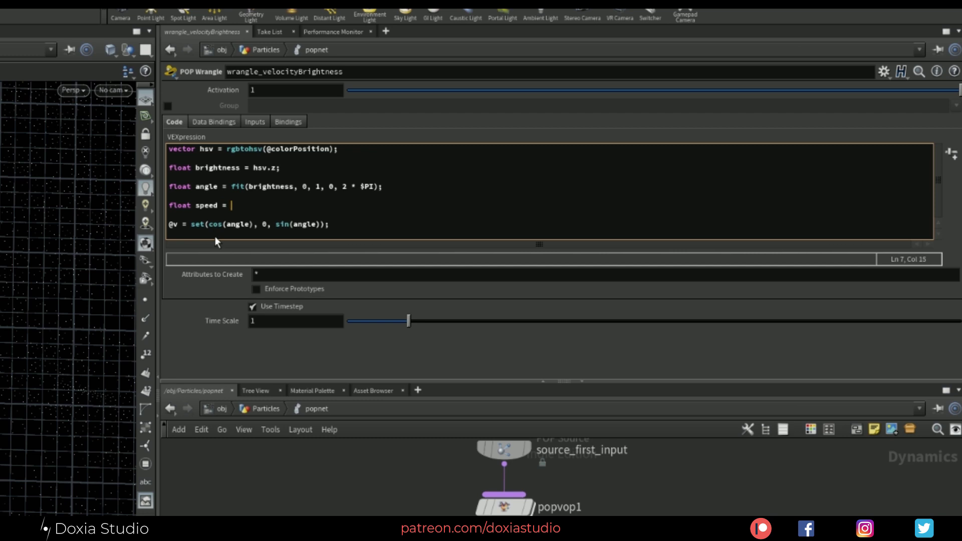
pyautogui.write('chf("Spe')
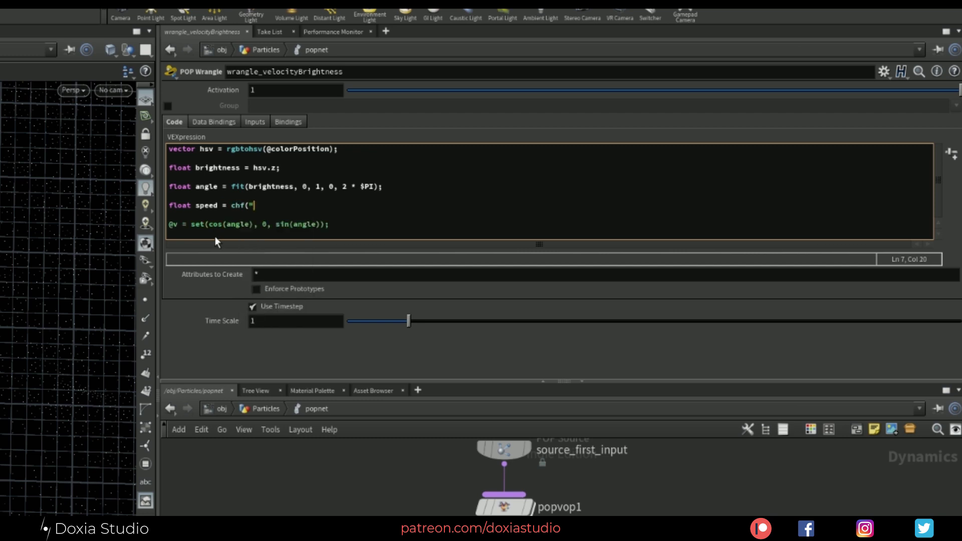
pyautogui.write('ed')
pyautogui.write('Mult"')
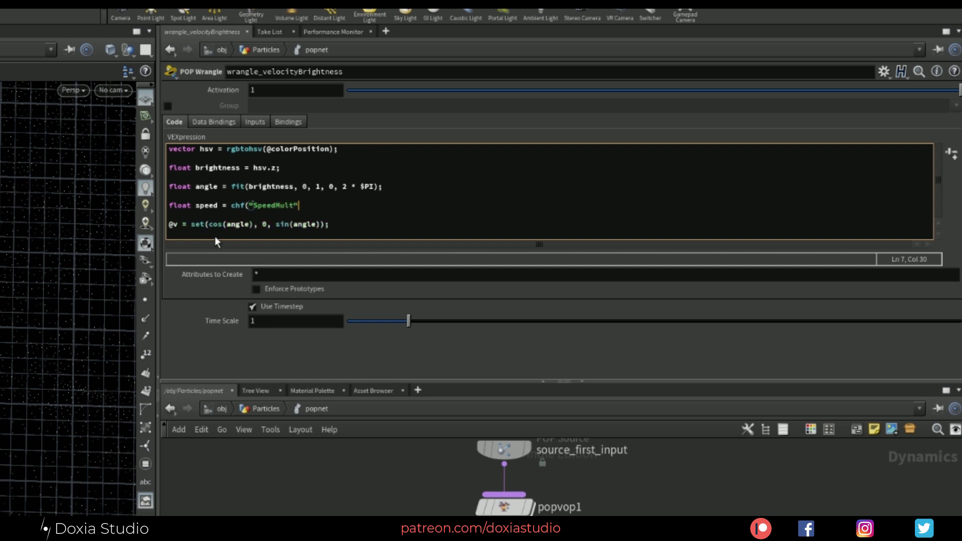
pyautogui.write(');')
pyautogui.click(947, 157)
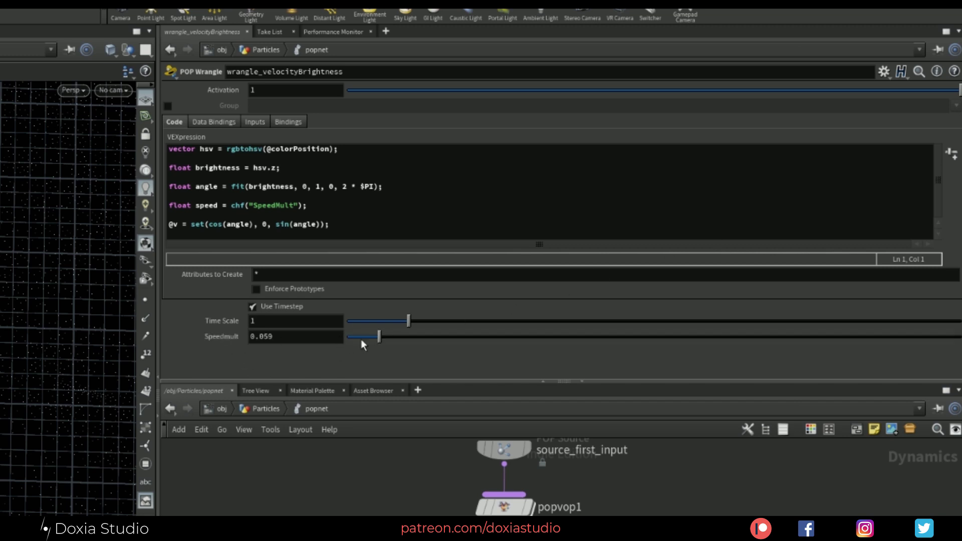
pyautogui.moveTo(405, 337); pyautogui.dragTo(409, 337)
# Step: Multiply both cos(angle) and sin(angle) by speed in the @v line of the velocity brightness code
pyautogui.doubleClick(213, 205)
pyautogui.hotkey('ctrl', 'c')
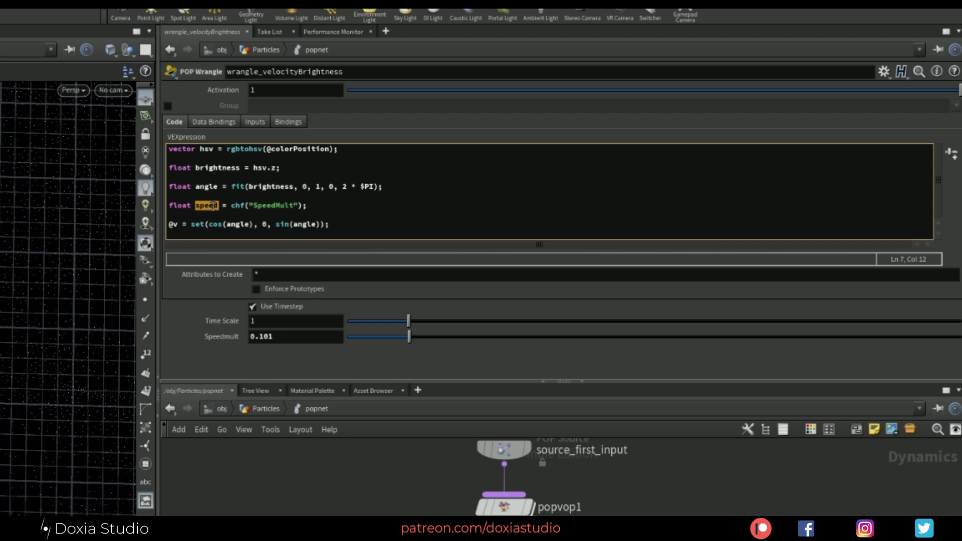
pyautogui.click(255, 224)
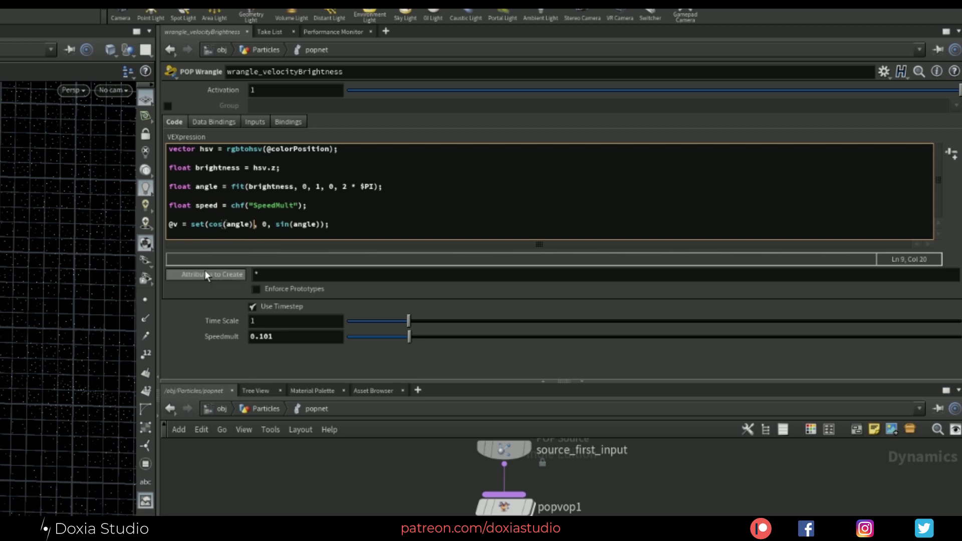
pyautogui.write('*')
pyautogui.hotkey('ctrl', 'v')
pyautogui.press('Right')
pyautogui.press('Right')
pyautogui.press('Right')
pyautogui.press('Right')
pyautogui.press('Right')
pyautogui.press('Right')
pyautogui.press('Right')
pyautogui.press('Right')
pyautogui.press('Right')
pyautogui.press('Right')
pyautogui.press('Right')
pyautogui.press('Right')
pyautogui.press('Right')
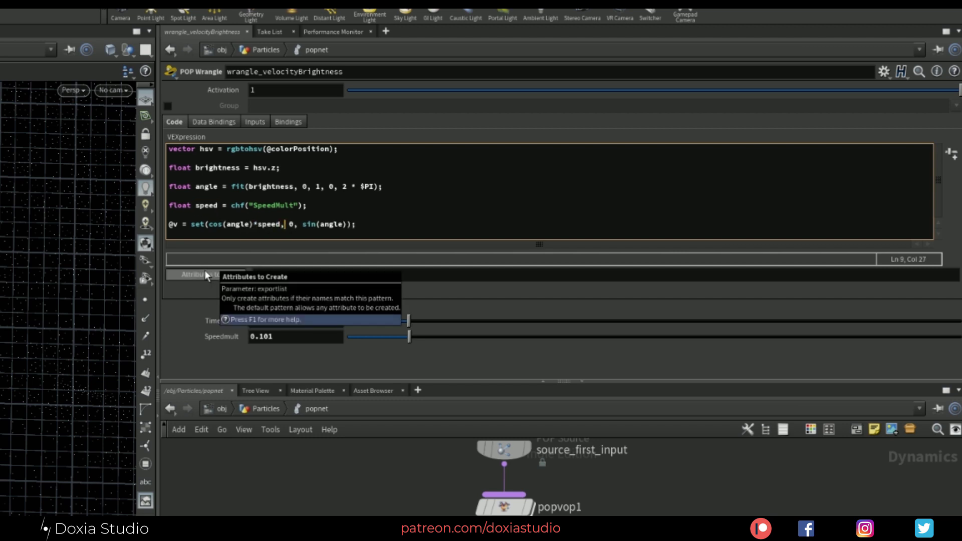
pyautogui.press('Right')
pyautogui.press('Right')
pyautogui.write('*')
pyautogui.hotkey('ctrl', 'v')
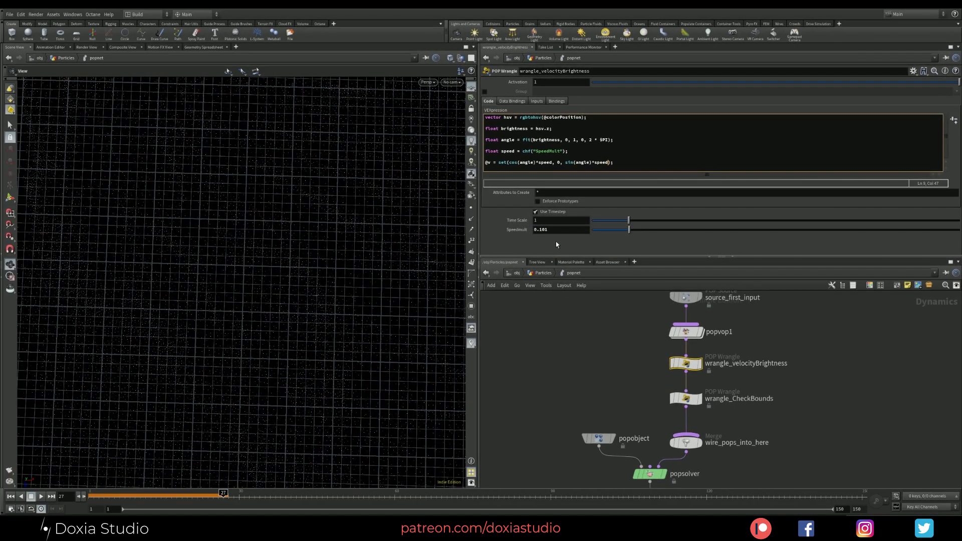
# Step: Replay the simulation from the first frame and view the slower trails at the Particles network level
pyautogui.click(16, 497)
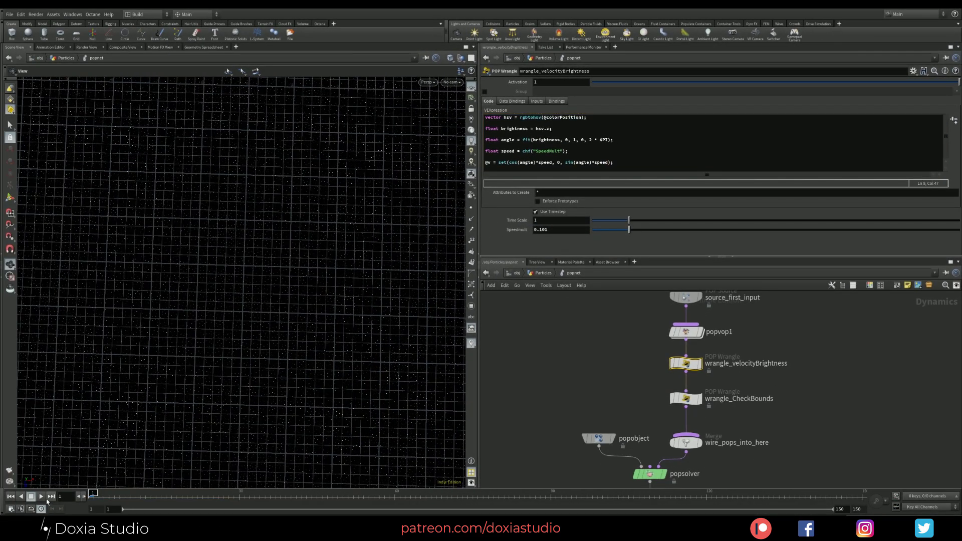
pyautogui.click(41, 496)
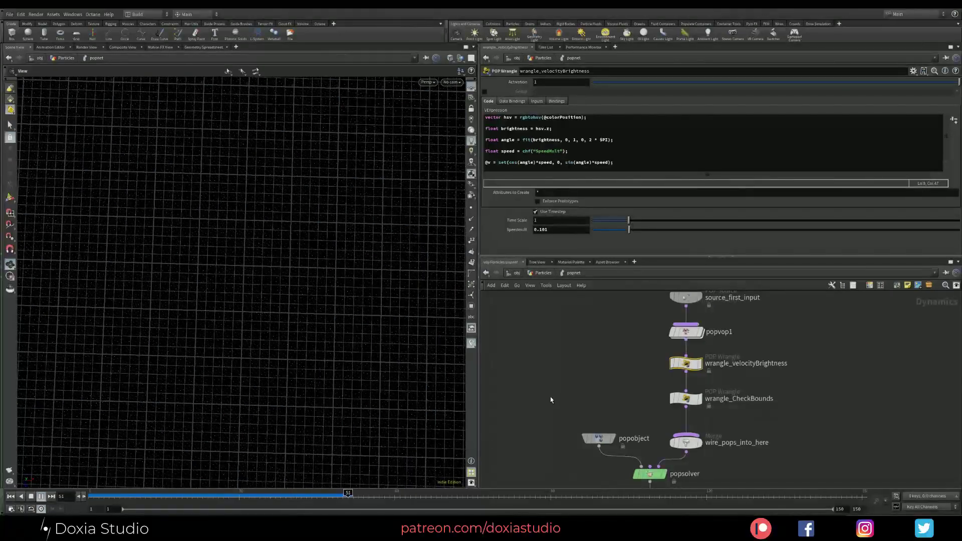
pyautogui.press('u')
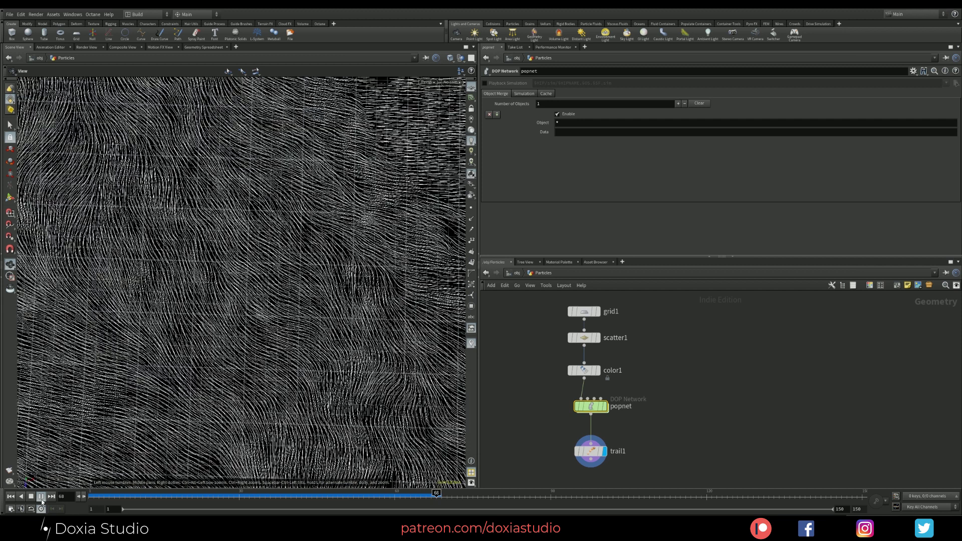
pyautogui.click(40, 498)
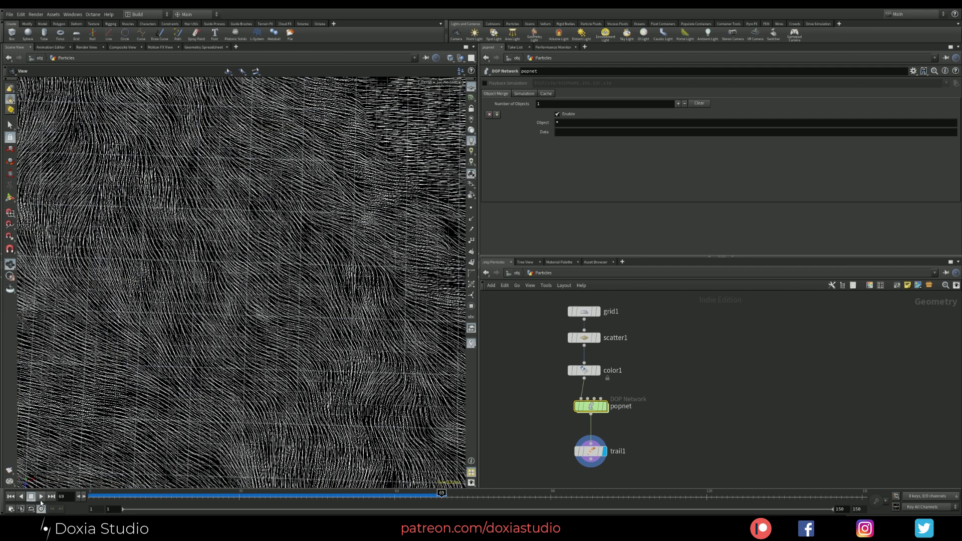
# Step: Set Speedmult to 0.1 on wrangle_velocityBrightness inside popnet
pyautogui.doubleClick(595, 405)
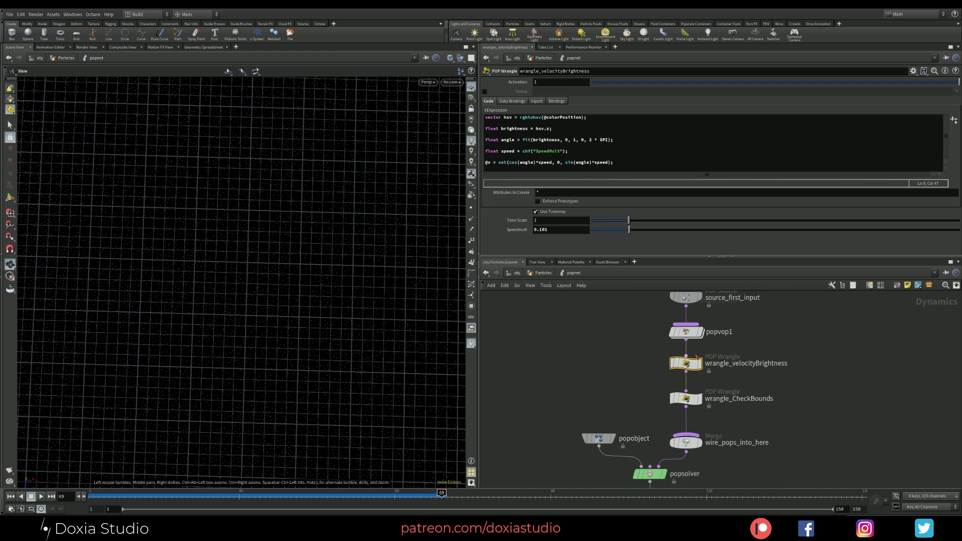
pyautogui.moveTo(629, 231); pyautogui.dragTo(627, 231)
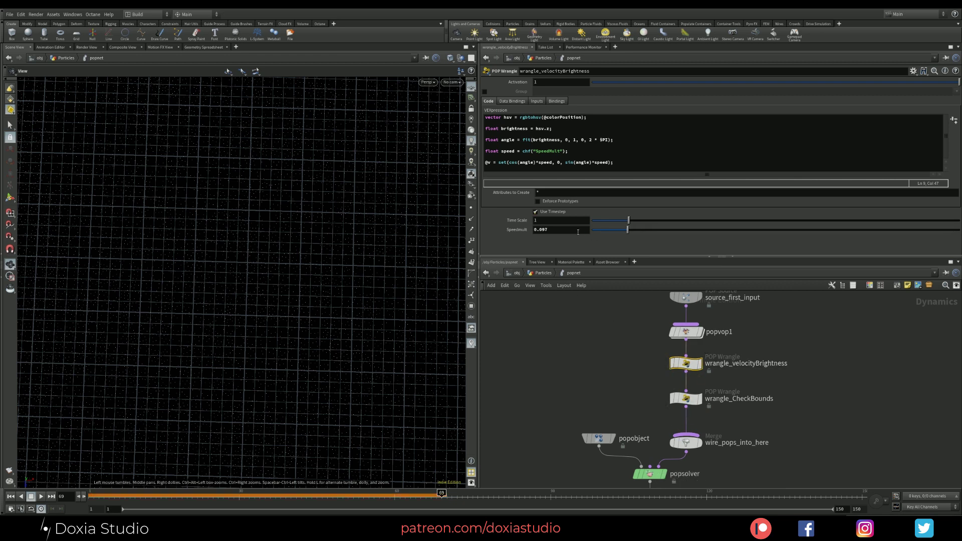
pyautogui.moveTo(540, 232); pyautogui.dragTo(538, 236)
pyautogui.write('1')
pyautogui.press('Return')
# Step: Set Speedmult to 1 on wrangle_velocityBrightness
pyautogui.moveTo(301, 307); pyautogui.dragTo(152, 378, button='middle')
pyautogui.moveTo(152, 378); pyautogui.dragTo(176, 363, button='right')
pyautogui.moveTo(74, 399); pyautogui.dragTo(277, 348, button='right')
pyautogui.moveTo(204, 371); pyautogui.dragTo(164, 380)
pyautogui.moveTo(163, 380); pyautogui.dragTo(285, 340, button='right')
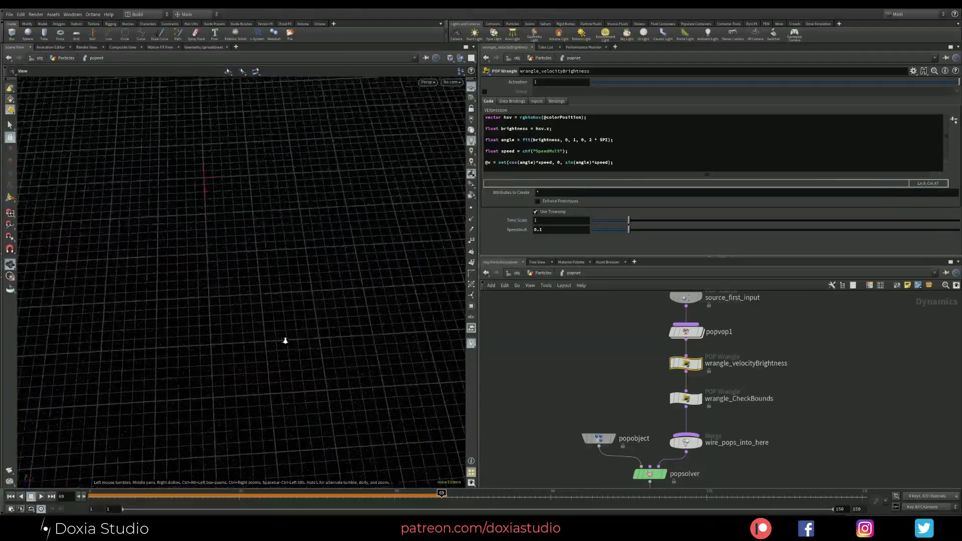
pyautogui.moveTo(285, 341); pyautogui.dragTo(210, 369)
pyautogui.doubleClick(538, 229)
pyautogui.write('1')
pyautogui.press('Return')
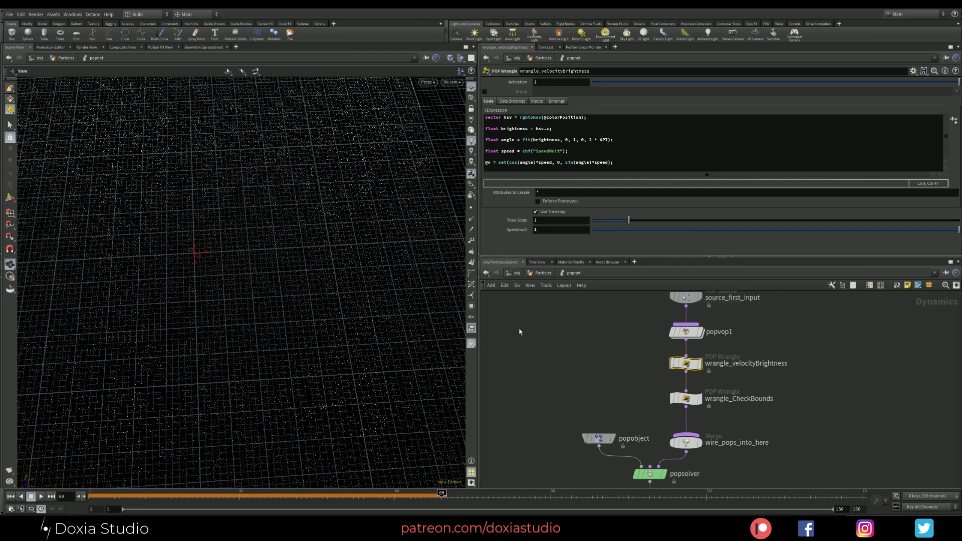
# Step: Return to the Particles network and replay the simulation from the first frame to check the trails at full speed
pyautogui.press('u')
pyautogui.press('u')
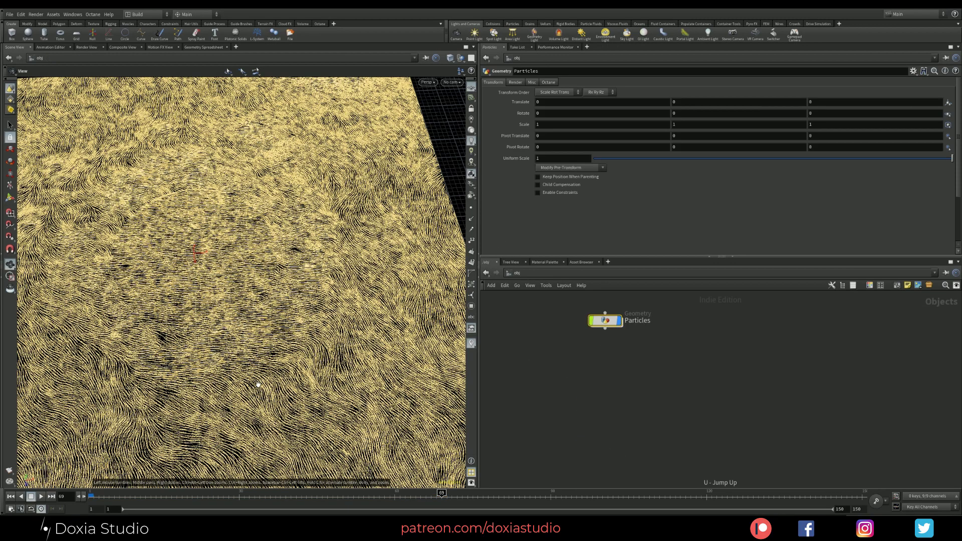
pyautogui.doubleClick(605, 320)
pyautogui.click(11, 496)
pyautogui.click(40, 496)
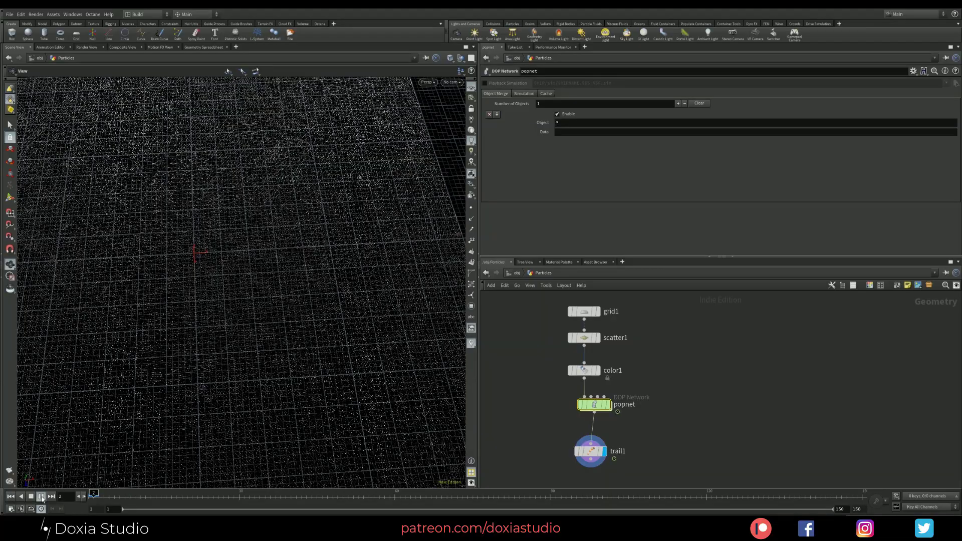
pyautogui.moveTo(270, 396); pyautogui.dragTo(281, 382)
pyautogui.moveTo(442, 361); pyautogui.dragTo(206, 389)
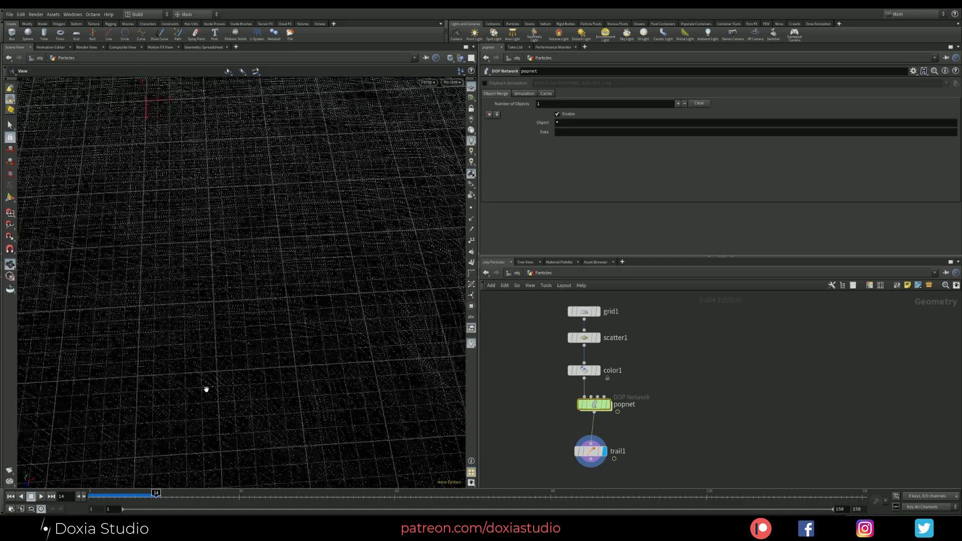
# Step: Set Speedmult back to 0.1 on wrangle_velocityBrightness inside popnet
pyautogui.doubleClick(594, 404)
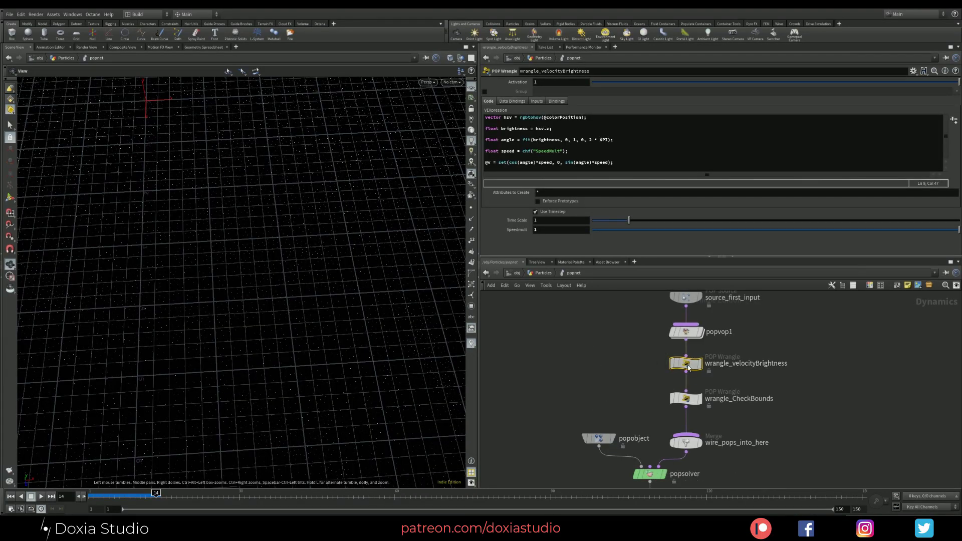
pyautogui.moveTo(543, 230); pyautogui.dragTo(454, 236)
pyautogui.press('Return')
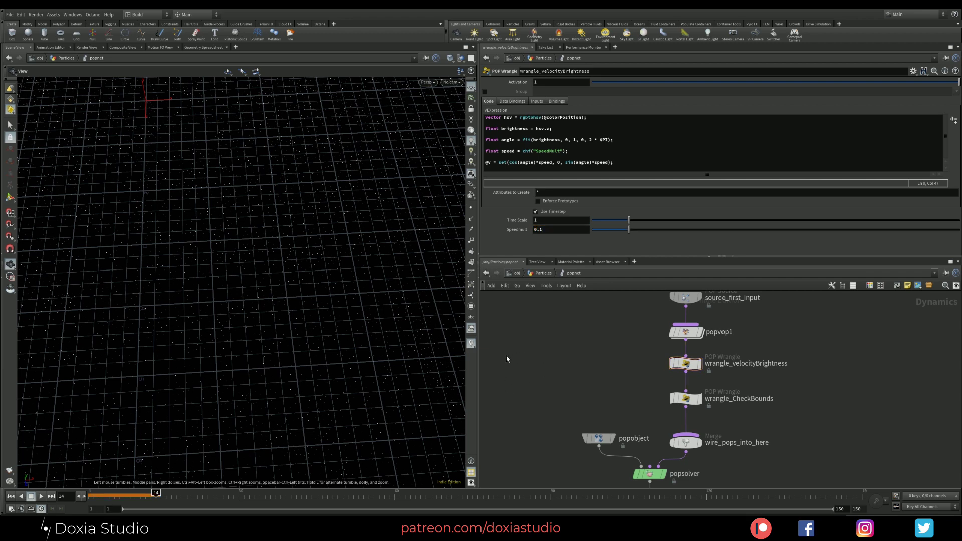
# Step: Go back up to the Particles network, replay from the first frame and inspect the trails at the reduced speed
pyautogui.press('u')
pyautogui.click(10, 496)
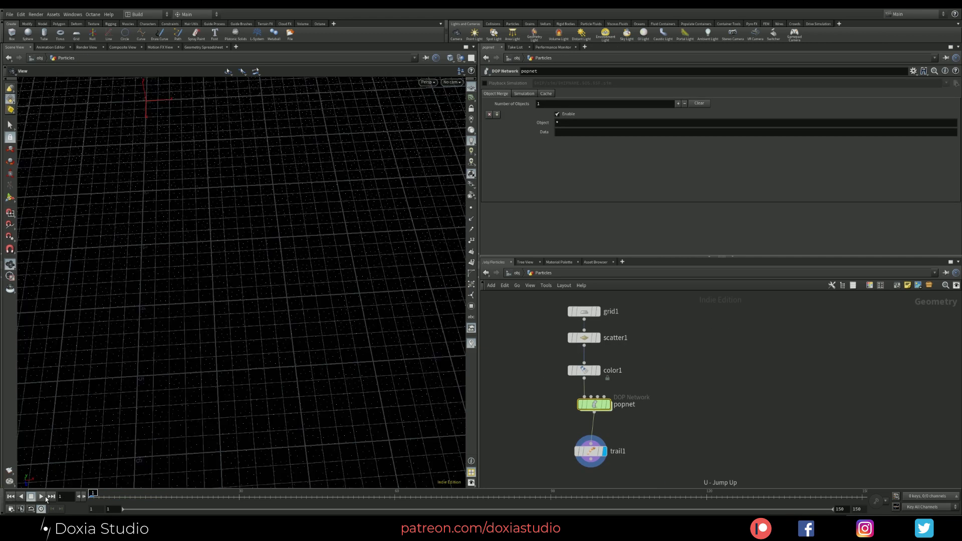
pyautogui.click(41, 496)
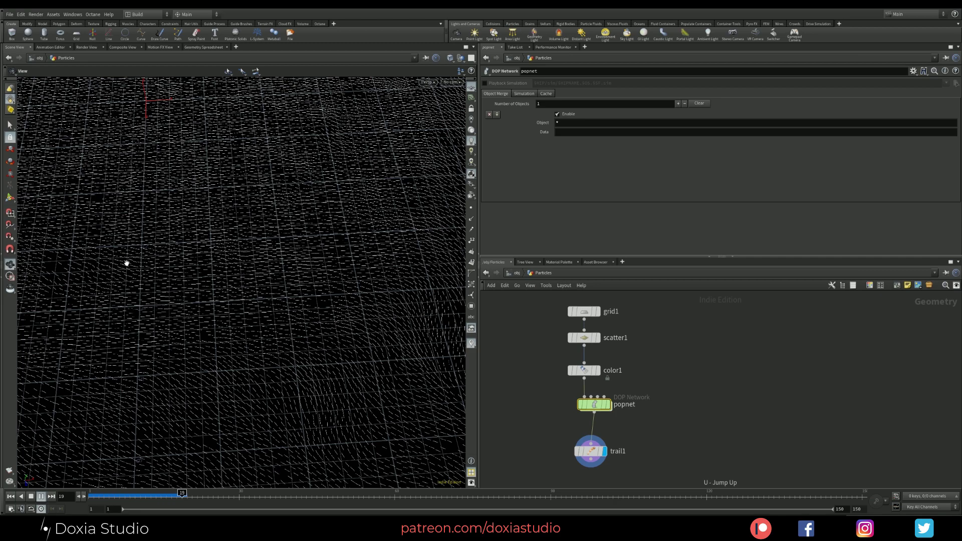
pyautogui.moveTo(250, 329); pyautogui.dragTo(179, 372)
pyautogui.moveTo(179, 372); pyautogui.dragTo(125, 404, button='right')
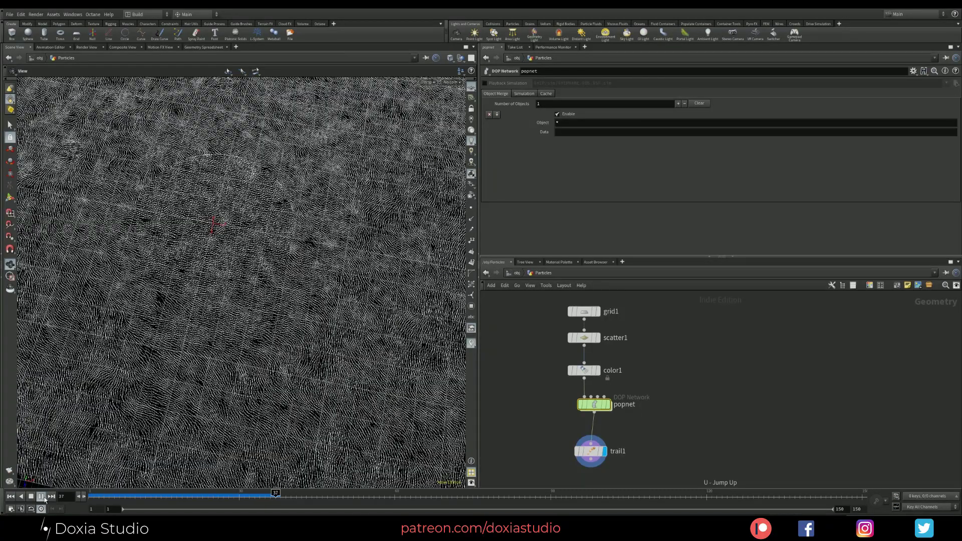
pyautogui.click(43, 498)
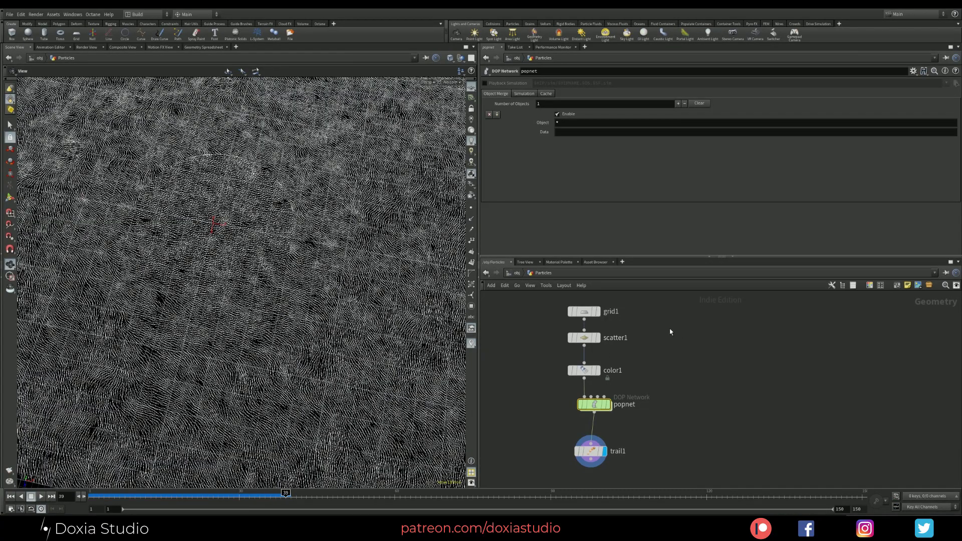
# Step: Set scatter1's Force Total Count to 8000
pyautogui.click(583, 338)
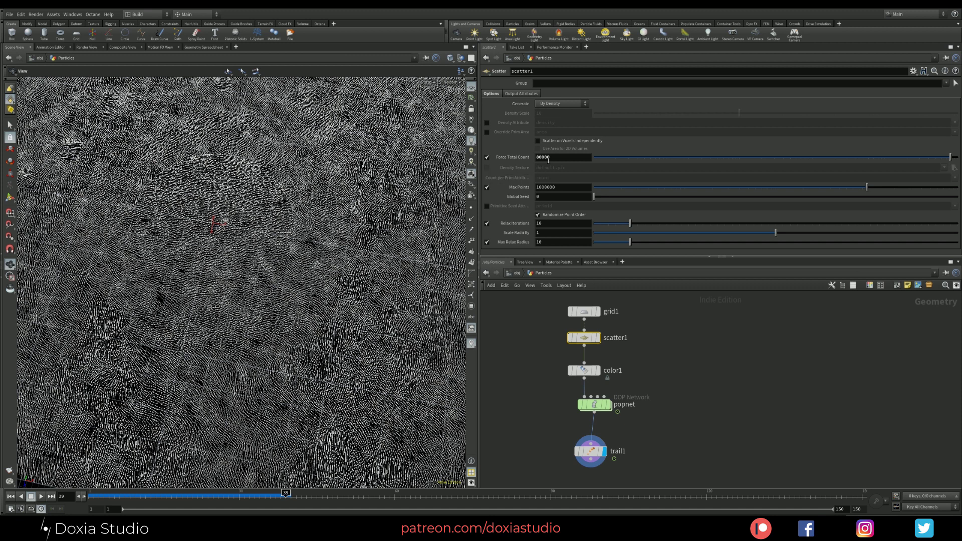
pyautogui.click(554, 157)
pyautogui.press('Return')
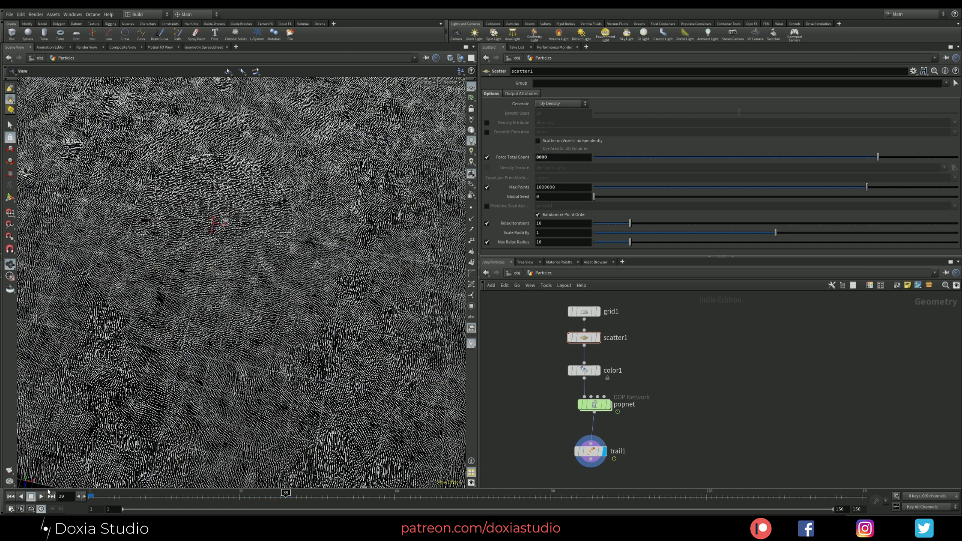
# Step: Replay the simulation from the first frame with the new point count and inspect the trails across the whole grid
pyautogui.click(10, 498)
pyautogui.click(41, 497)
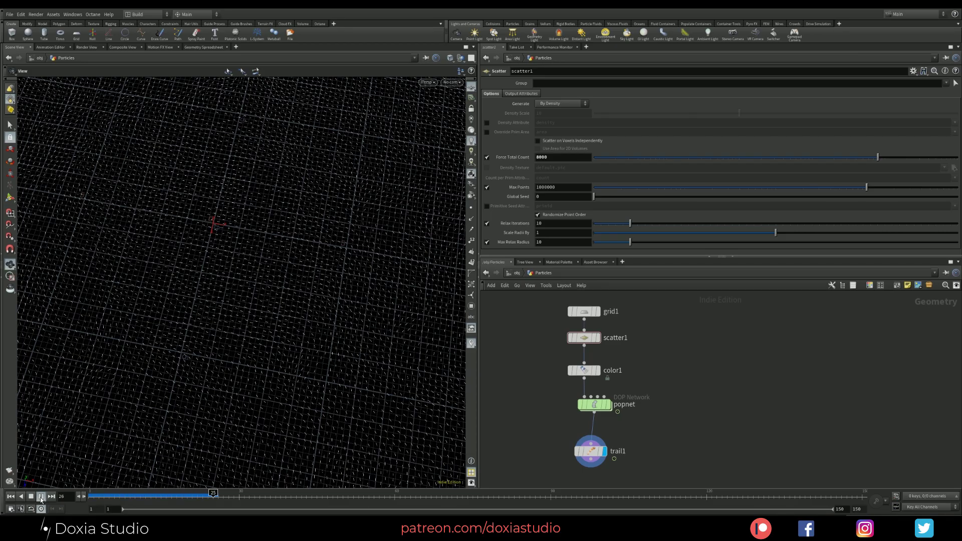
pyautogui.click(40, 497)
pyautogui.moveTo(288, 384); pyautogui.dragTo(268, 400, button='right')
pyautogui.moveTo(268, 400); pyautogui.dragTo(258, 395)
pyautogui.scroll(2, 257, 395)
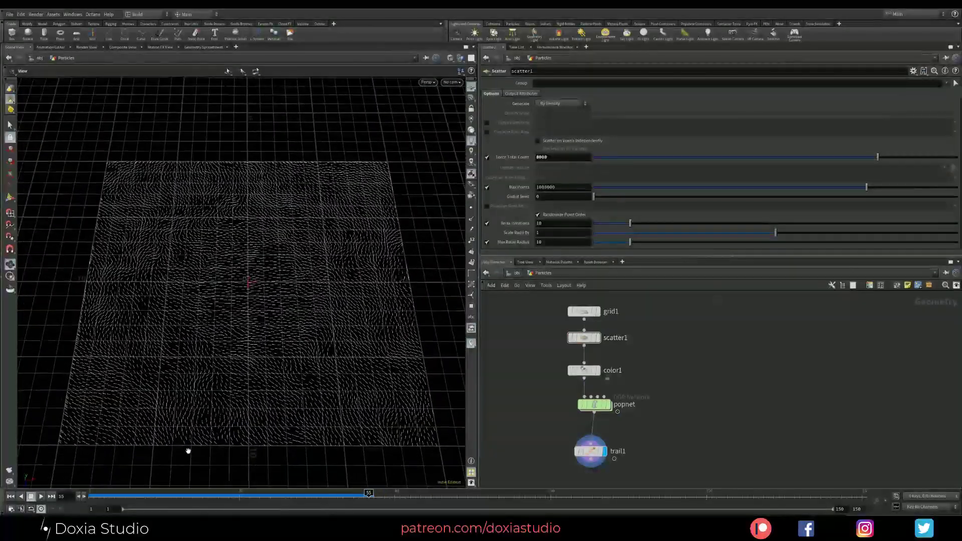
pyautogui.click(10, 497)
pyautogui.click(41, 496)
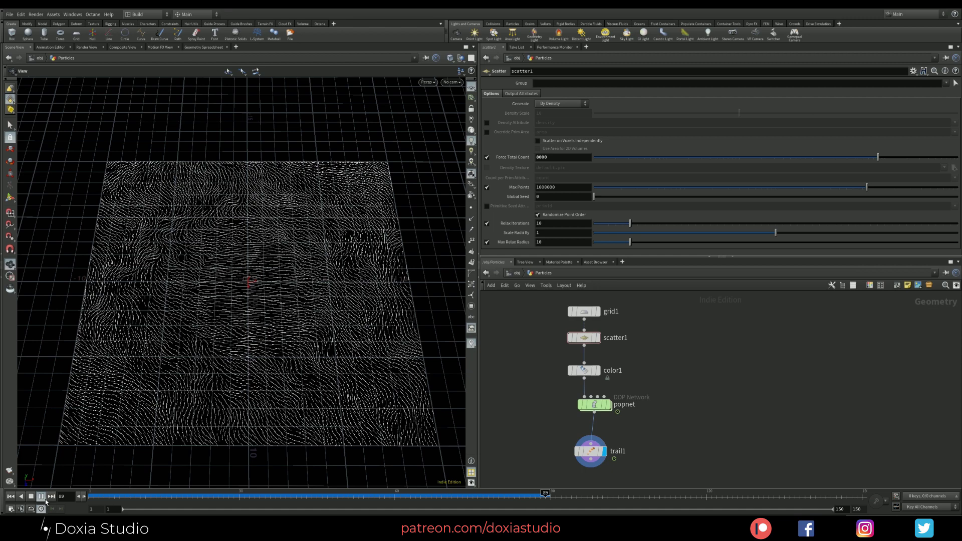
pyautogui.moveTo(266, 389)
pyautogui.mouseDown()
pyautogui.moveTo(264, 401)
pyautogui.moveTo(251, 382)
pyautogui.mouseUp()
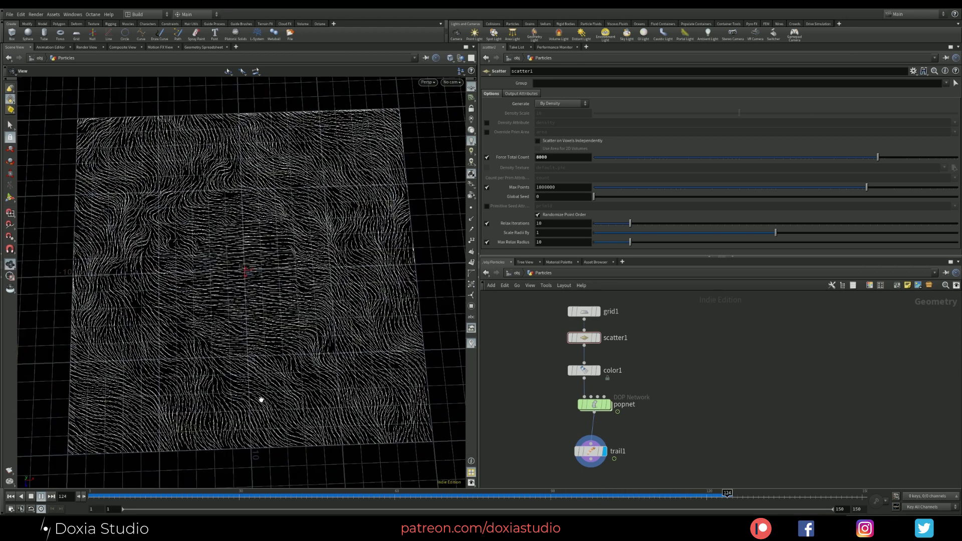
pyautogui.click(40, 496)
# Step: Open popvop1 inside popnet and show the parameters of its colormap1 node
pyautogui.doubleClick(594, 403)
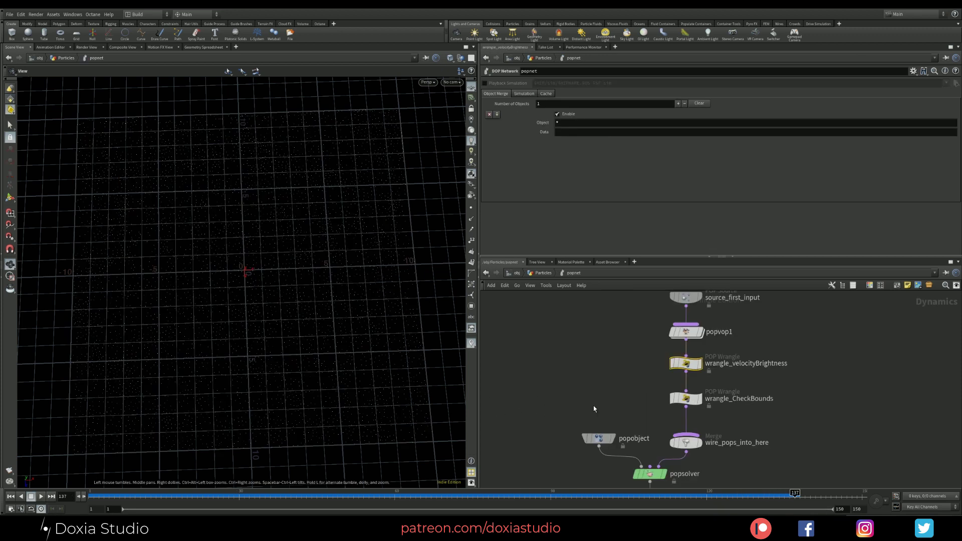
pyautogui.click(686, 364)
pyautogui.click(689, 332)
pyautogui.doubleClick(689, 332)
pyautogui.click(743, 335)
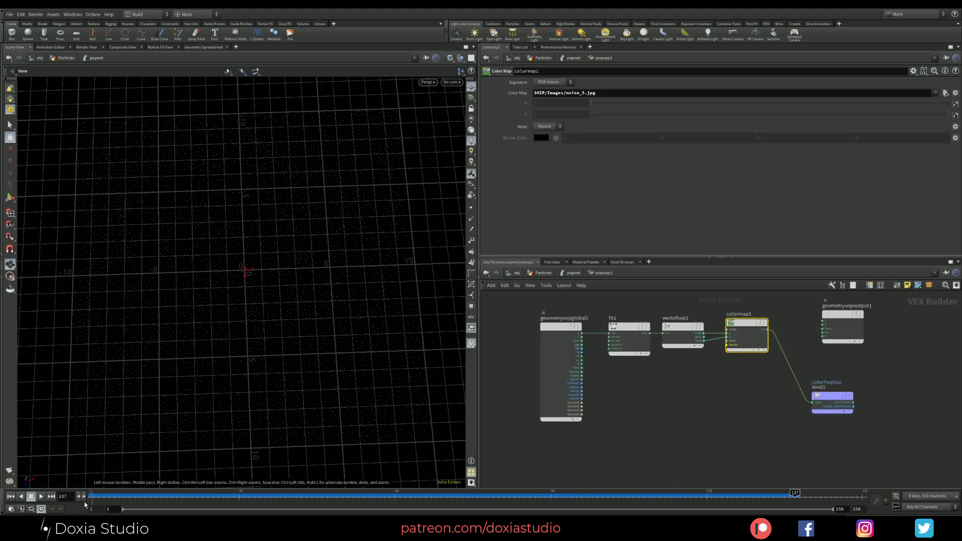
# Step: Switch to File Explorer and preview the w7 portrait in the Images folder, then return to Houdini
pyautogui.hotkey('alt', 'Tab')
pyautogui.click(703, 311)
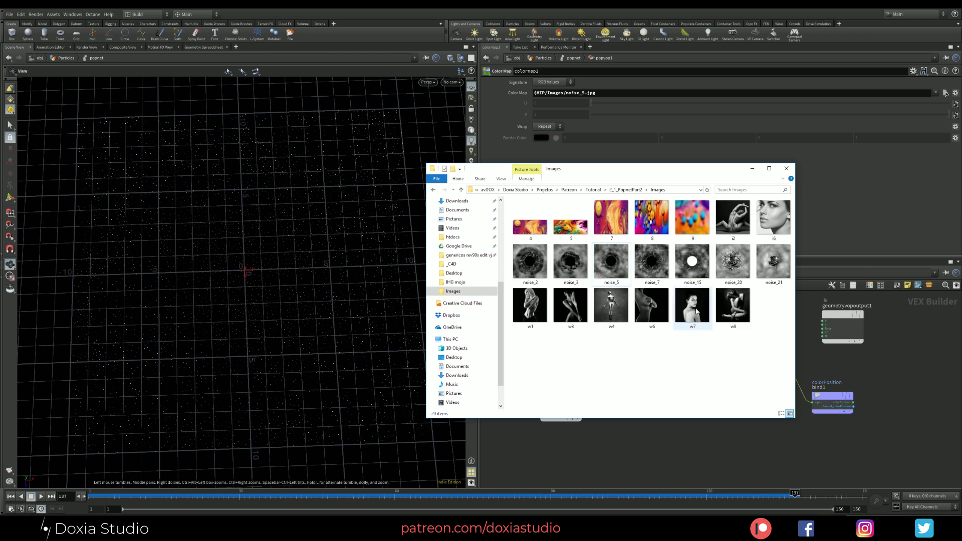
pyautogui.doubleClick(699, 312)
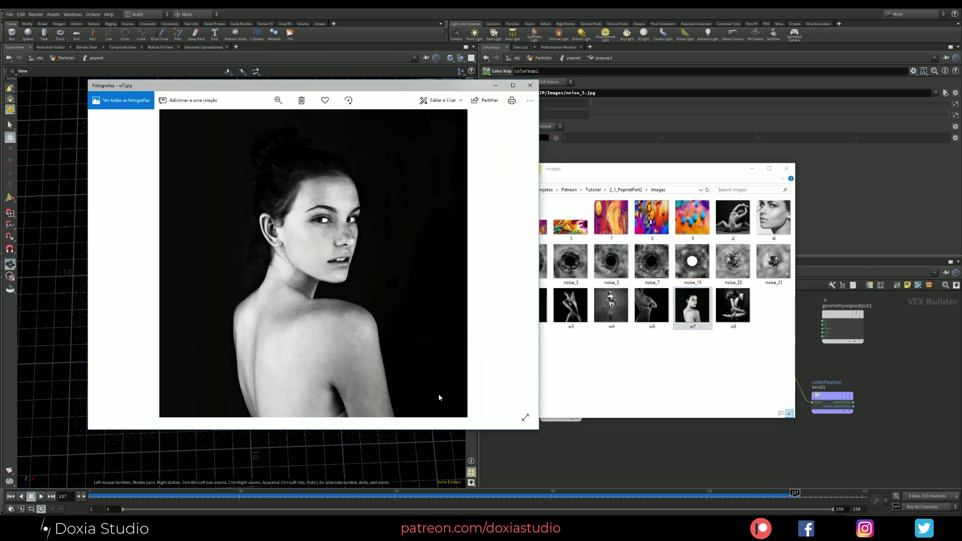
pyautogui.moveTo(691, 466); pyautogui.dragTo(740, 414)
pyautogui.click(750, 328)
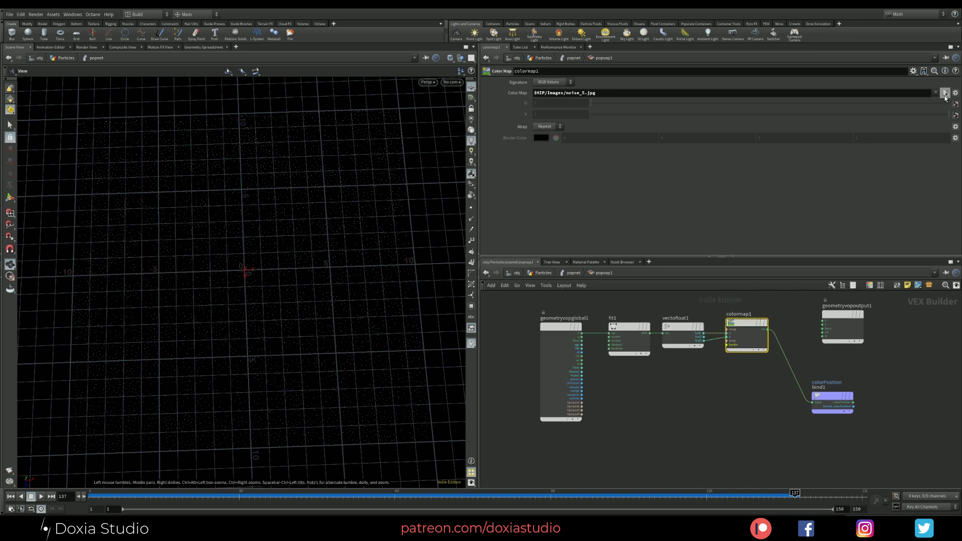
# Step: Set colormap1's Color Map to $HIP/Images/w7.jpg
pyautogui.click(945, 94)
pyautogui.scroll(-1, 694, 208)
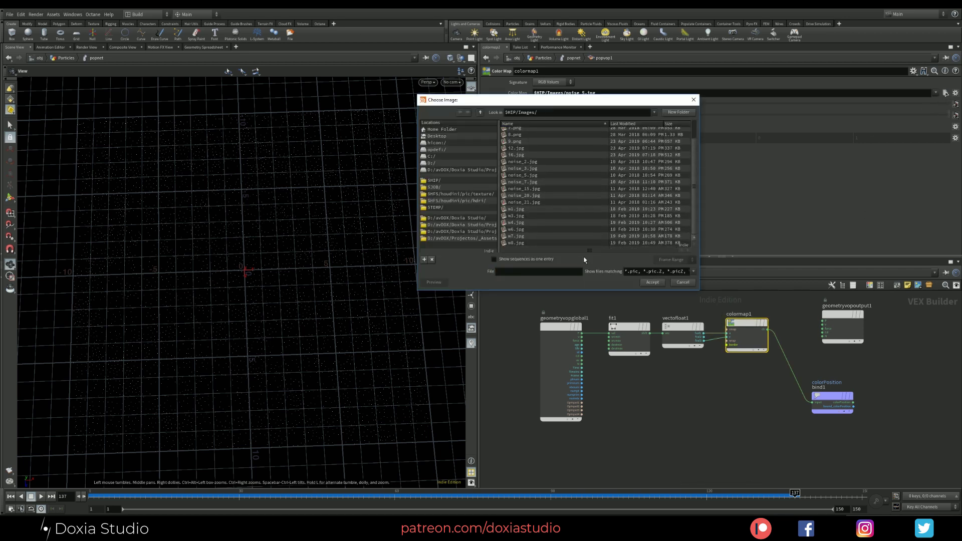
pyautogui.click(514, 237)
pyautogui.click(652, 283)
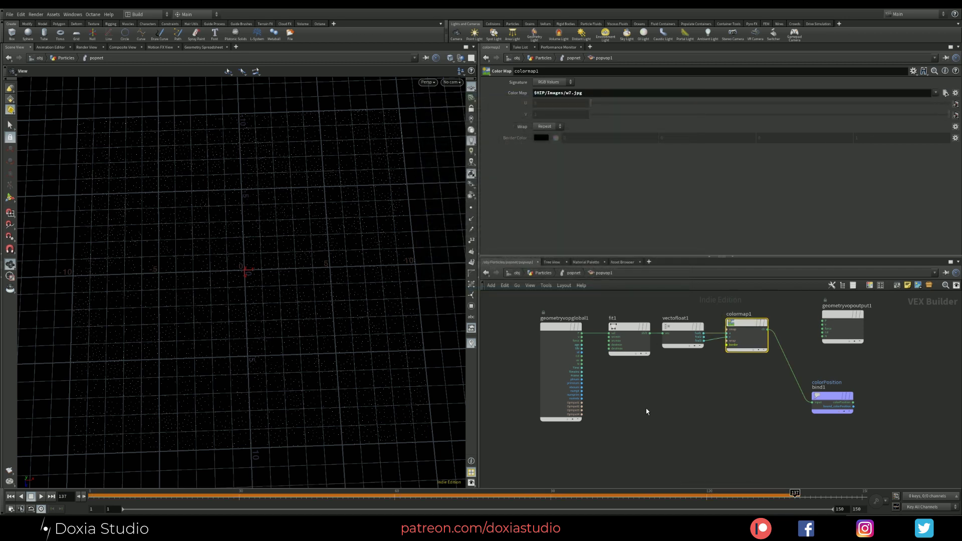
# Step: Go back up to the Particles network, replay from the first frame and orbit around the trails to examine the portrait
pyautogui.press('u')
pyautogui.press('u')
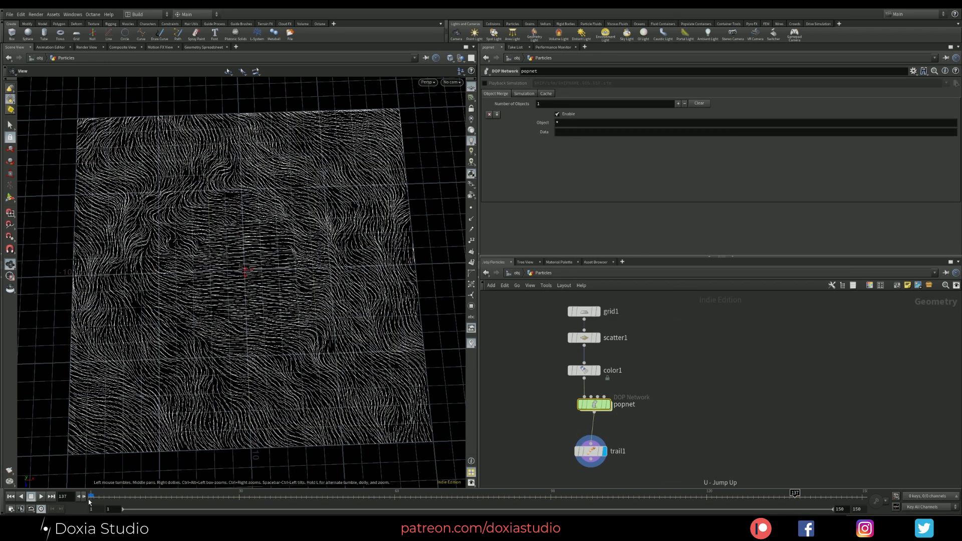
pyautogui.click(10, 497)
pyautogui.click(41, 496)
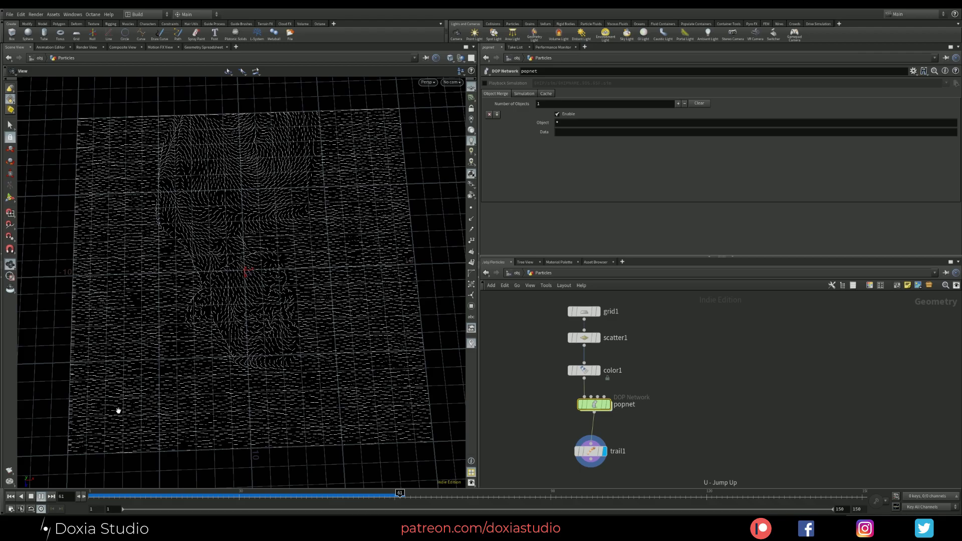
pyautogui.moveTo(119, 411); pyautogui.dragTo(441, 393)
pyautogui.moveTo(311, 326); pyautogui.dragTo(457, 208, button='middle')
pyautogui.moveTo(40, 416); pyautogui.dragTo(260, 272, button='middle')
pyautogui.moveTo(260, 273); pyautogui.dragTo(241, 299, button='right')
pyautogui.moveTo(258, 316); pyautogui.dragTo(234, 355)
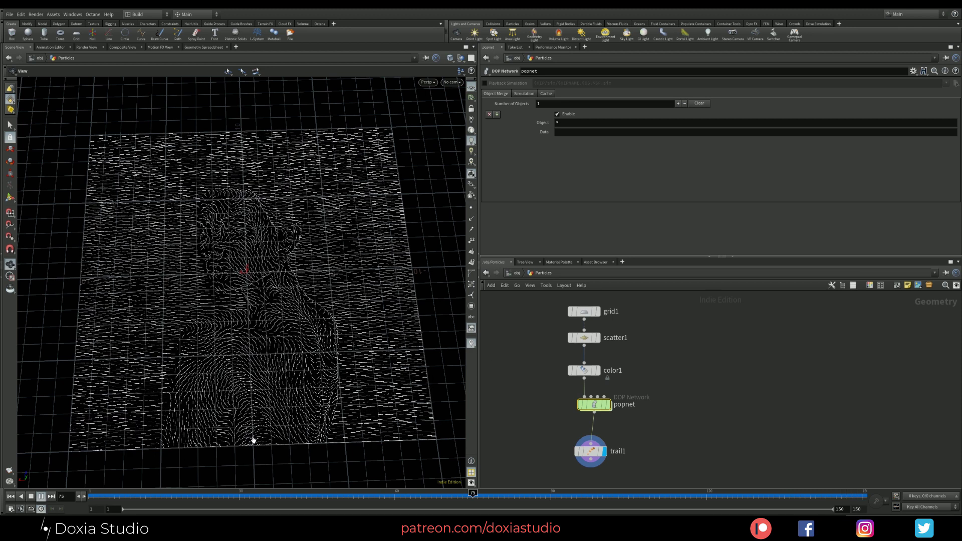
pyautogui.click(41, 496)
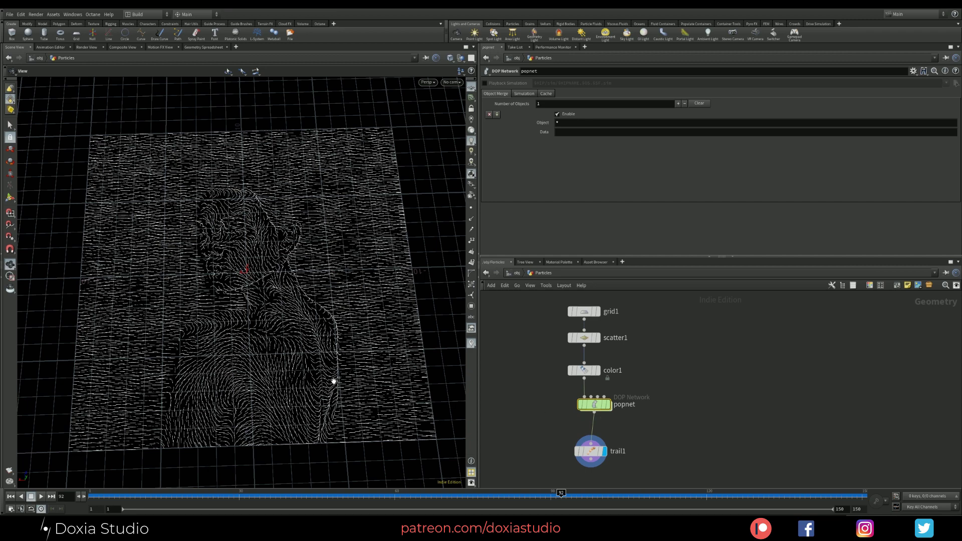
pyautogui.moveTo(166, 245); pyautogui.dragTo(237, 255, button='right')
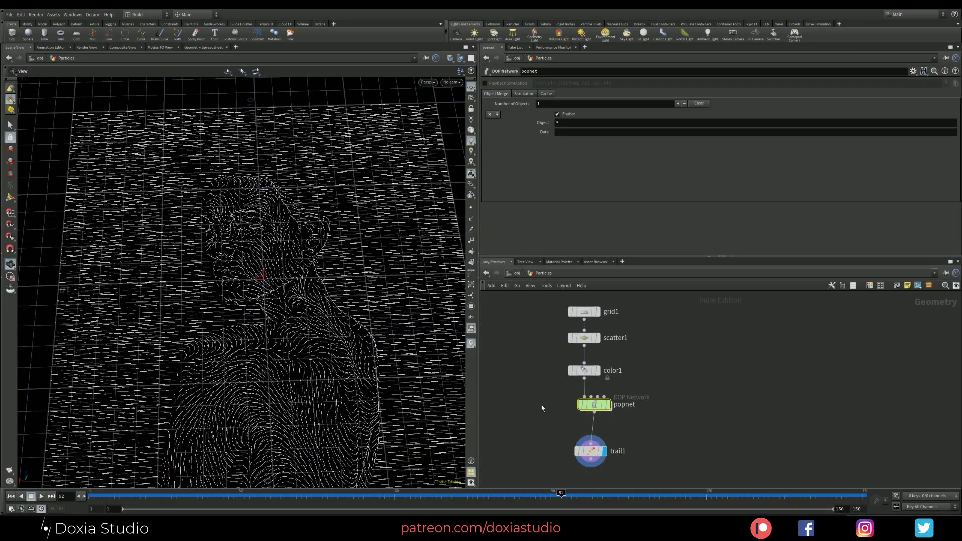
# Step: In wrangle_velocityBrightness inside popnet, swap the trig functions so the last line reads @v = set(sin(angle)*speed, 0, cos(angle)*speed);
pyautogui.doubleClick(593, 405)
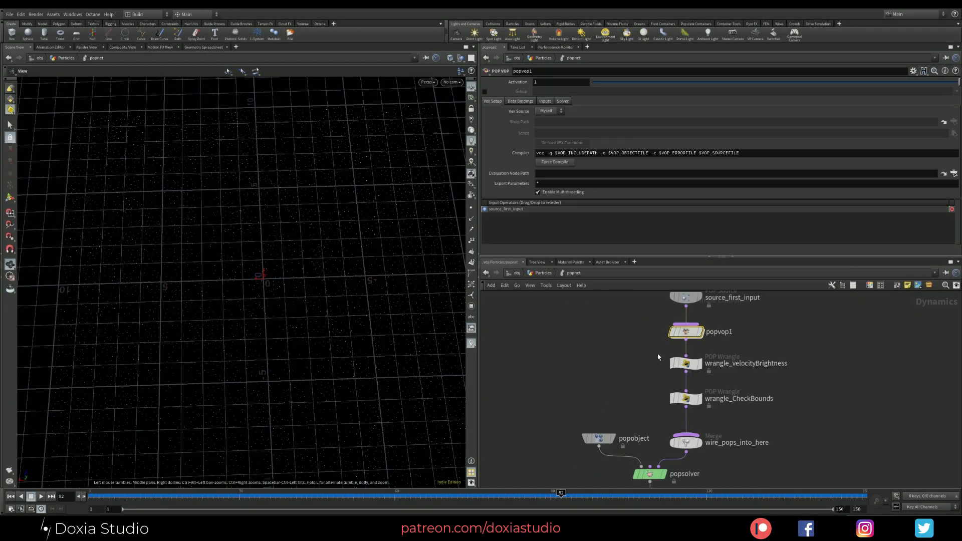
pyautogui.click(676, 362)
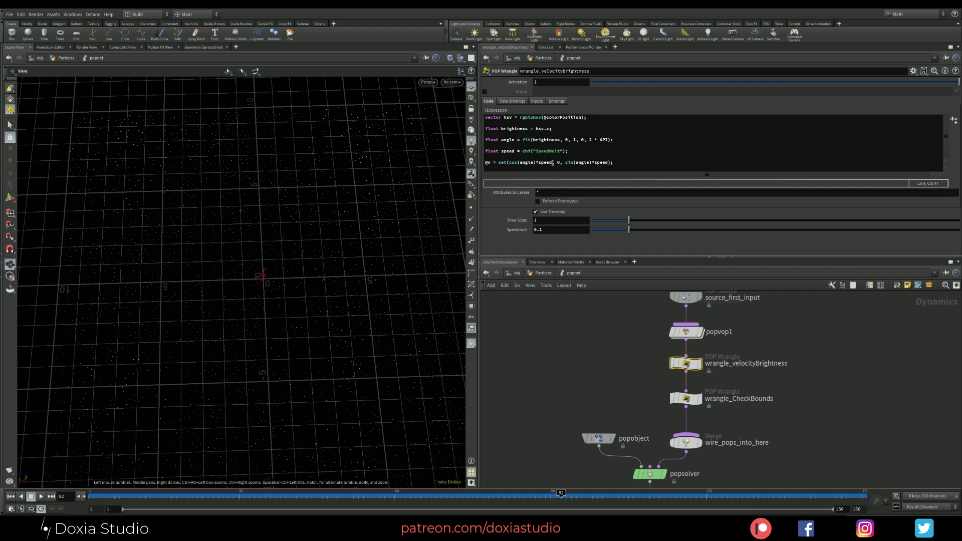
pyautogui.doubleClick(513, 161)
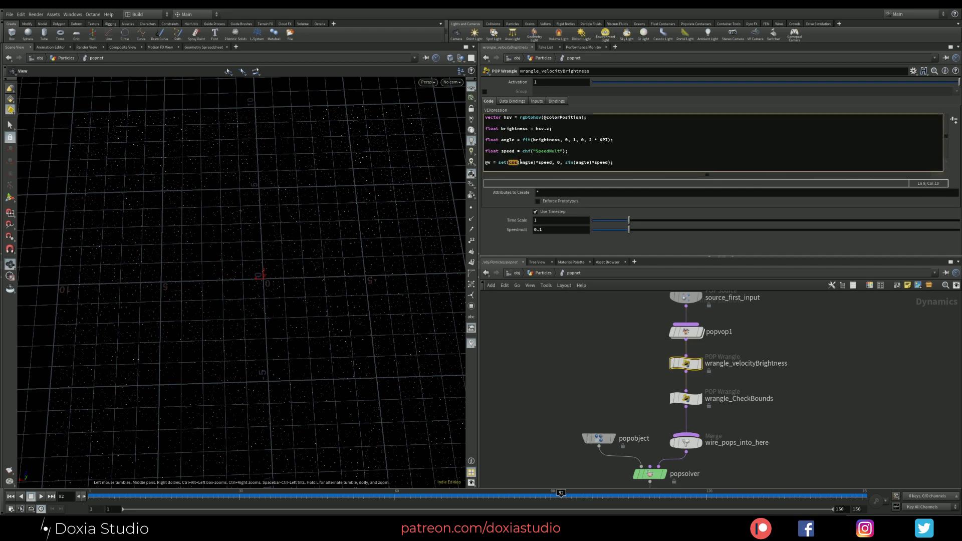
pyautogui.write('sin')
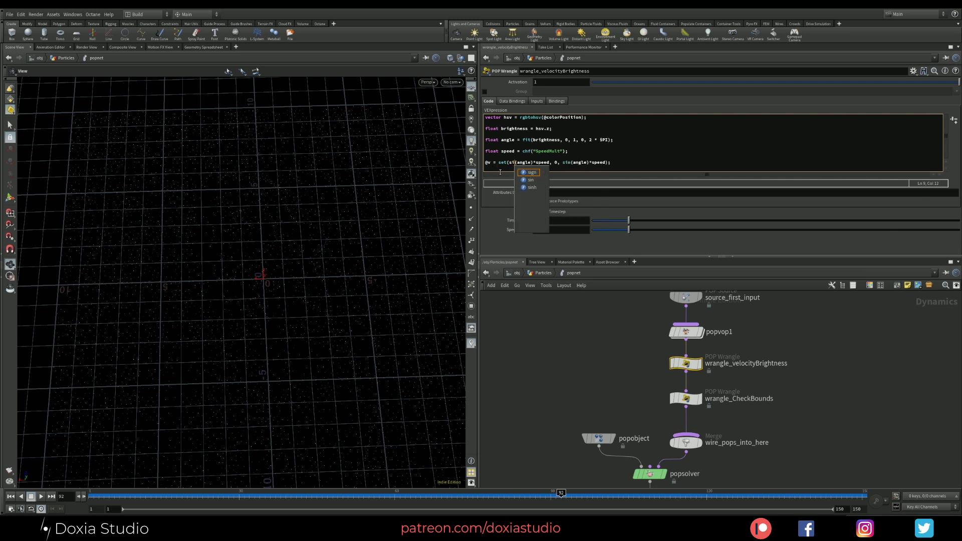
pyautogui.doubleClick(570, 163)
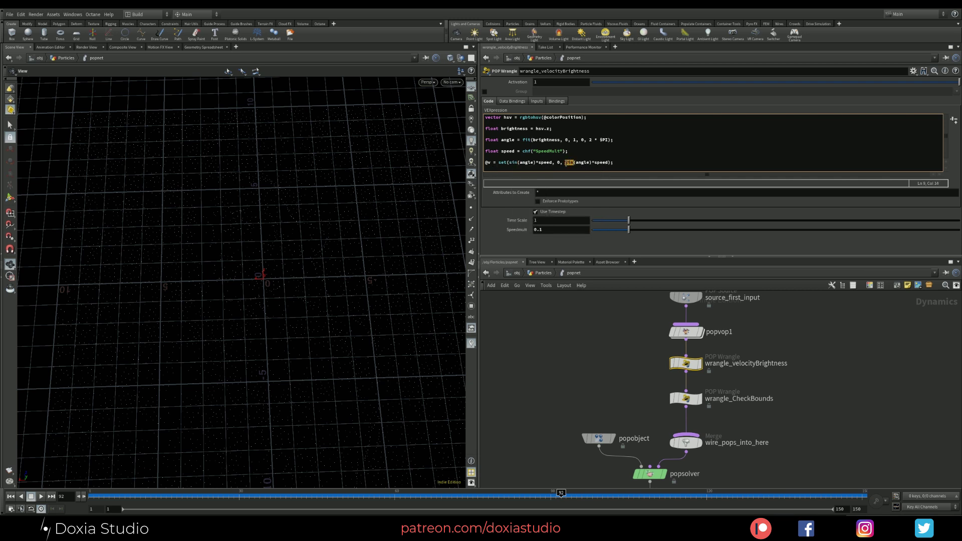
pyautogui.write('cos')
pyautogui.click(627, 164)
pyautogui.click(531, 346)
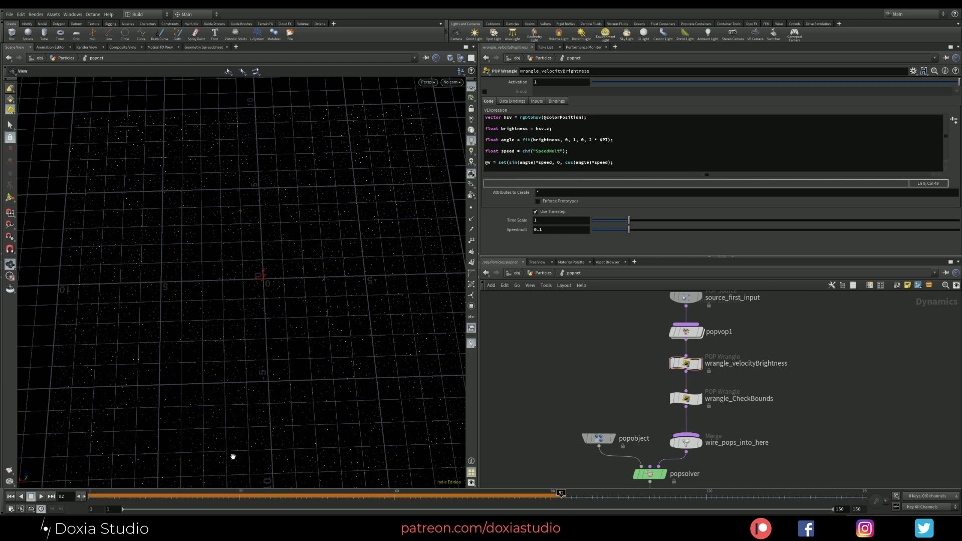
# Step: Return to the Particles network and replay from the first frame to check the trails with sine and cosine swapped
pyautogui.press('u')
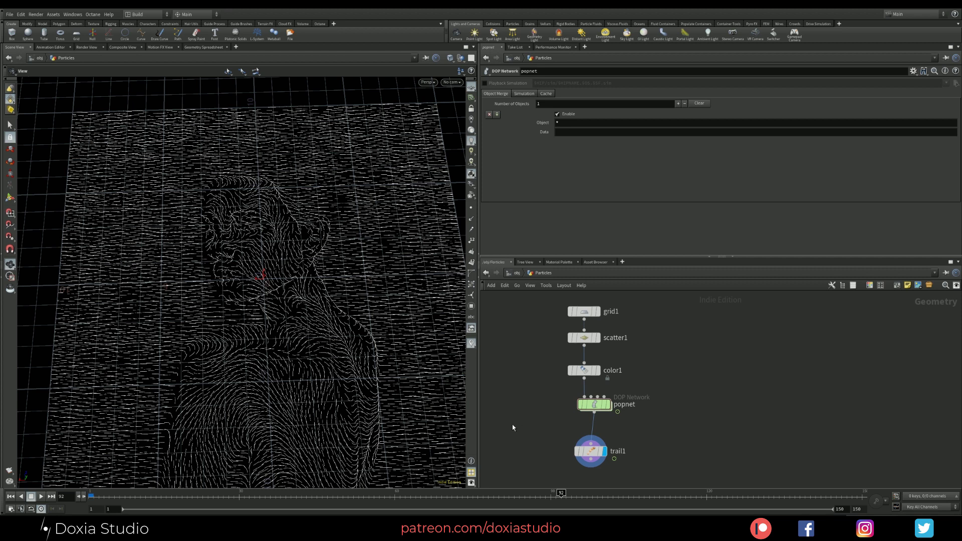
pyautogui.click(10, 496)
pyautogui.click(41, 496)
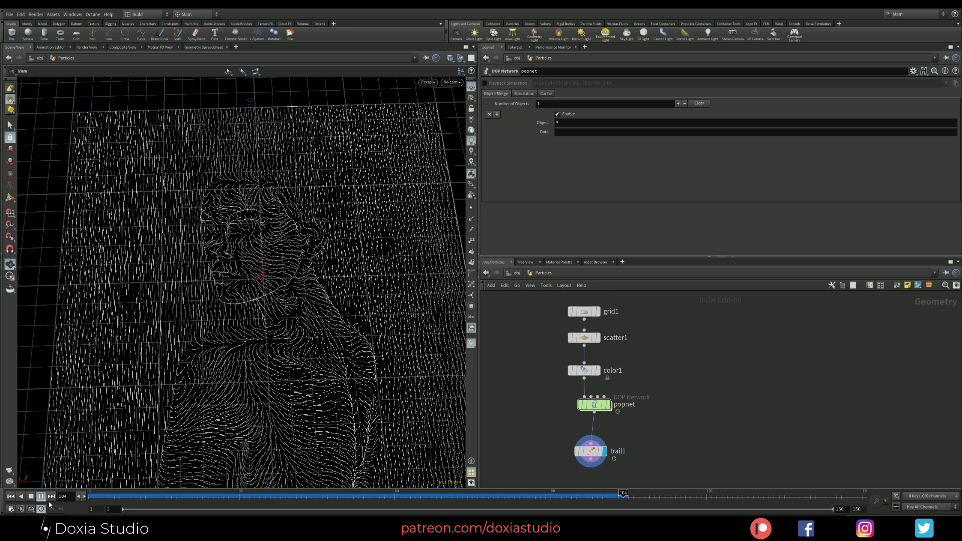
pyautogui.click(40, 499)
pyautogui.moveTo(382, 370); pyautogui.dragTo(324, 399, button='right')
pyautogui.moveTo(324, 399); pyautogui.dragTo(326, 376)
# Step: Set color1's Color to red (0.9, 0, 0)
pyautogui.click(584, 371)
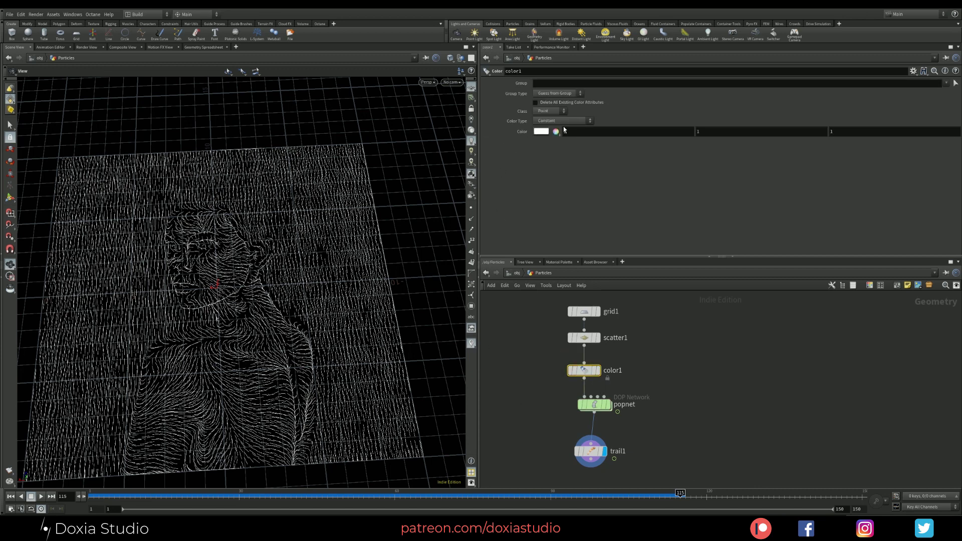
pyautogui.click(540, 132)
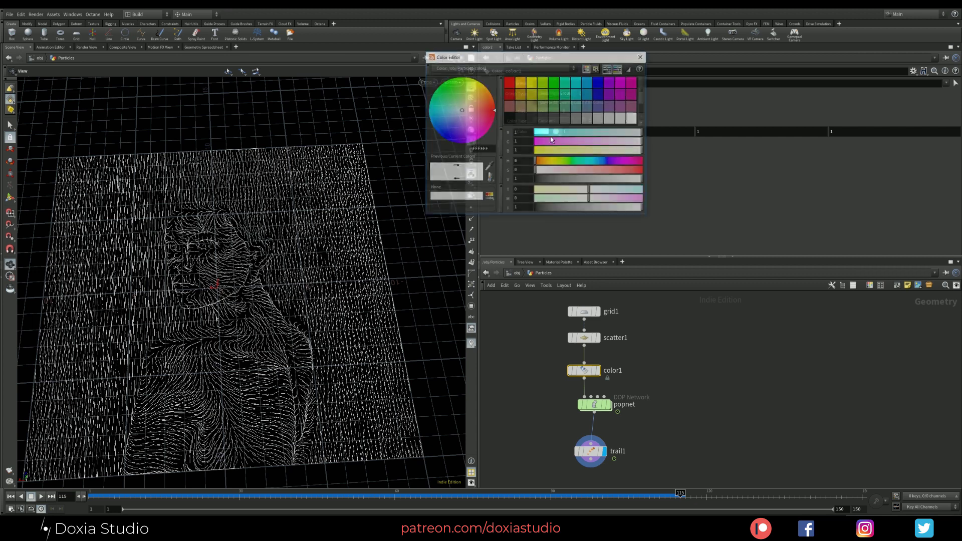
pyautogui.click(509, 84)
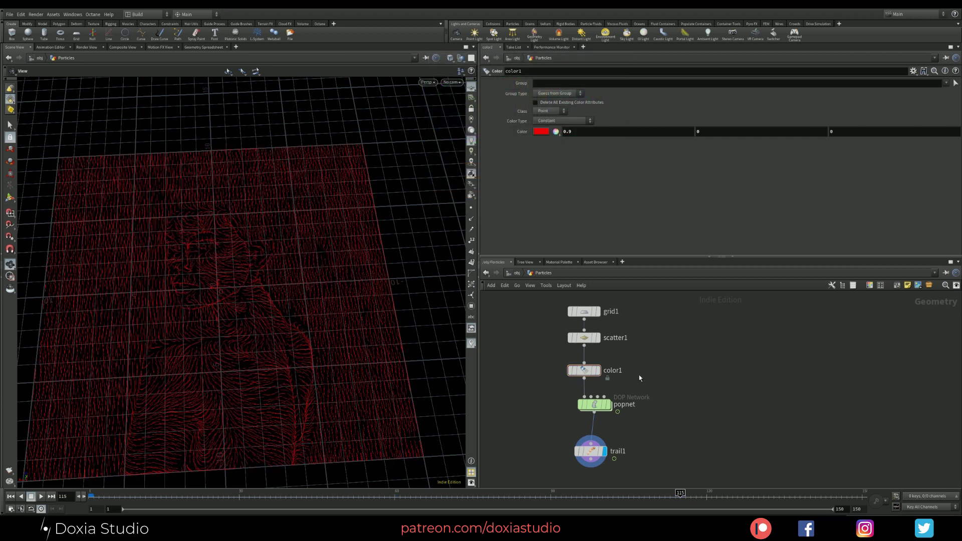
# Step: Delete the color1 node from the Particles network and line up grid1 and scatter1 above popnet
pyautogui.moveTo(590, 374)
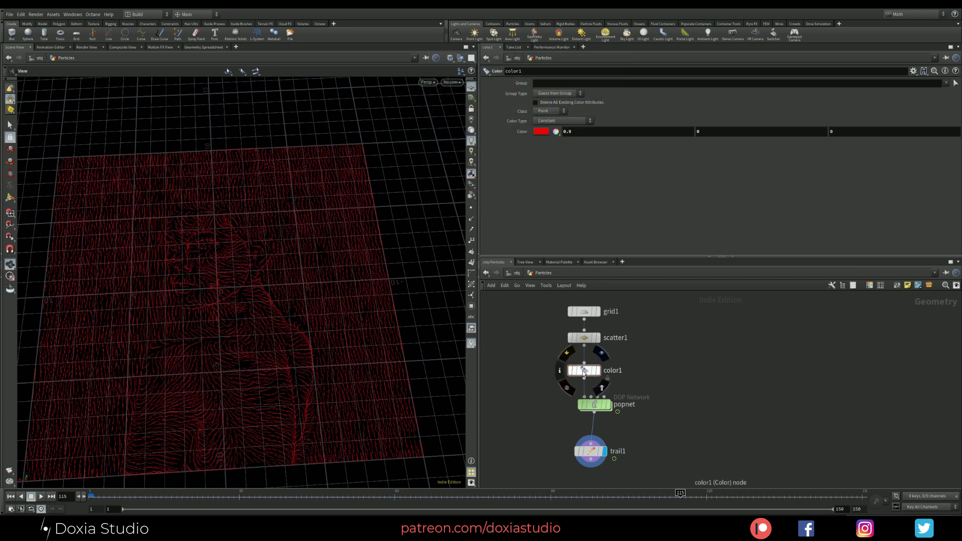
pyautogui.press('Delete')
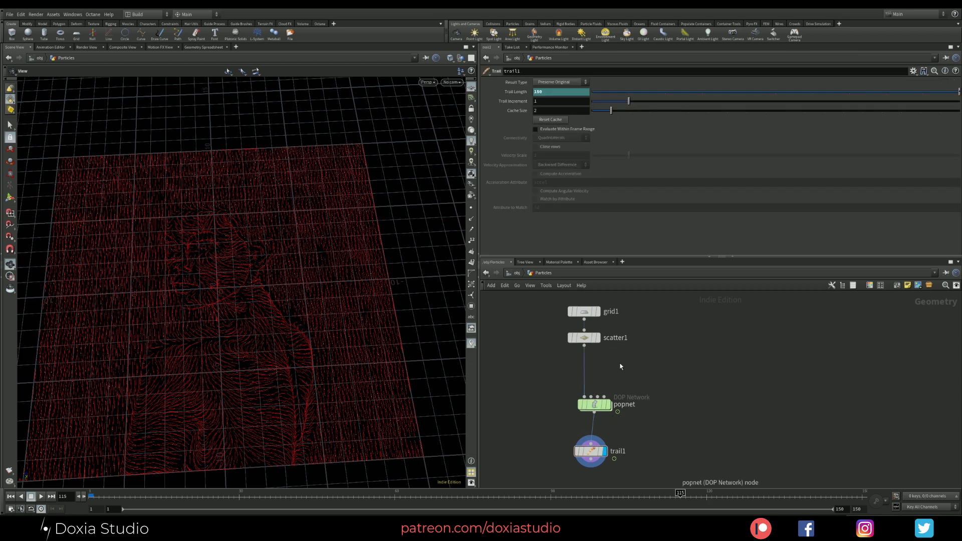
pyautogui.moveTo(591, 405); pyautogui.dragTo(579, 408)
pyautogui.doubleClick(579, 406)
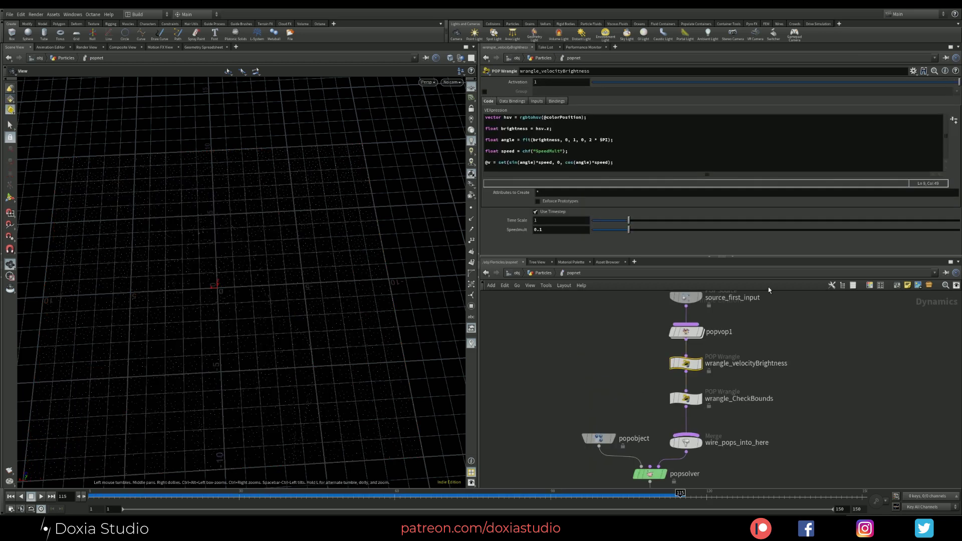
pyautogui.click(539, 273)
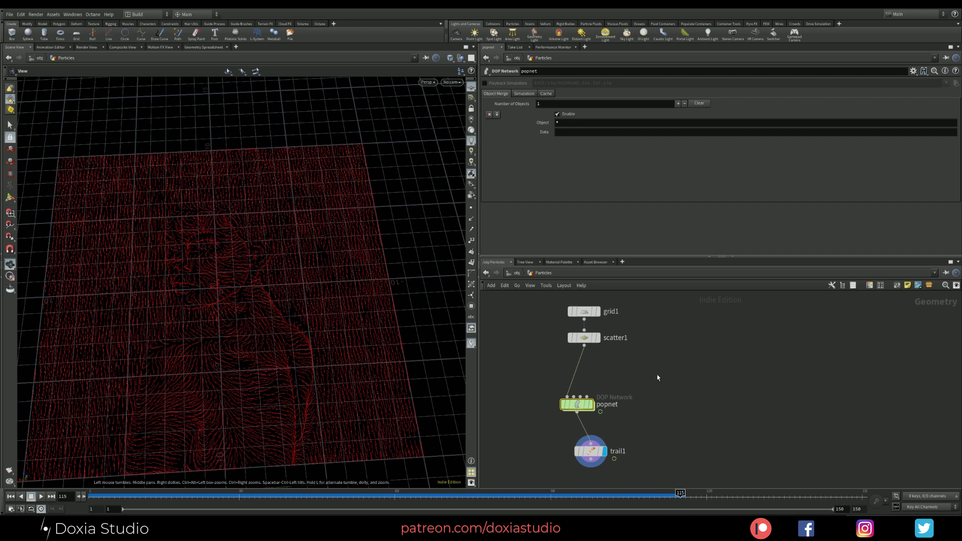
pyautogui.moveTo(584, 311); pyautogui.dragTo(571, 336)
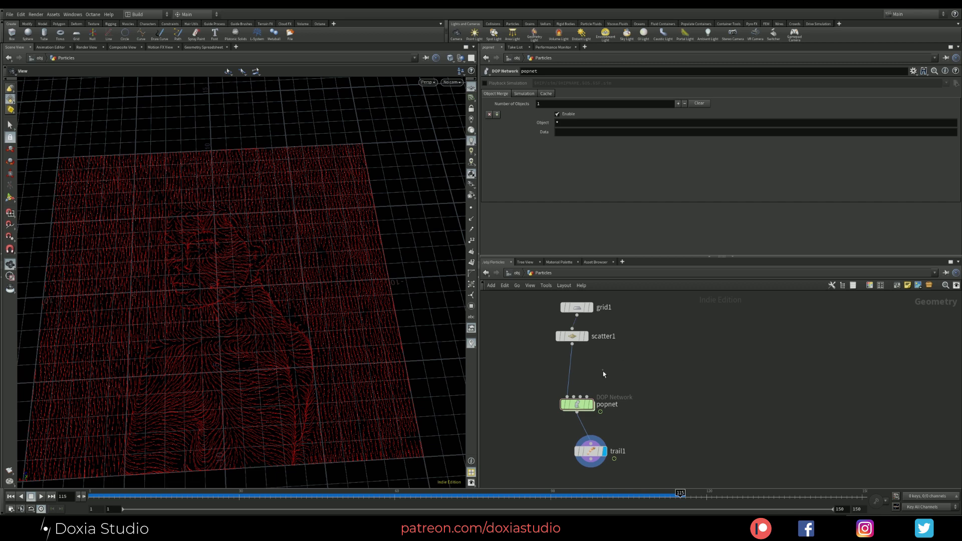
pyautogui.press('Tab')
pyautogui.write('atr')
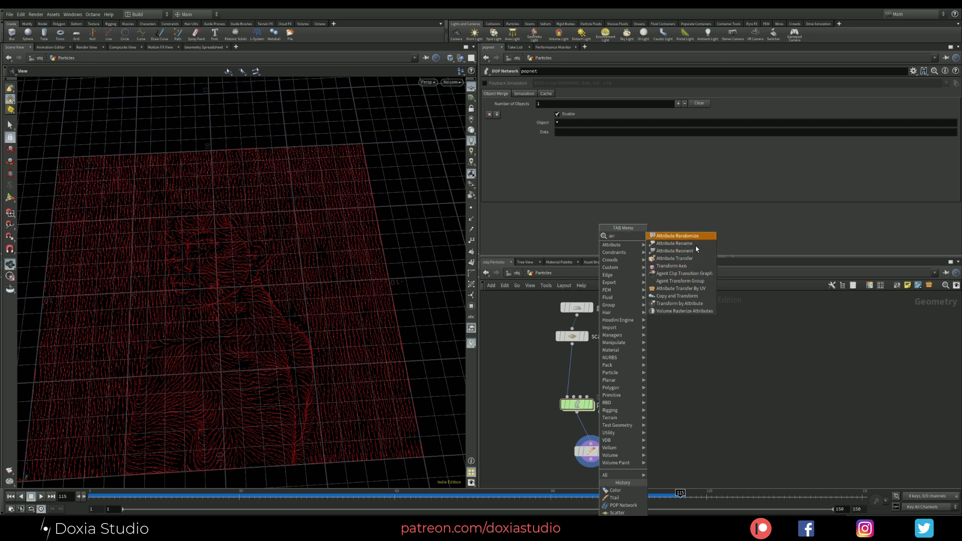
pyautogui.click(720, 357)
# Step: Add an Attribute from Map node to the Particles network and insert it between scatter1 and popnet
pyautogui.press('Tab')
pyautogui.write('att m')
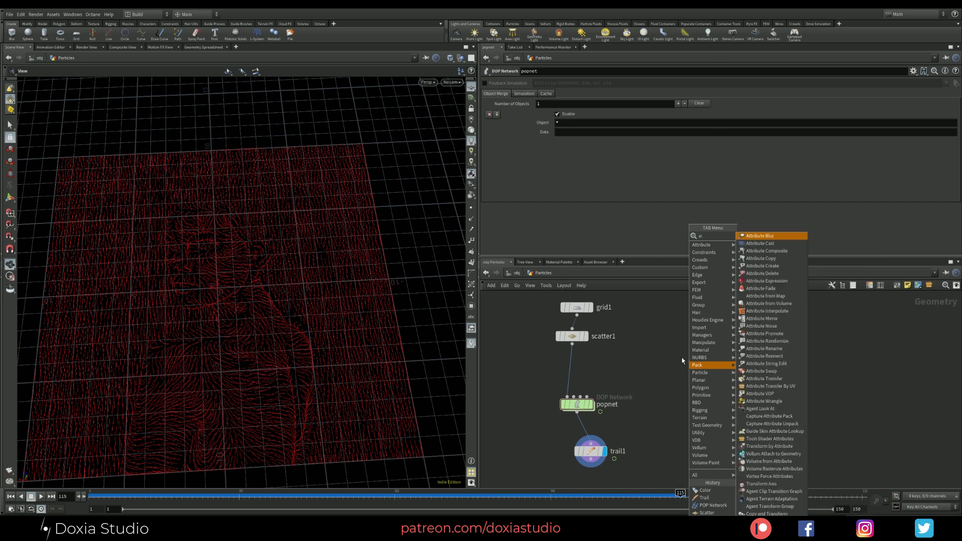
pyautogui.click(764, 243)
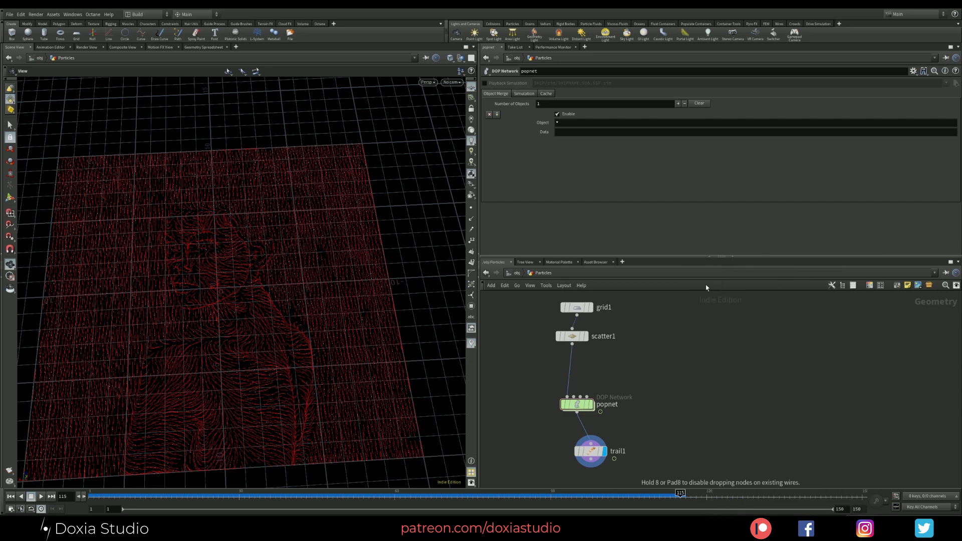
pyautogui.click(634, 370)
pyautogui.moveTo(633, 369); pyautogui.dragTo(567, 373)
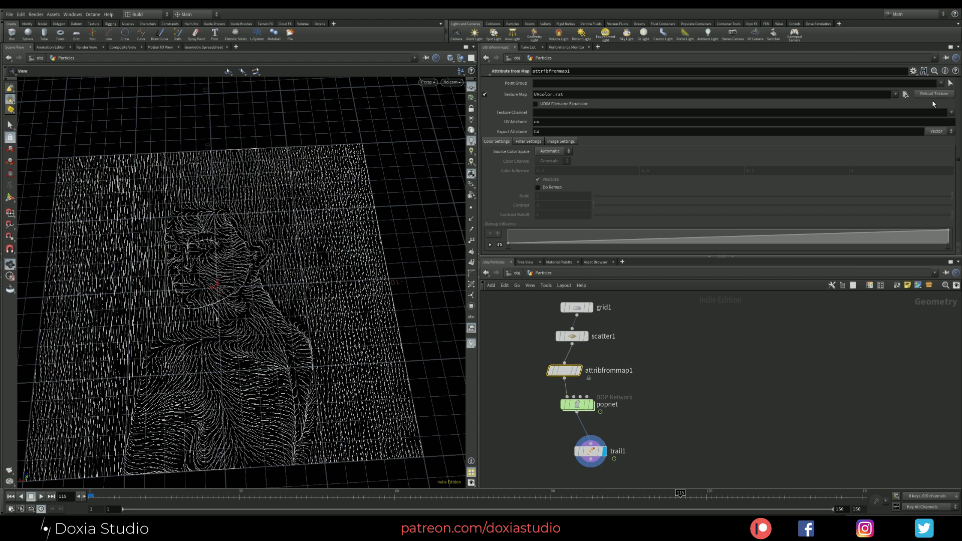
# Step: Set attribfrommap1's Texture Map to $HIP/Images/7.png
pyautogui.click(904, 96)
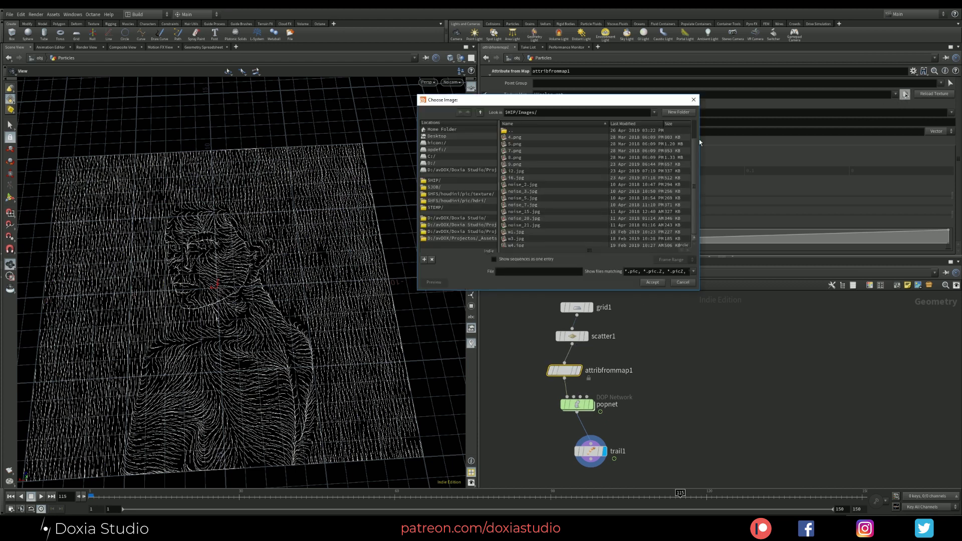
pyautogui.click(518, 151)
pyautogui.click(662, 283)
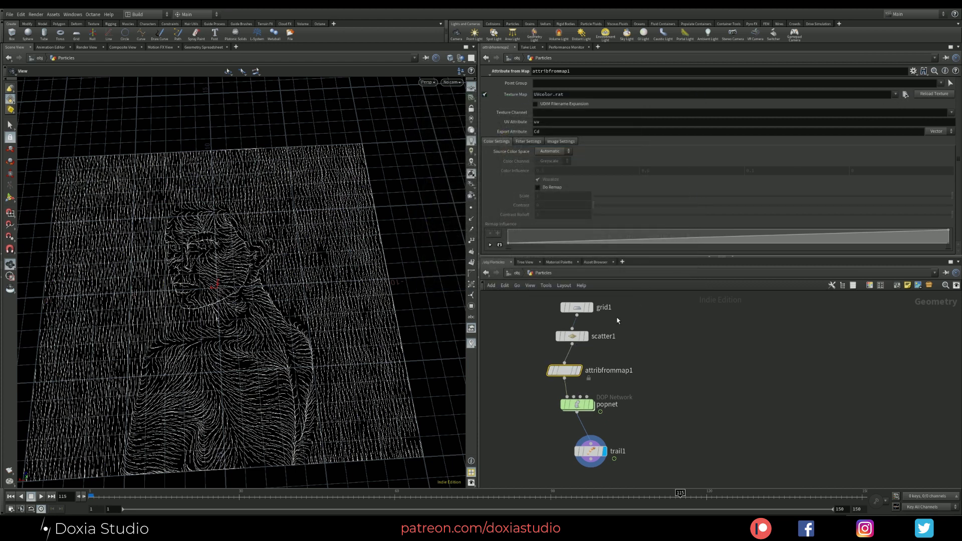
# Step: Replay the simulation from the first frame to check the trails colored by the image, and stop playback
pyautogui.click(11, 496)
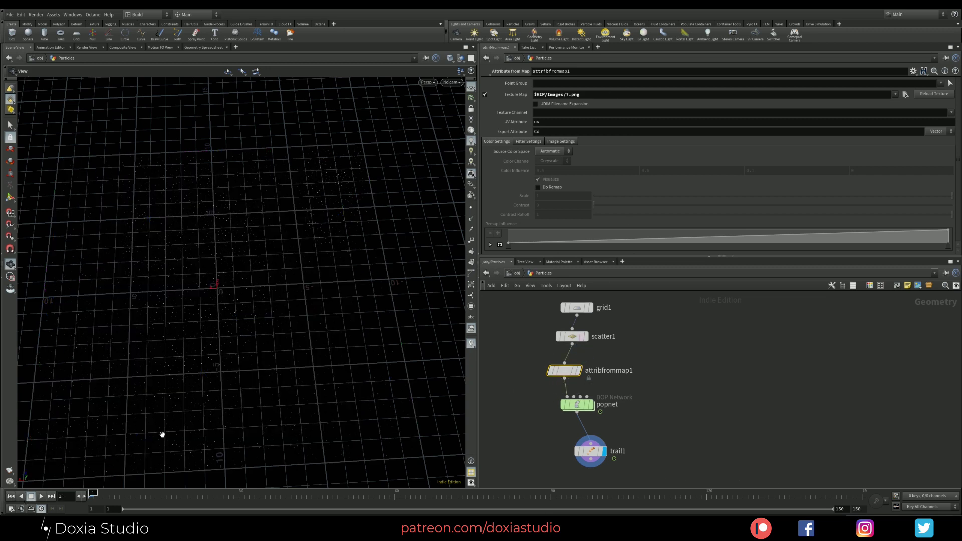
pyautogui.click(41, 496)
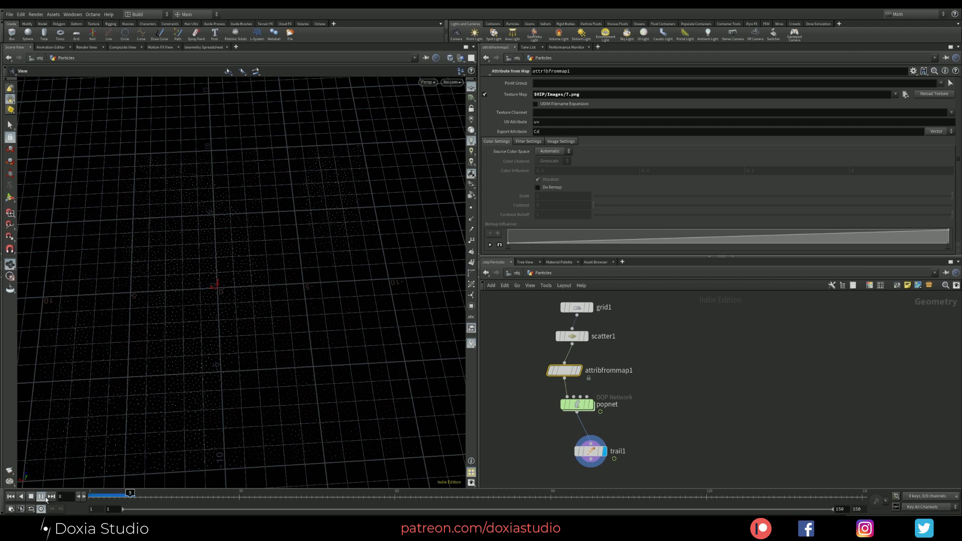
pyautogui.moveTo(194, 318); pyautogui.dragTo(208, 320)
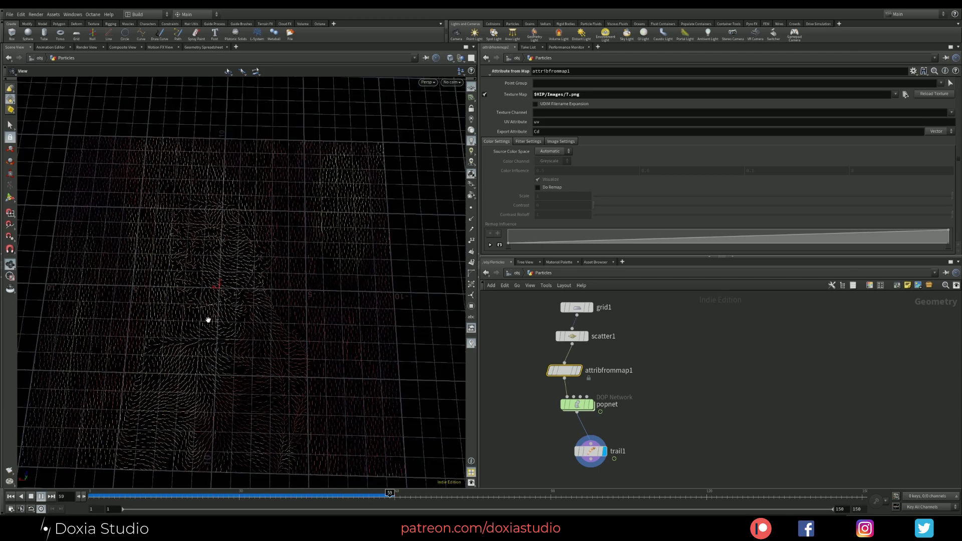
pyautogui.moveTo(208, 320); pyautogui.dragTo(182, 329, button='right')
pyautogui.moveTo(265, 278); pyautogui.dragTo(286, 281, button='middle')
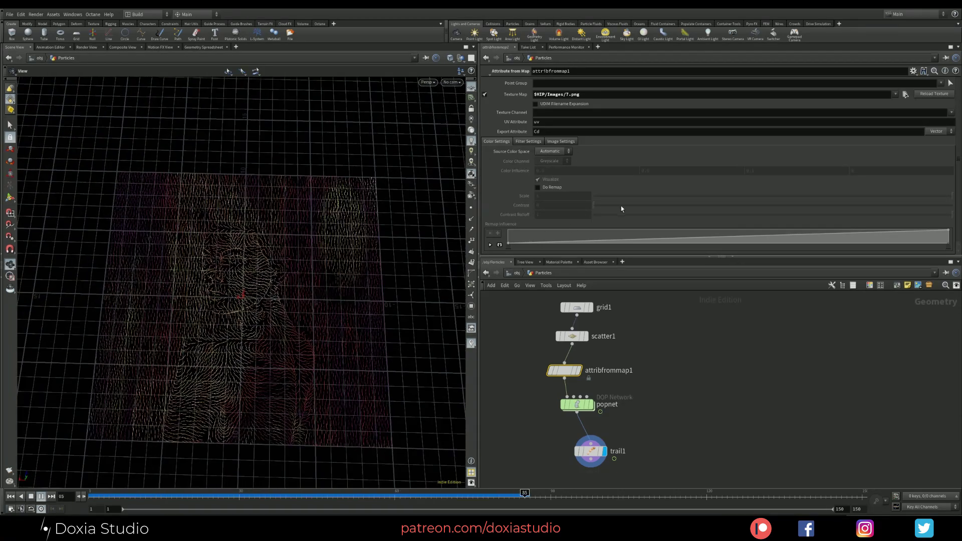
pyautogui.click(31, 497)
# Step: Move attribfrommap1 aside and add a Point VOP fed by scatter1, wiring it into popnet in place of attribfrommap1
pyautogui.moveTo(565, 377); pyautogui.dragTo(527, 375)
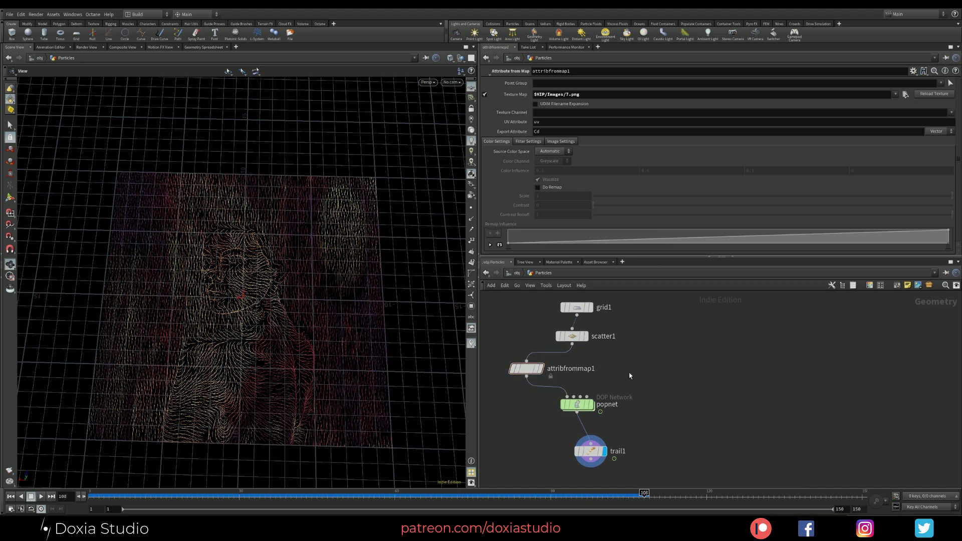
pyautogui.press('Tab')
pyautogui.write('vop')
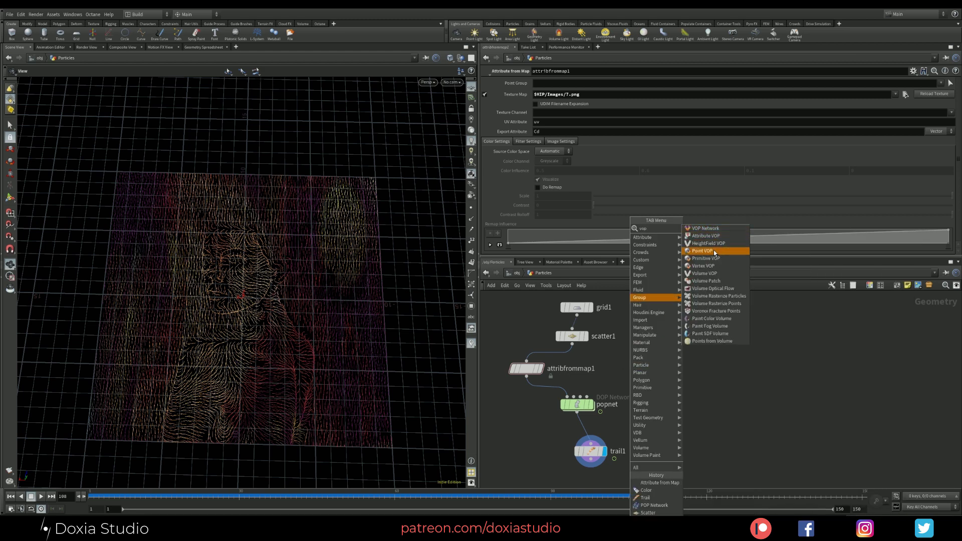
pyautogui.click(714, 251)
pyautogui.click(626, 374)
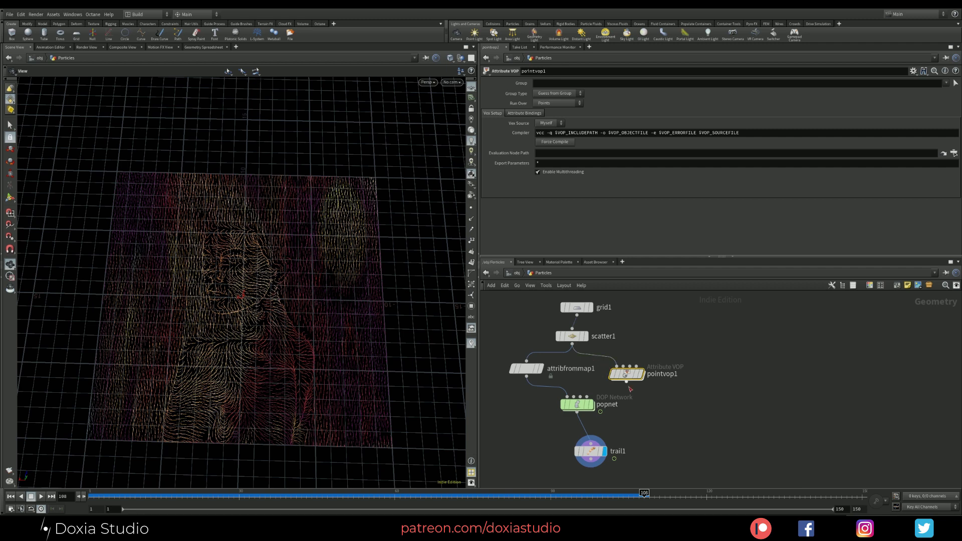
pyautogui.moveTo(627, 383)
pyautogui.mouseDown()
pyautogui.moveTo(558, 397)
pyautogui.moveTo(622, 372)
pyautogui.mouseUp()
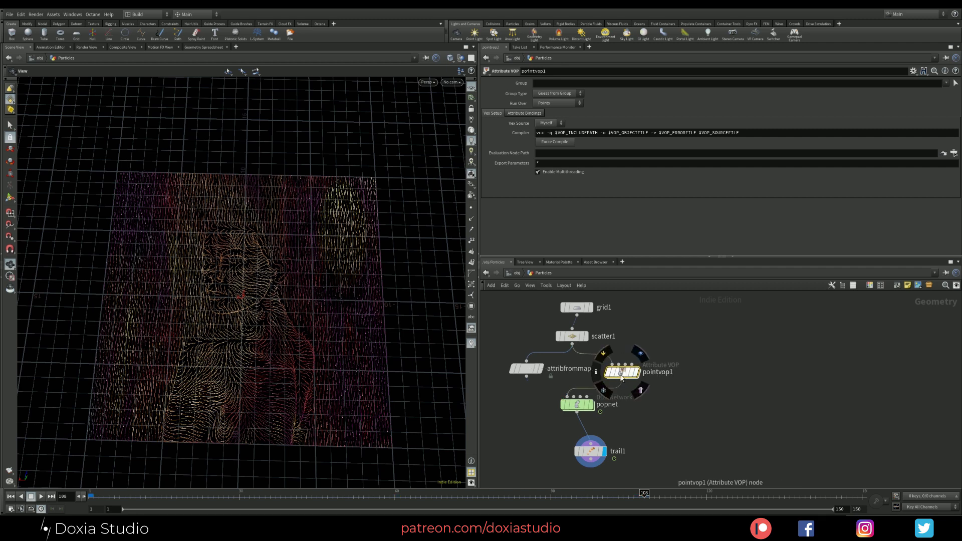
pyautogui.moveTo(622, 372); pyautogui.dragTo(621, 368)
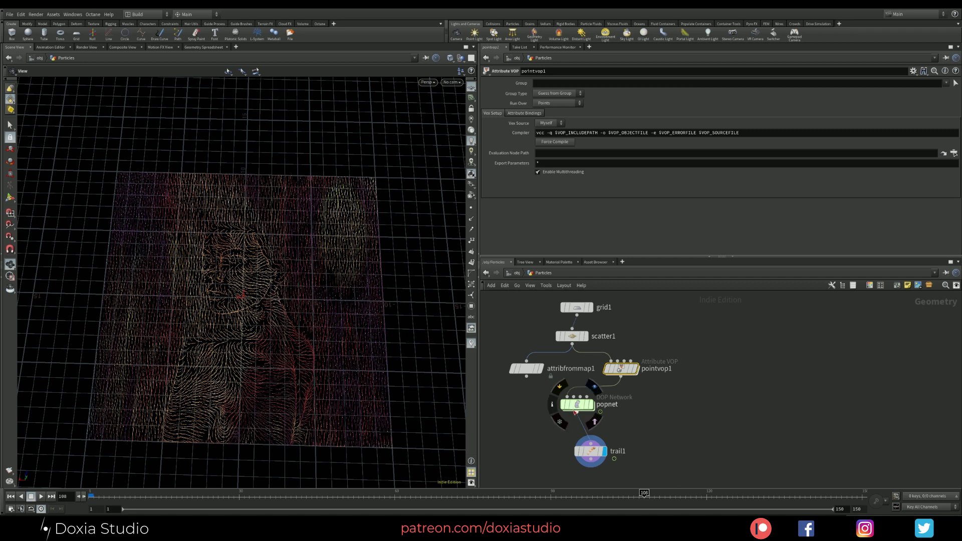
pyautogui.moveTo(576, 407); pyautogui.dragTo(570, 414)
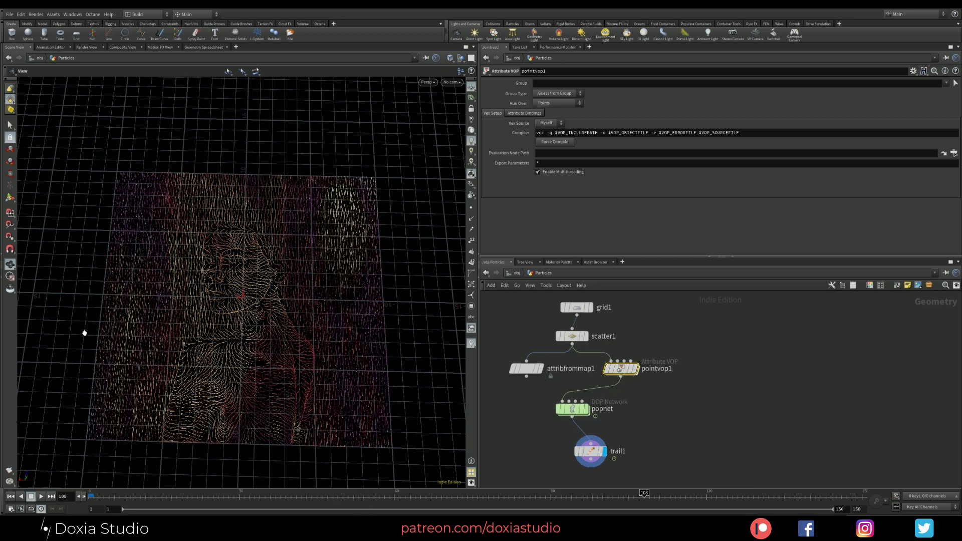
# Step: Go inside pointvop1 and spread geometryvopglobal1 and geometryvopoutput1 apart to make room between them
pyautogui.doubleClick(620, 367)
pyautogui.moveTo(644, 371); pyautogui.dragTo(545, 328)
pyautogui.moveTo(797, 322); pyautogui.dragTo(744, 326)
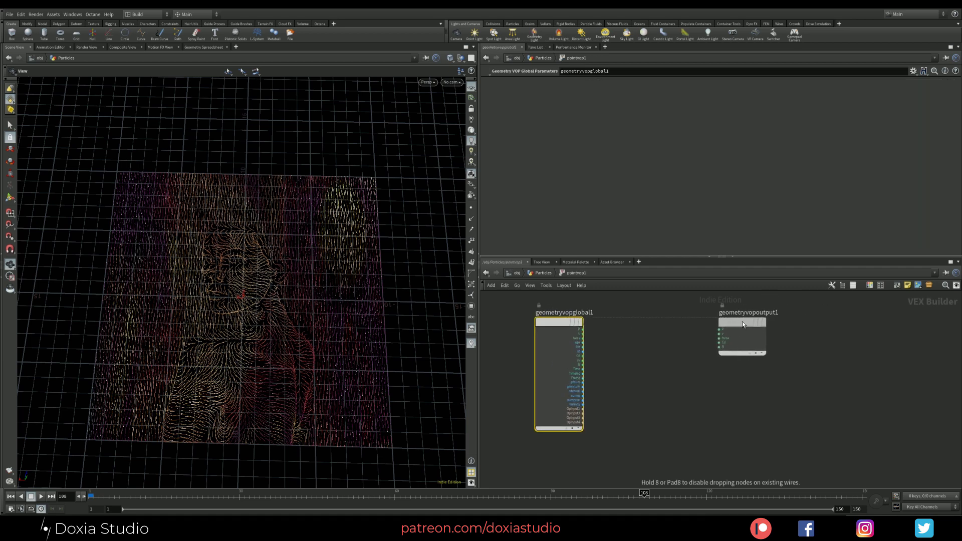
pyautogui.moveTo(562, 321); pyautogui.dragTo(535, 321)
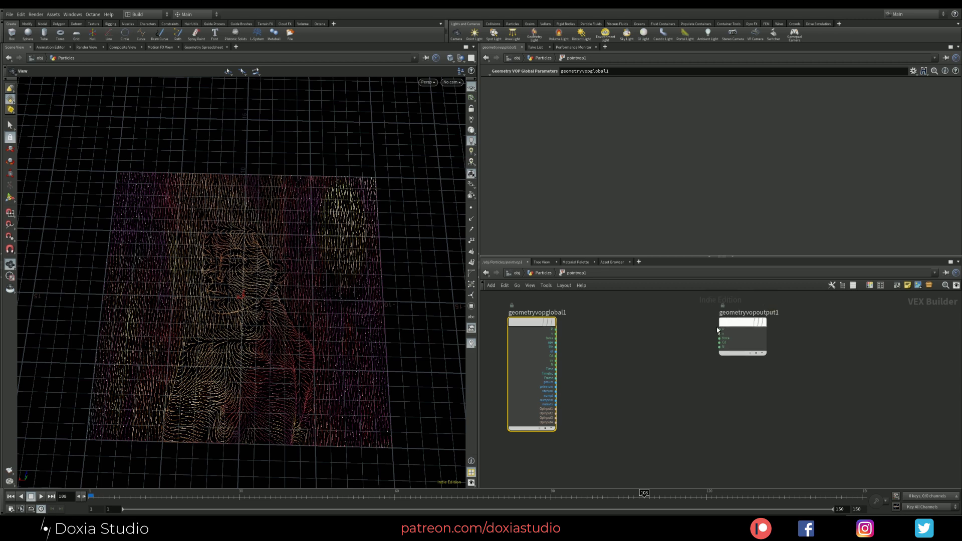
# Step: Add a Curl Noise node, feeding P into its position input and its noise output into Cd on geometryvopoutput1
pyautogui.click(610, 333)
pyautogui.press('Tab')
pyautogui.write('cur')
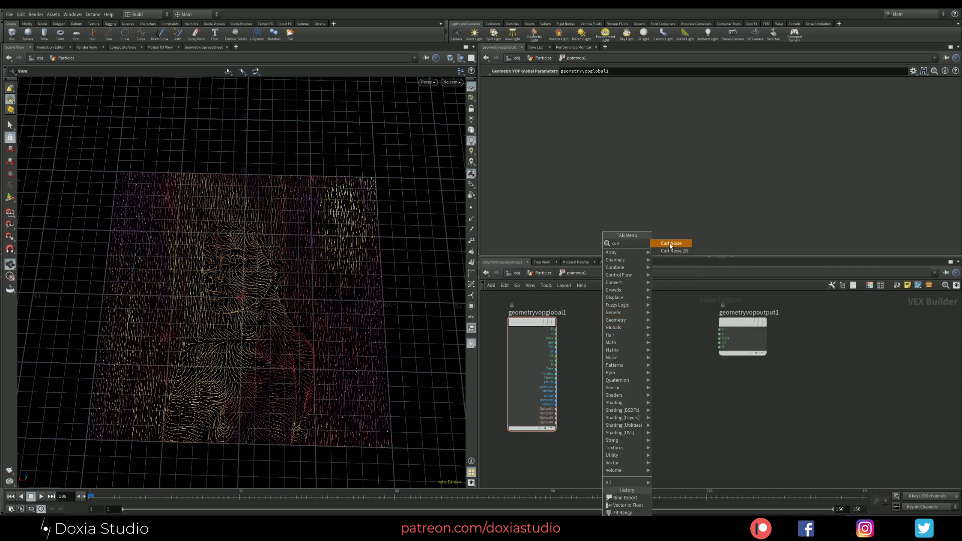
pyautogui.press('Return')
pyautogui.click(603, 336)
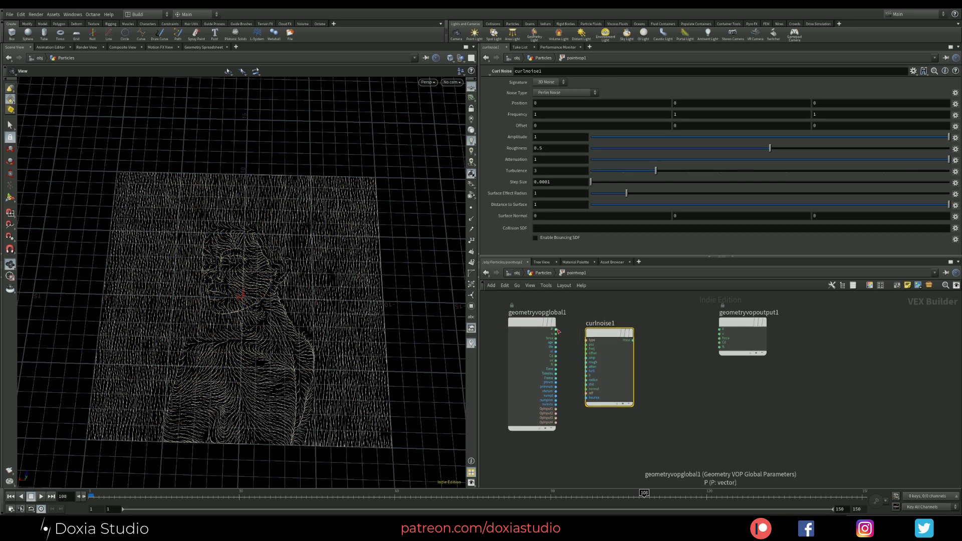
pyautogui.moveTo(555, 329); pyautogui.dragTo(714, 344)
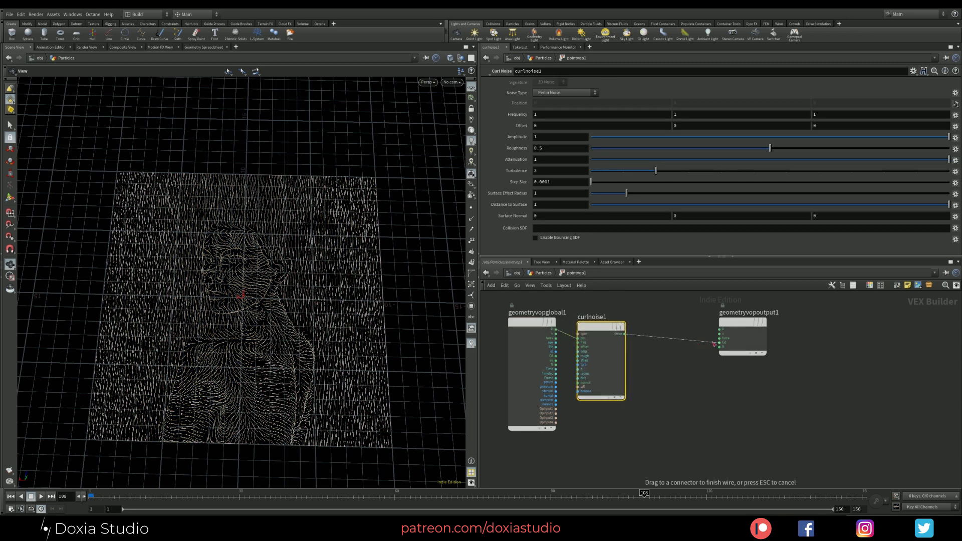
pyautogui.click(667, 382)
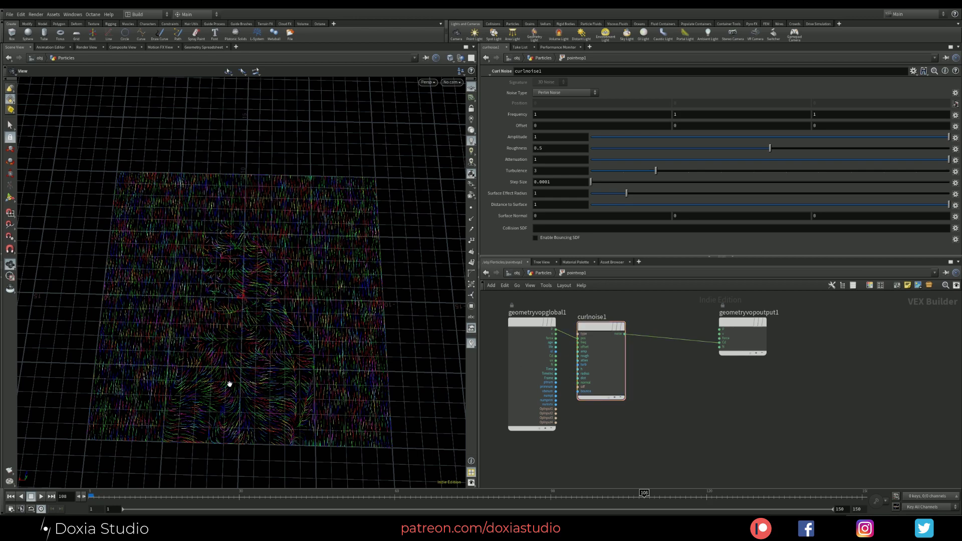
pyautogui.moveTo(229, 384)
pyautogui.mouseDown()
pyautogui.moveTo(223, 352)
pyautogui.moveTo(202, 386)
pyautogui.moveTo(232, 386)
pyautogui.mouseUp()
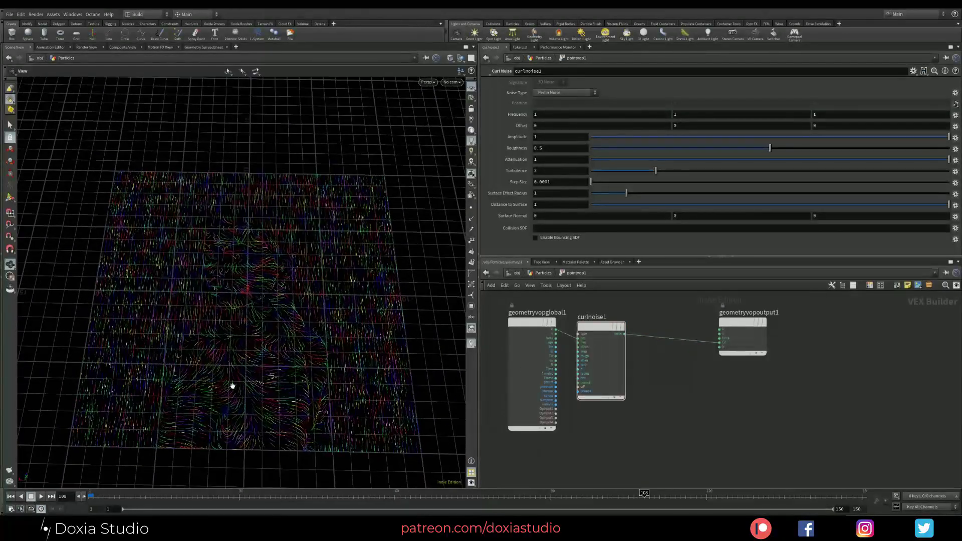
# Step: Add an RGB Ramp Parameter node between curlnoise1 and the Cd input of geometryvopoutput1, and line up the nodes
pyautogui.moveTo(742, 323); pyautogui.dragTo(762, 323)
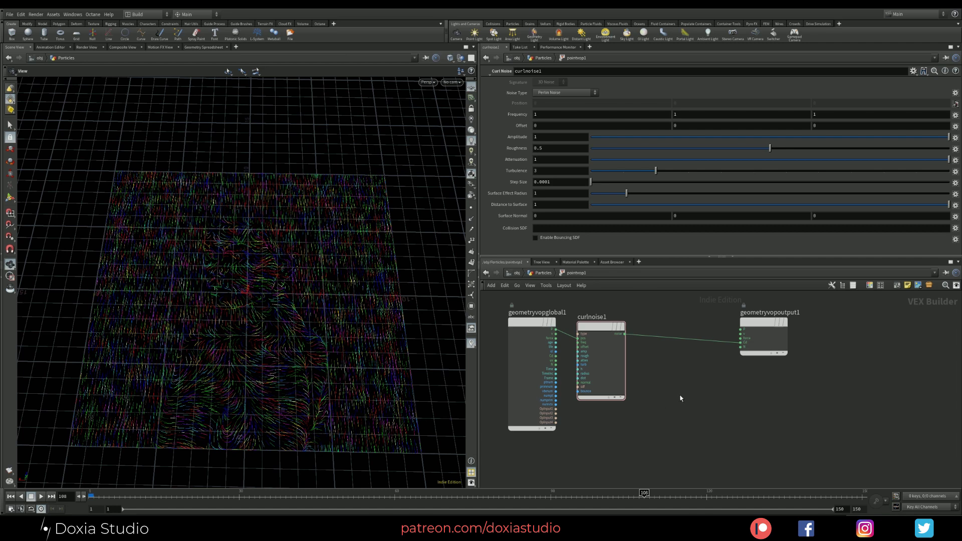
pyautogui.press('Tab')
pyautogui.write('ramp')
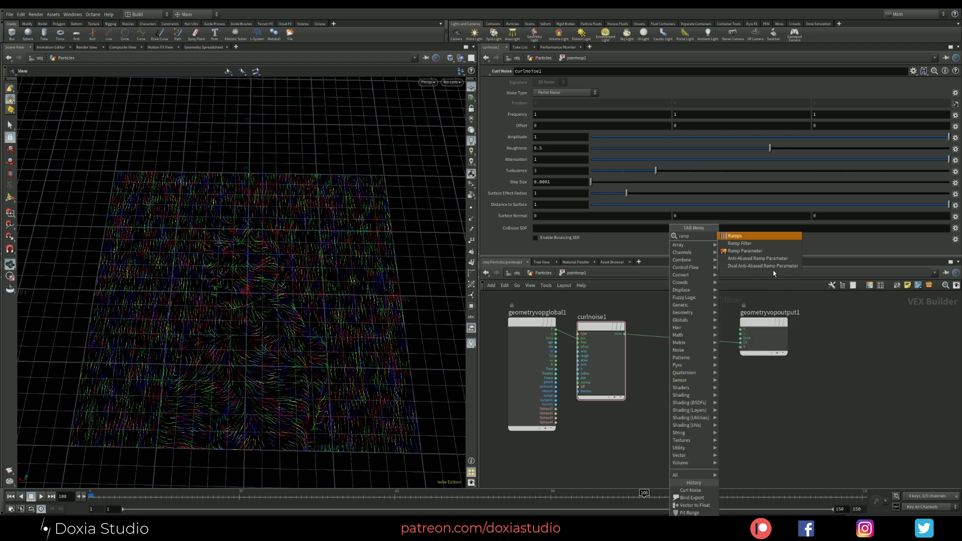
pyautogui.click(759, 251)
pyautogui.click(677, 390)
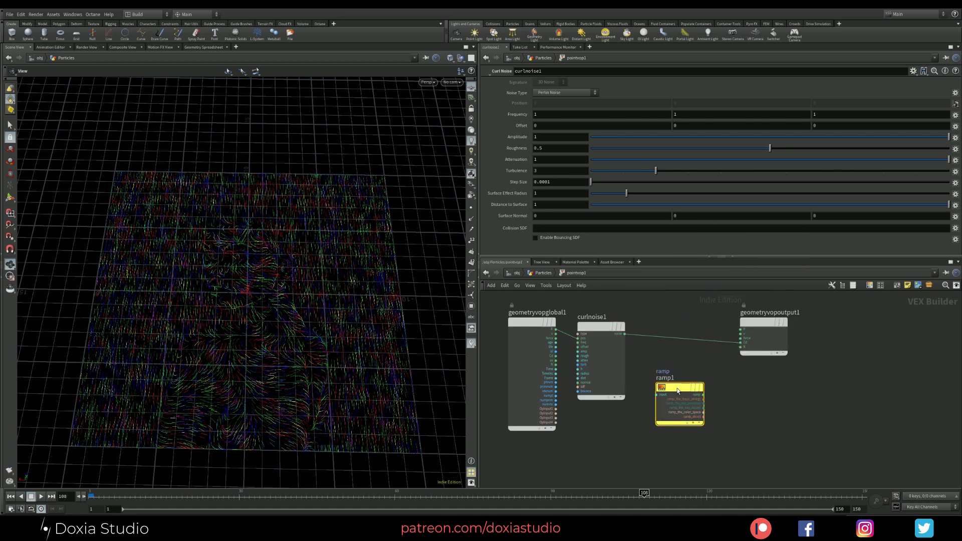
pyautogui.moveTo(678, 390); pyautogui.dragTo(690, 340)
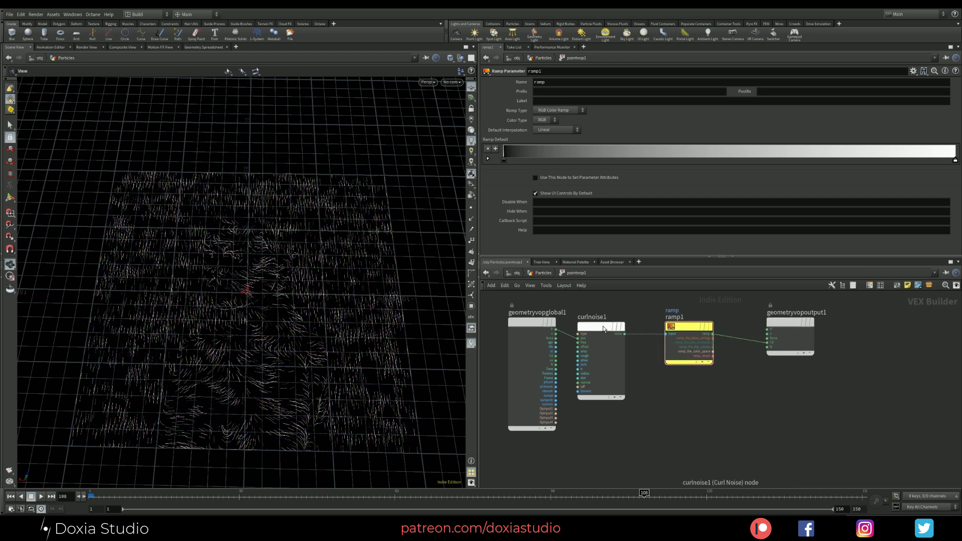
pyautogui.moveTo(602, 326); pyautogui.dragTo(611, 322)
pyautogui.moveTo(691, 329); pyautogui.dragTo(691, 327)
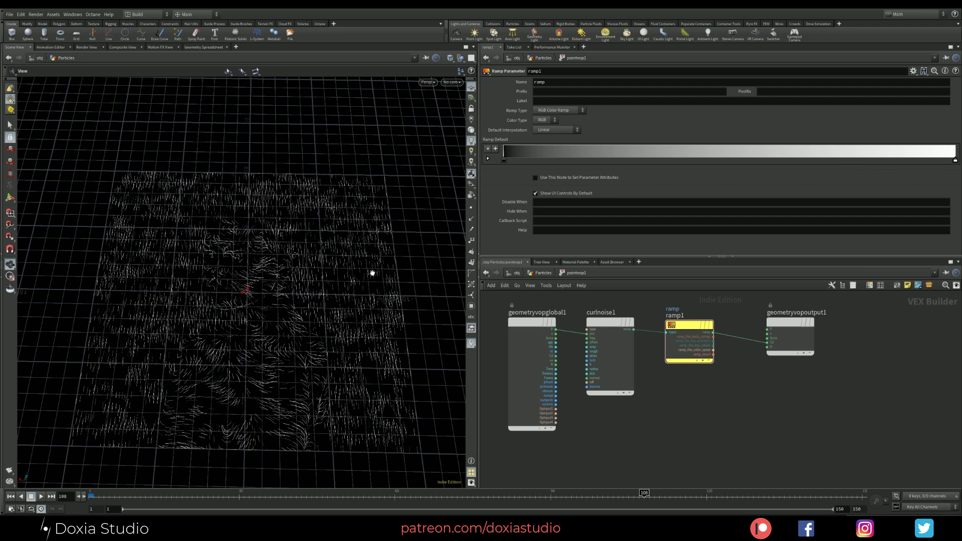
# Step: Set curlnoise1's Frequency to 0.3, 0.3, 0.3
pyautogui.click(607, 325)
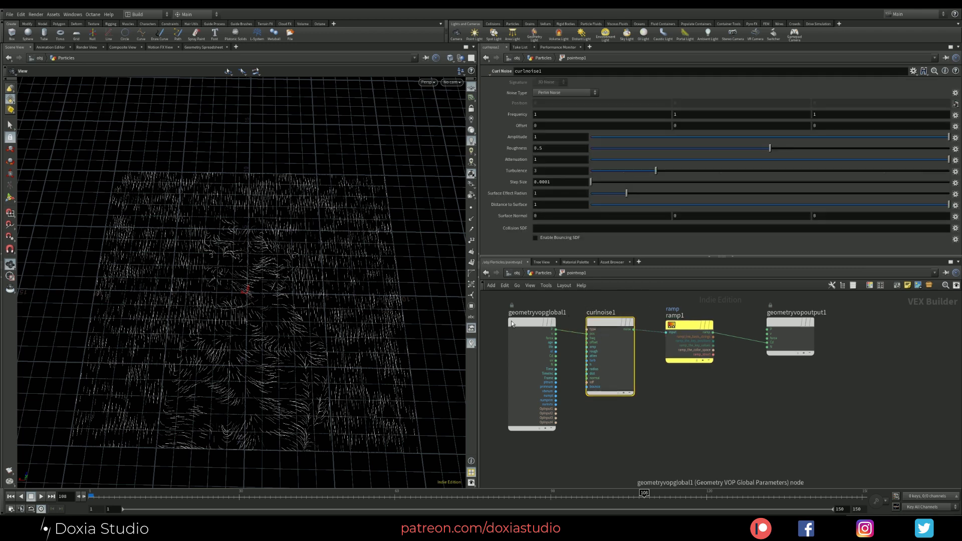
pyautogui.click(546, 114)
pyautogui.write('0.3')
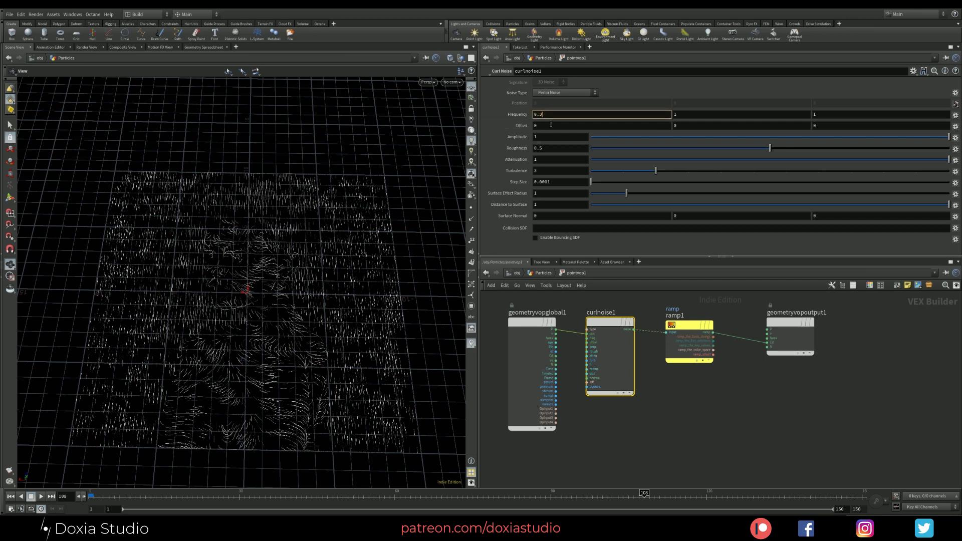
pyautogui.press('Tab')
pyautogui.write('0.23')
pyautogui.press('Tab')
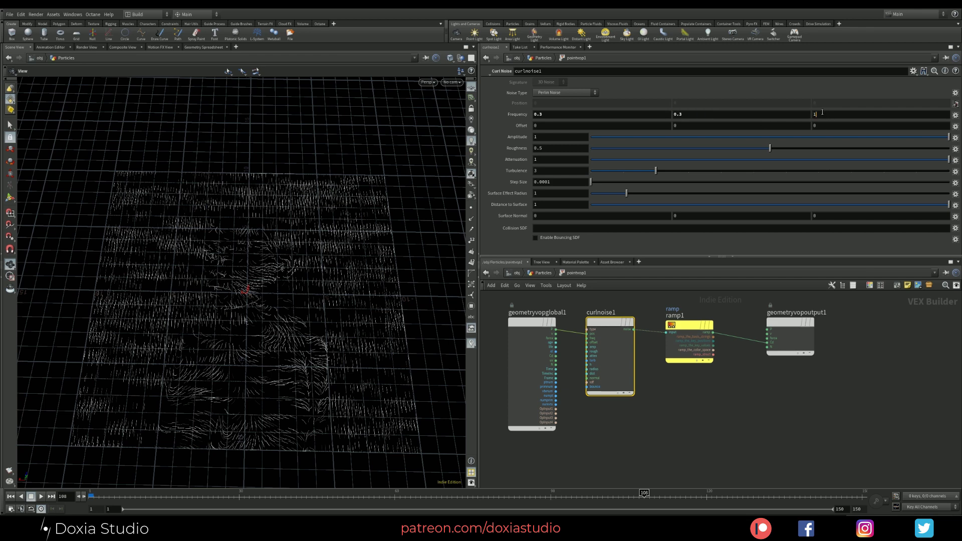
pyautogui.write('0.3')
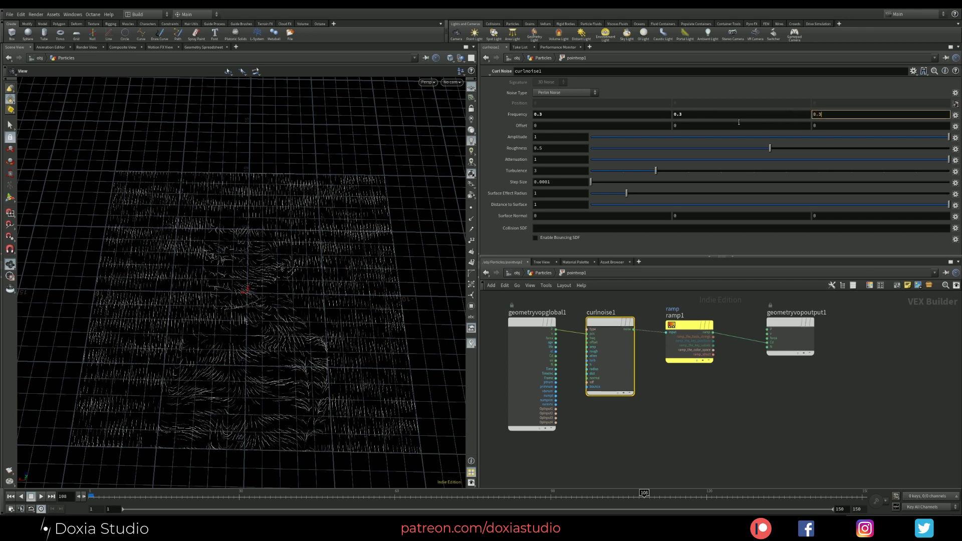
pyautogui.press('Return')
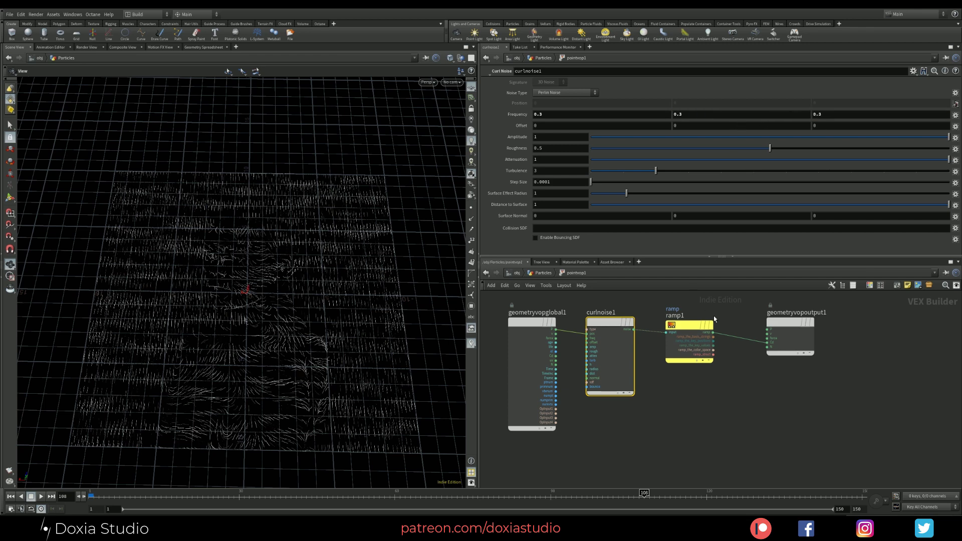
# Step: Return to the Particles network, enlarge pointvop1's parameter area and set its first ramp point to blue (0, 0.45, 0.9)
pyautogui.click(743, 308)
pyautogui.press('u')
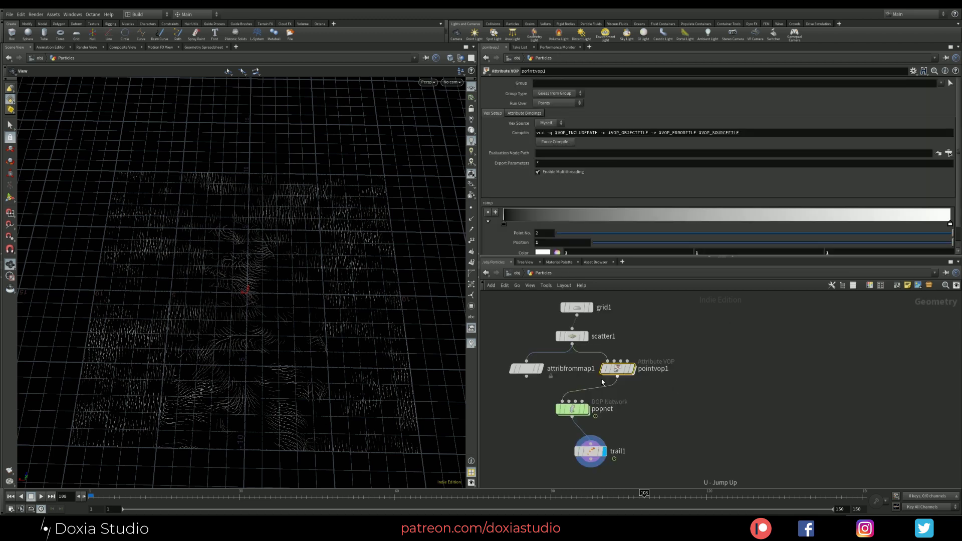
pyautogui.moveTo(691, 356); pyautogui.dragTo(691, 360, button='middle')
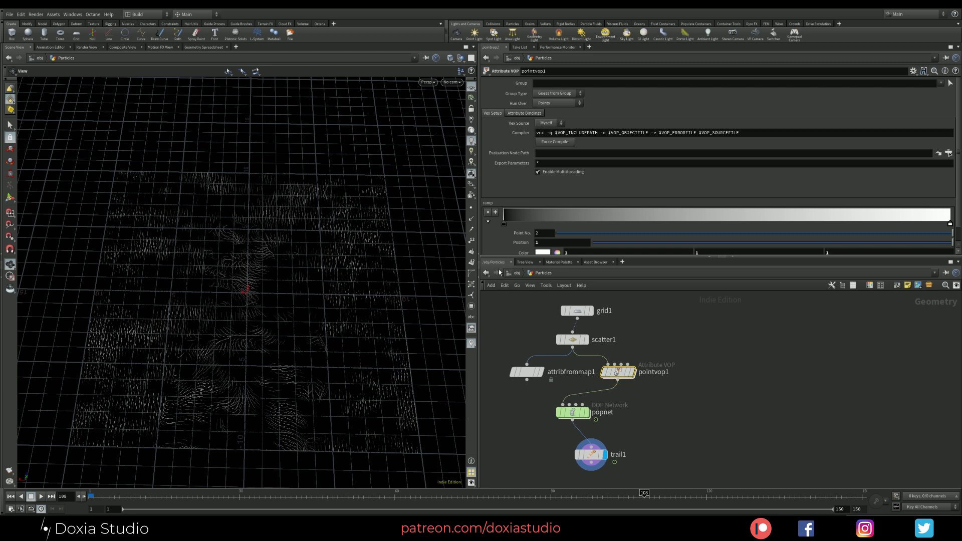
pyautogui.moveTo(498, 257); pyautogui.dragTo(499, 304)
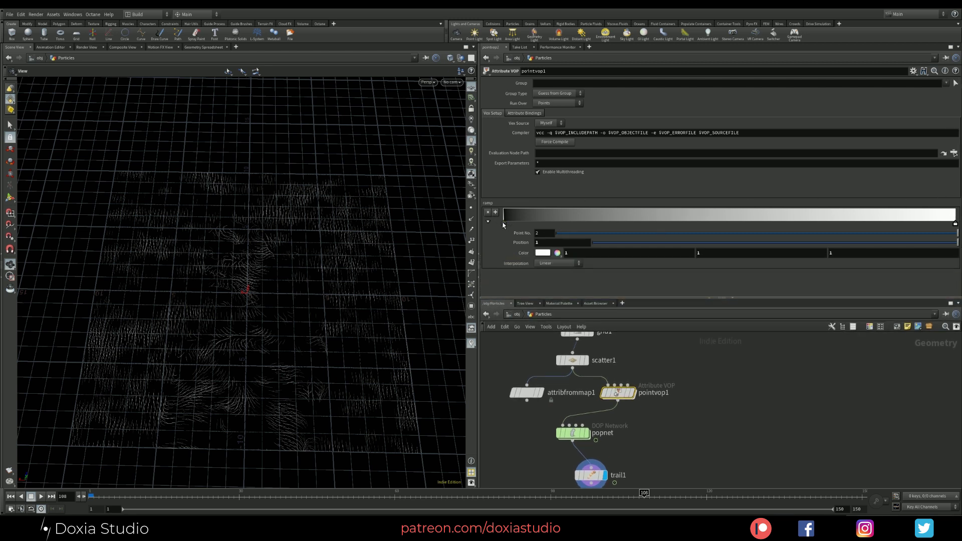
pyautogui.click(504, 226)
pyautogui.click(543, 253)
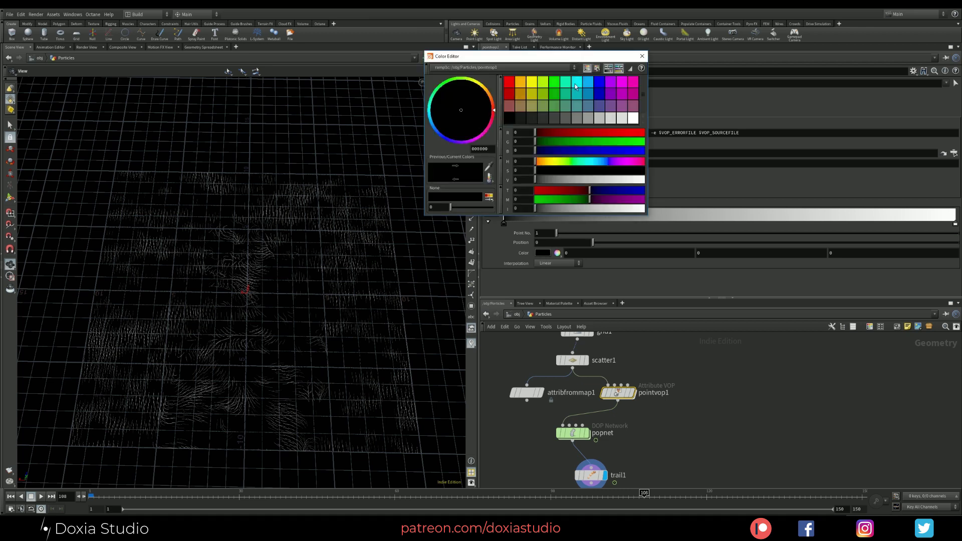
pyautogui.click(590, 82)
pyautogui.click(642, 56)
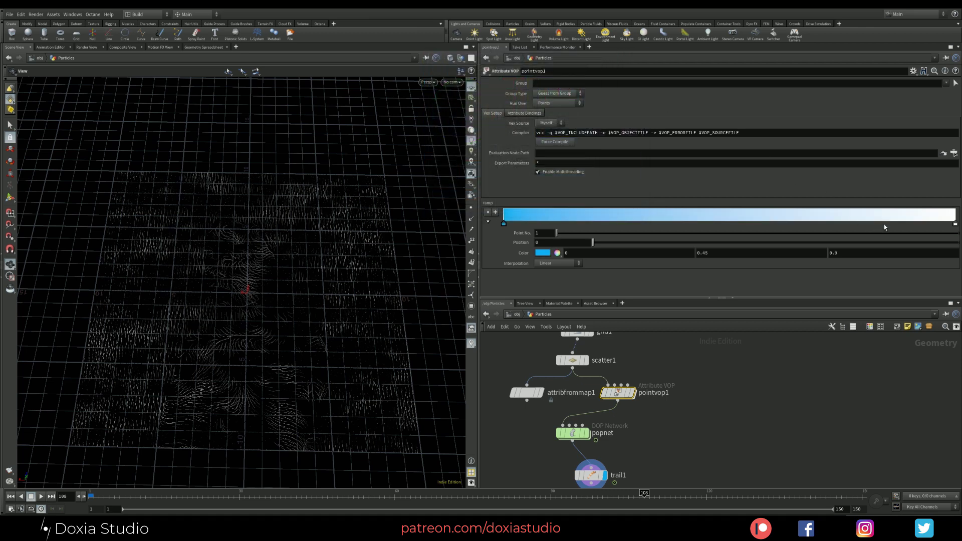
# Step: Add a point to pointvop1's color ramp at about 0.37 and color it teal (0, 0.5, 0.5)
pyautogui.click(673, 218)
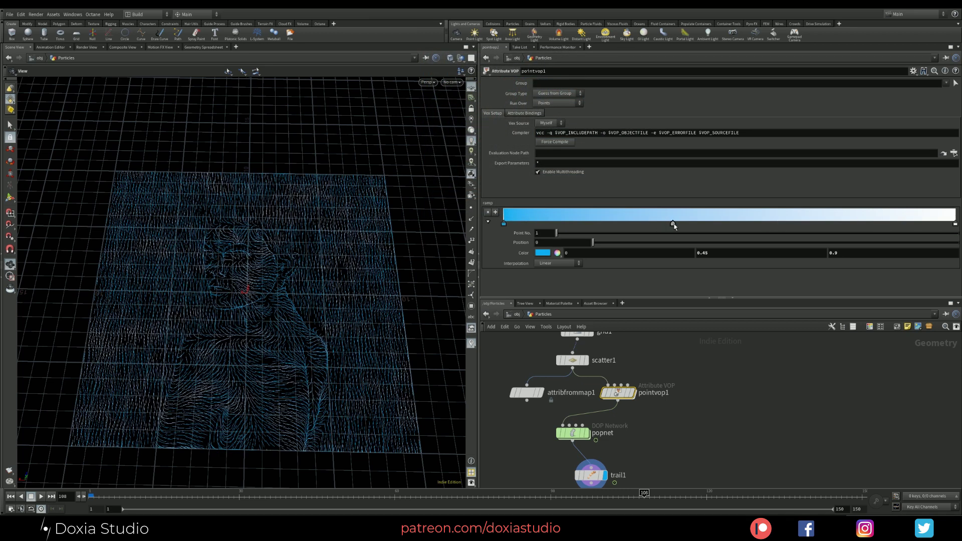
pyautogui.click(668, 211)
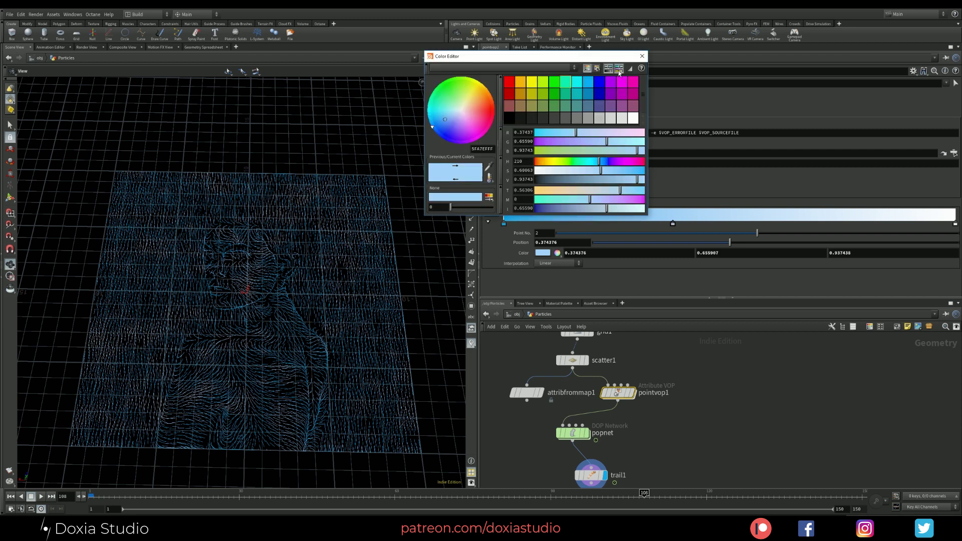
pyautogui.click(565, 82)
pyautogui.click(642, 56)
pyautogui.click(825, 224)
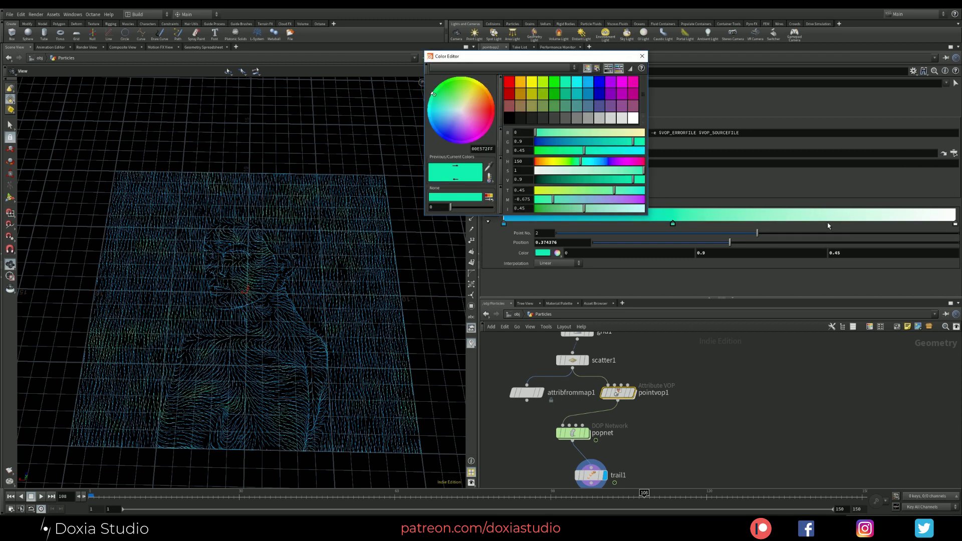
pyautogui.click(577, 94)
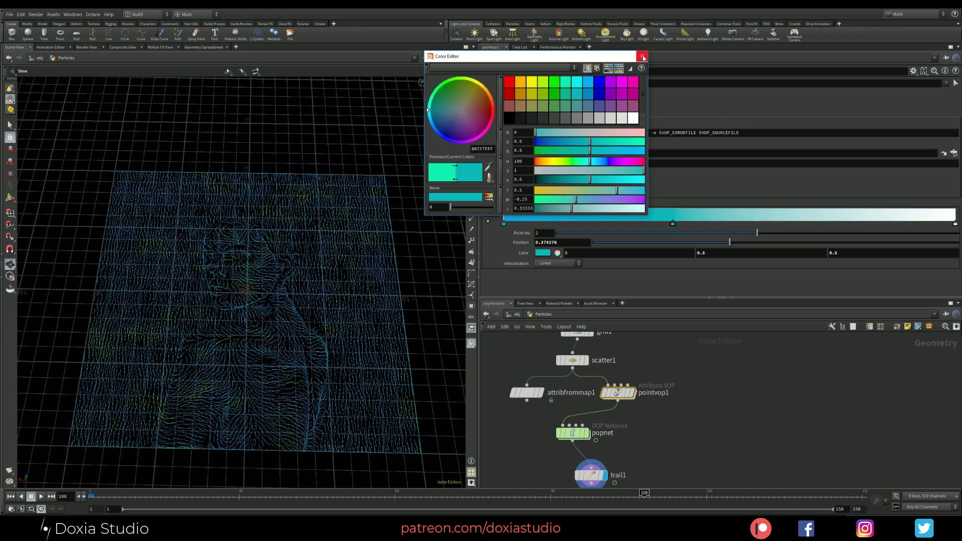
pyautogui.click(641, 57)
# Step: Add another ramp point at about 0.68, between the teal and white points, and color it green (0, 0.9, 0.45)
pyautogui.click(811, 220)
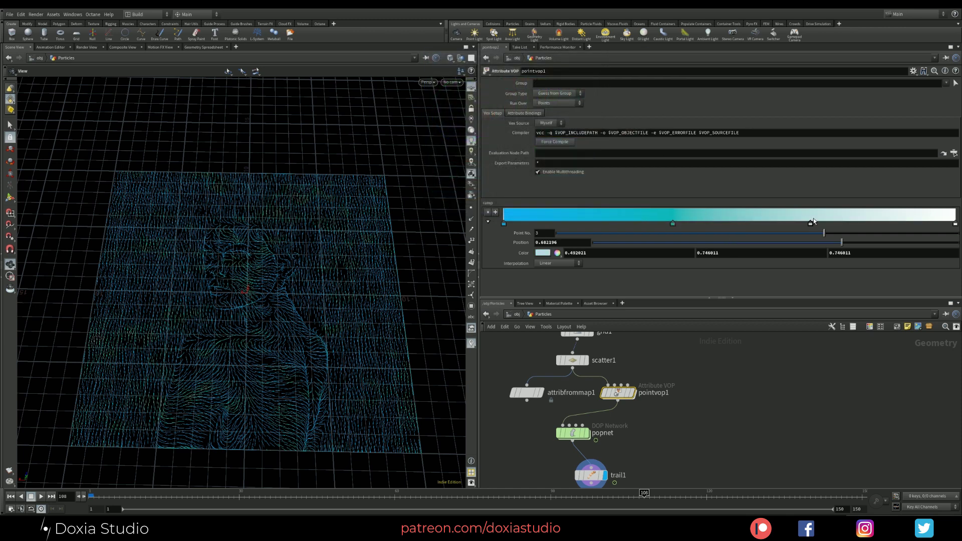
pyautogui.click(809, 223)
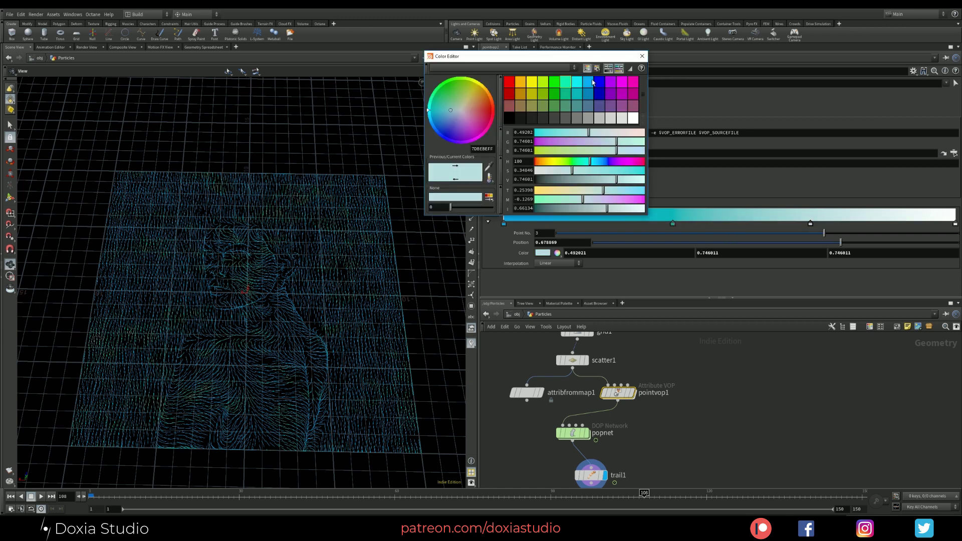
pyautogui.click(565, 81)
pyautogui.click(642, 56)
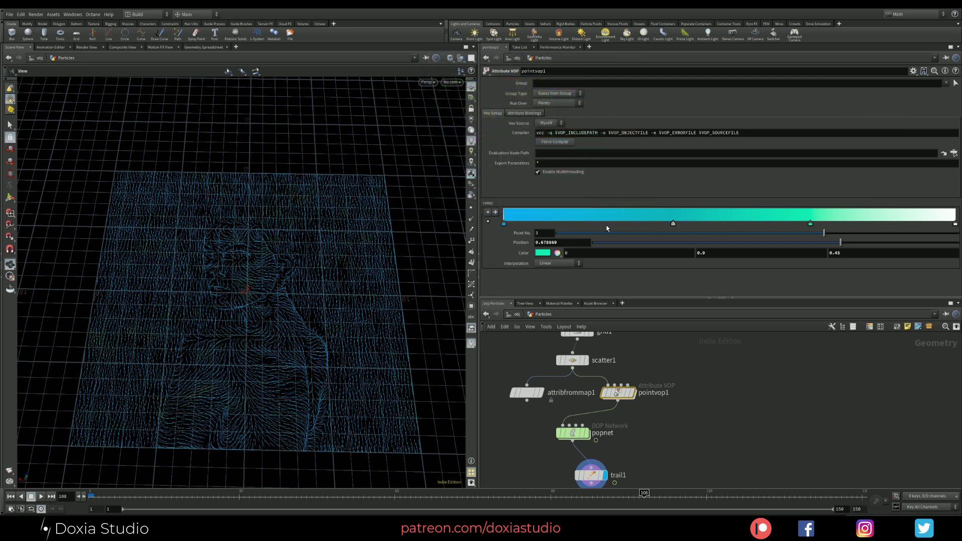
# Step: Reposition the ramp points: teal at about 0.15, green at about 0.47 and white at about 0.69
pyautogui.moveTo(672, 223); pyautogui.dragTo(637, 221)
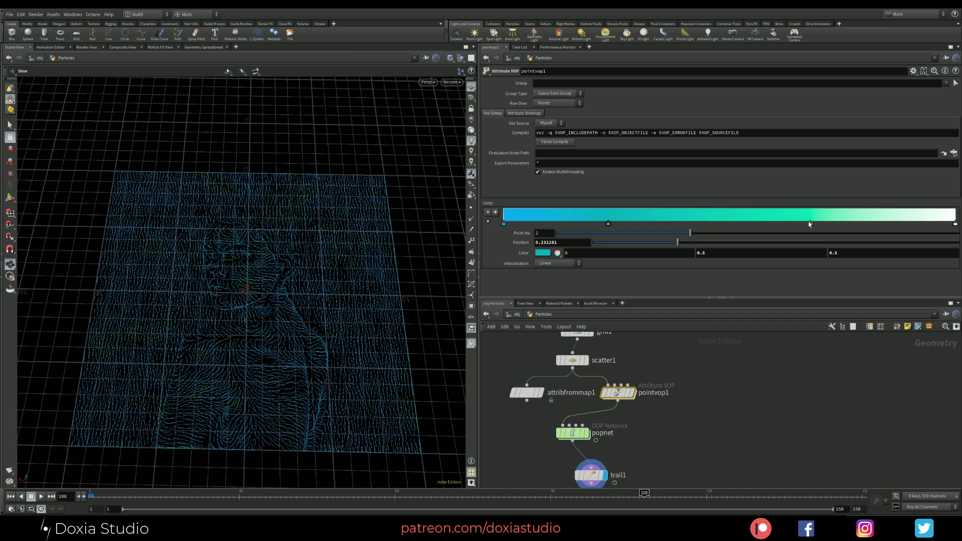
pyautogui.moveTo(808, 223); pyautogui.dragTo(717, 223)
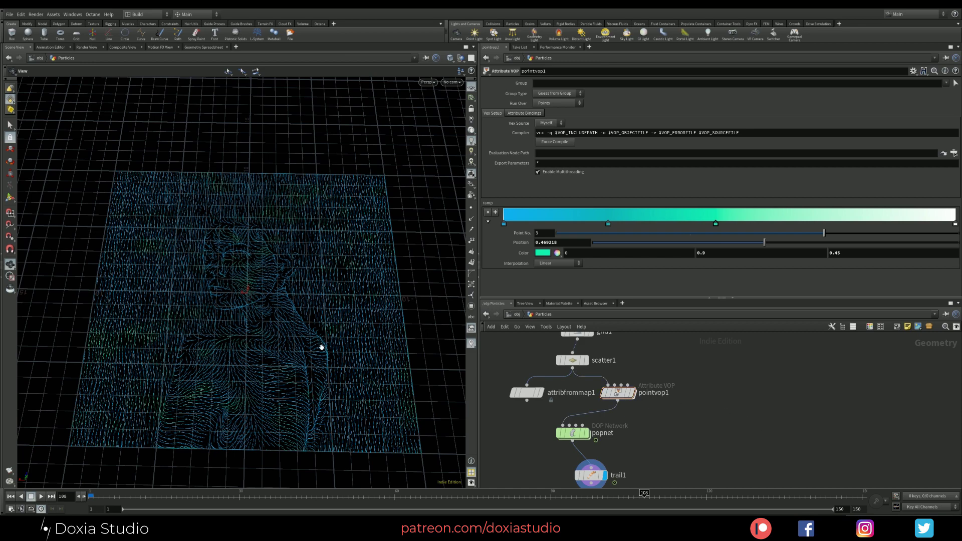
pyautogui.moveTo(322, 347); pyautogui.dragTo(281, 385)
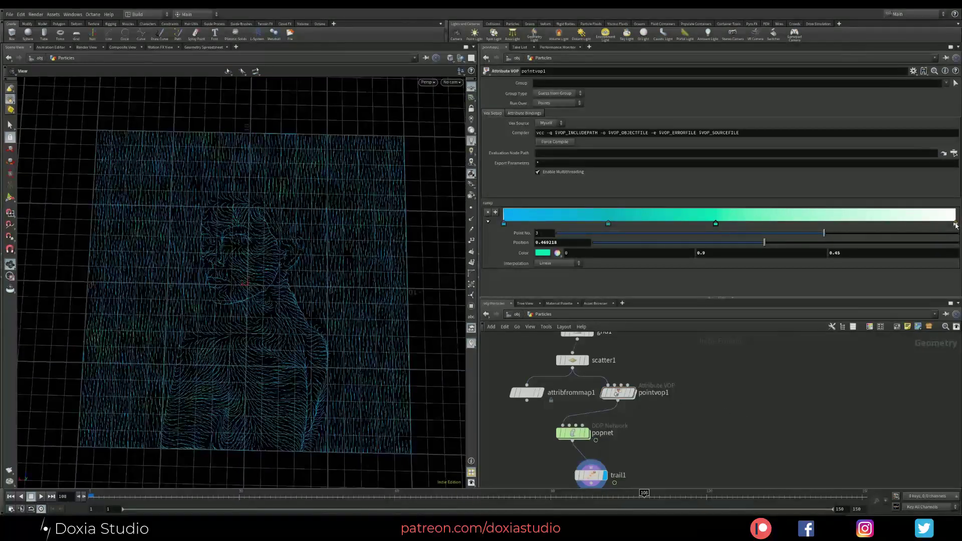
pyautogui.moveTo(955, 226); pyautogui.dragTo(818, 227)
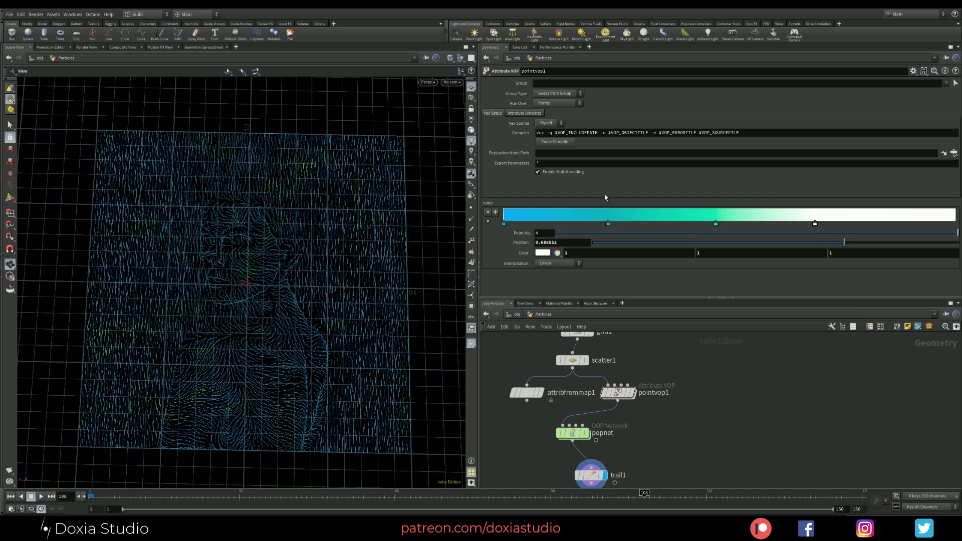
pyautogui.moveTo(608, 224); pyautogui.dragTo(572, 224)
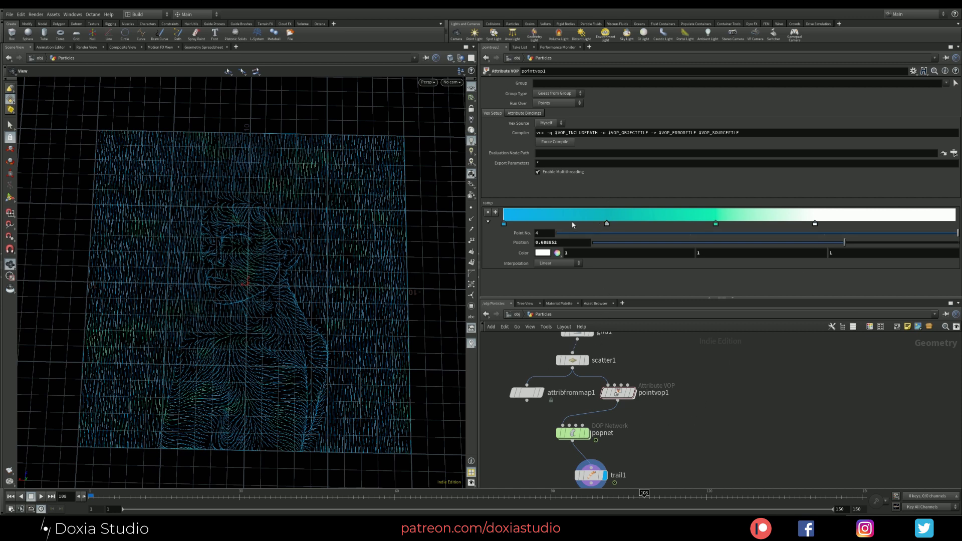
# Step: Recolor the first point of pointvop1's ramp dark red (0.5, 0, 0)
pyautogui.click(505, 223)
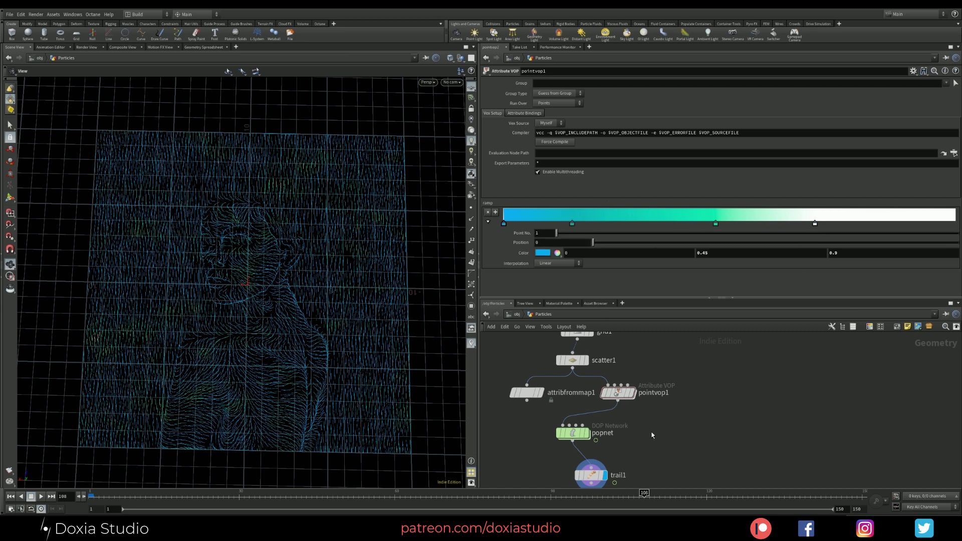
pyautogui.click(541, 253)
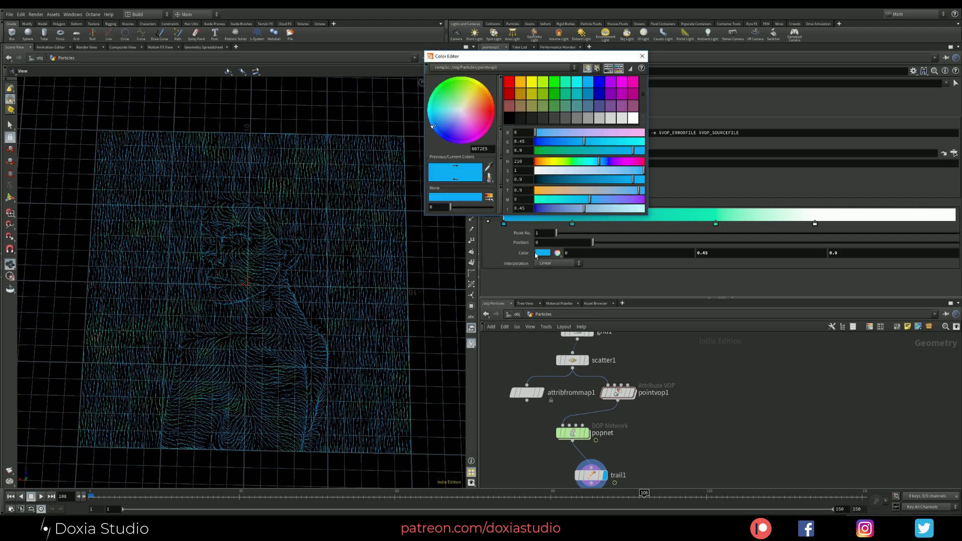
pyautogui.click(509, 94)
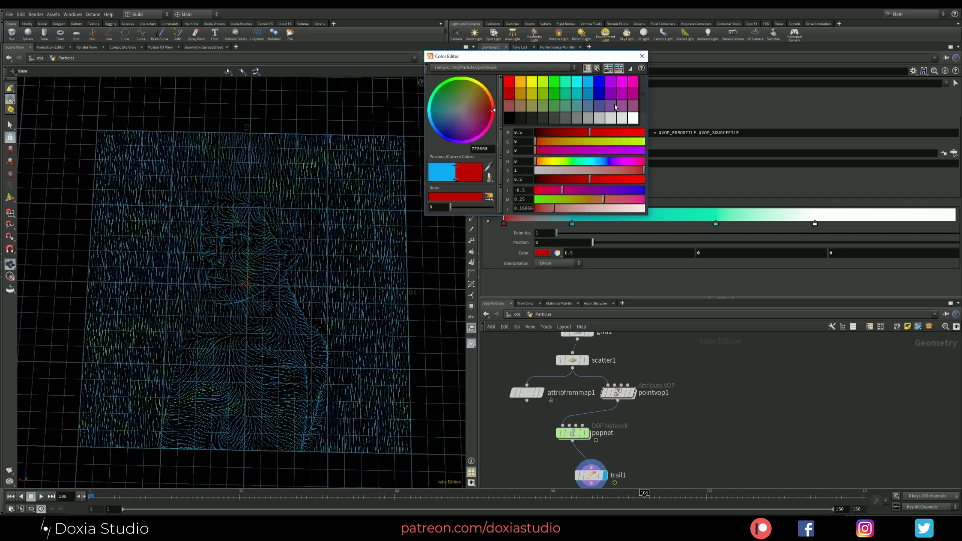
pyautogui.click(641, 56)
pyautogui.moveTo(224, 291); pyautogui.dragTo(264, 312, button='right')
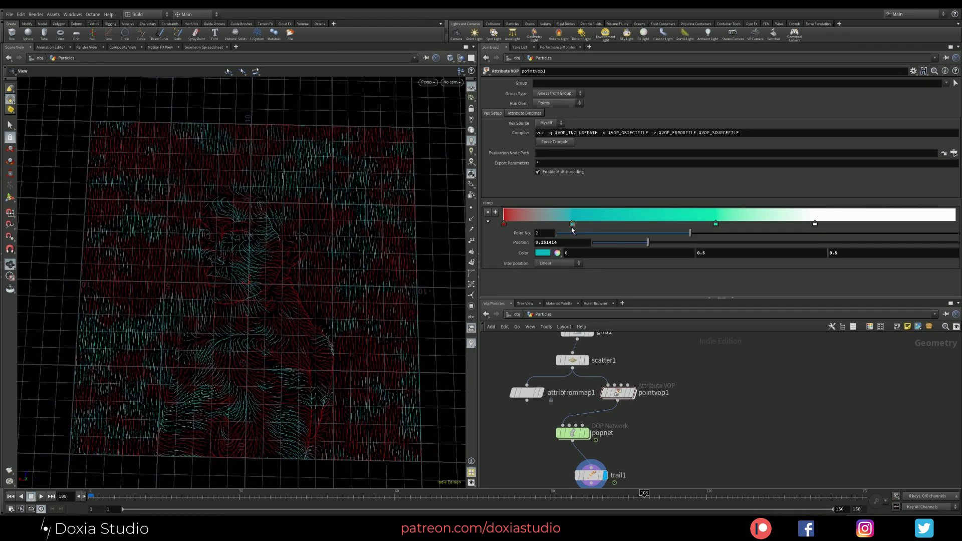
# Step: Recolor the green ramp point orange (0.9, 0.45, 0)
pyautogui.click(715, 223)
pyautogui.click(541, 253)
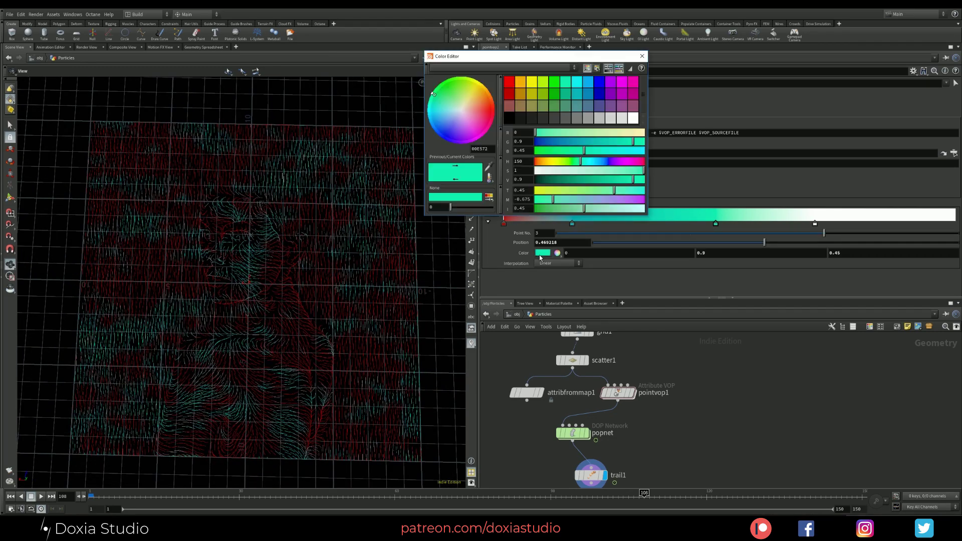
pyautogui.click(521, 86)
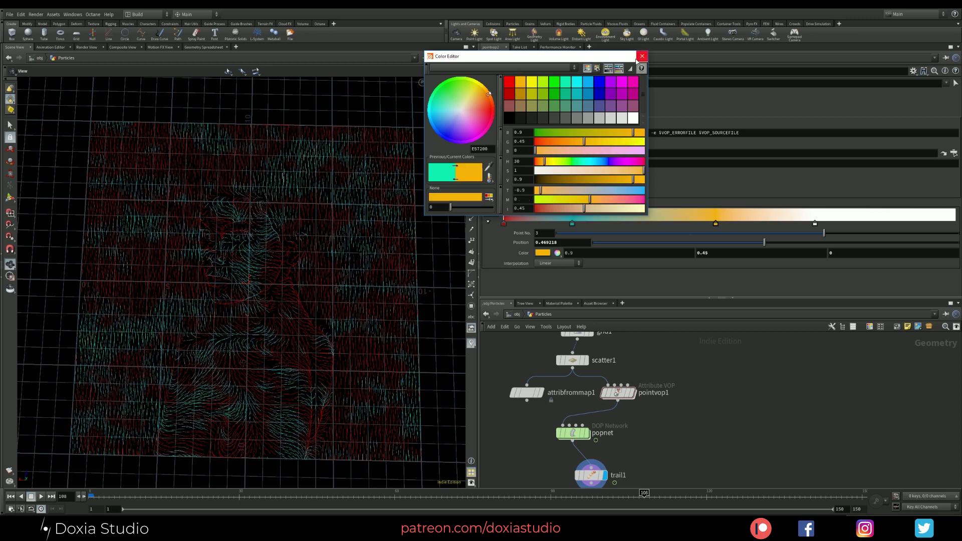
pyautogui.click(642, 56)
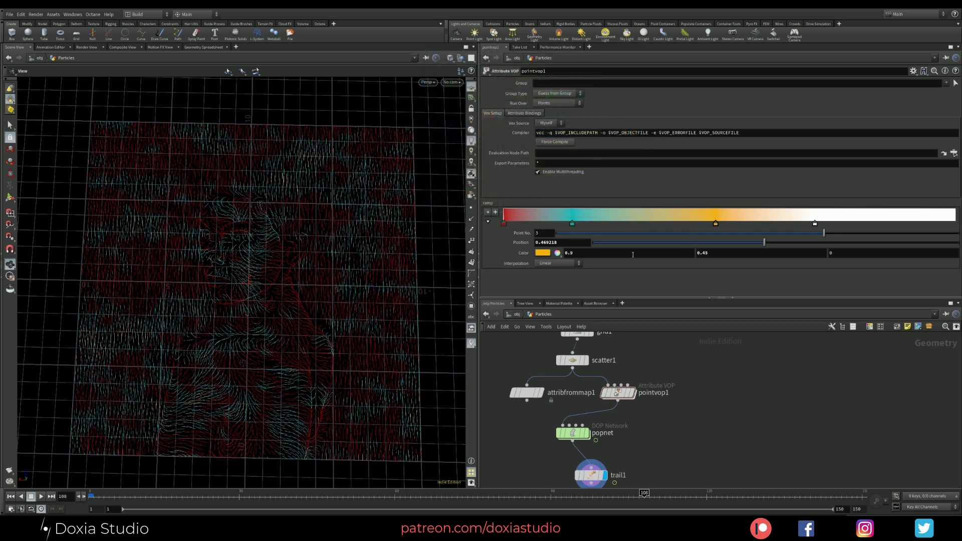
# Step: Go inside pointvop1 and set curlnoise1's Frequency to 1, 1, 1
pyautogui.doubleClick(616, 392)
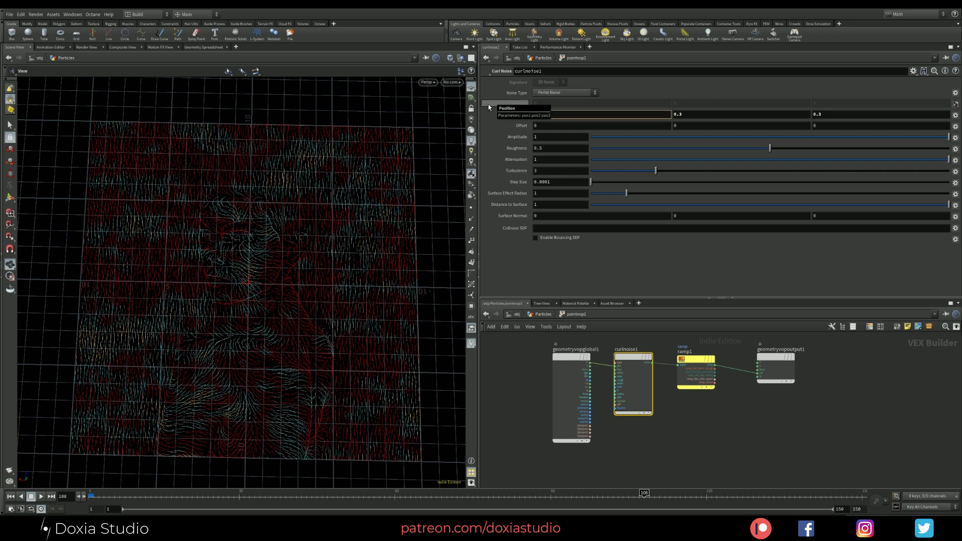
pyautogui.press('Tab')
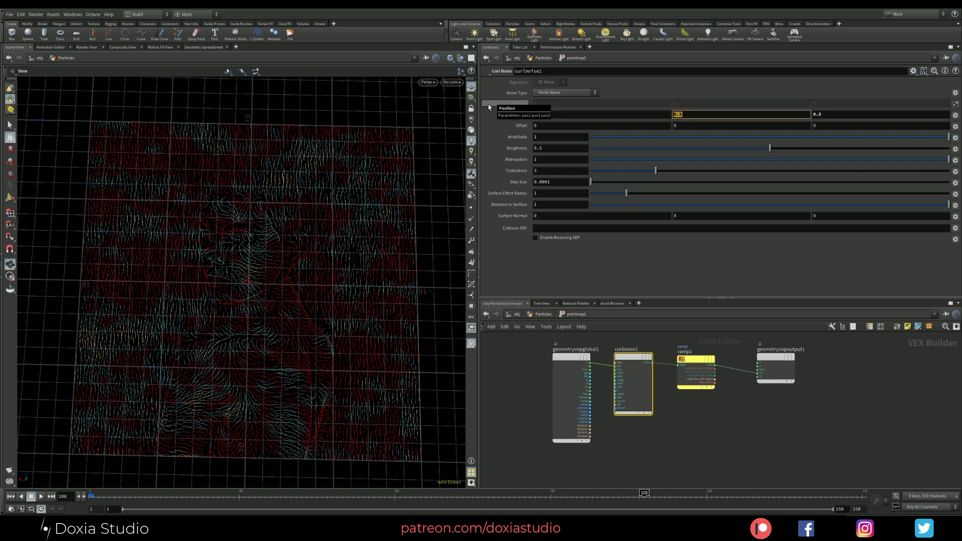
pyautogui.write('1')
pyautogui.press('Tab')
pyautogui.write('1')
pyautogui.press('Return')
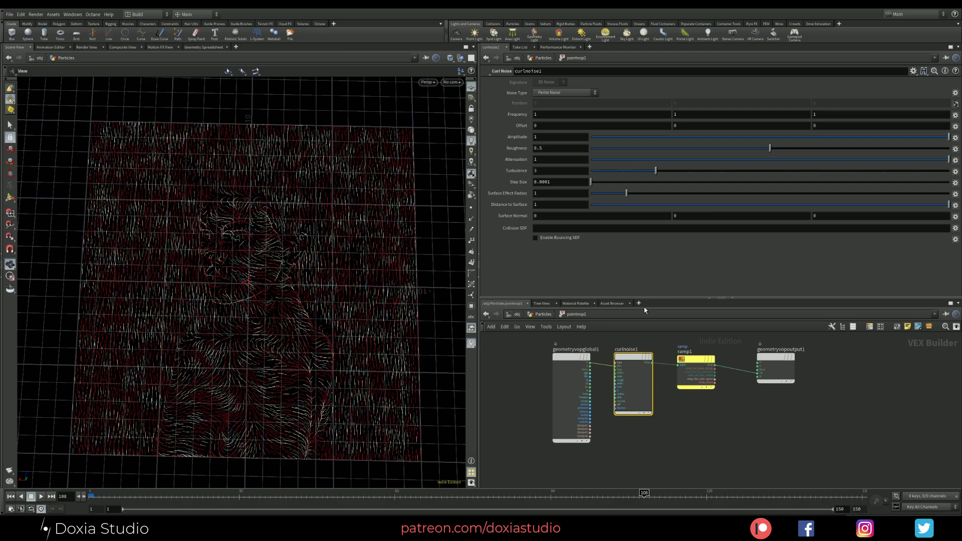
pyautogui.moveTo(273, 320); pyautogui.dragTo(273, 296)
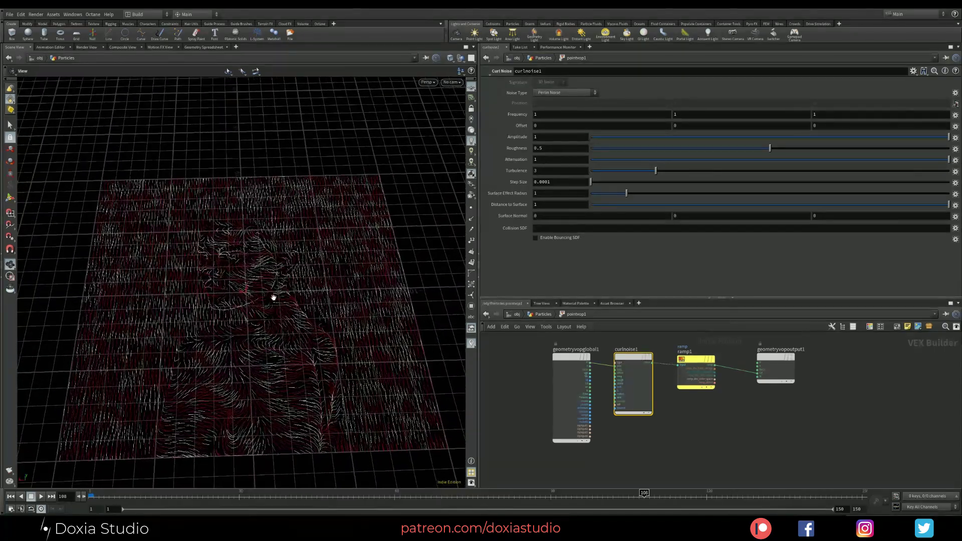
pyautogui.moveTo(304, 328); pyautogui.dragTo(278, 317, button='middle')
# Step: Back in the Particles network, feed attribfrommap1 into popnet's first input instead of pointvop1, and move trail1 and popnet closer beneath attribfrommap1
pyautogui.click(721, 455)
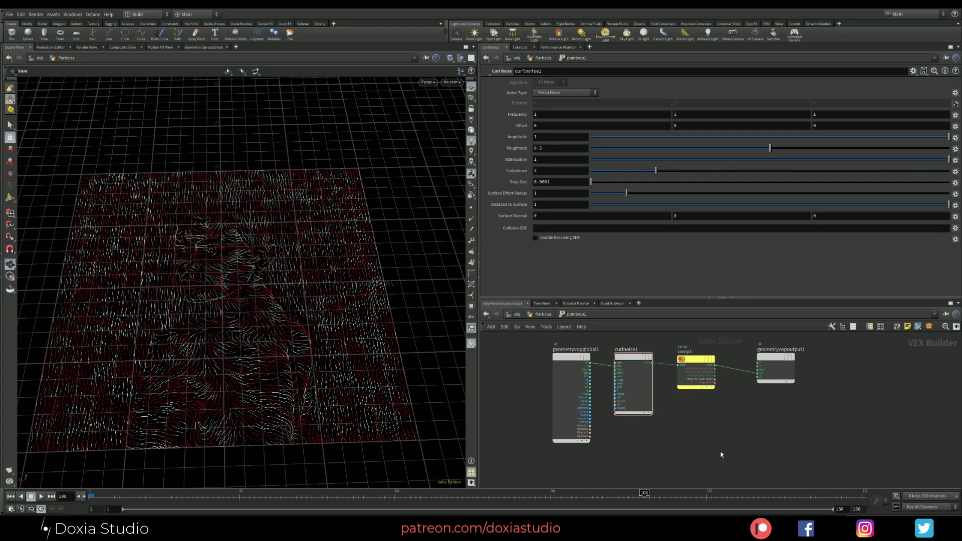
pyautogui.press('u')
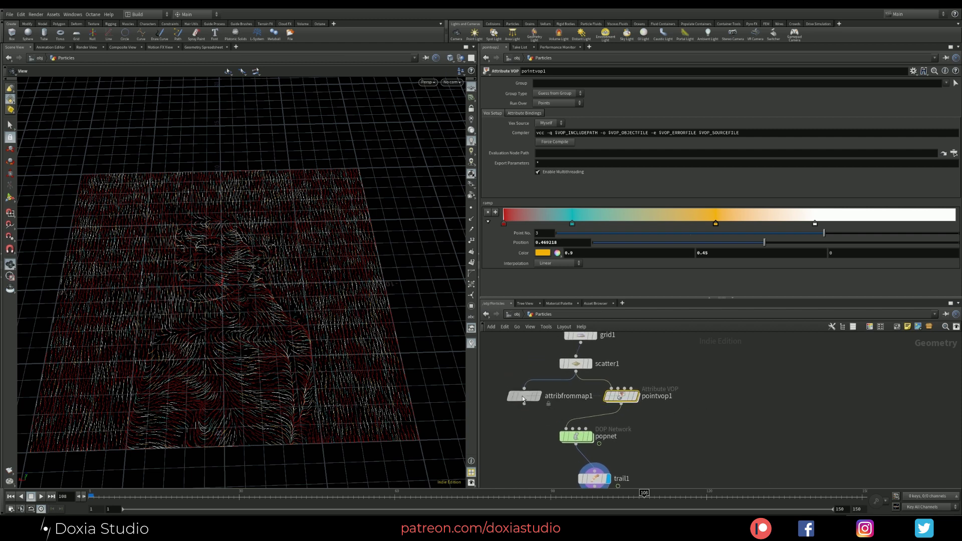
pyautogui.moveTo(522, 396); pyautogui.dragTo(555, 434)
pyautogui.moveTo(752, 451); pyautogui.dragTo(758, 403, button='middle')
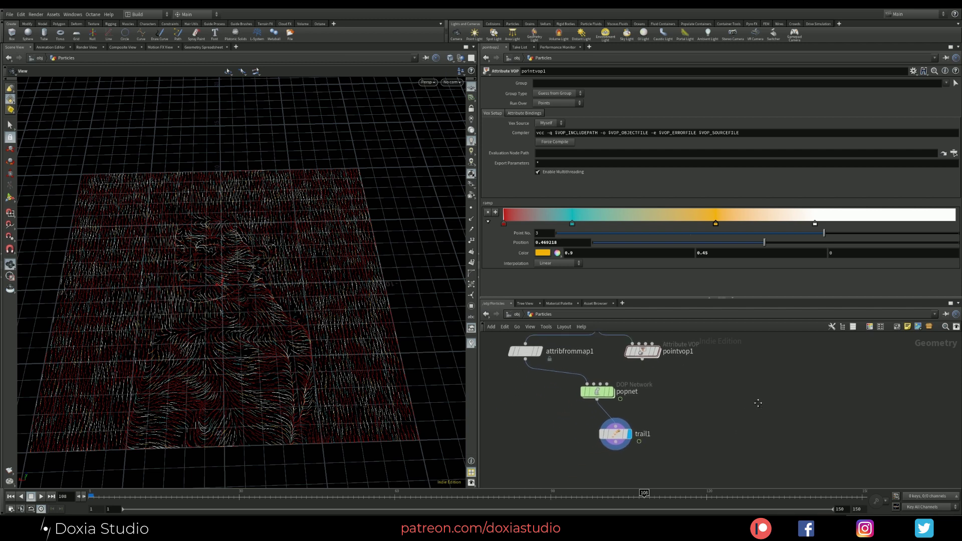
pyautogui.moveTo(615, 434); pyautogui.dragTo(566, 437)
pyautogui.moveTo(598, 392); pyautogui.dragTo(558, 393)
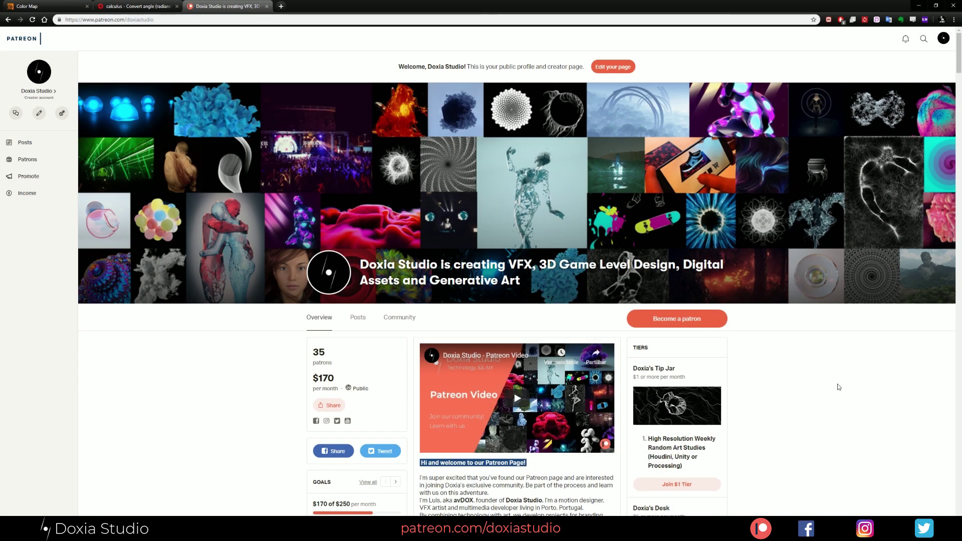
# Step: Look through Doxia Studio's Patreon page in the browser, from the overview and membership tiers down to the Houdini tutorial posts
pyautogui.scroll(-1, 824, 388)
pyautogui.scroll(1, 824, 388)
pyautogui.scroll(-6, 825, 386)
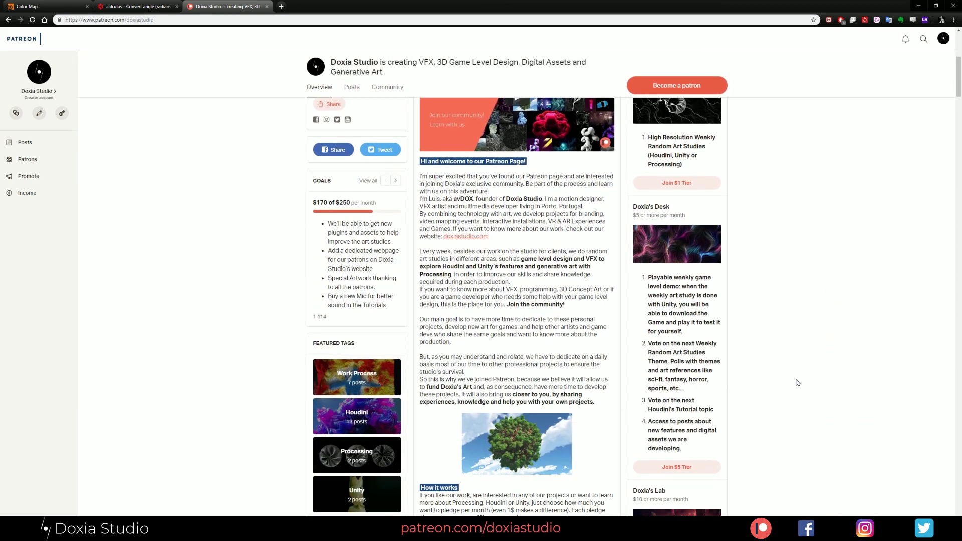
pyautogui.scroll(-11, 797, 382)
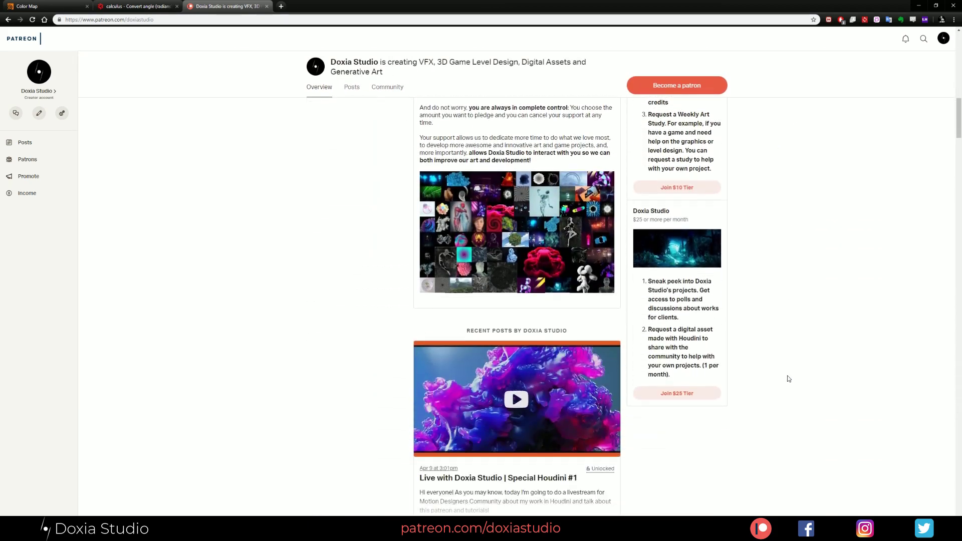
pyautogui.scroll(-9, 789, 379)
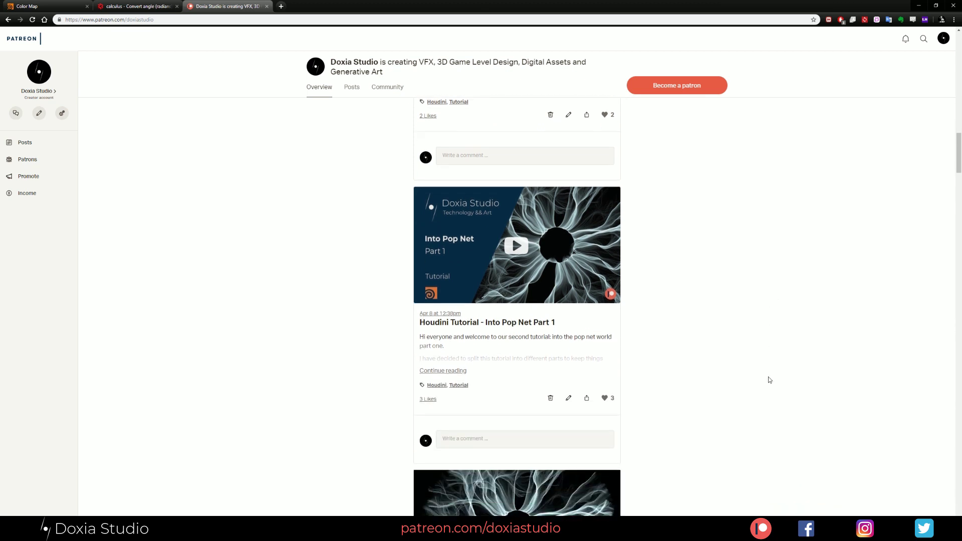
pyautogui.scroll(-10, 769, 379)
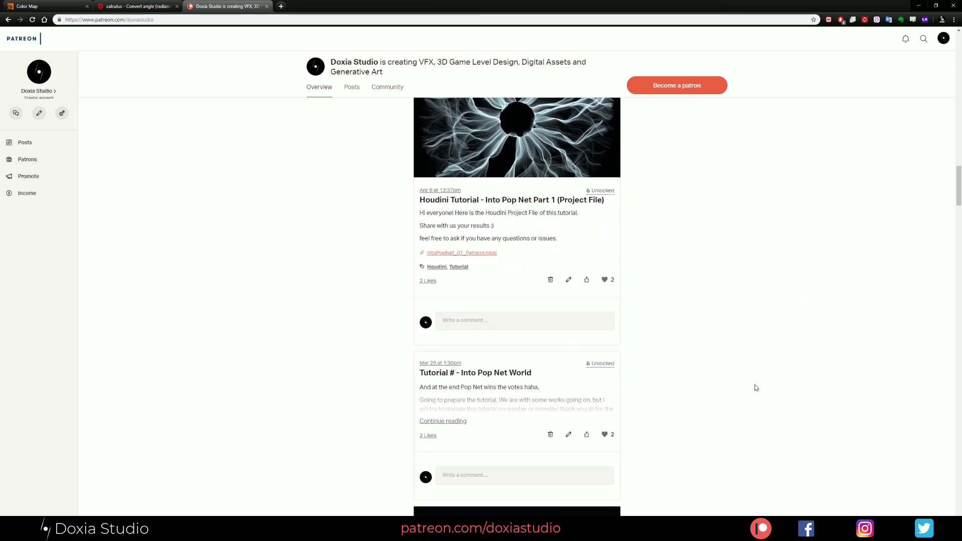
# Step: Browse the older Patreon posts down to Houdini Tutorial #1, and return to the How it works section and membership tiers
pyautogui.scroll(-10, 756, 388)
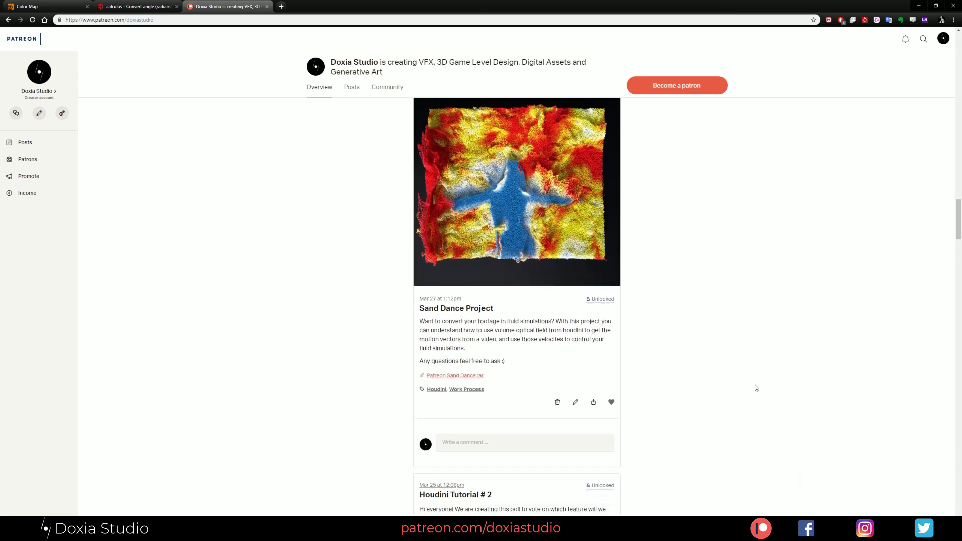
pyautogui.scroll(-10, 754, 388)
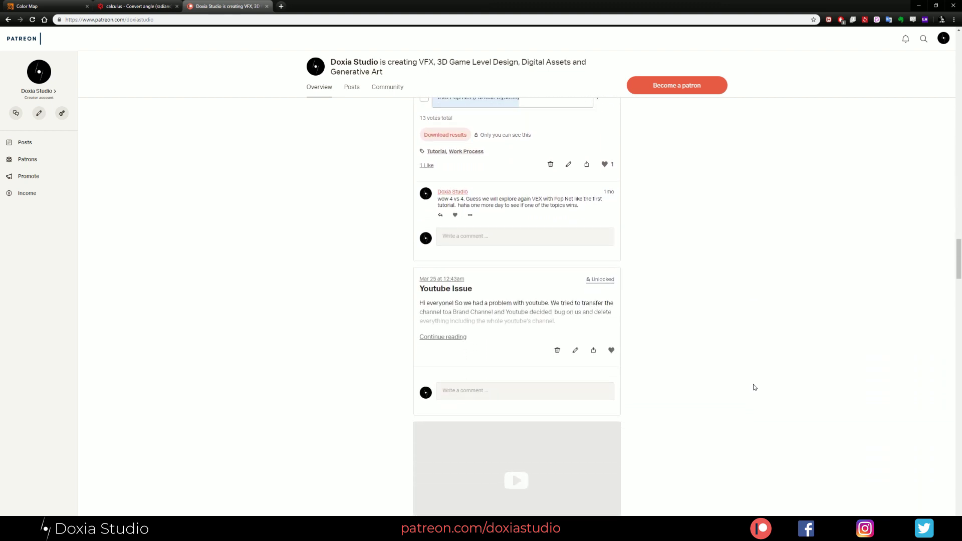
pyautogui.scroll(-5, 752, 388)
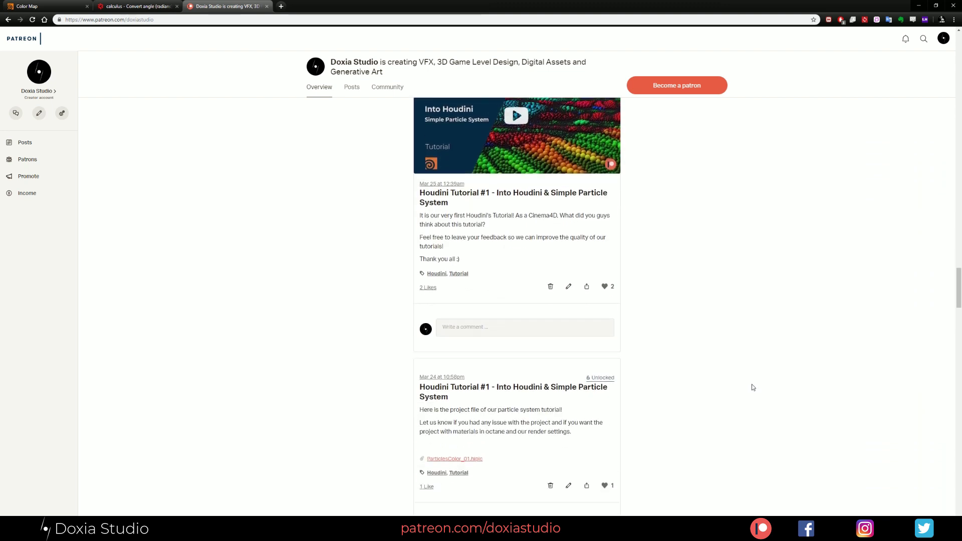
pyautogui.scroll(13, 752, 387)
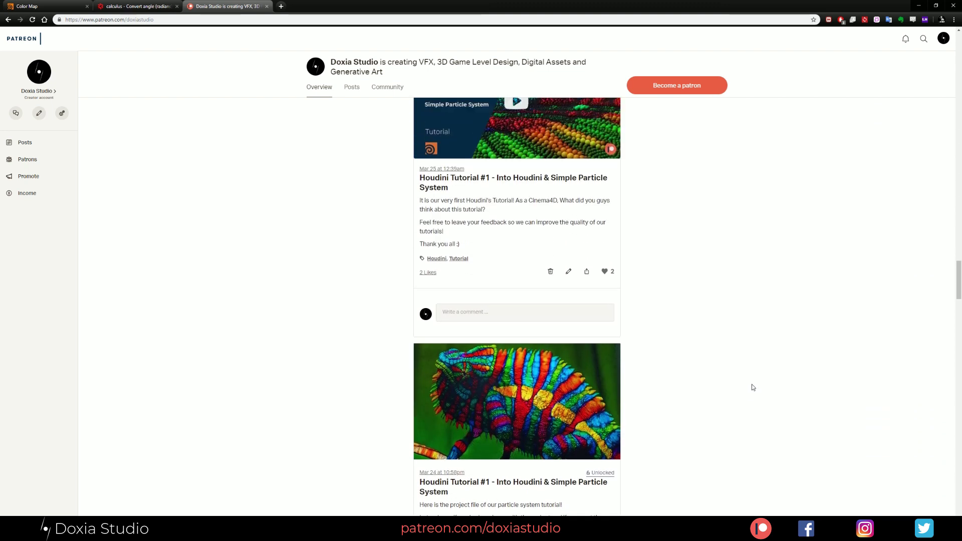
pyautogui.scroll(7, 764, 383)
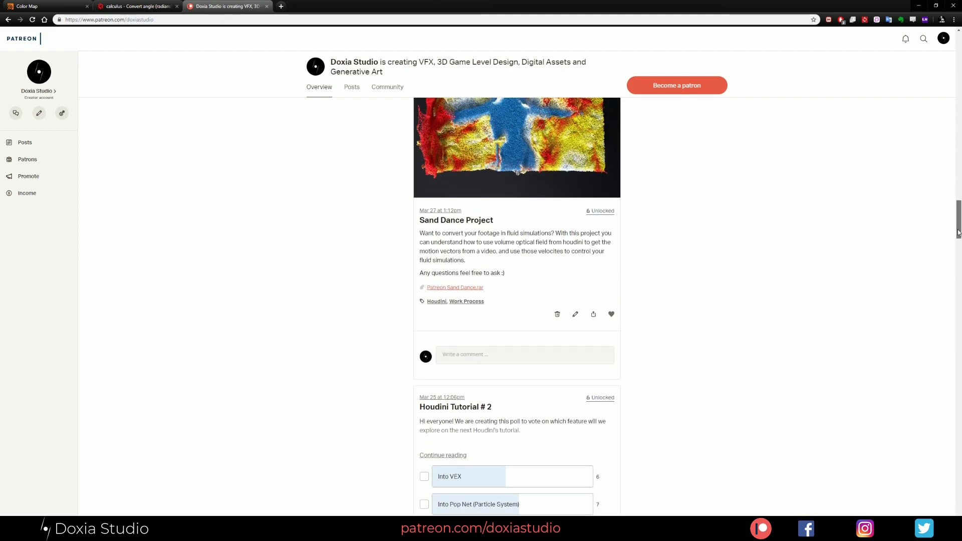
pyautogui.moveTo(958, 233); pyautogui.dragTo(950, 111)
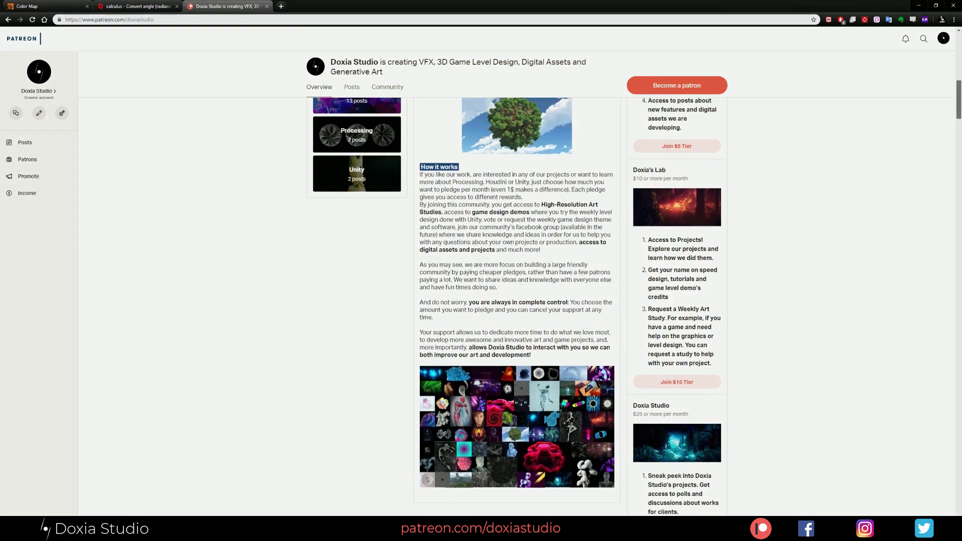